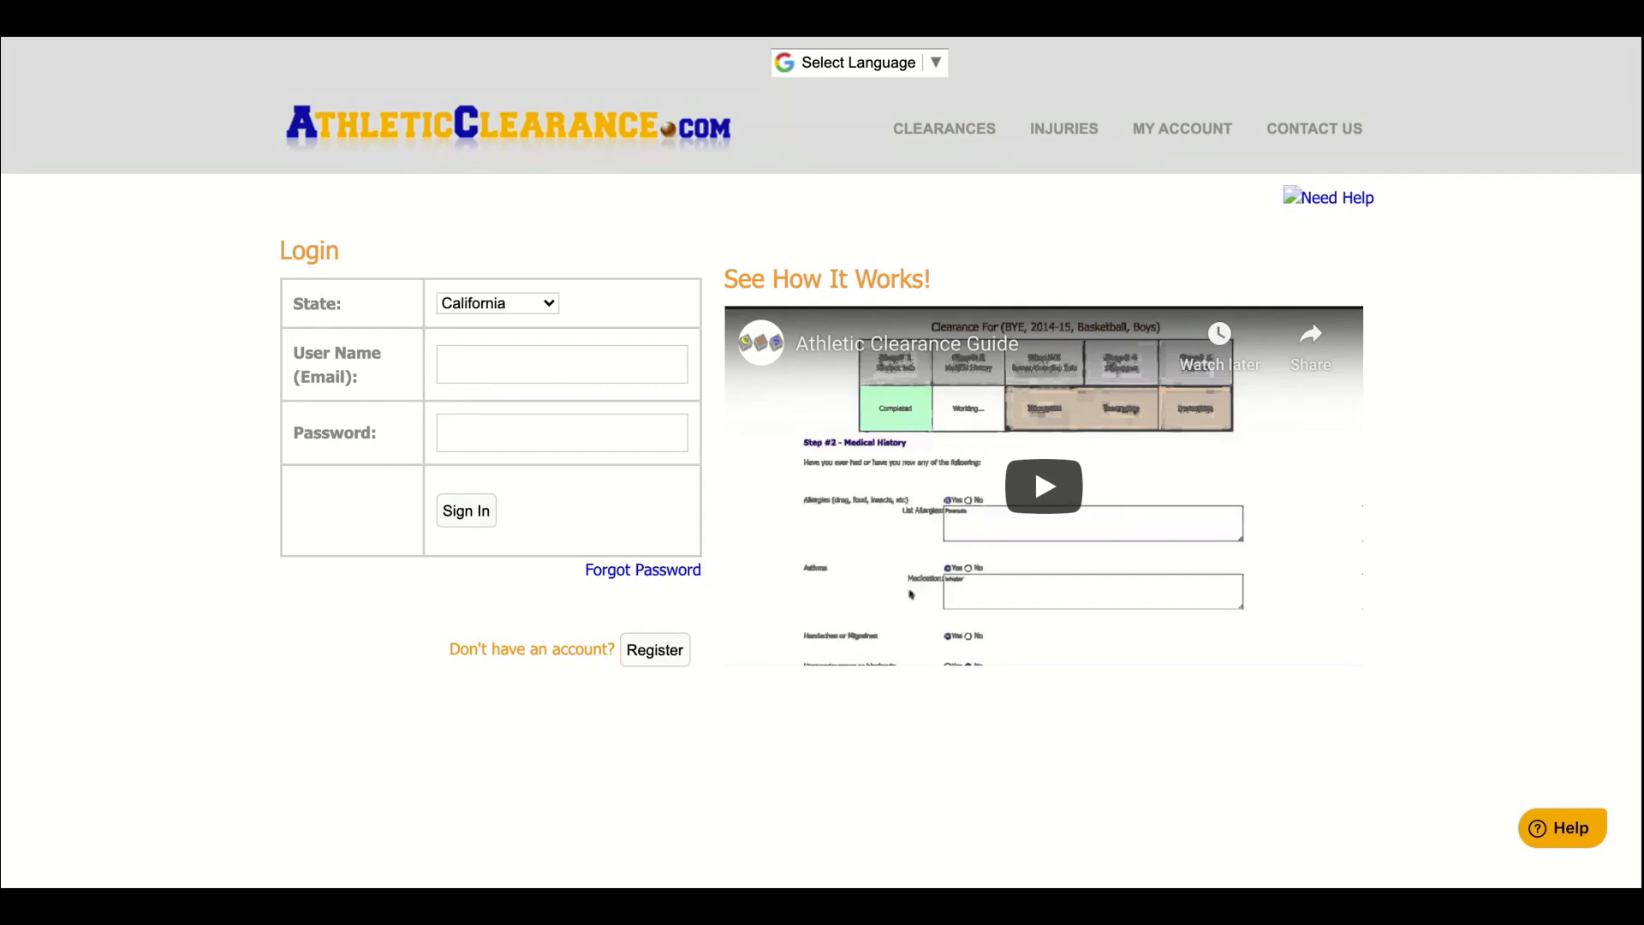
# Open the Register form for a new account beside the login
pyautogui.click(644, 653)
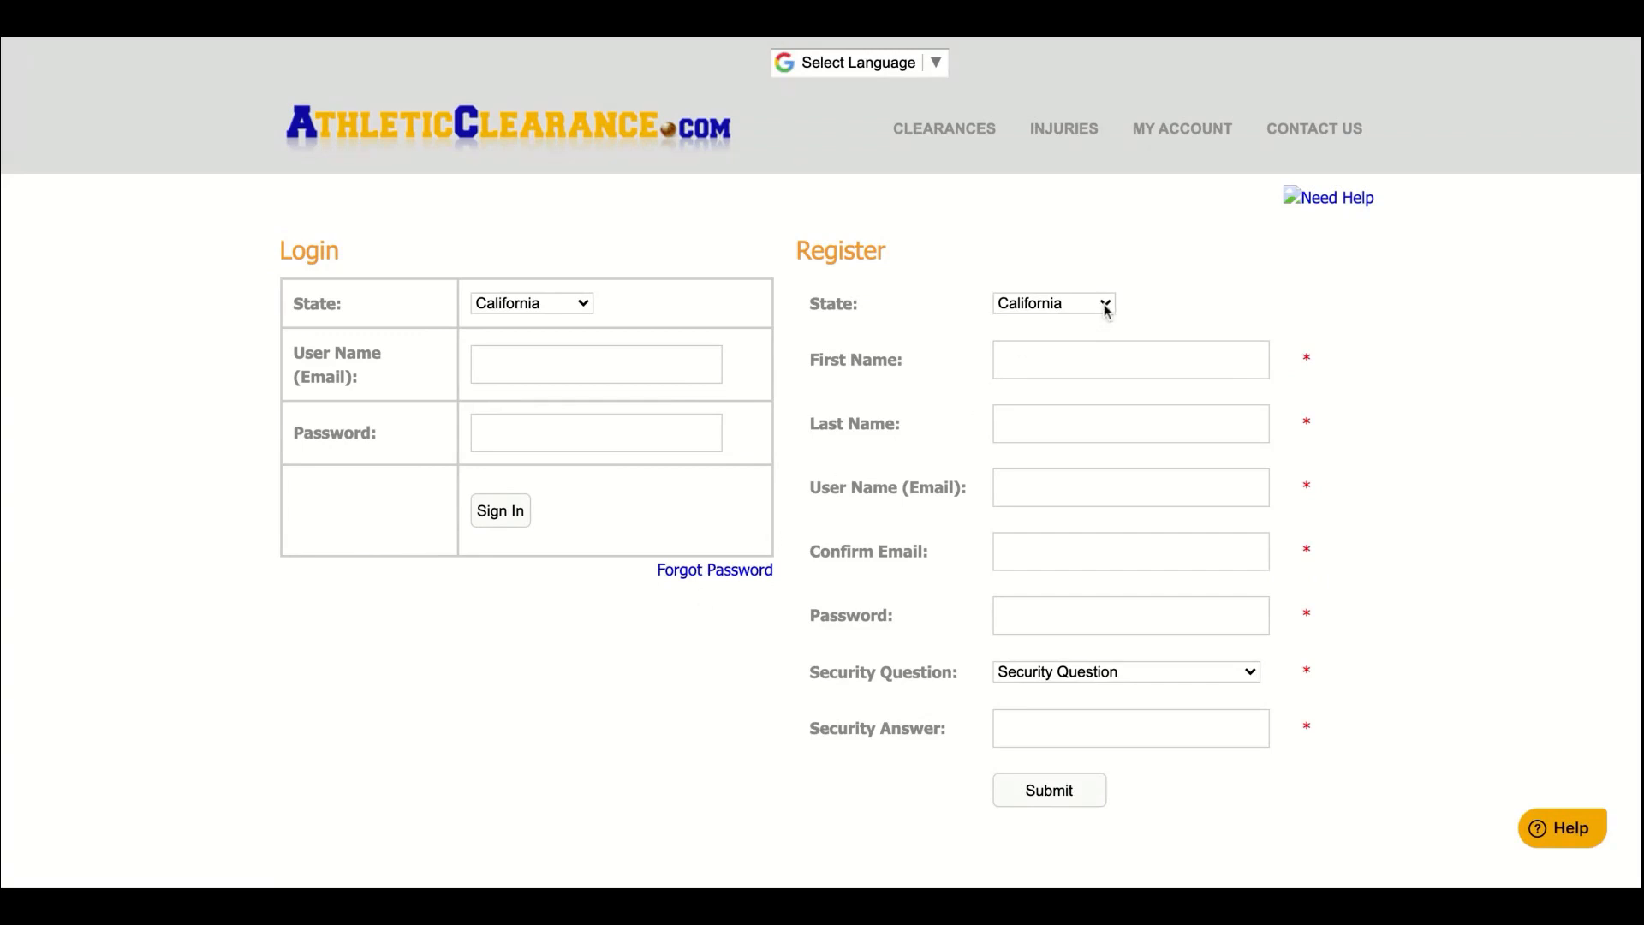
# Enter the user's first and last name, the account e-mail twice, and a password
pyautogui.click(1093, 356)
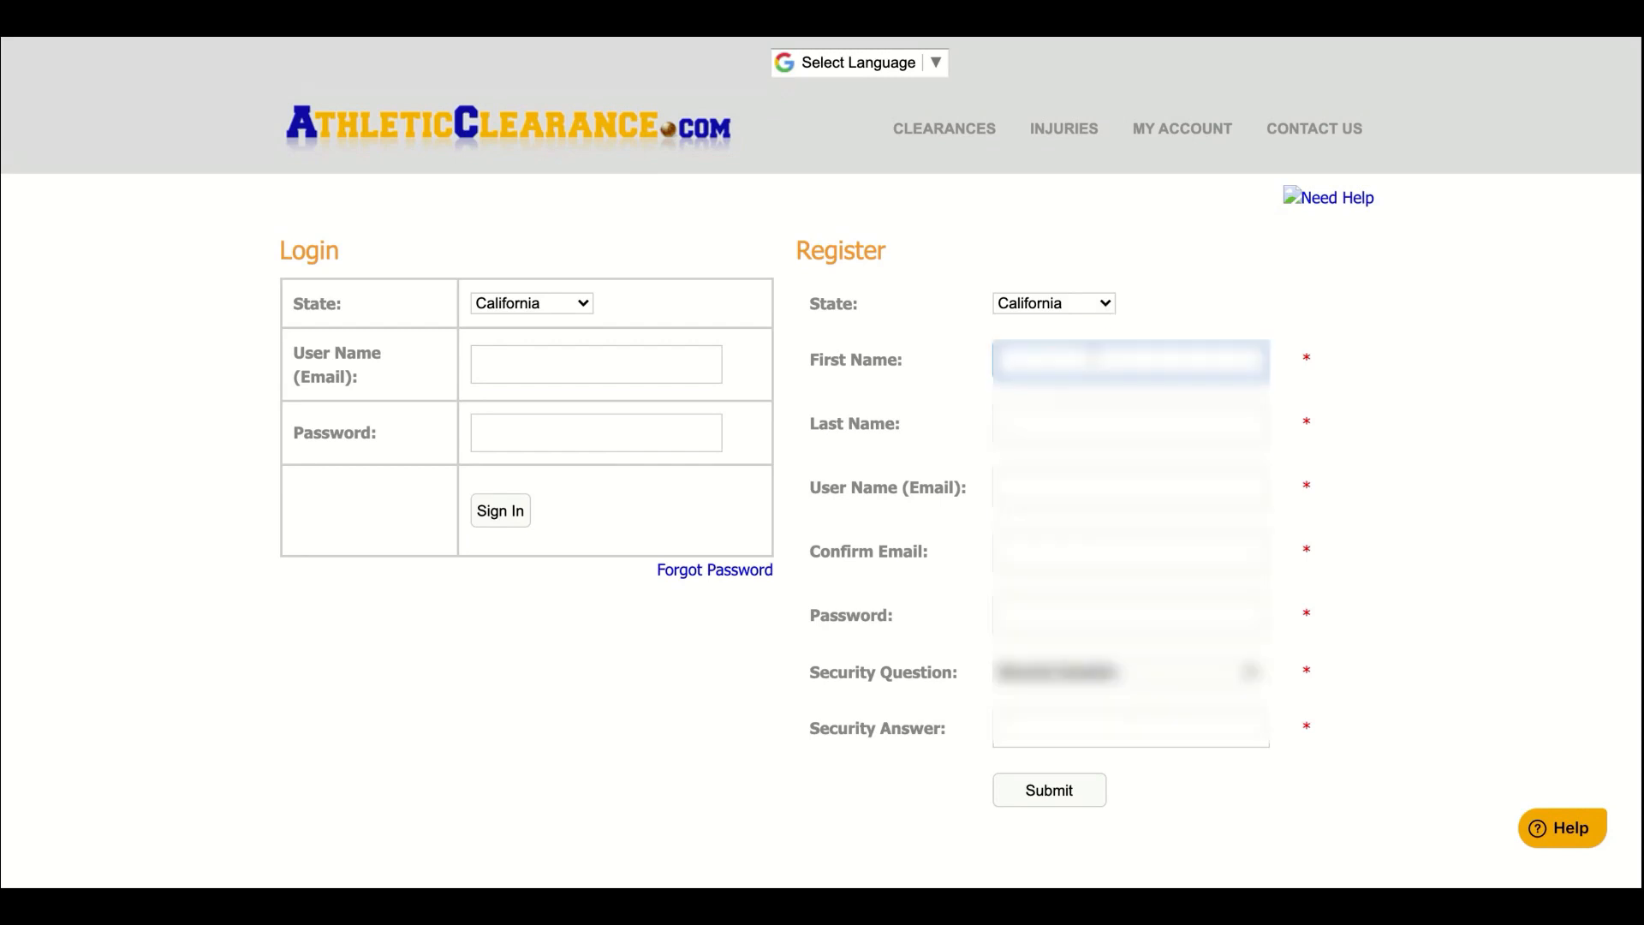
pyautogui.click(1120, 422)
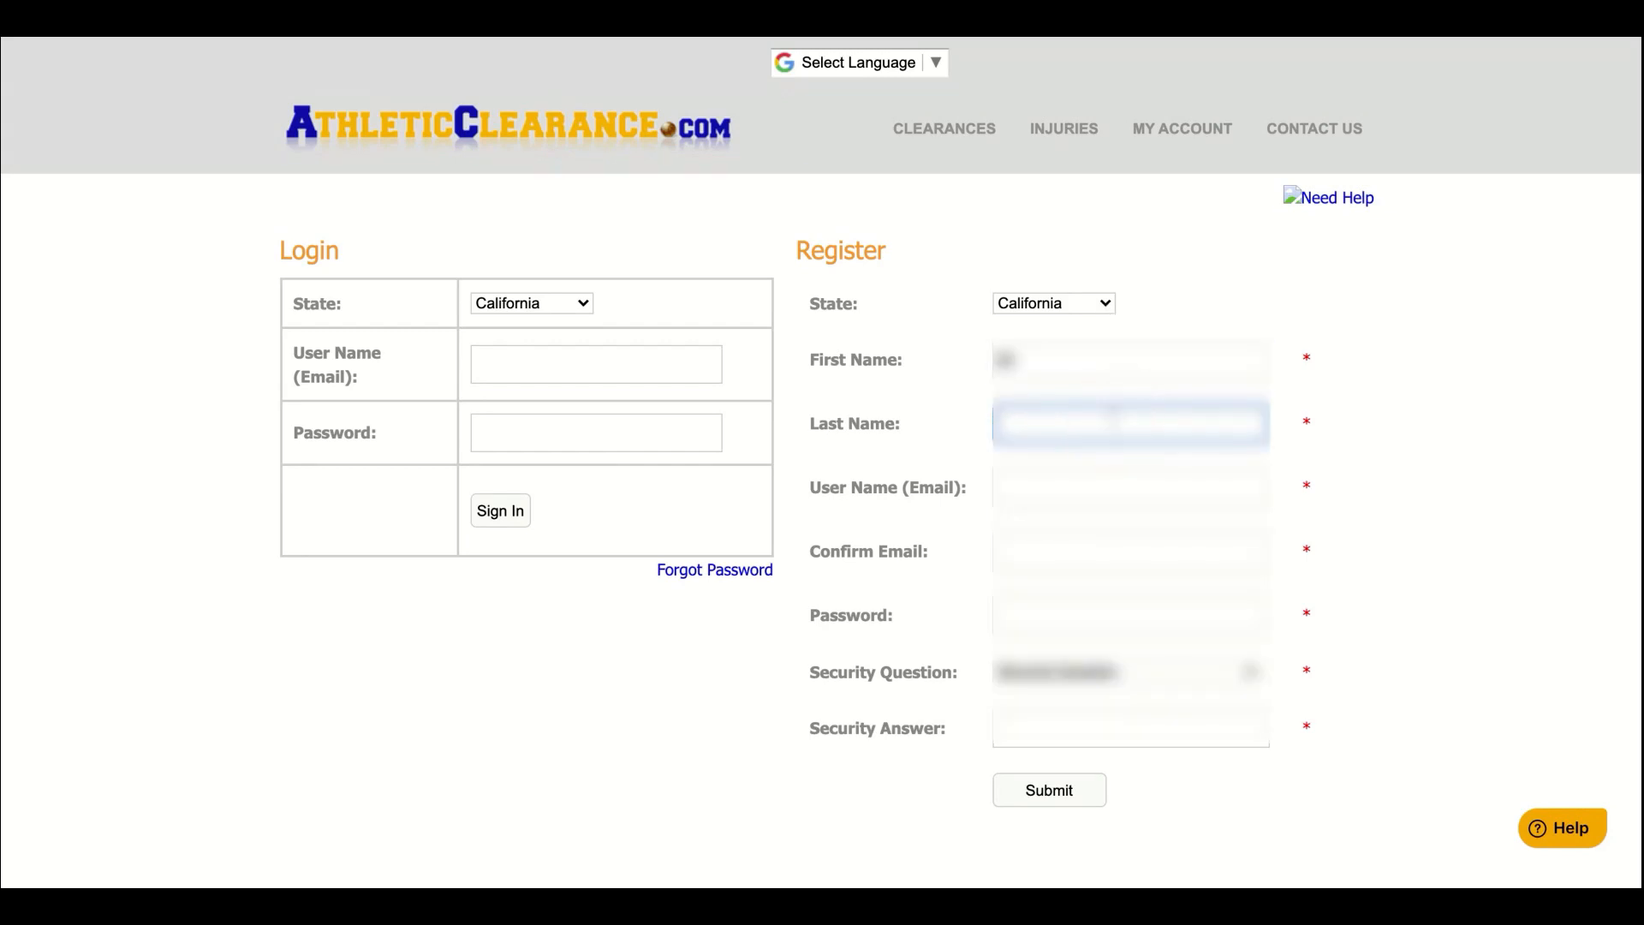
pyautogui.write('Barnes')
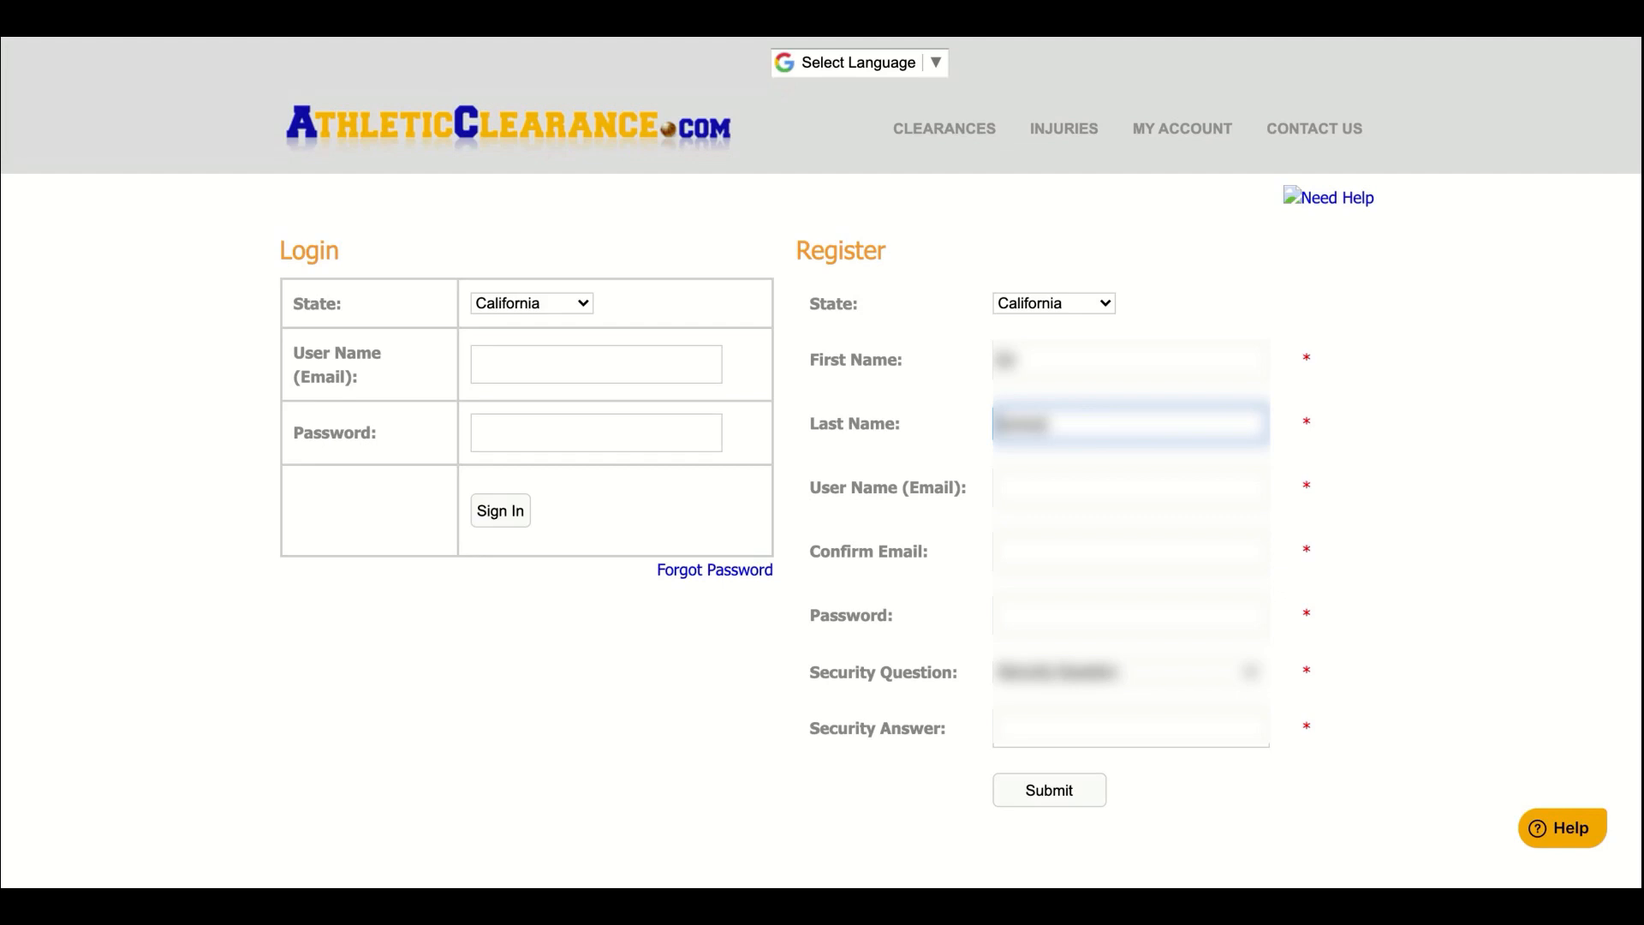
pyautogui.click(1066, 485)
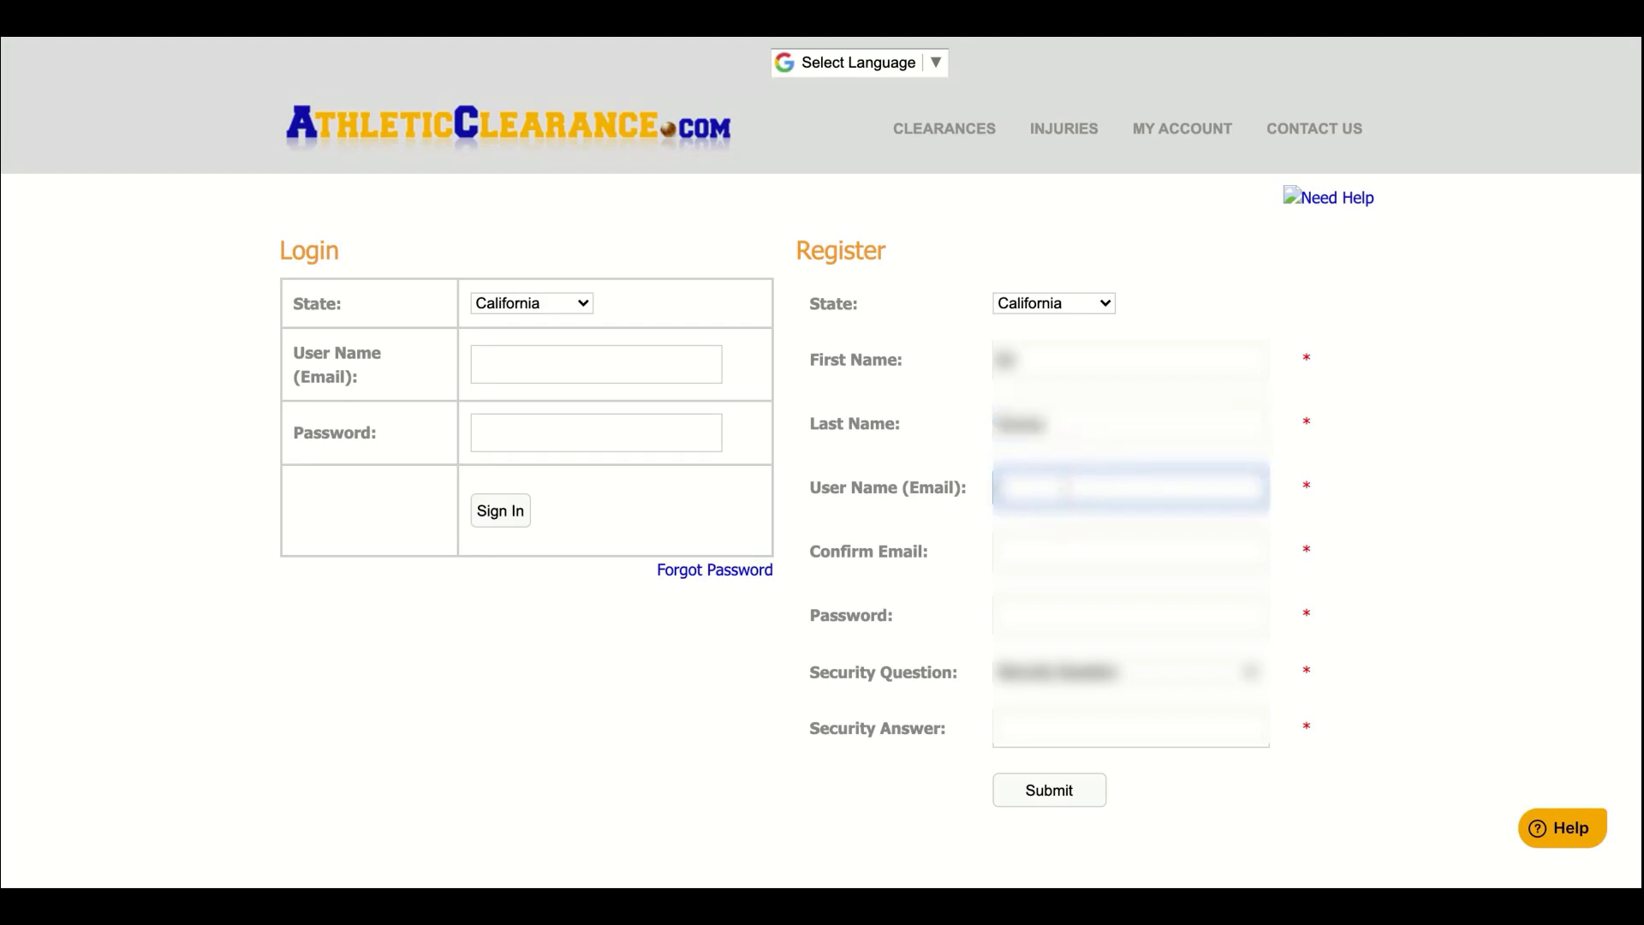
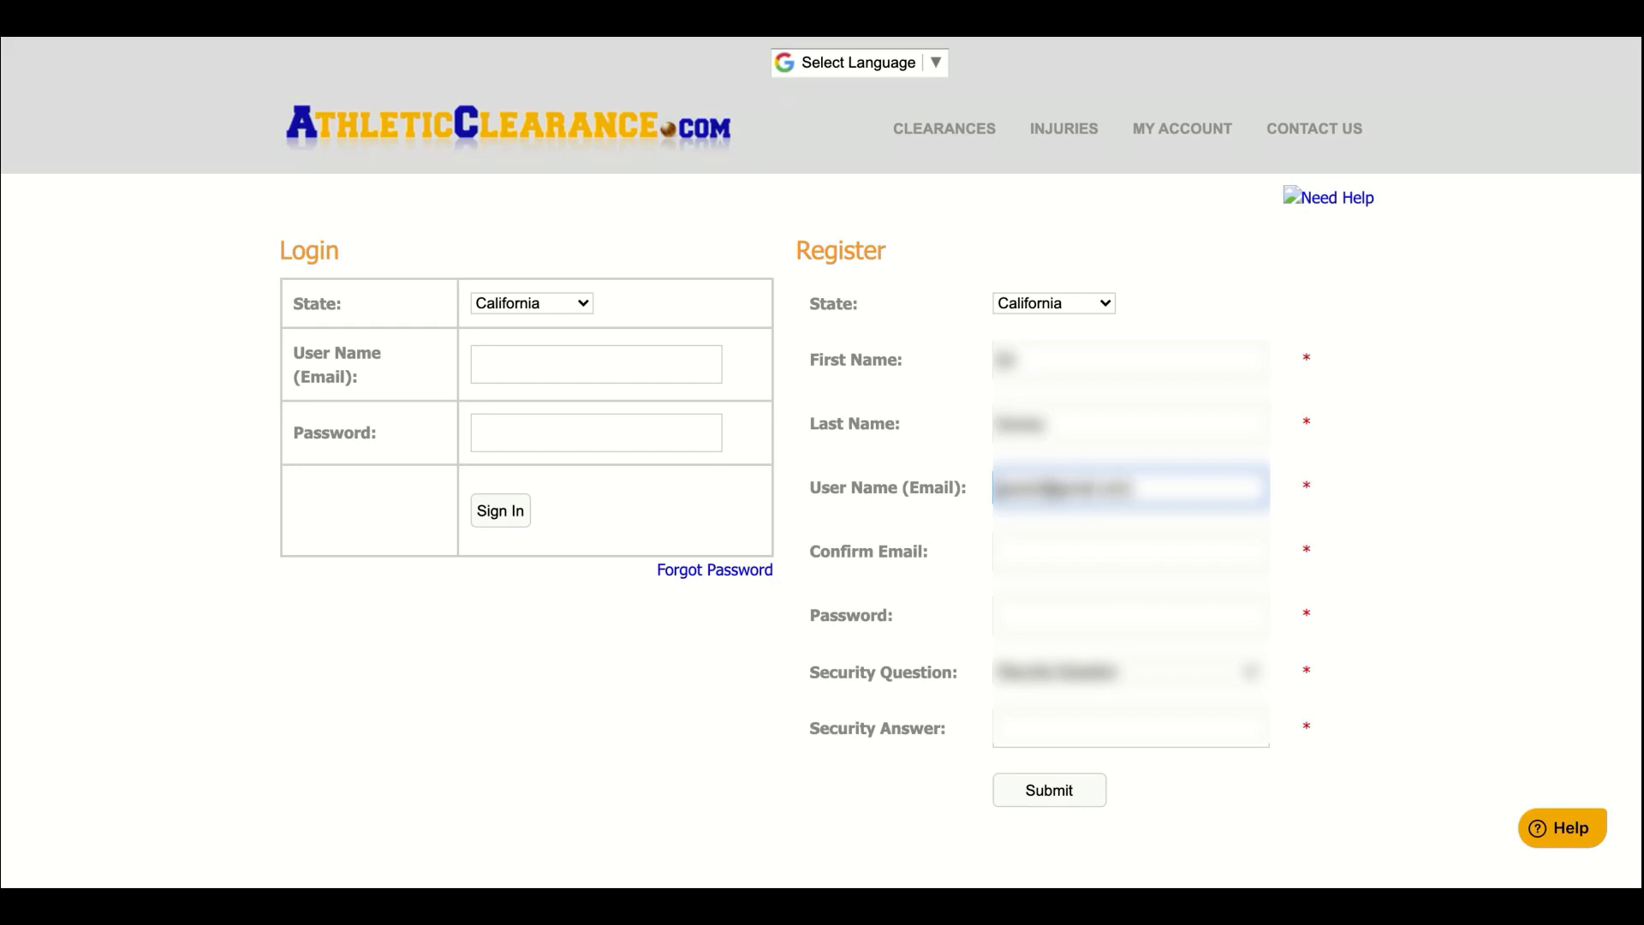
pyautogui.click(1060, 549)
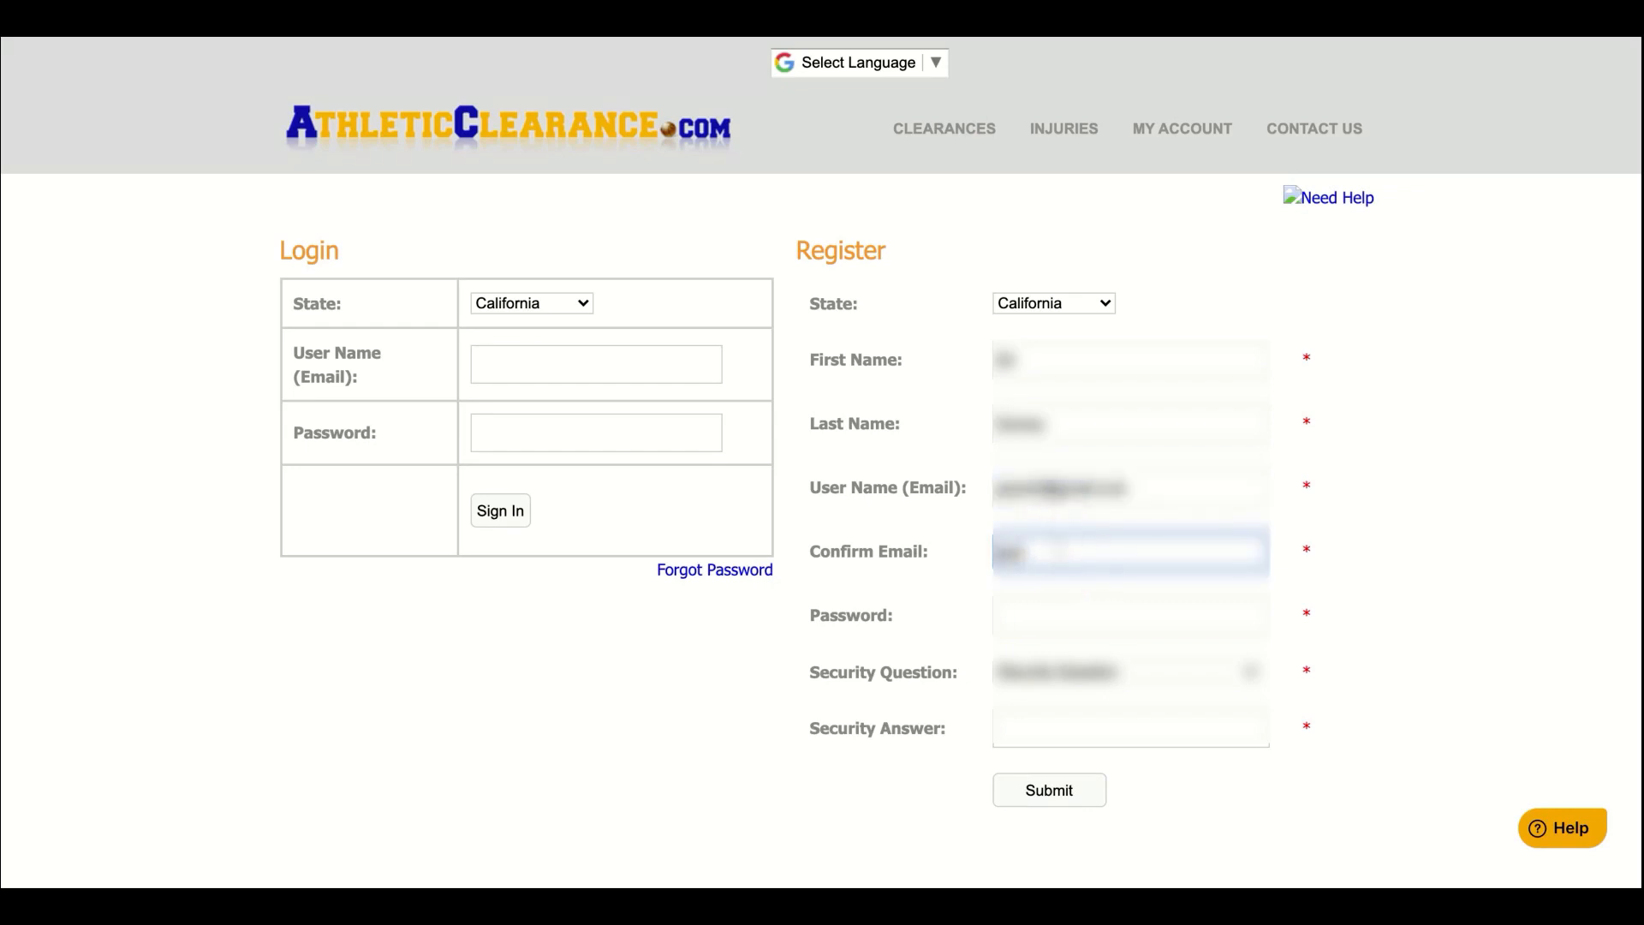
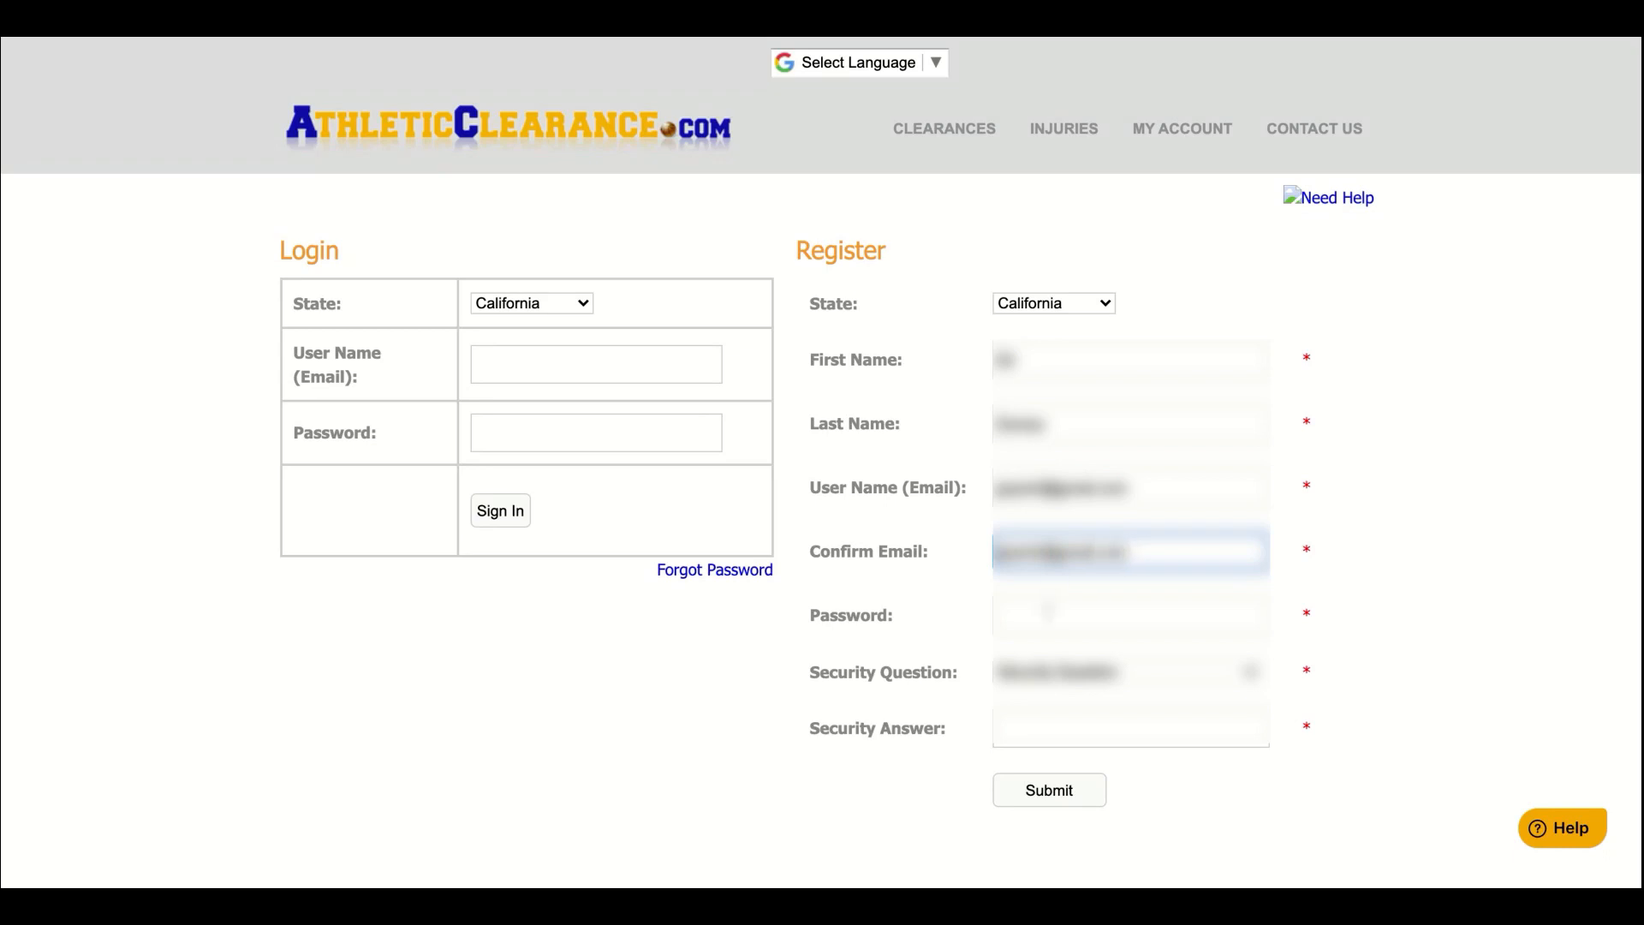
pyautogui.click(1049, 614)
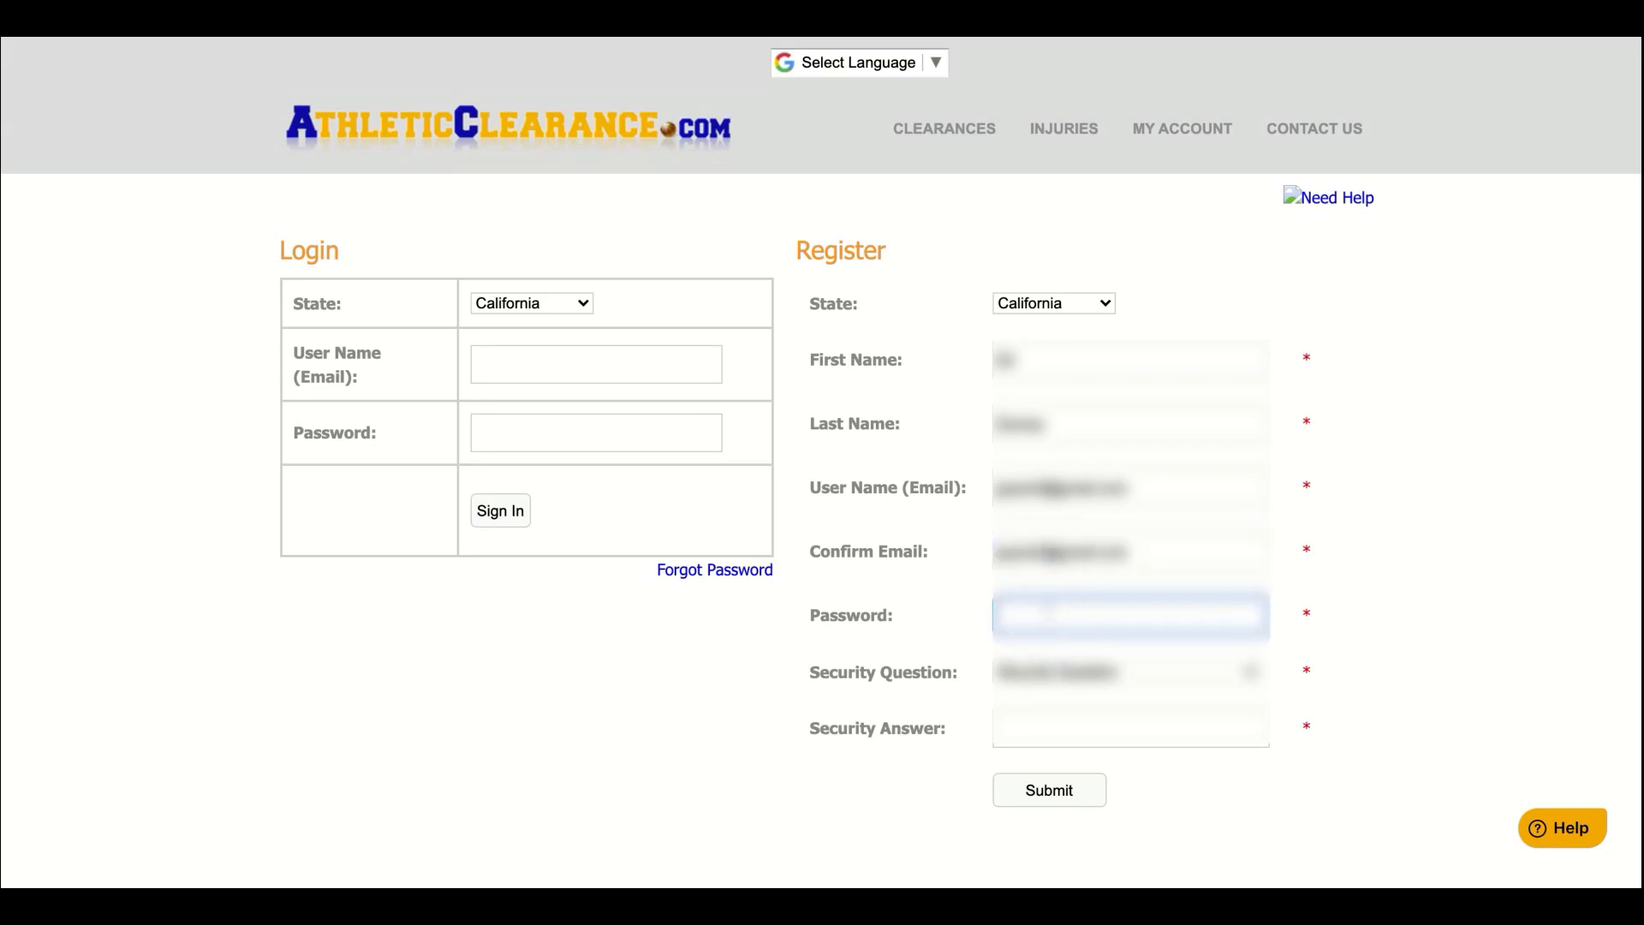
pyautogui.write('••••••')
# Choose a security question, give its answer, and submit the registration
pyautogui.click(1062, 676)
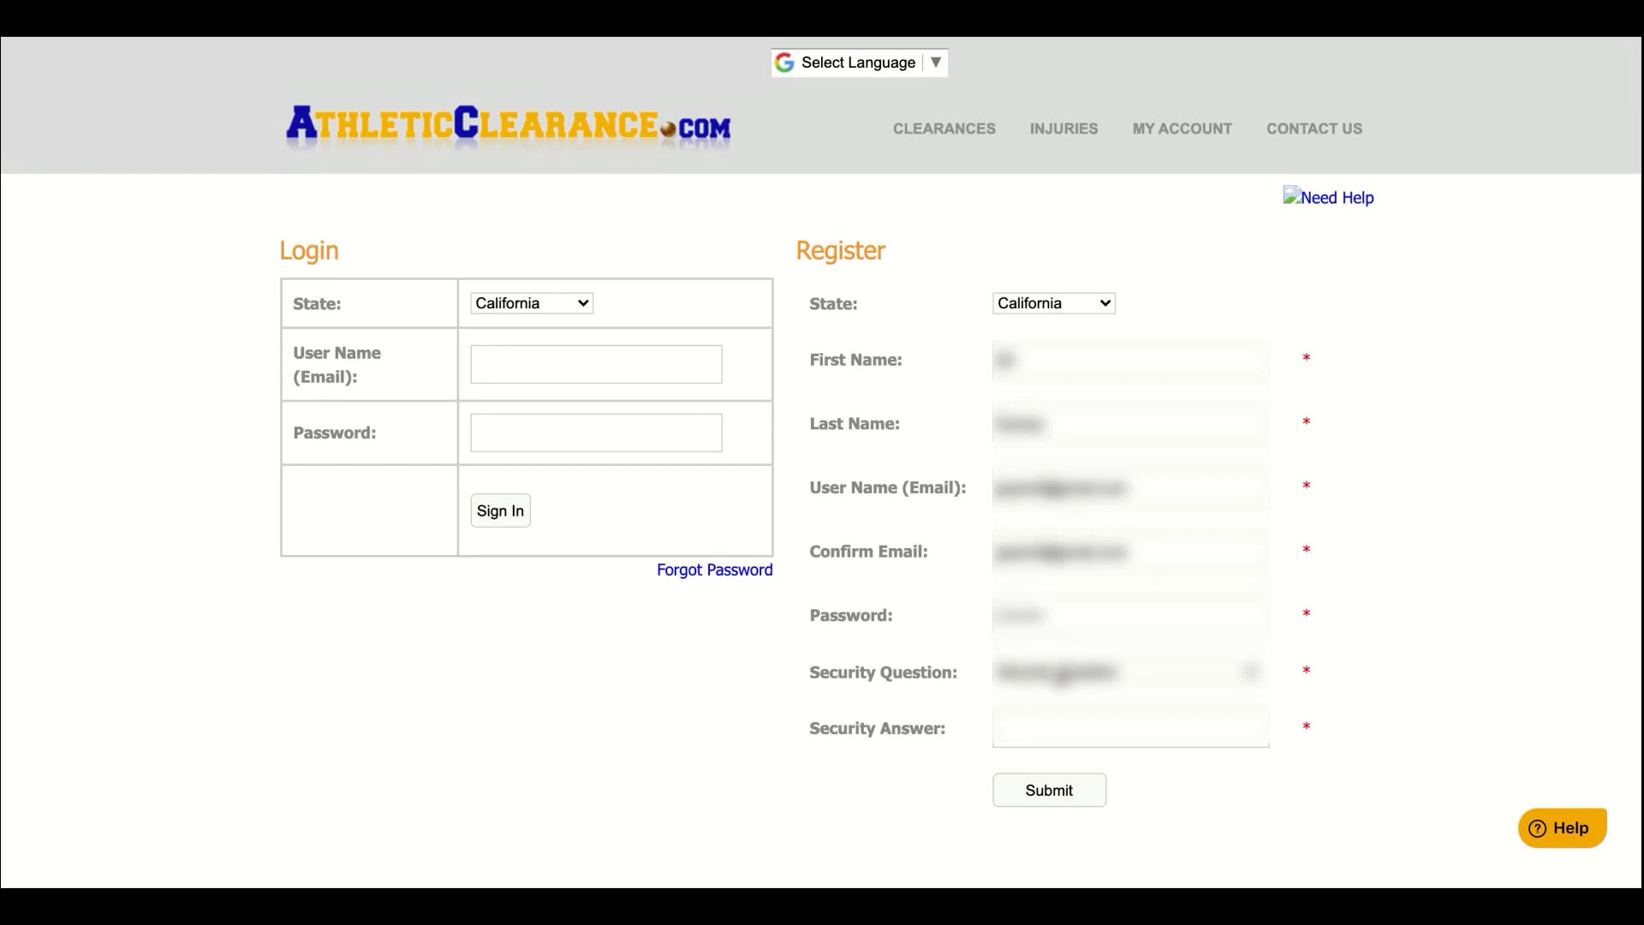
pyautogui.click(1061, 700)
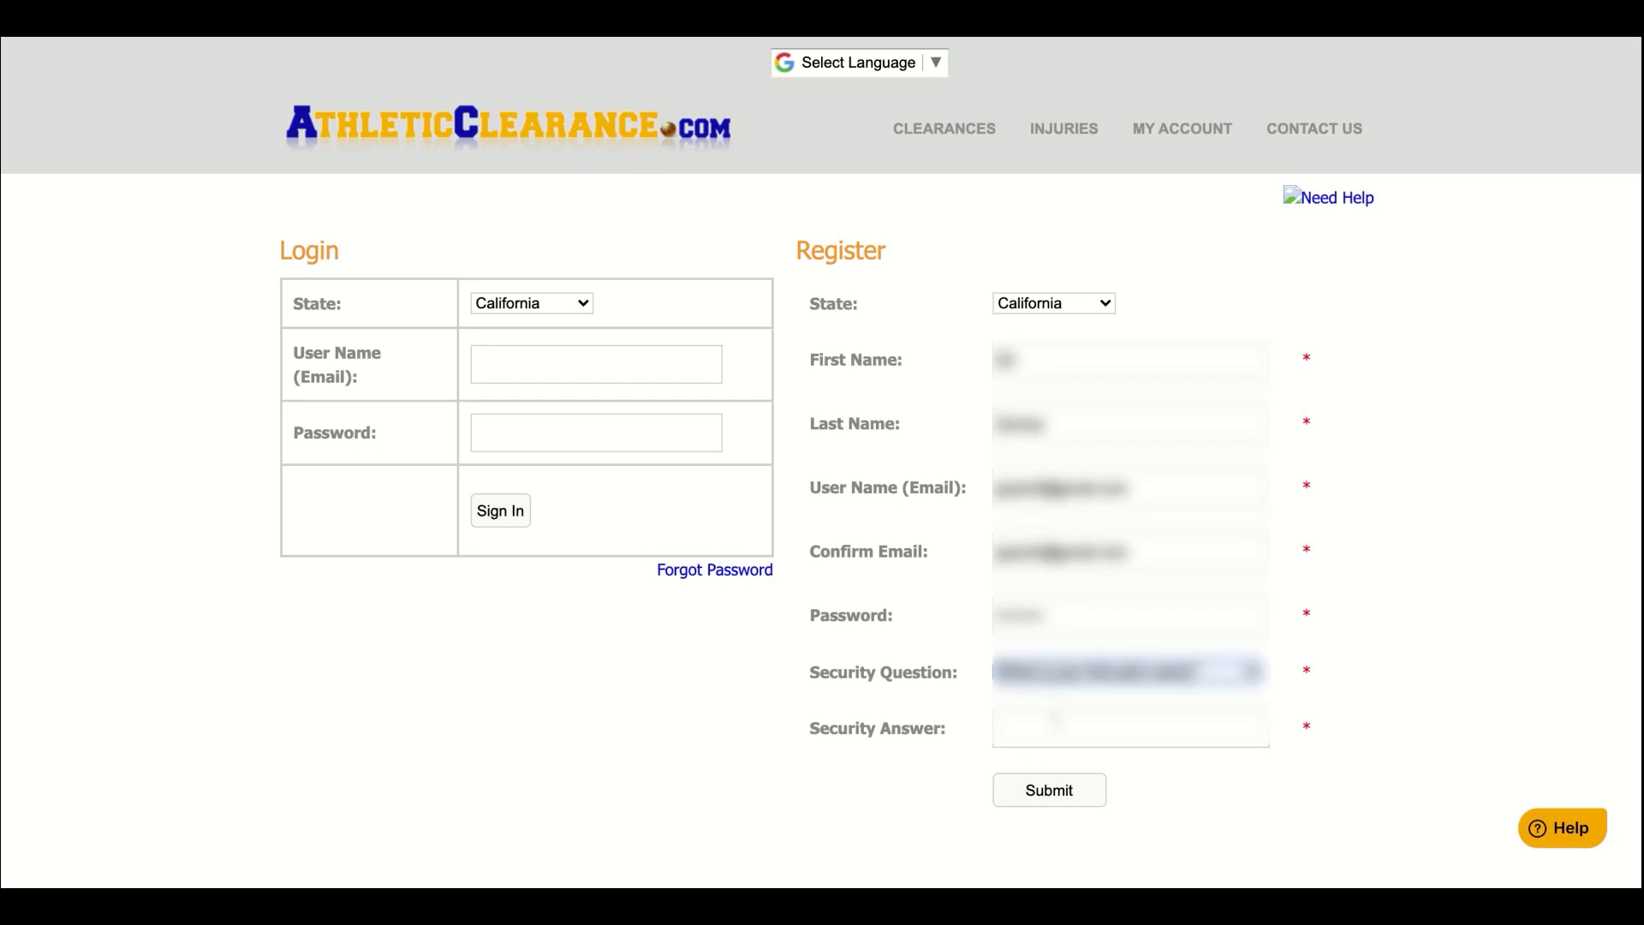
pyautogui.click(1055, 725)
pyautogui.write('••••')
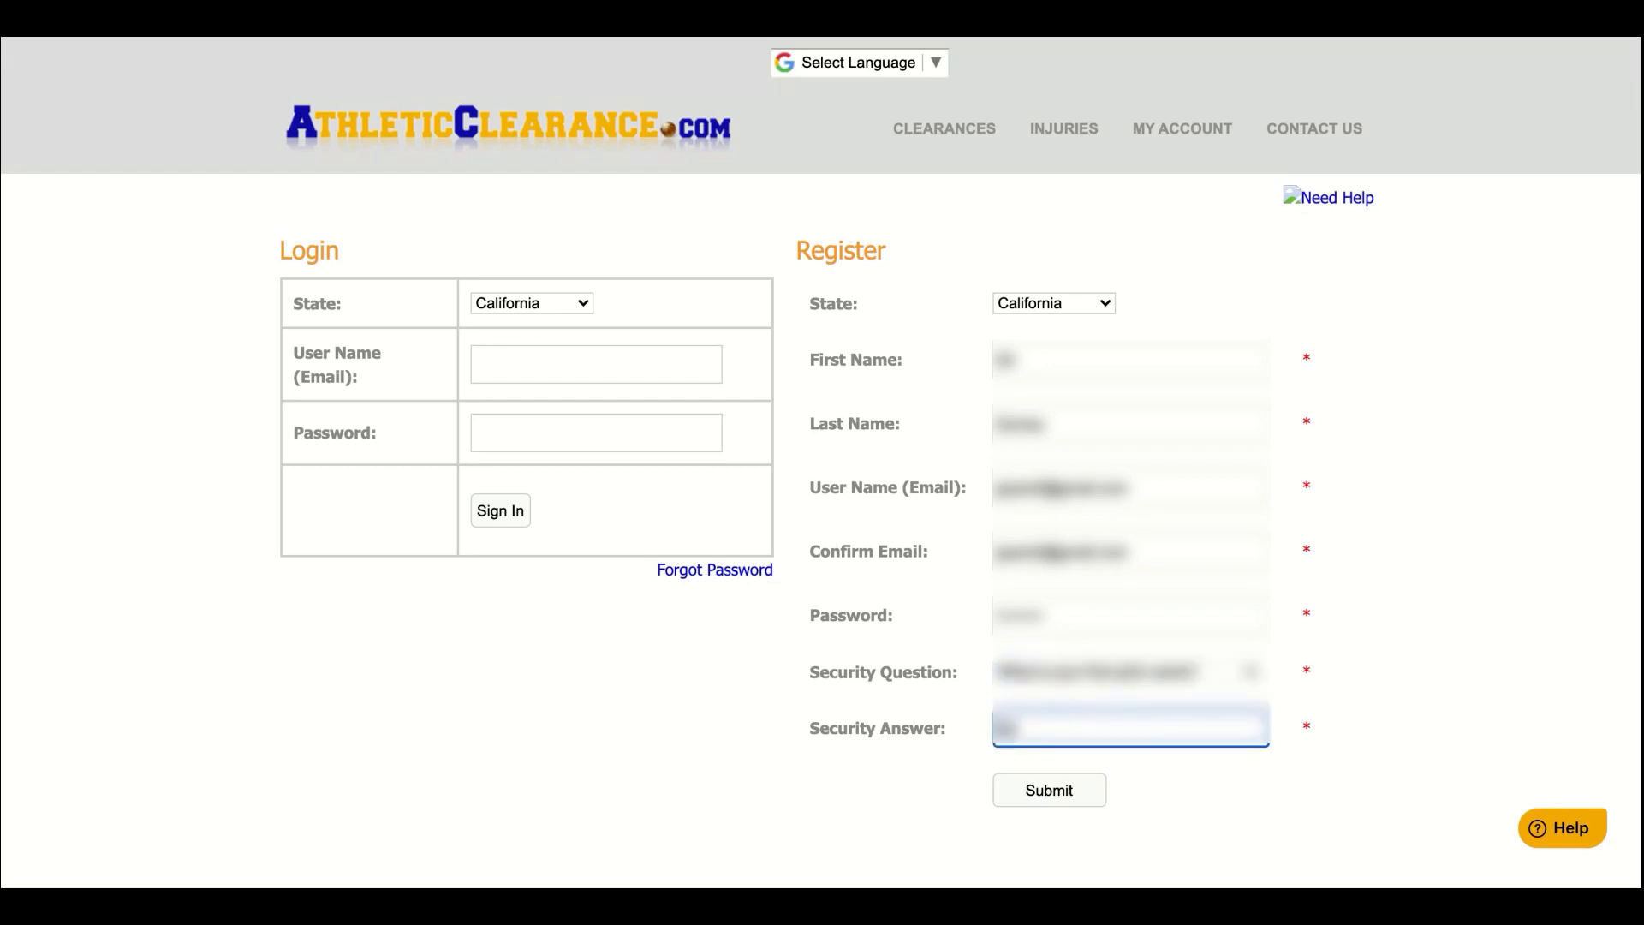
pyautogui.click(1055, 791)
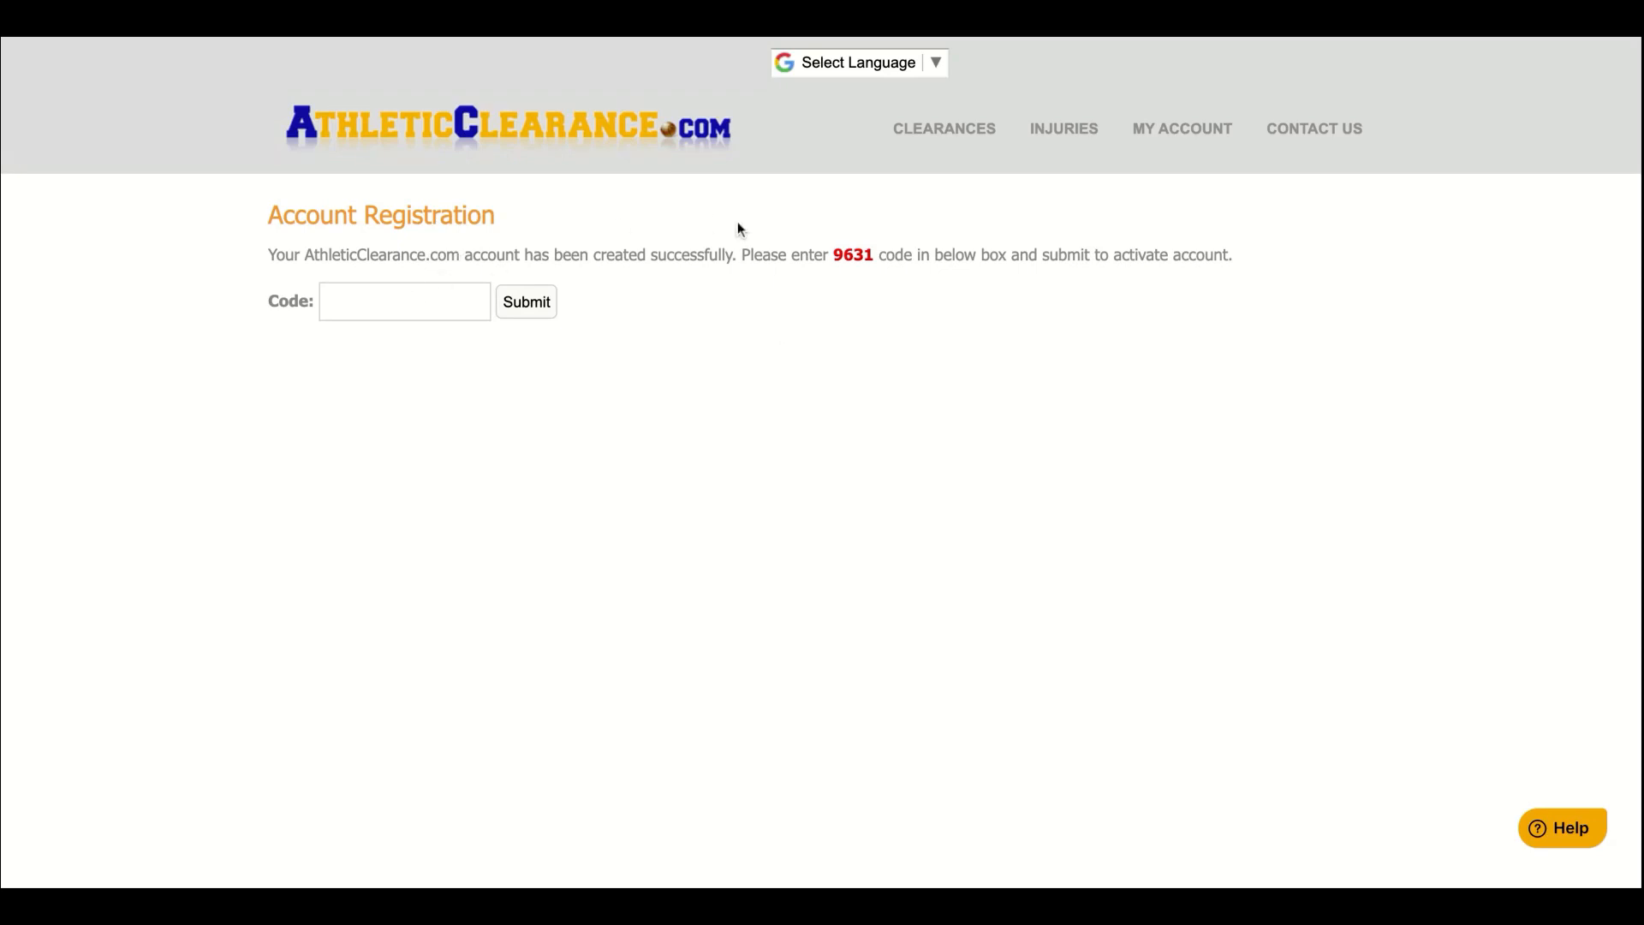
# Enter the displayed activation code and submit it to activate the account
pyautogui.click(391, 304)
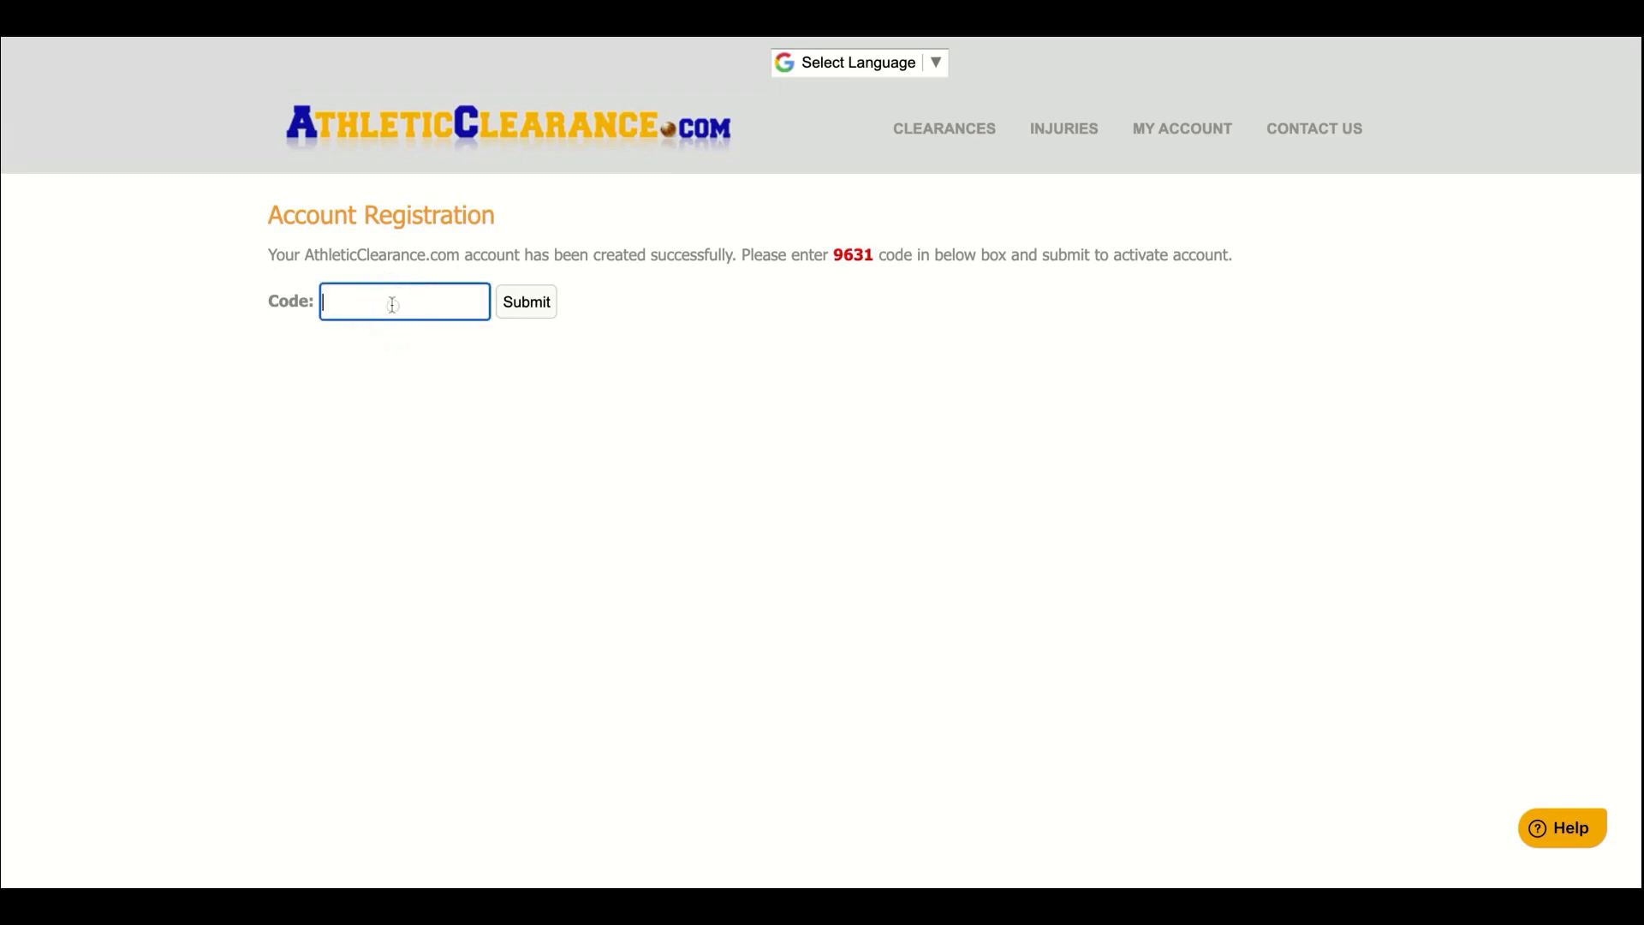
pyautogui.write('9631')
pyautogui.click(518, 305)
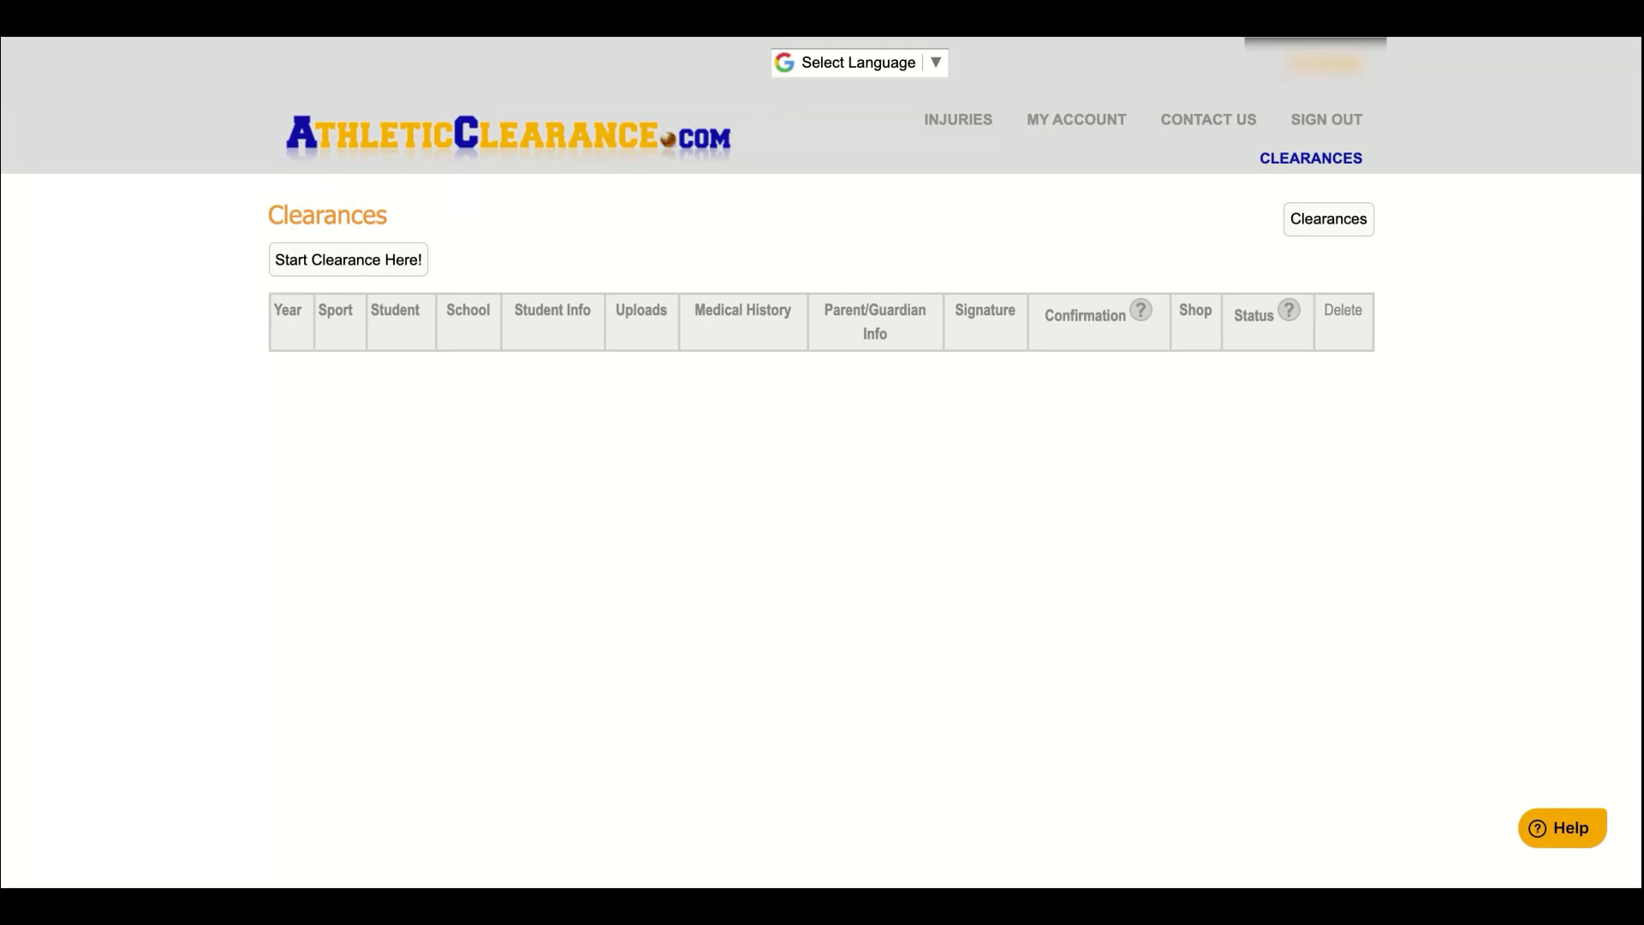
# Start a new clearance for the chosen year and school with Cross Country, Boys as the sport
pyautogui.click(359, 260)
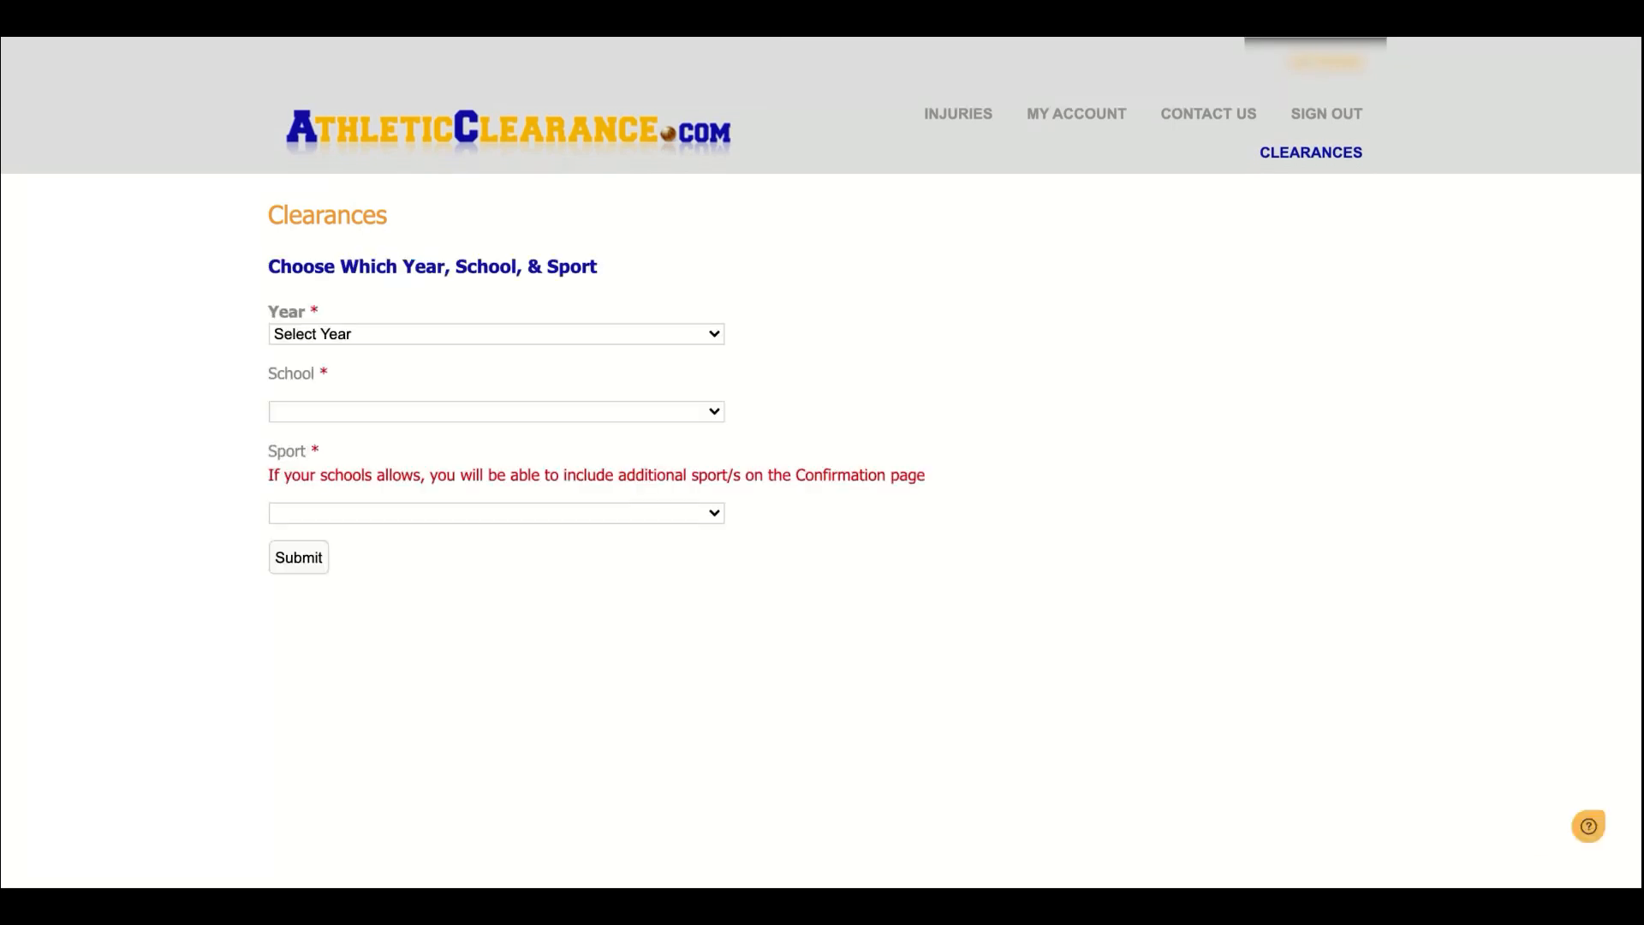
pyautogui.click(331, 338)
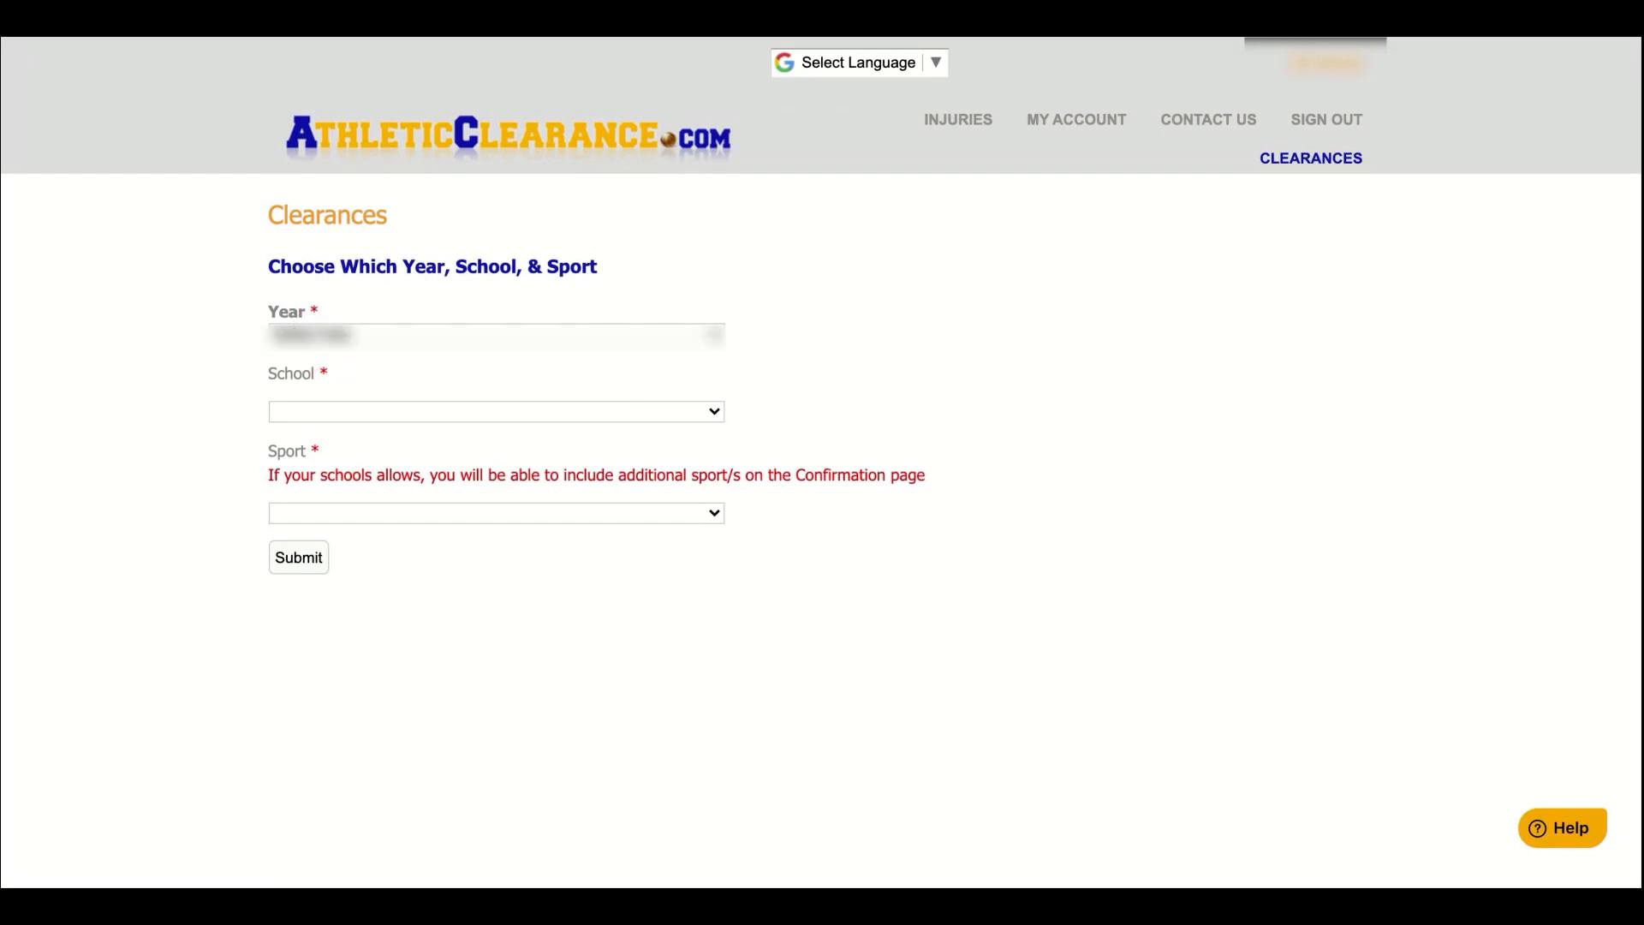
pyautogui.click(324, 416)
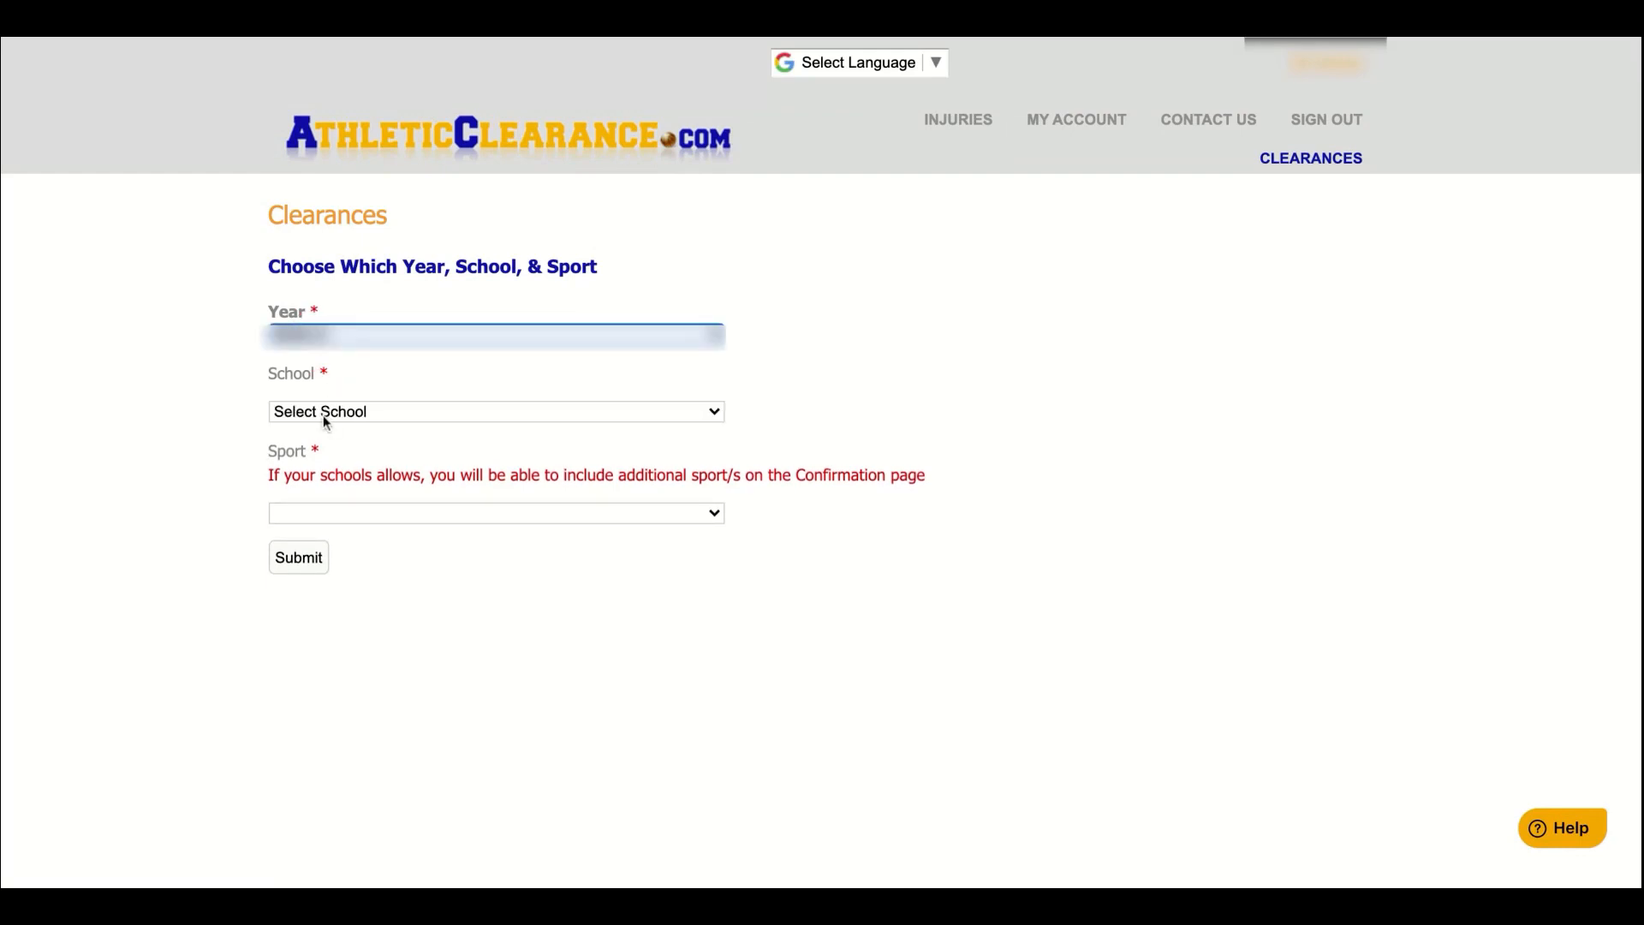
pyautogui.click(324, 418)
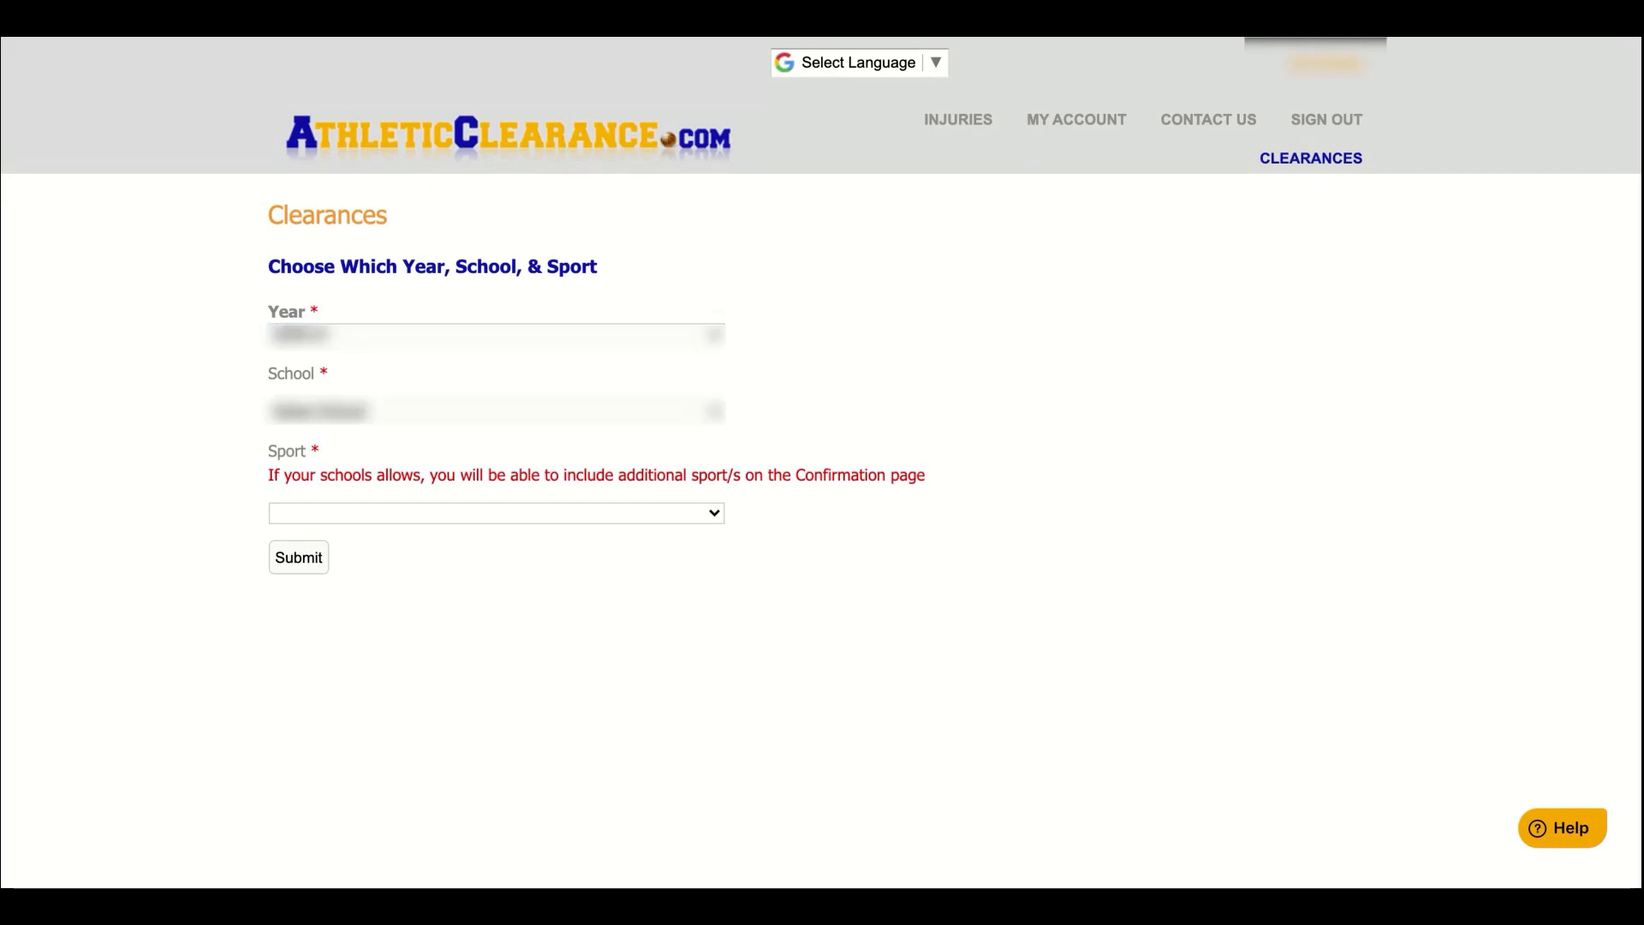
pyautogui.click(383, 445)
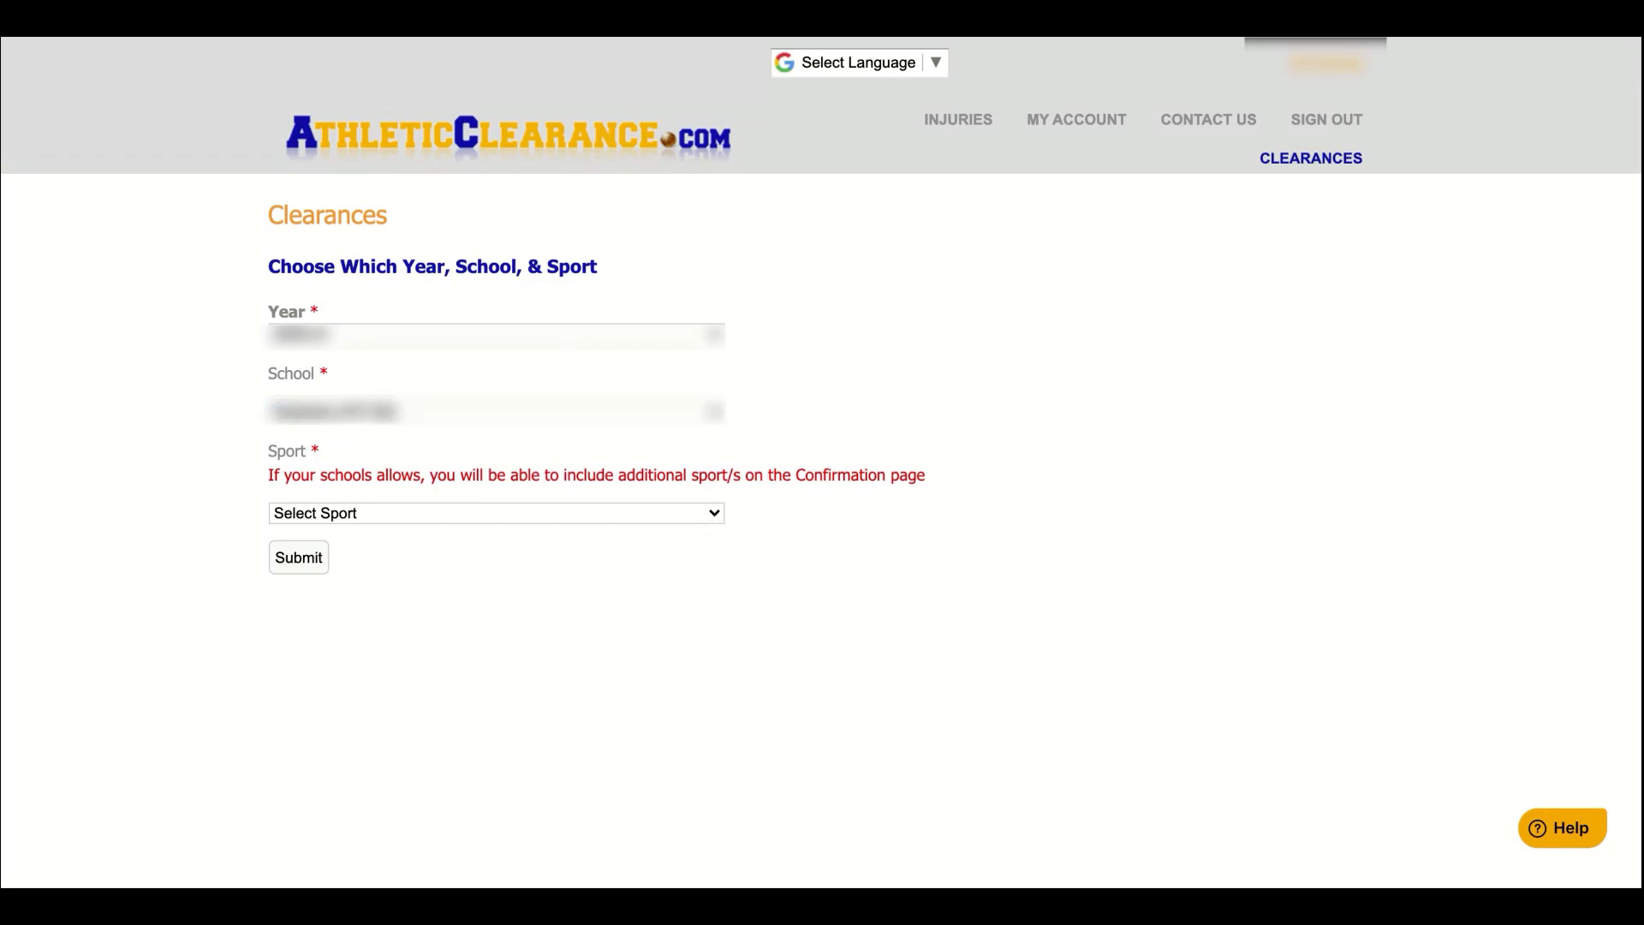
pyautogui.click(658, 592)
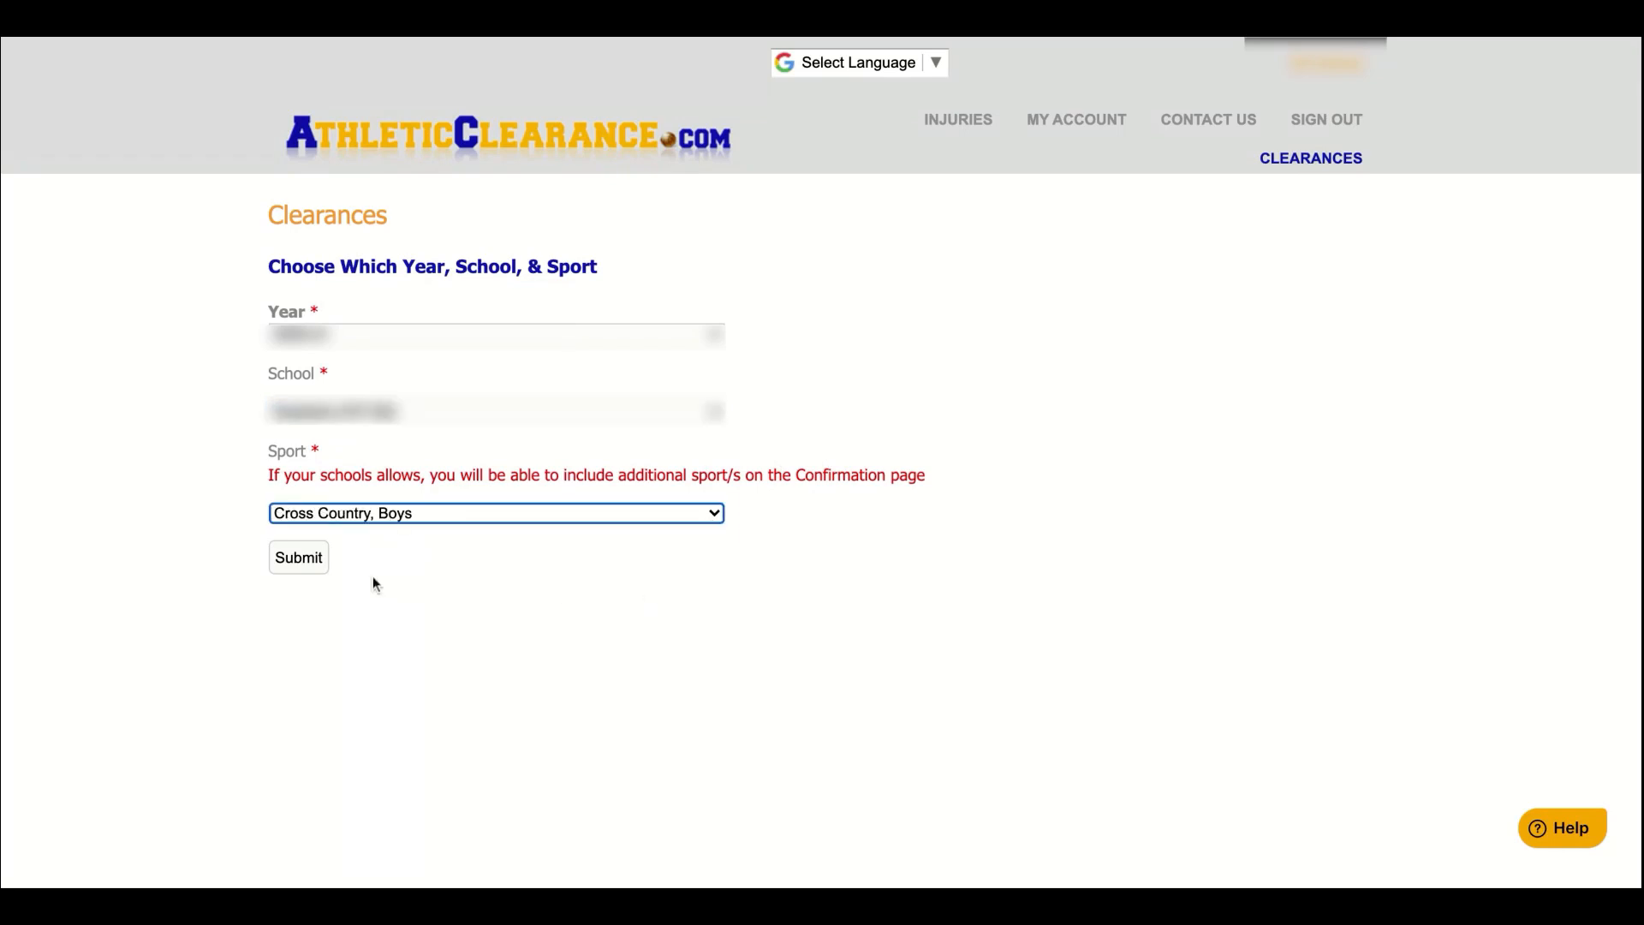
pyautogui.click(307, 566)
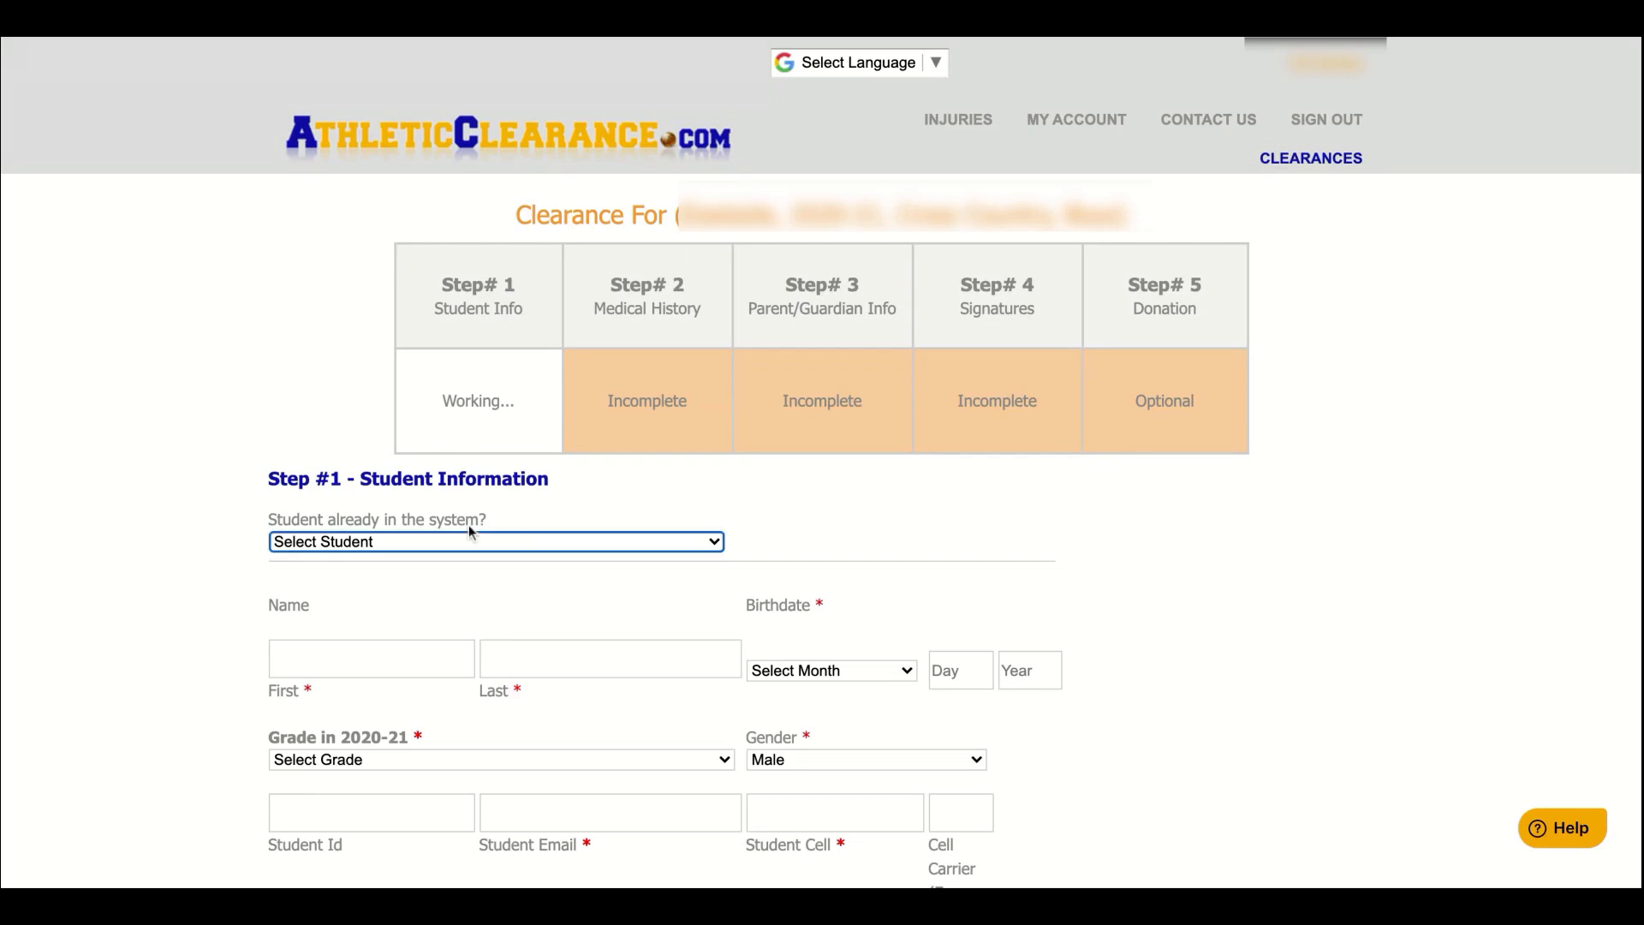
# Enter the student's first and last name and a birth date of January 10, 2005
pyautogui.scroll(-1, 469, 526)
pyautogui.scroll(-3, 467, 527)
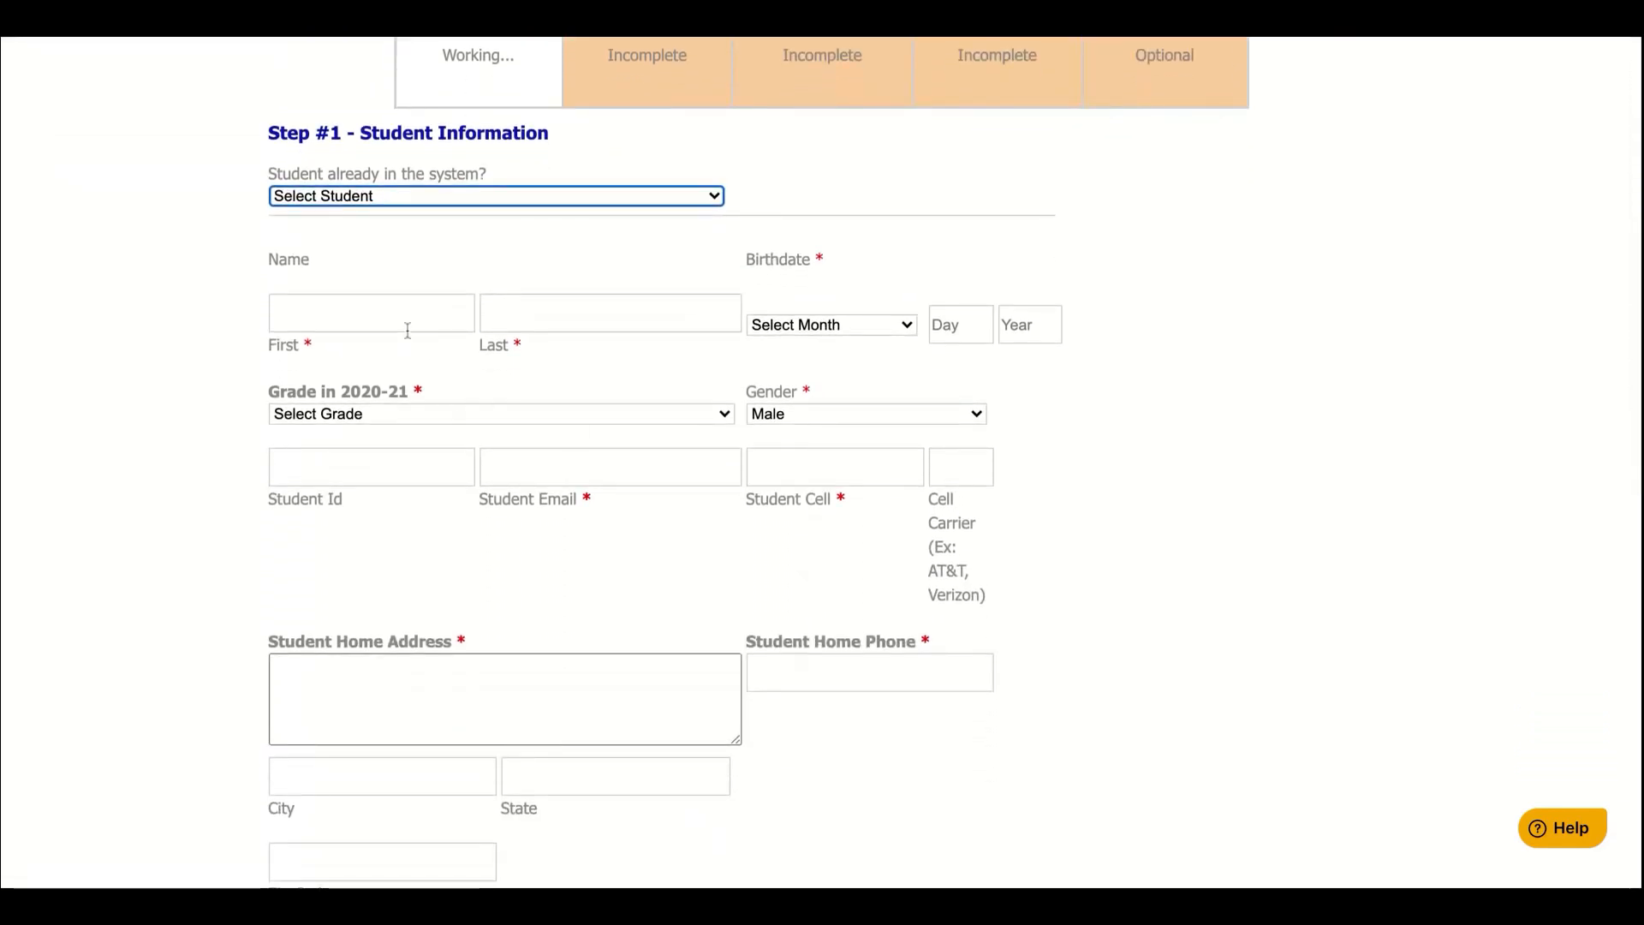
pyautogui.click(408, 330)
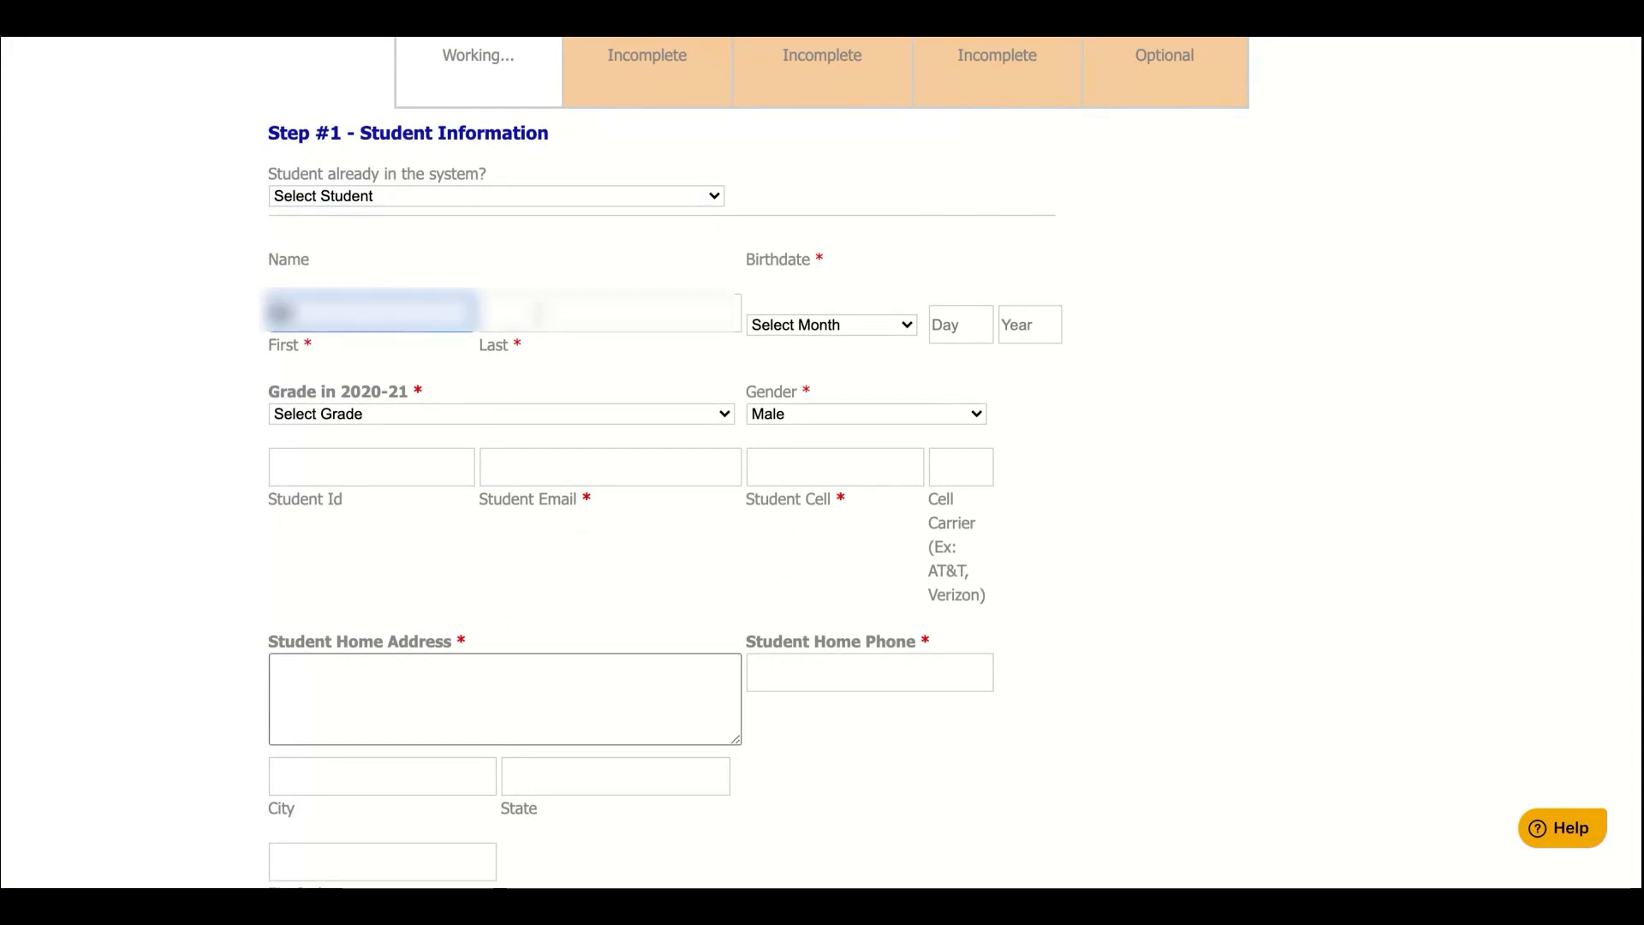
pyautogui.click(538, 315)
pyautogui.write('Barney')
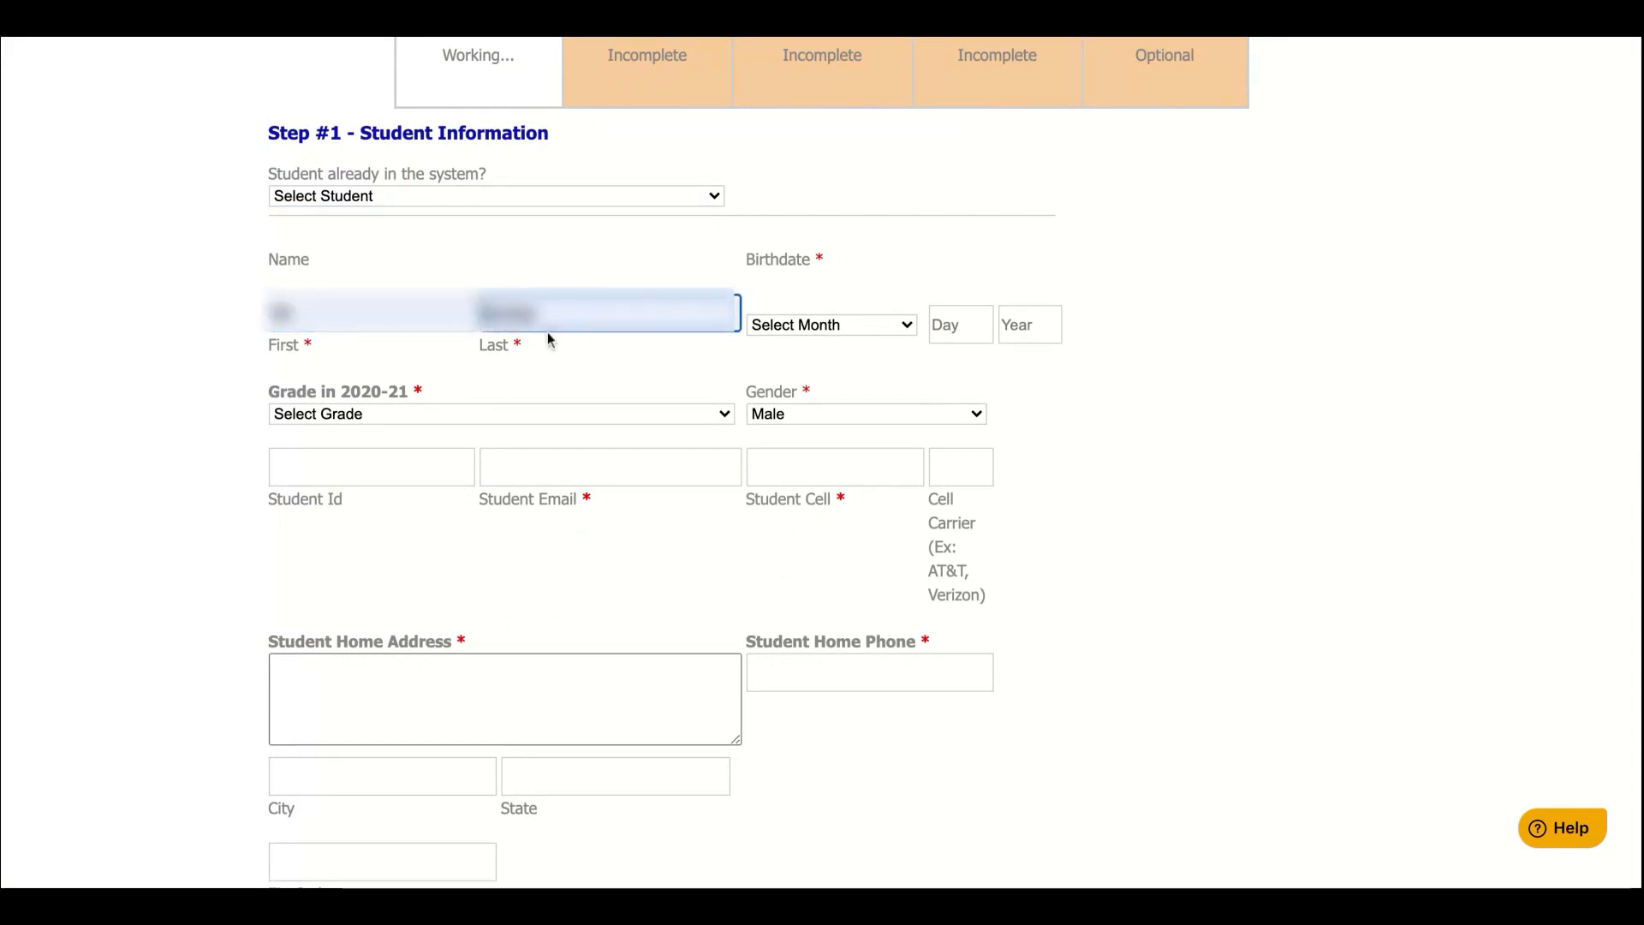
pyautogui.click(866, 324)
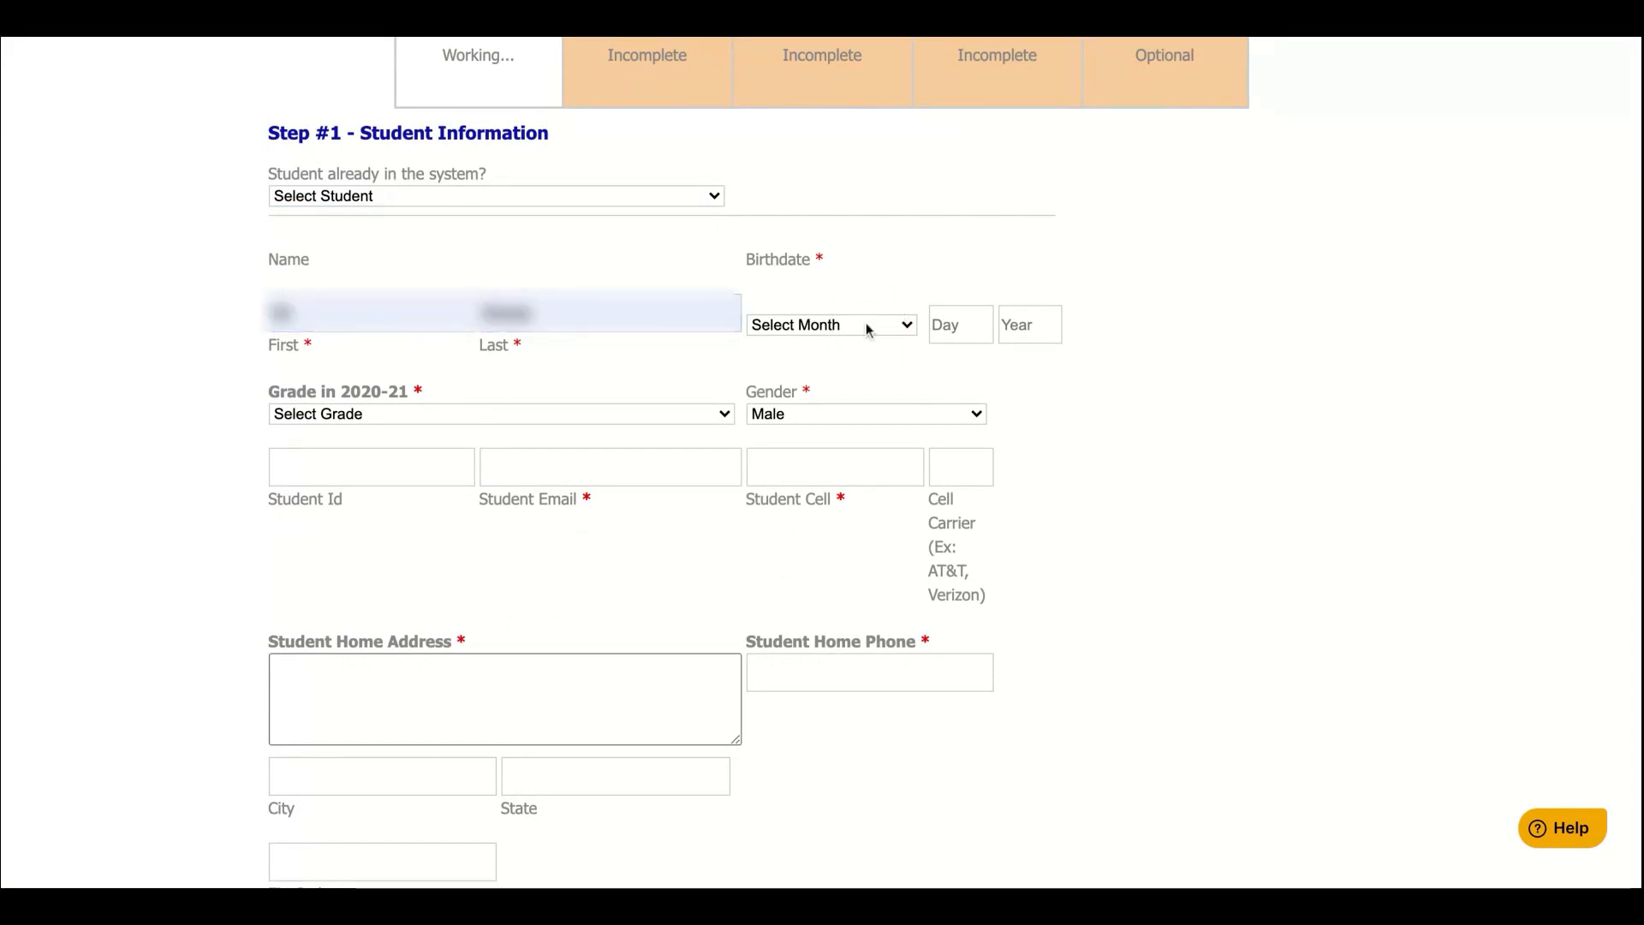
pyautogui.click(866, 344)
pyautogui.click(955, 324)
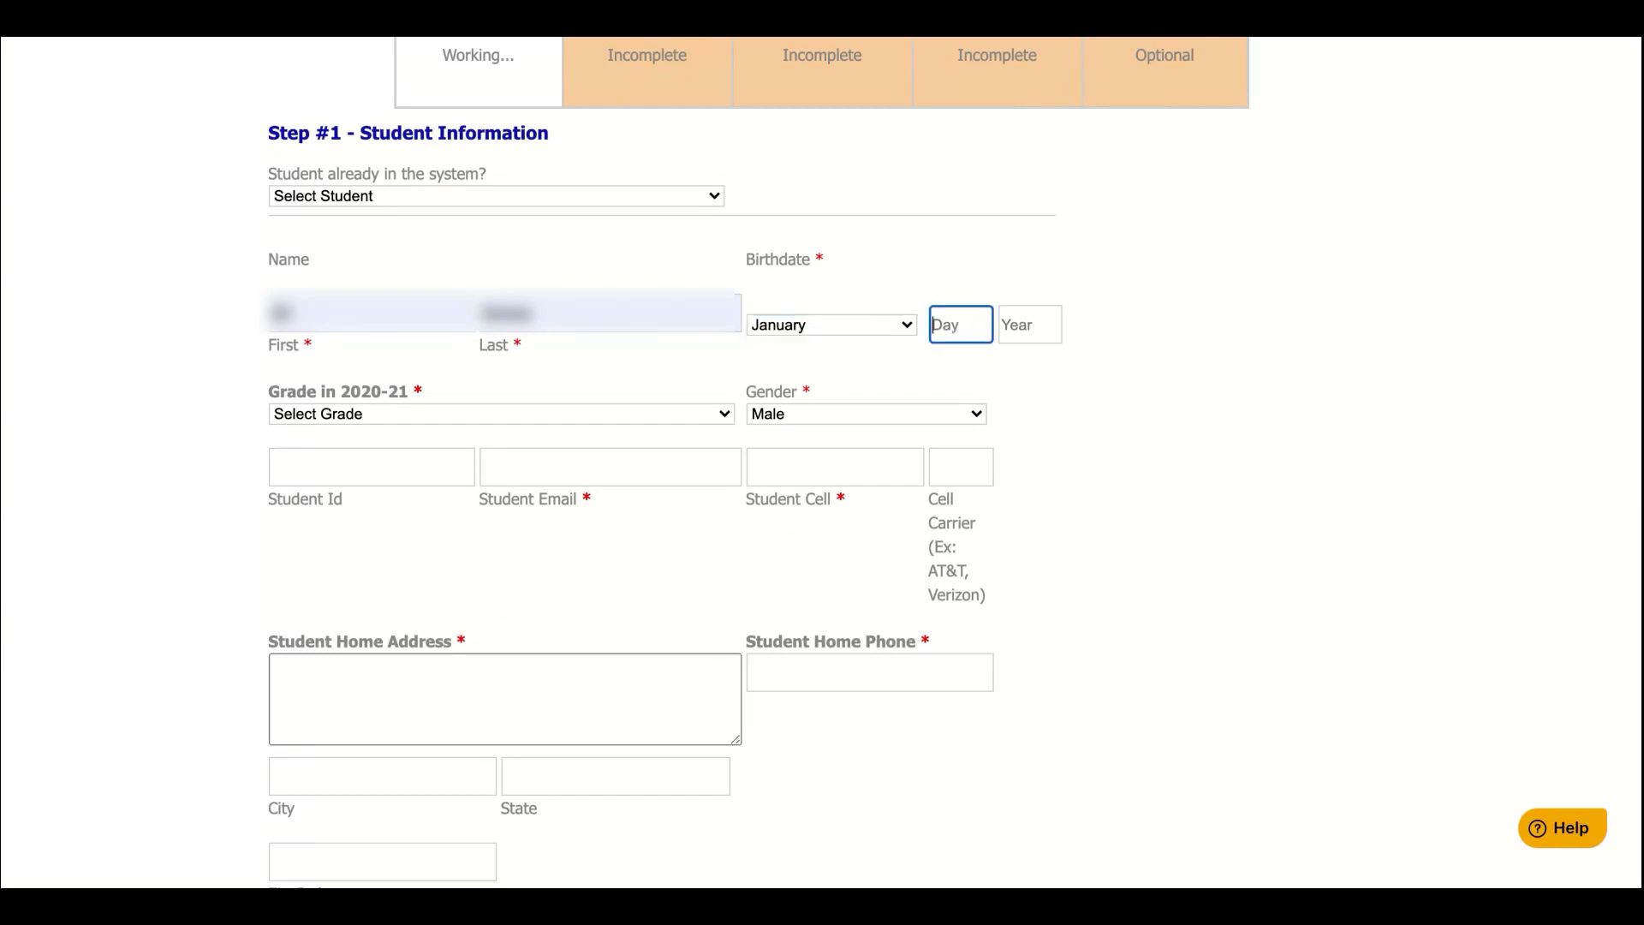
pyautogui.write('10')
pyautogui.click(1046, 324)
pyautogui.write('2')
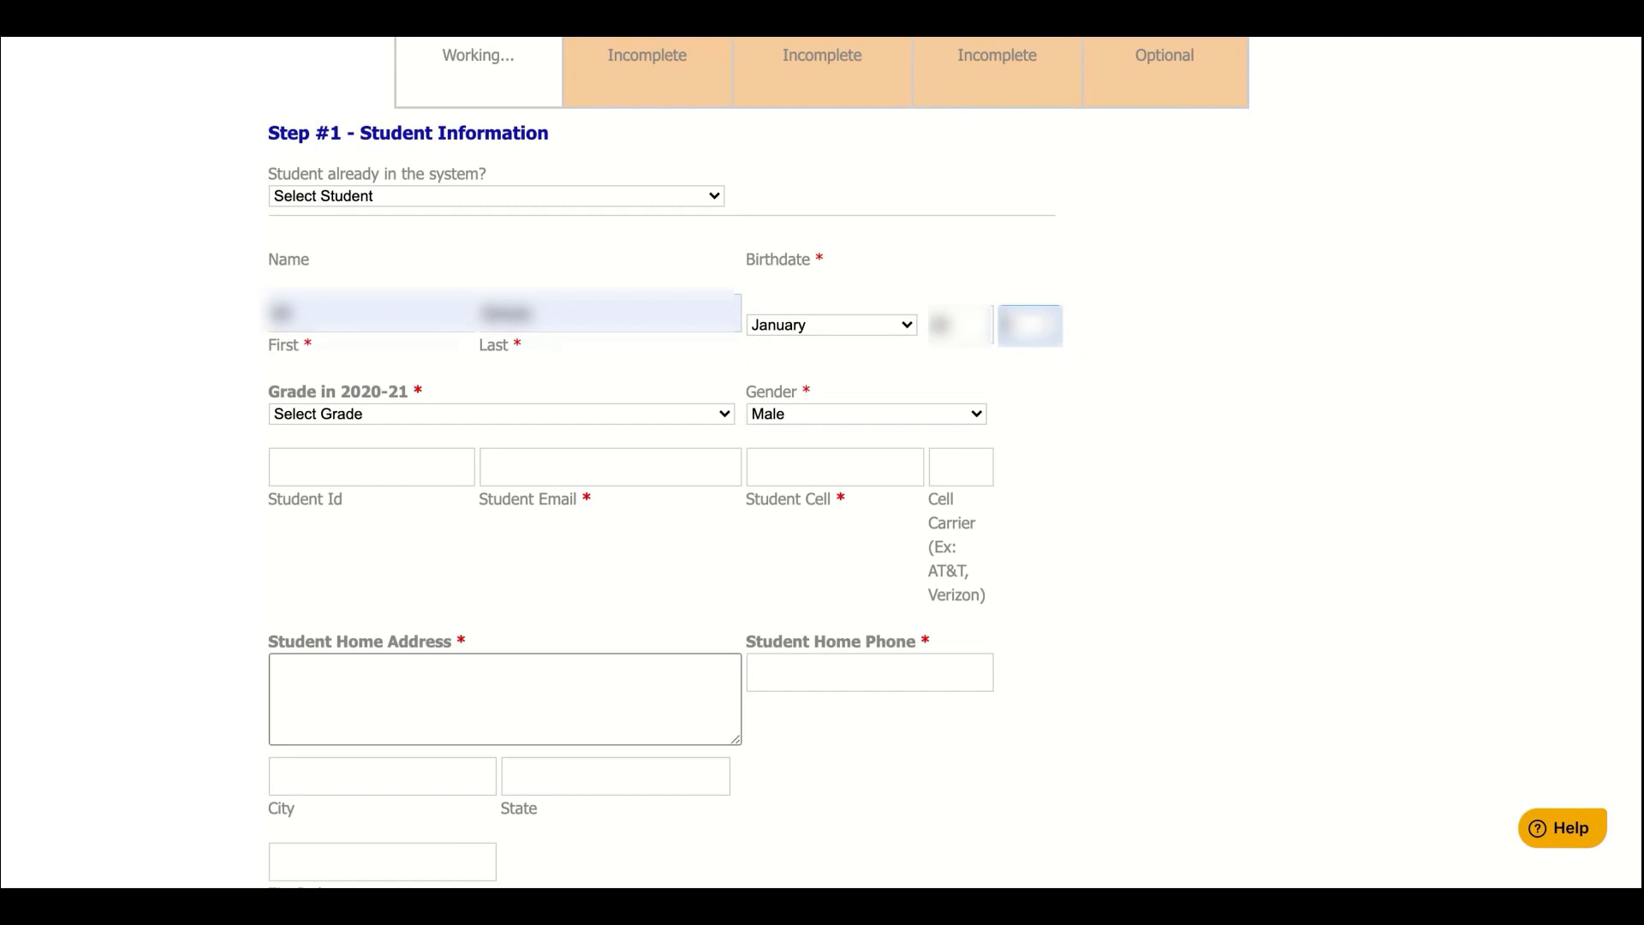
pyautogui.write('020')
pyautogui.press('BackSpace')
pyautogui.press('BackSpace')
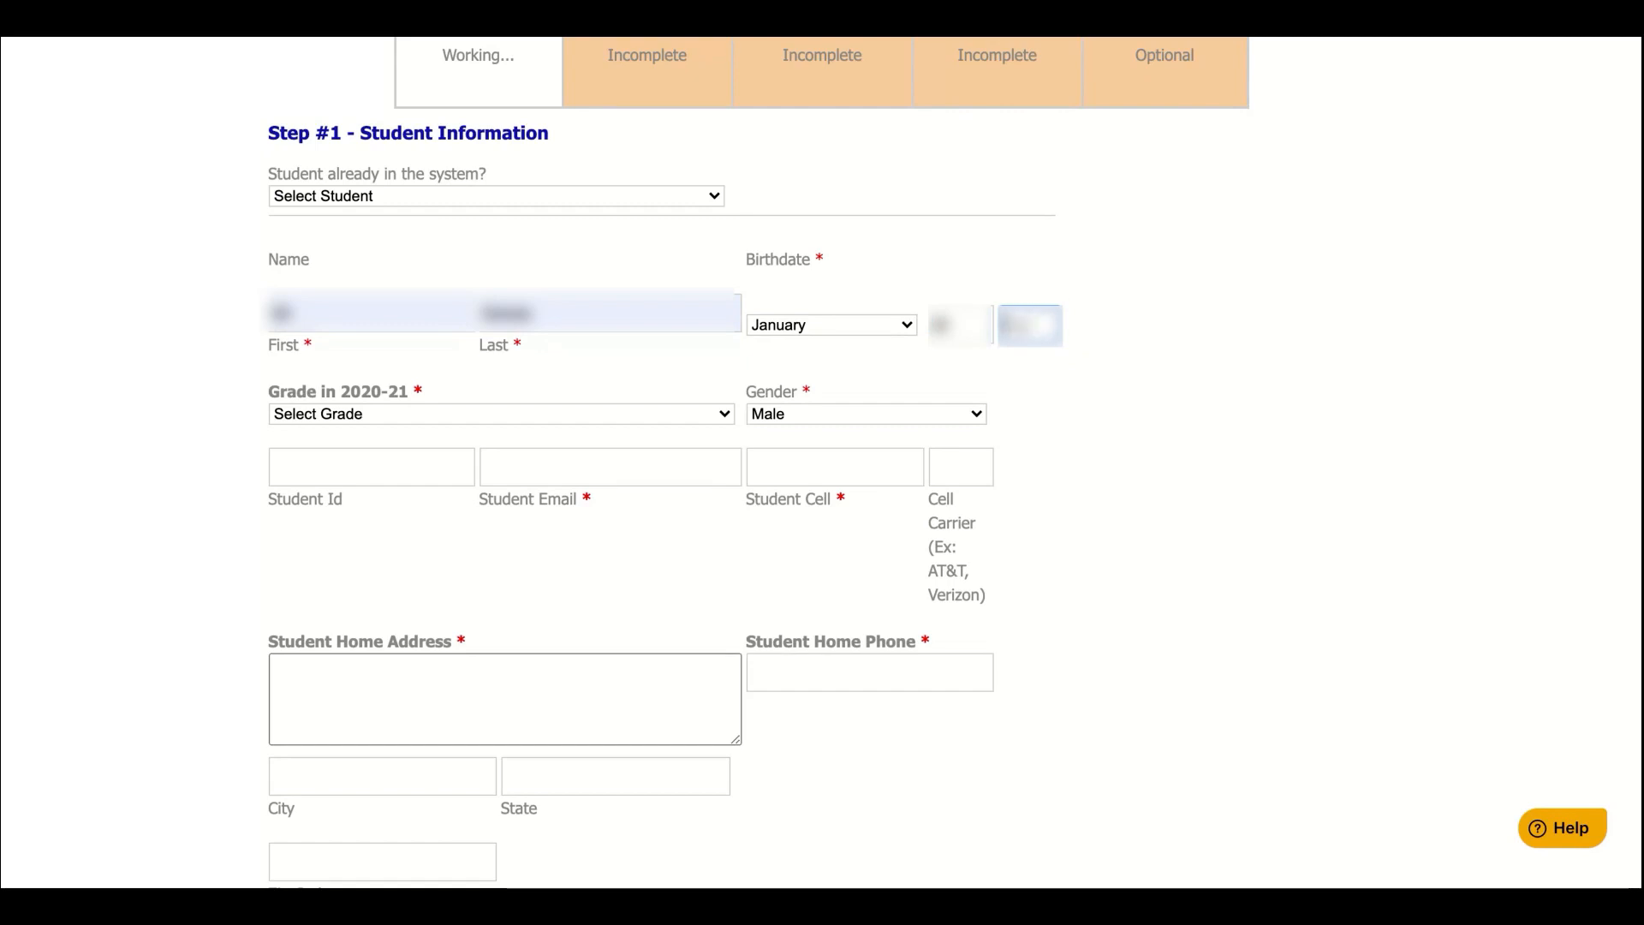
pyautogui.write('2005')
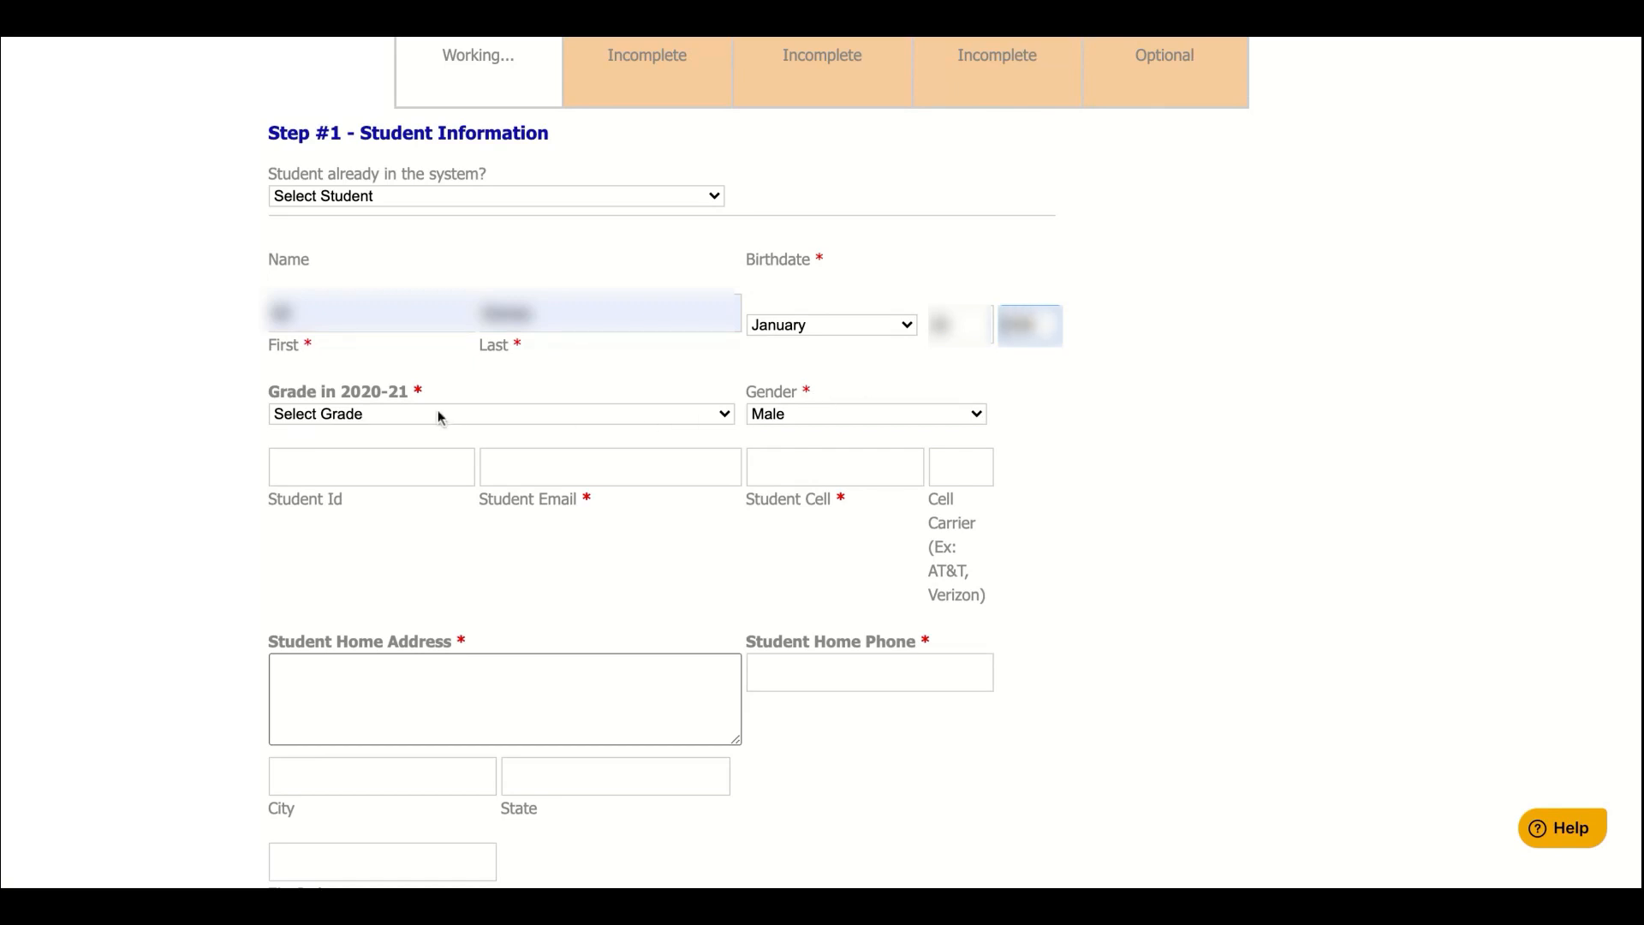
# Set grade 9 and fill in the student ID, e-mail, cell number and carrier AT&T
pyautogui.click(477, 414)
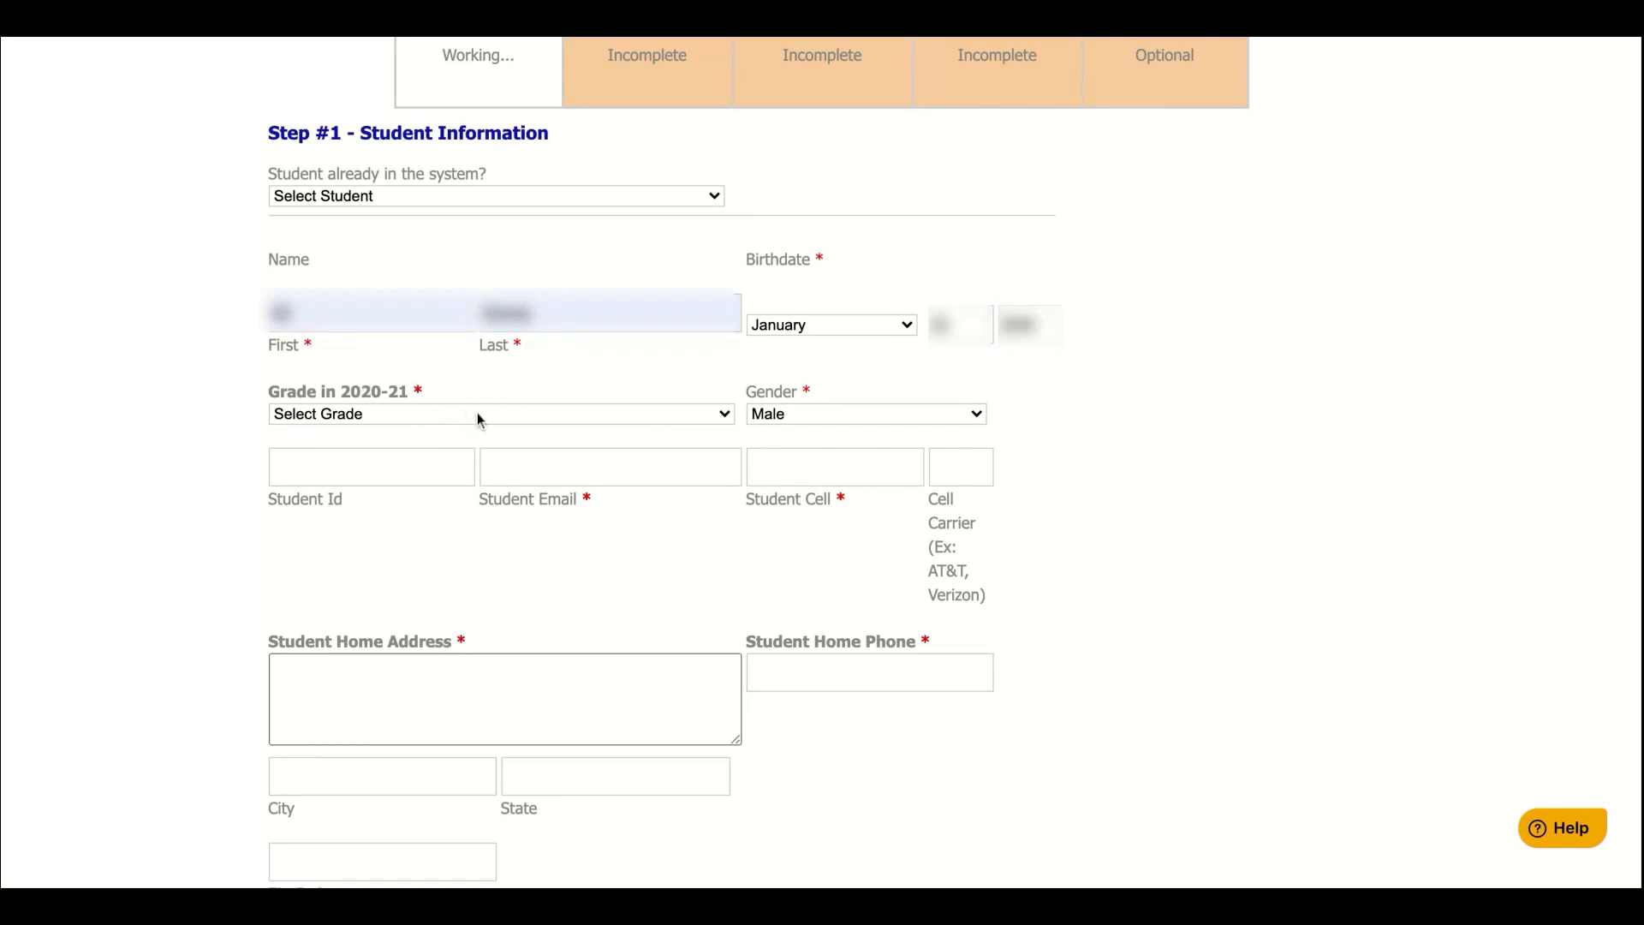
pyautogui.click(477, 435)
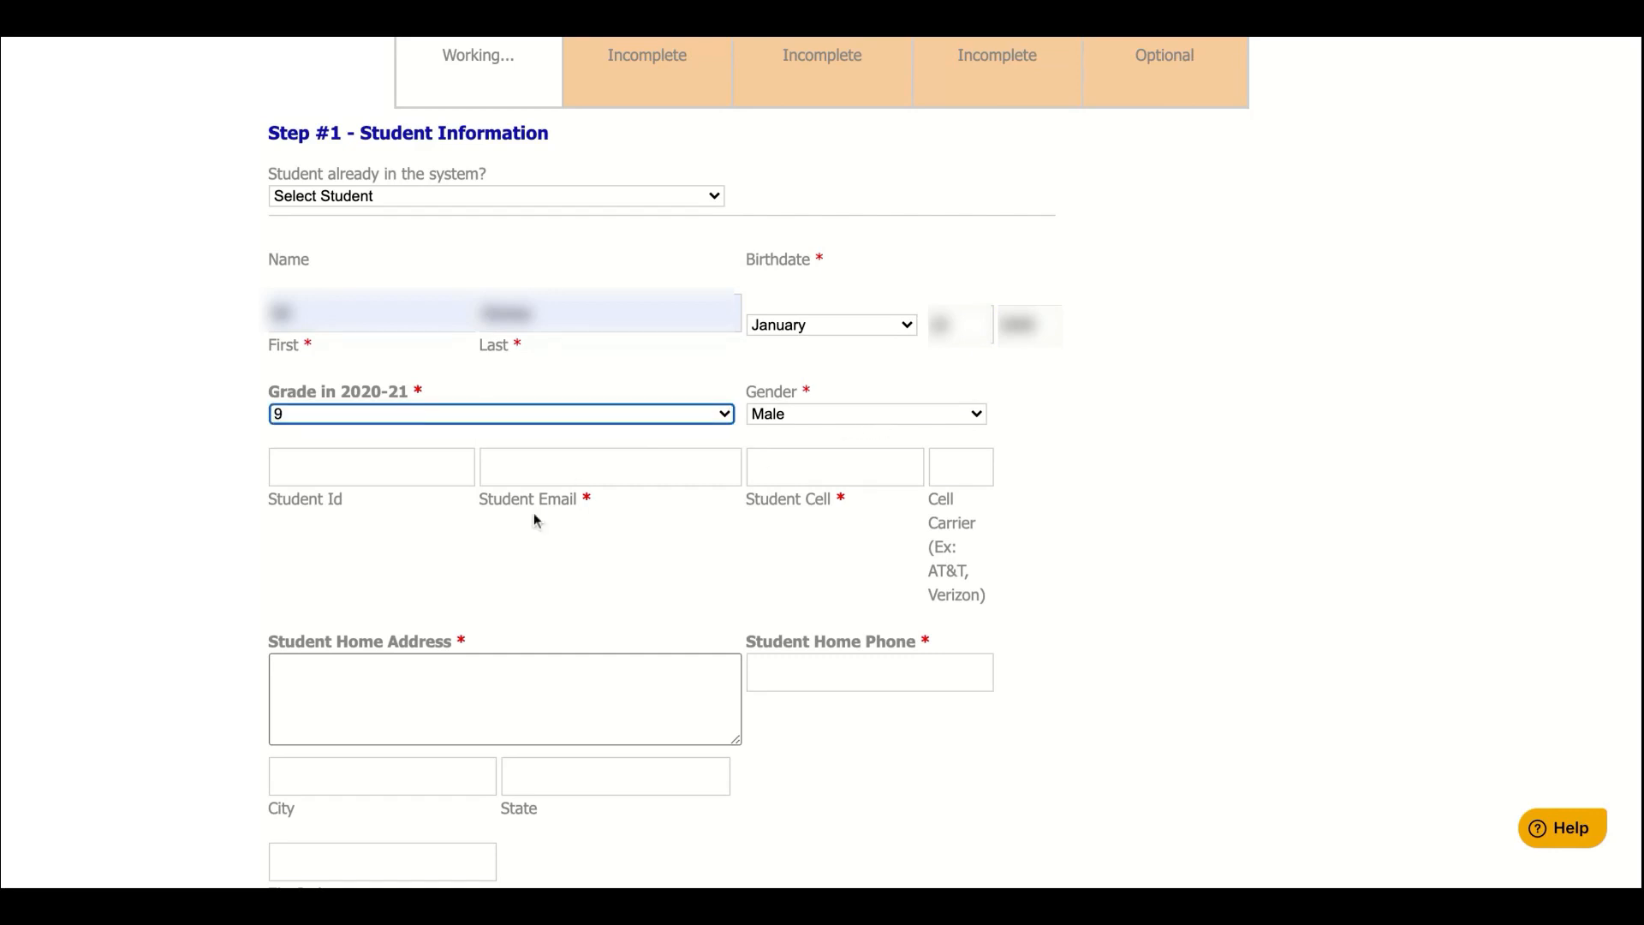
pyautogui.click(426, 466)
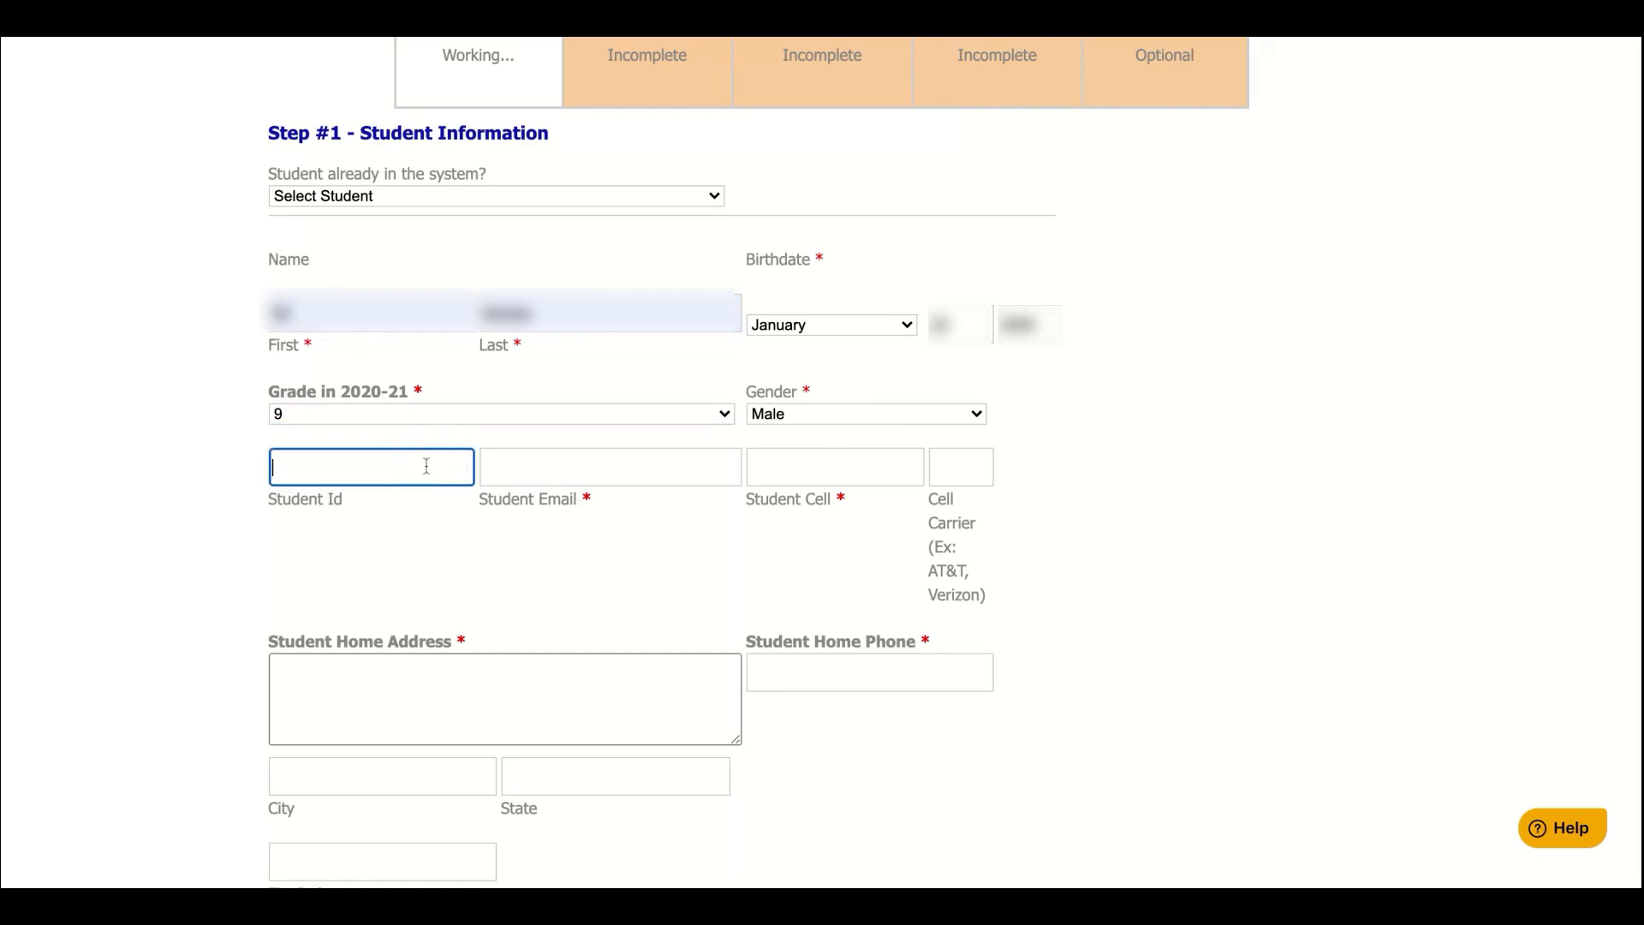
pyautogui.write('5555555')
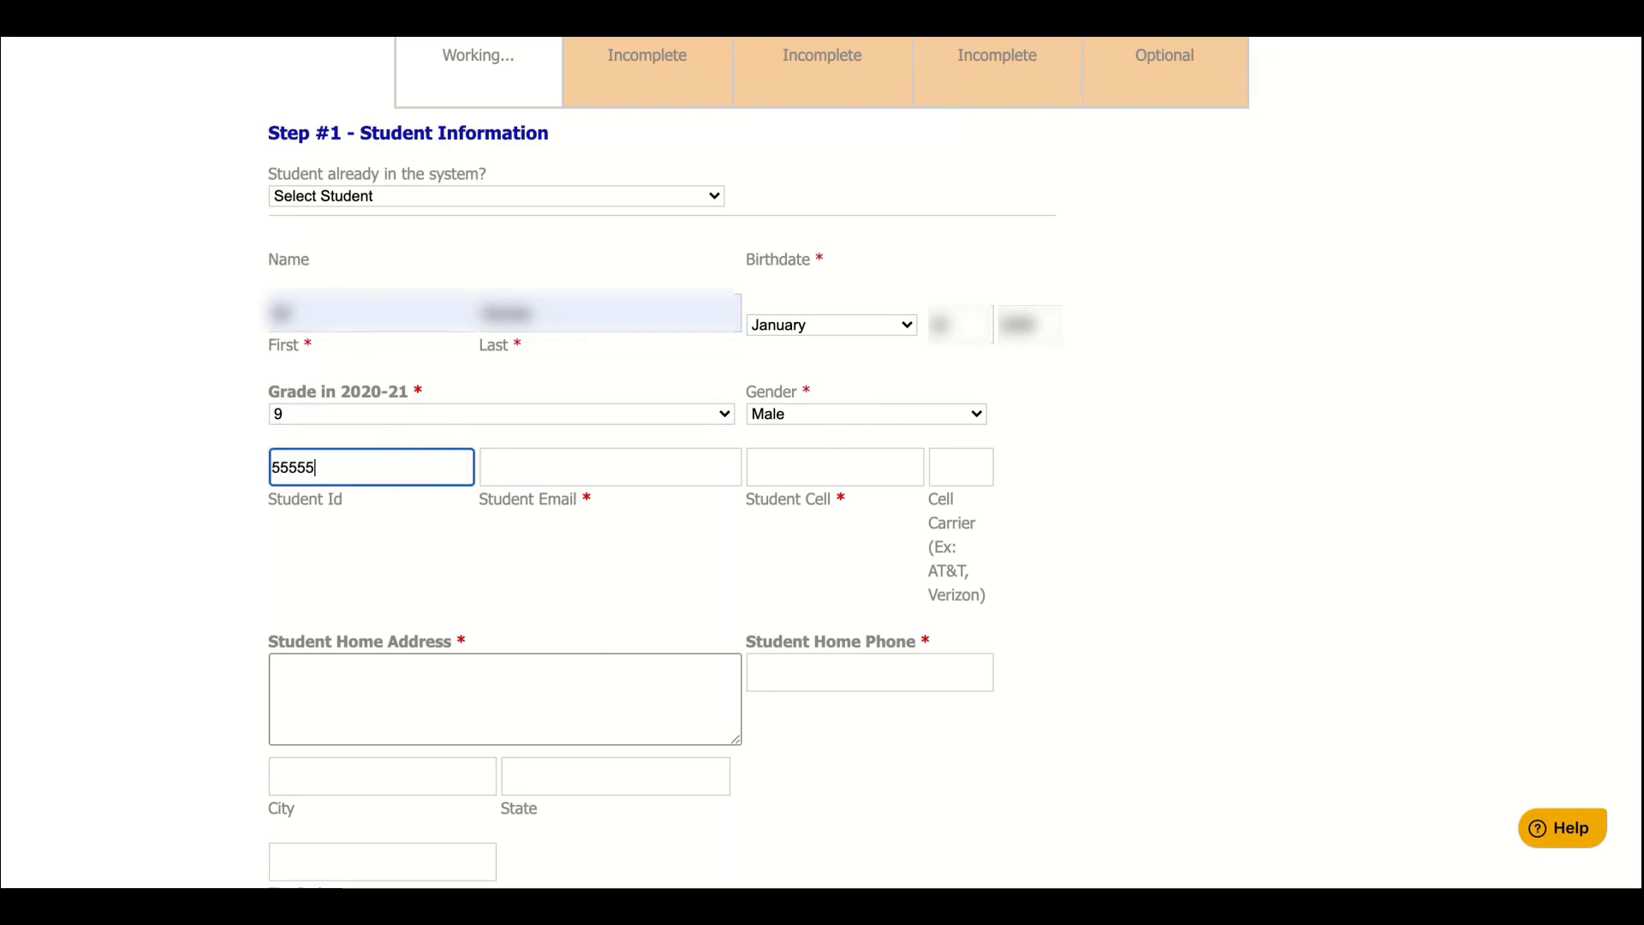
pyautogui.click(560, 466)
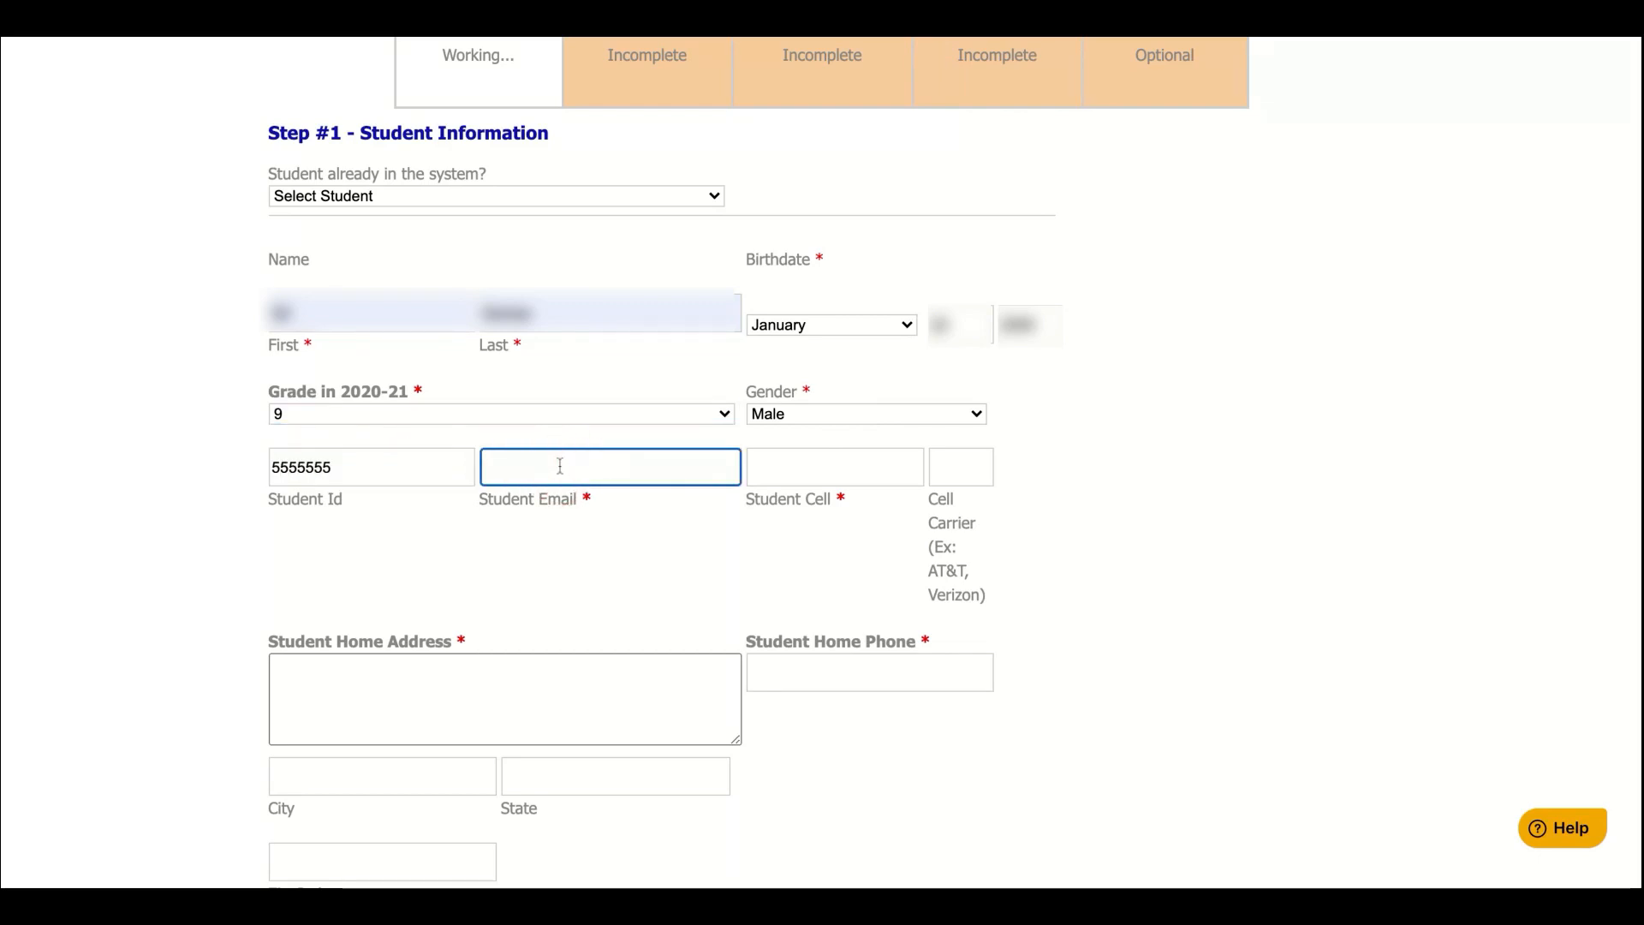
pyautogui.click(556, 516)
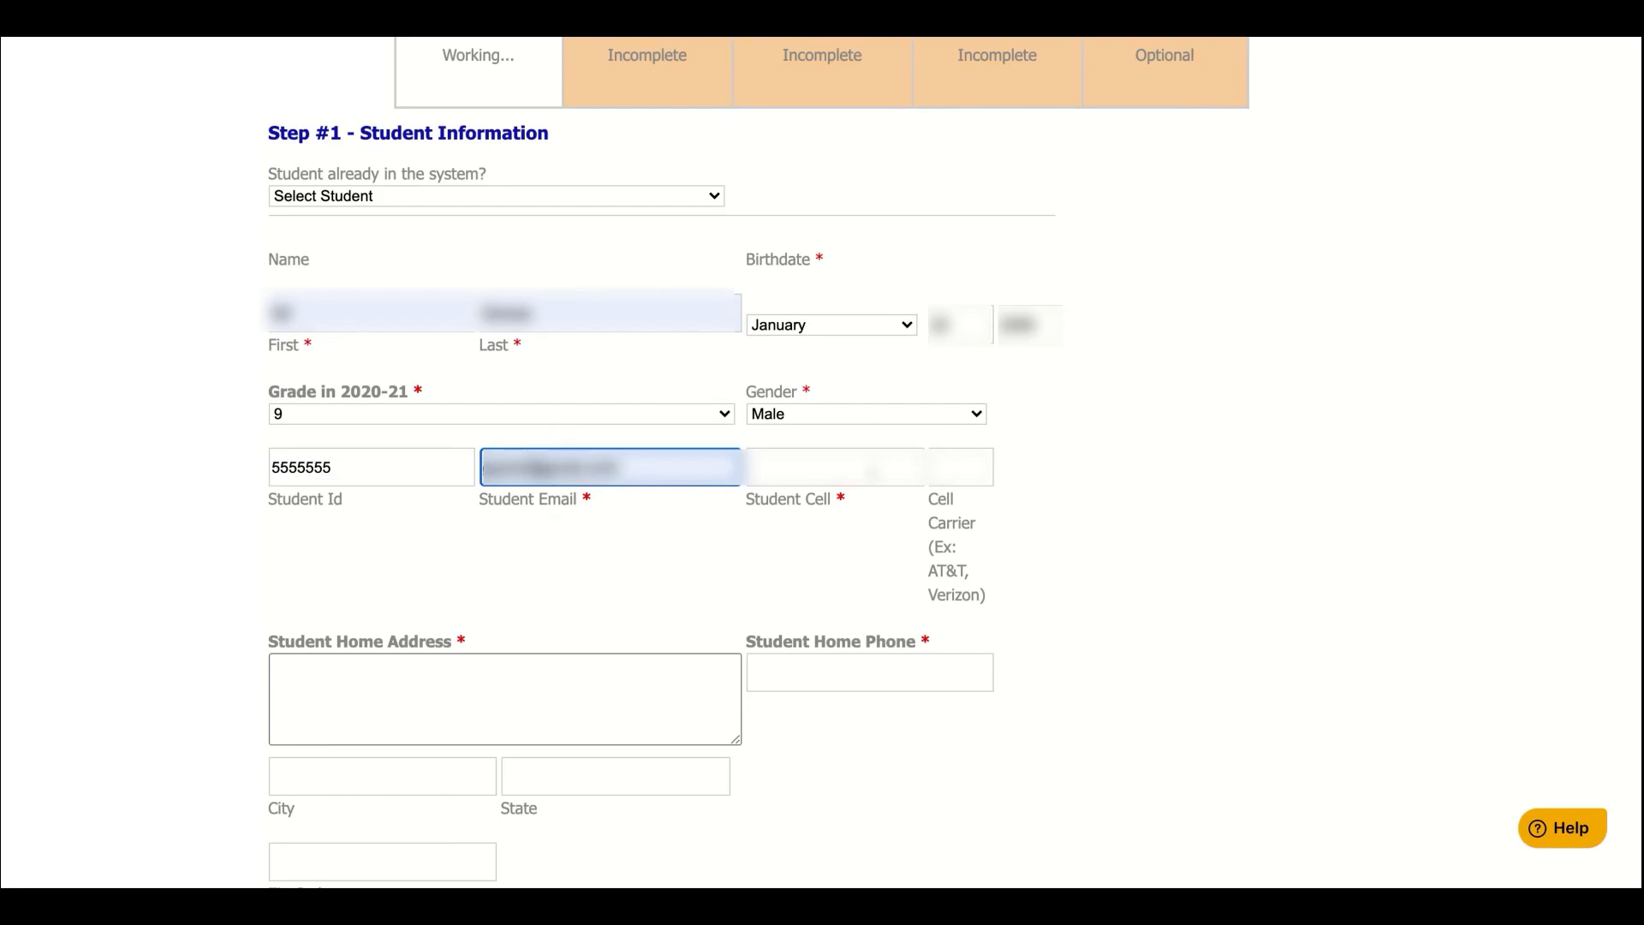
pyautogui.press('Tab')
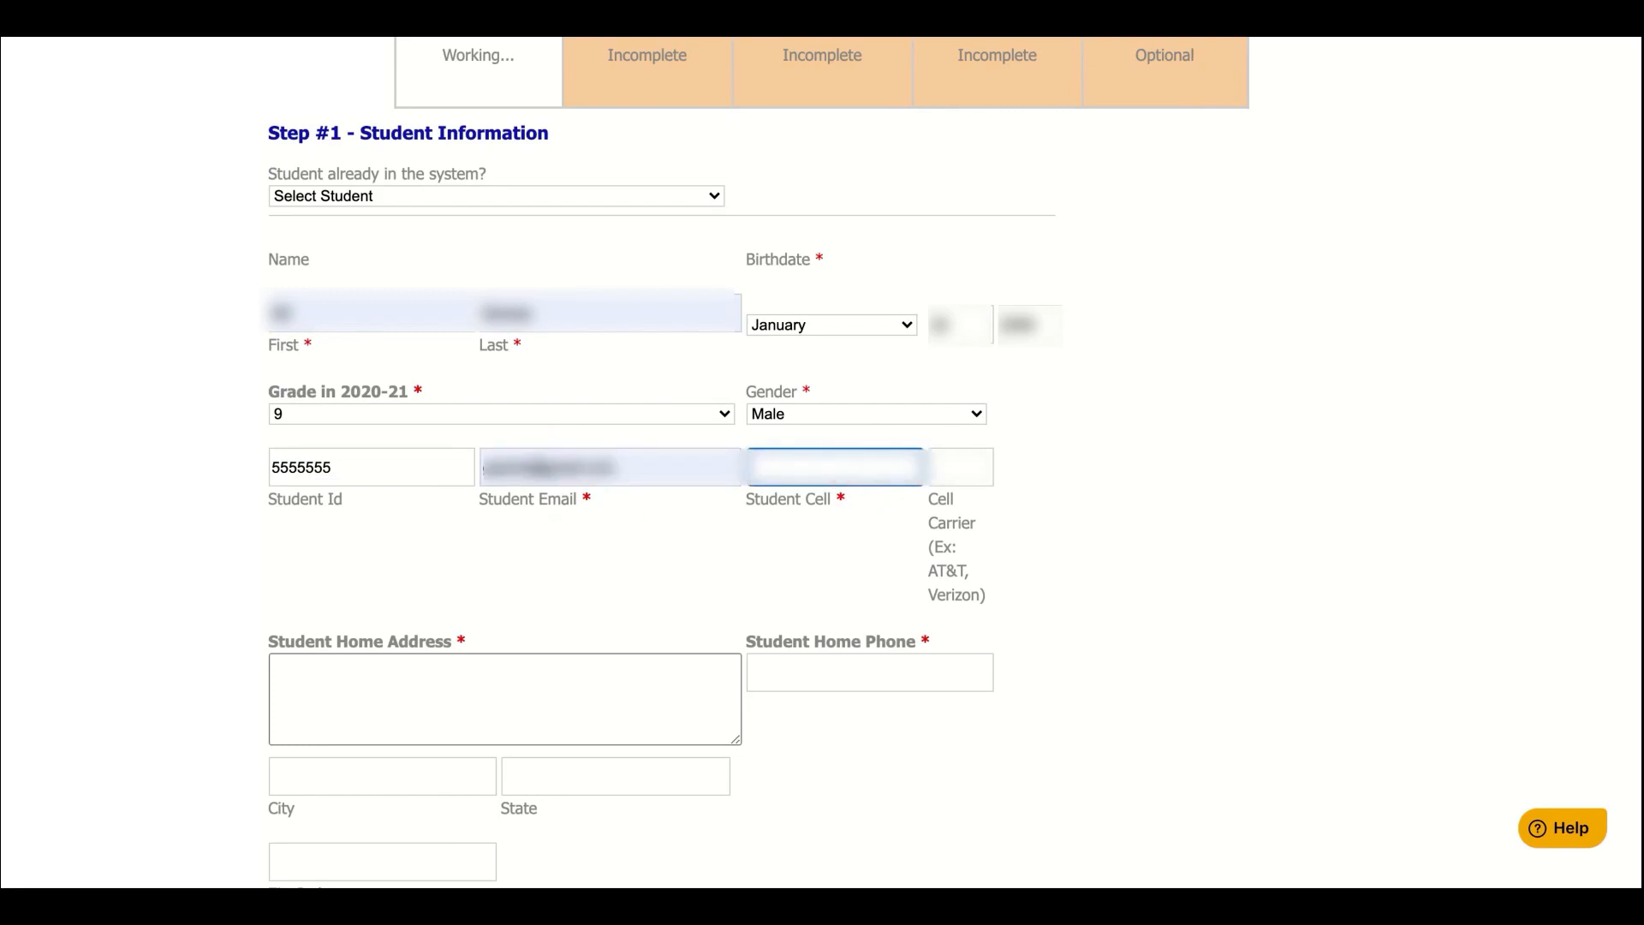
pyautogui.write('5555555555')
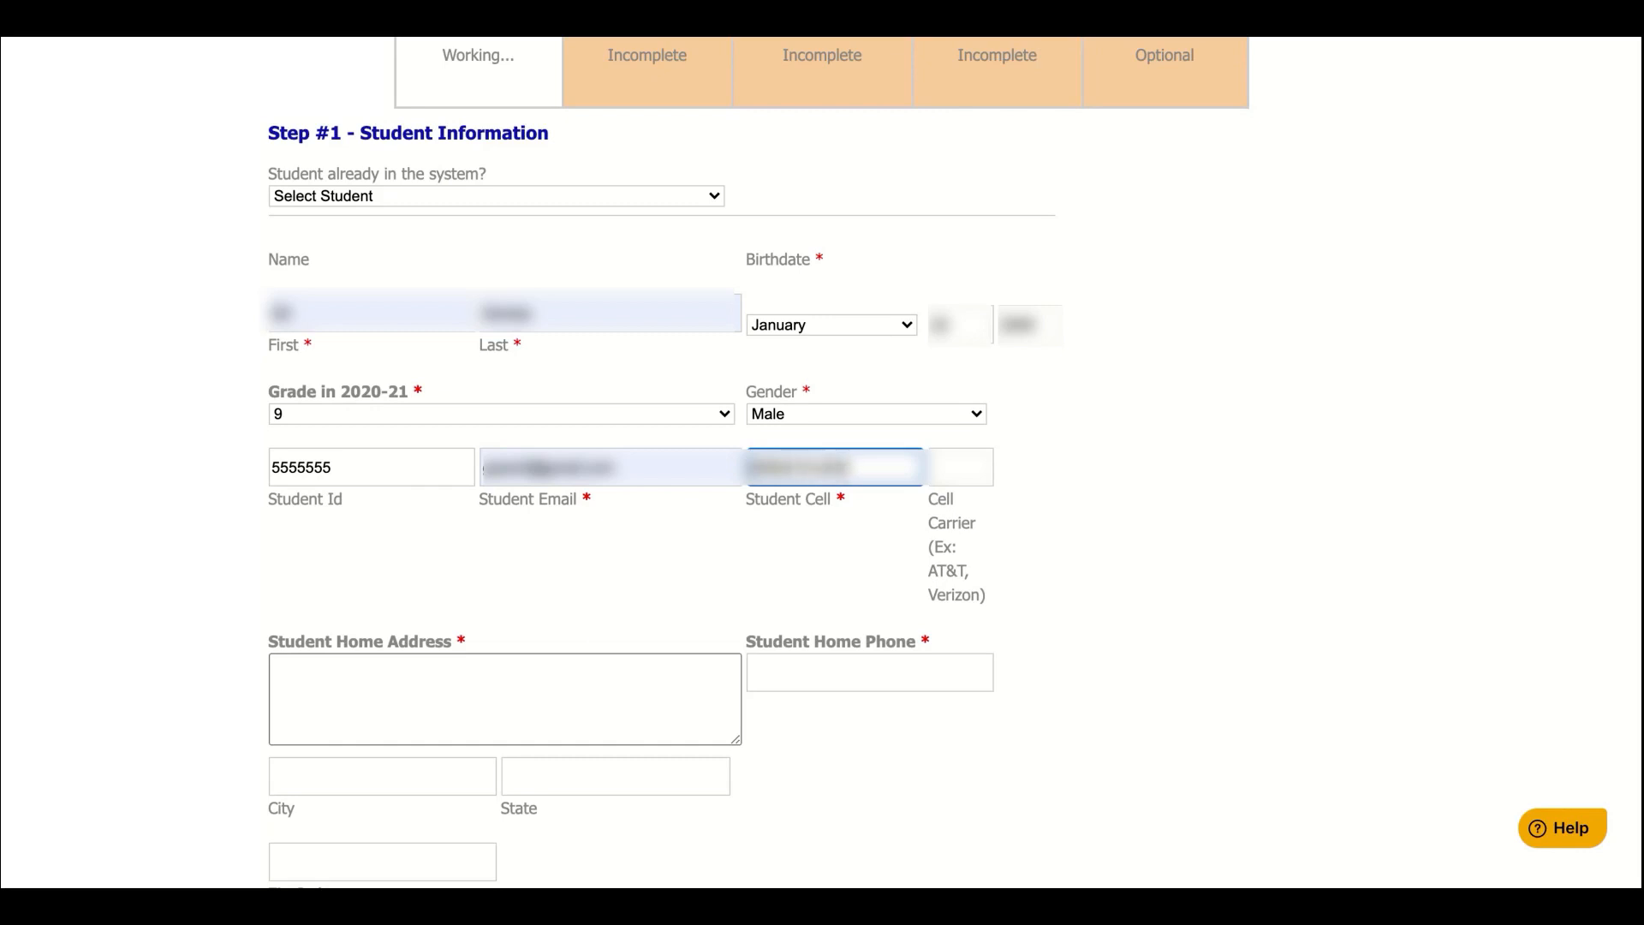
pyautogui.press('Tab')
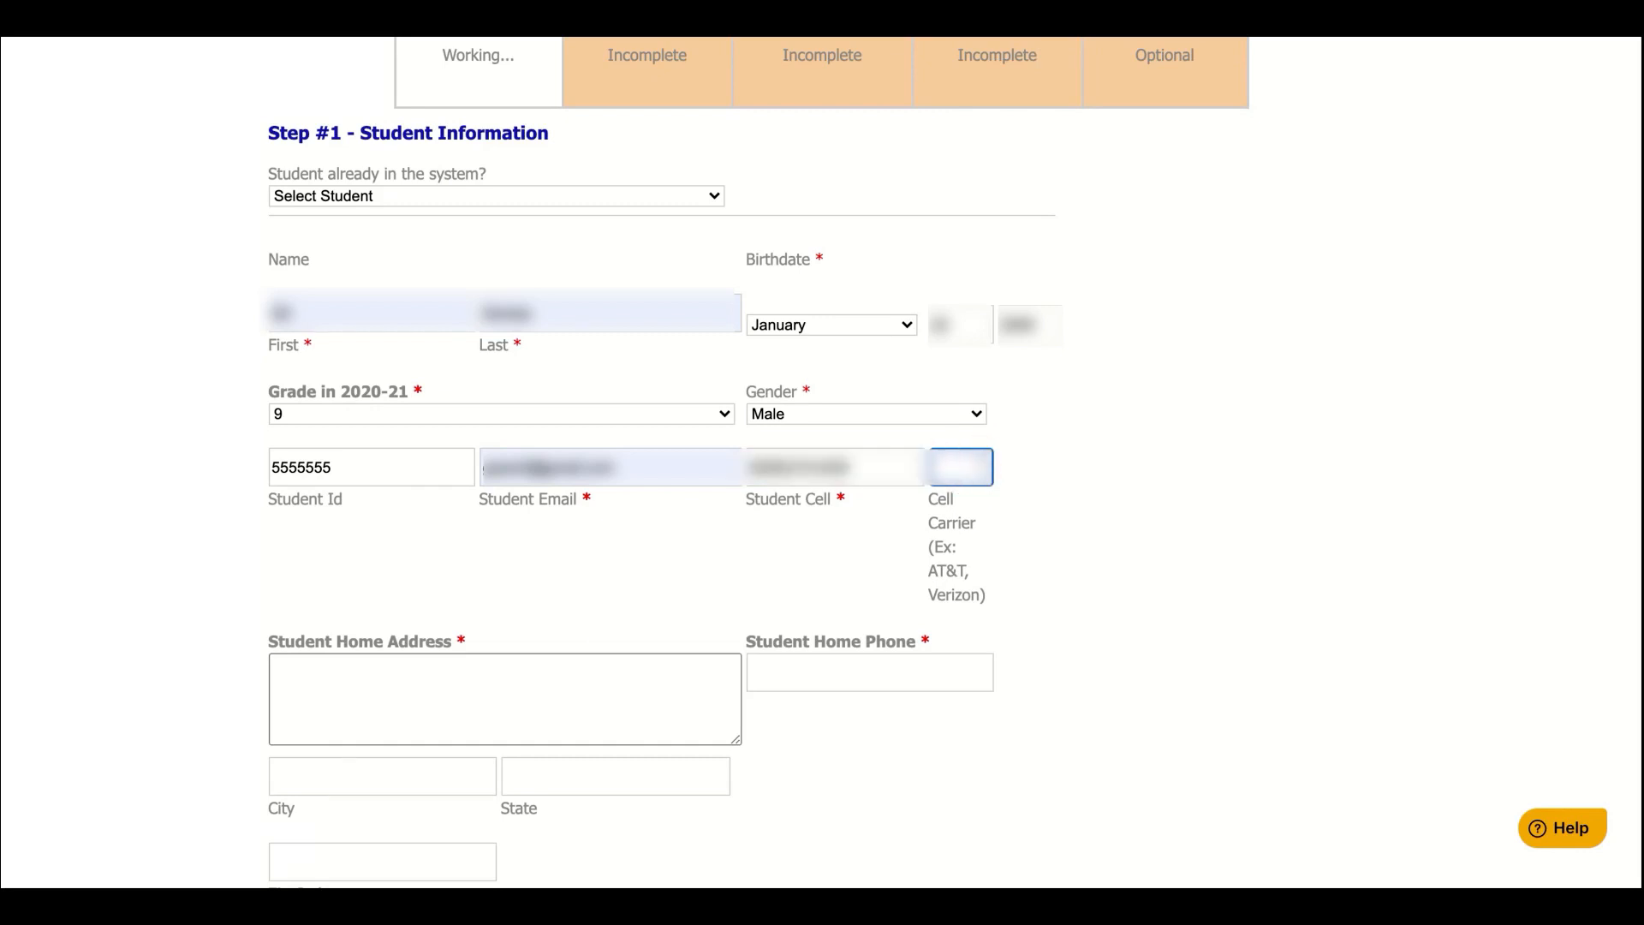
pyautogui.write('AT&T')
# Fill in the student's home address, home phone, city and state CA
pyautogui.scroll(-3, 659, 522)
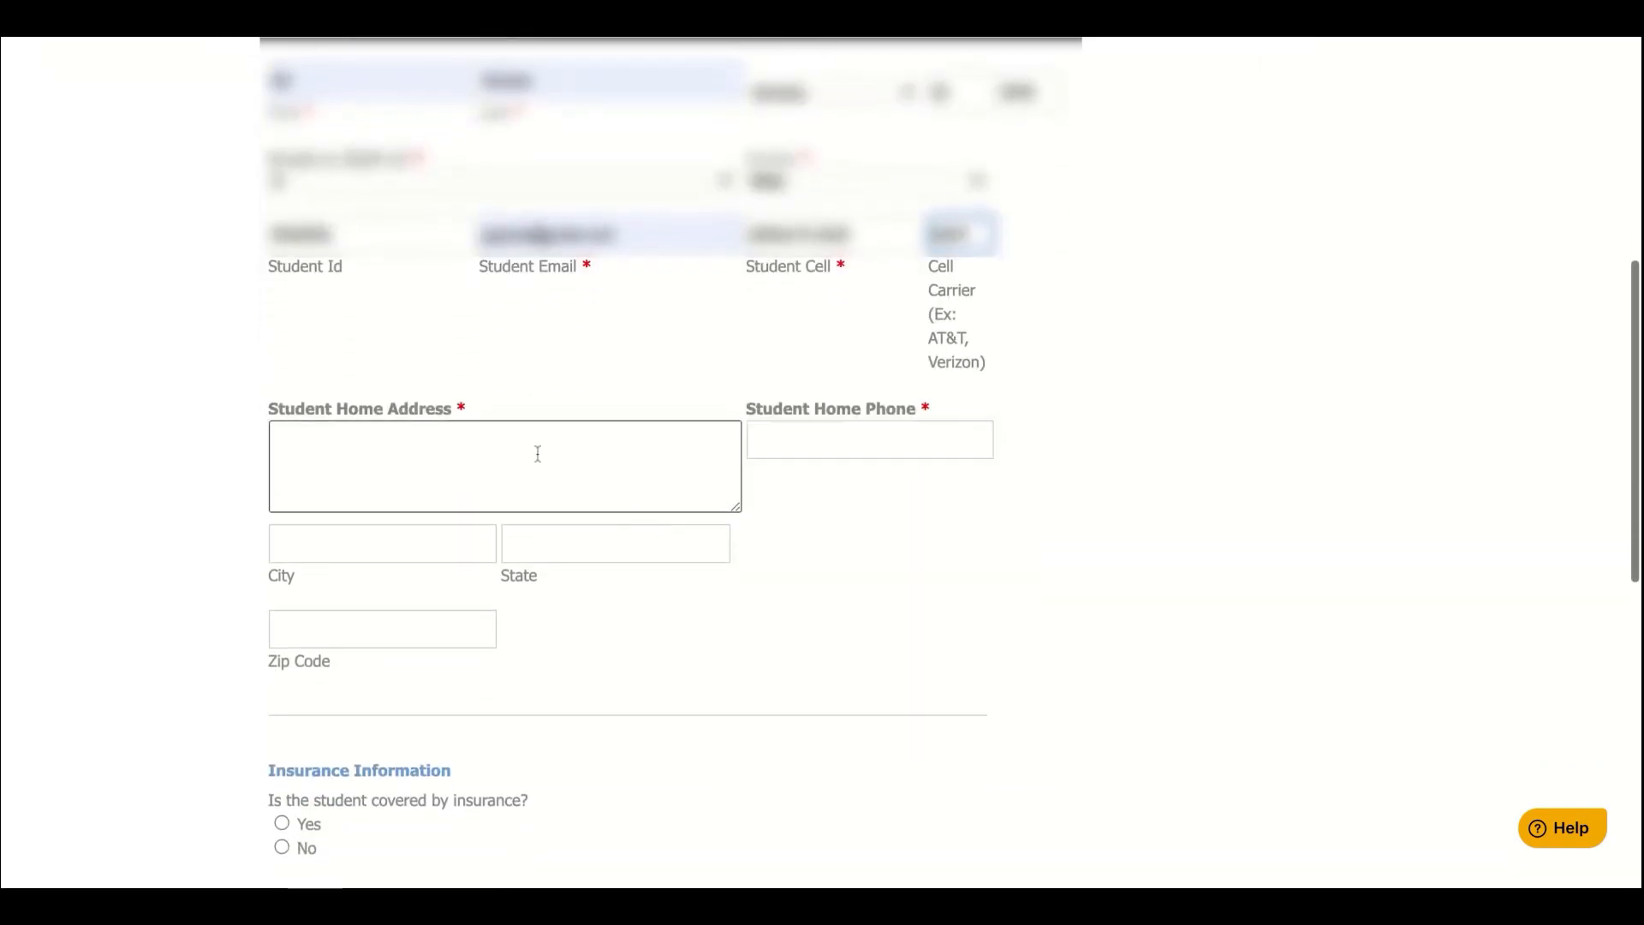
pyautogui.click(536, 454)
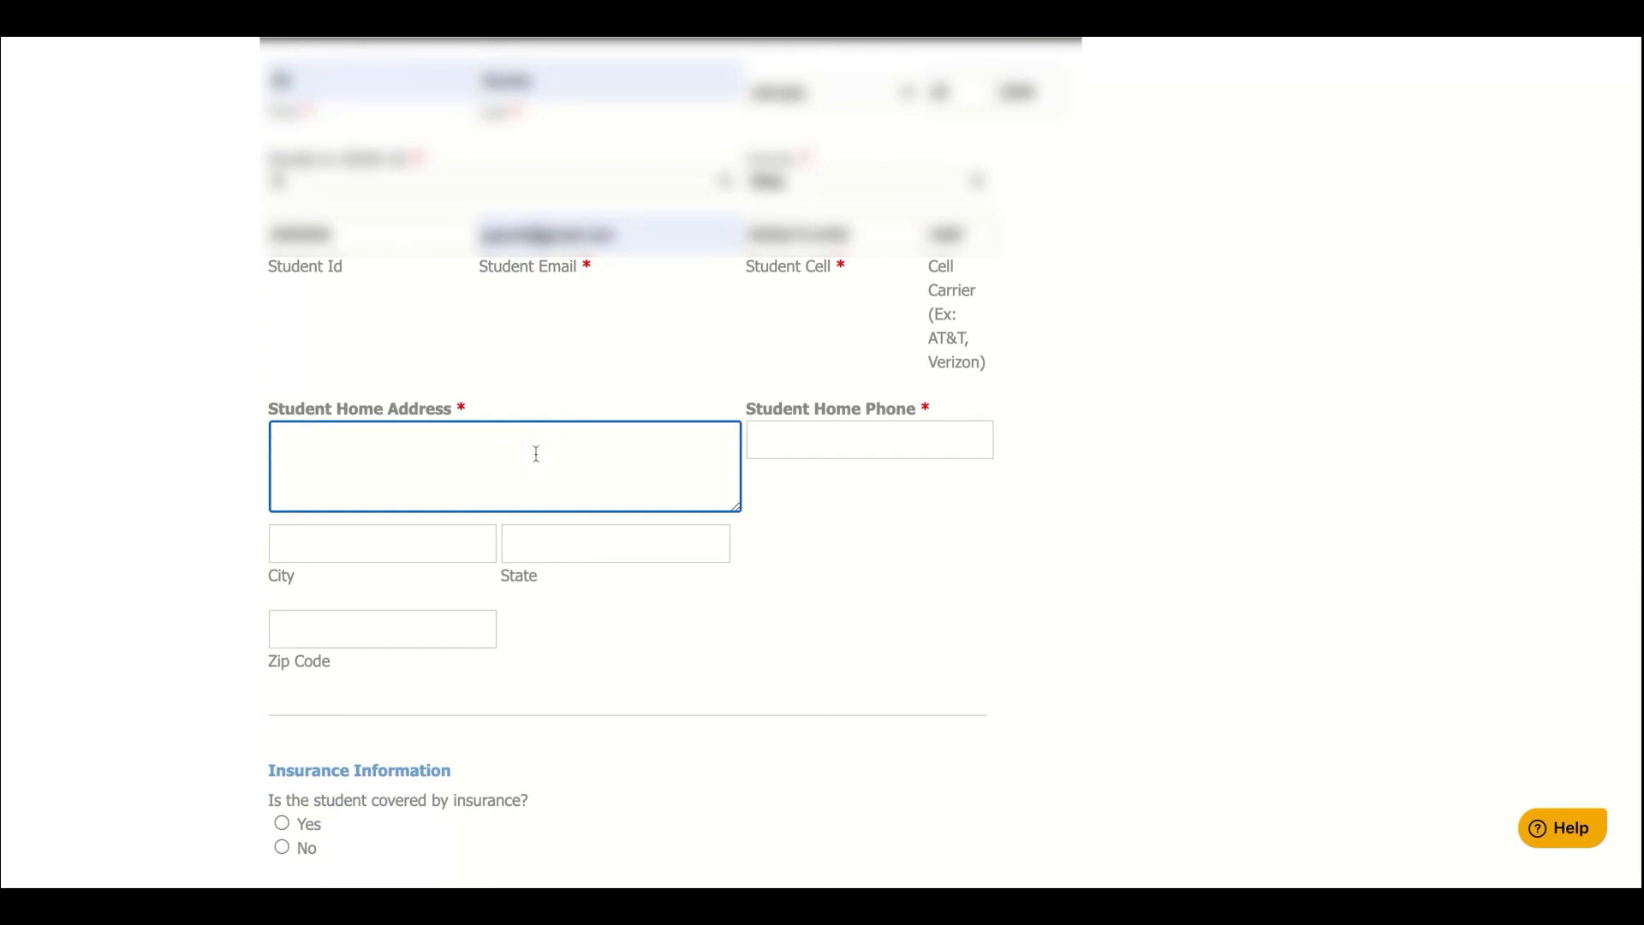
pyautogui.write('1234 ')
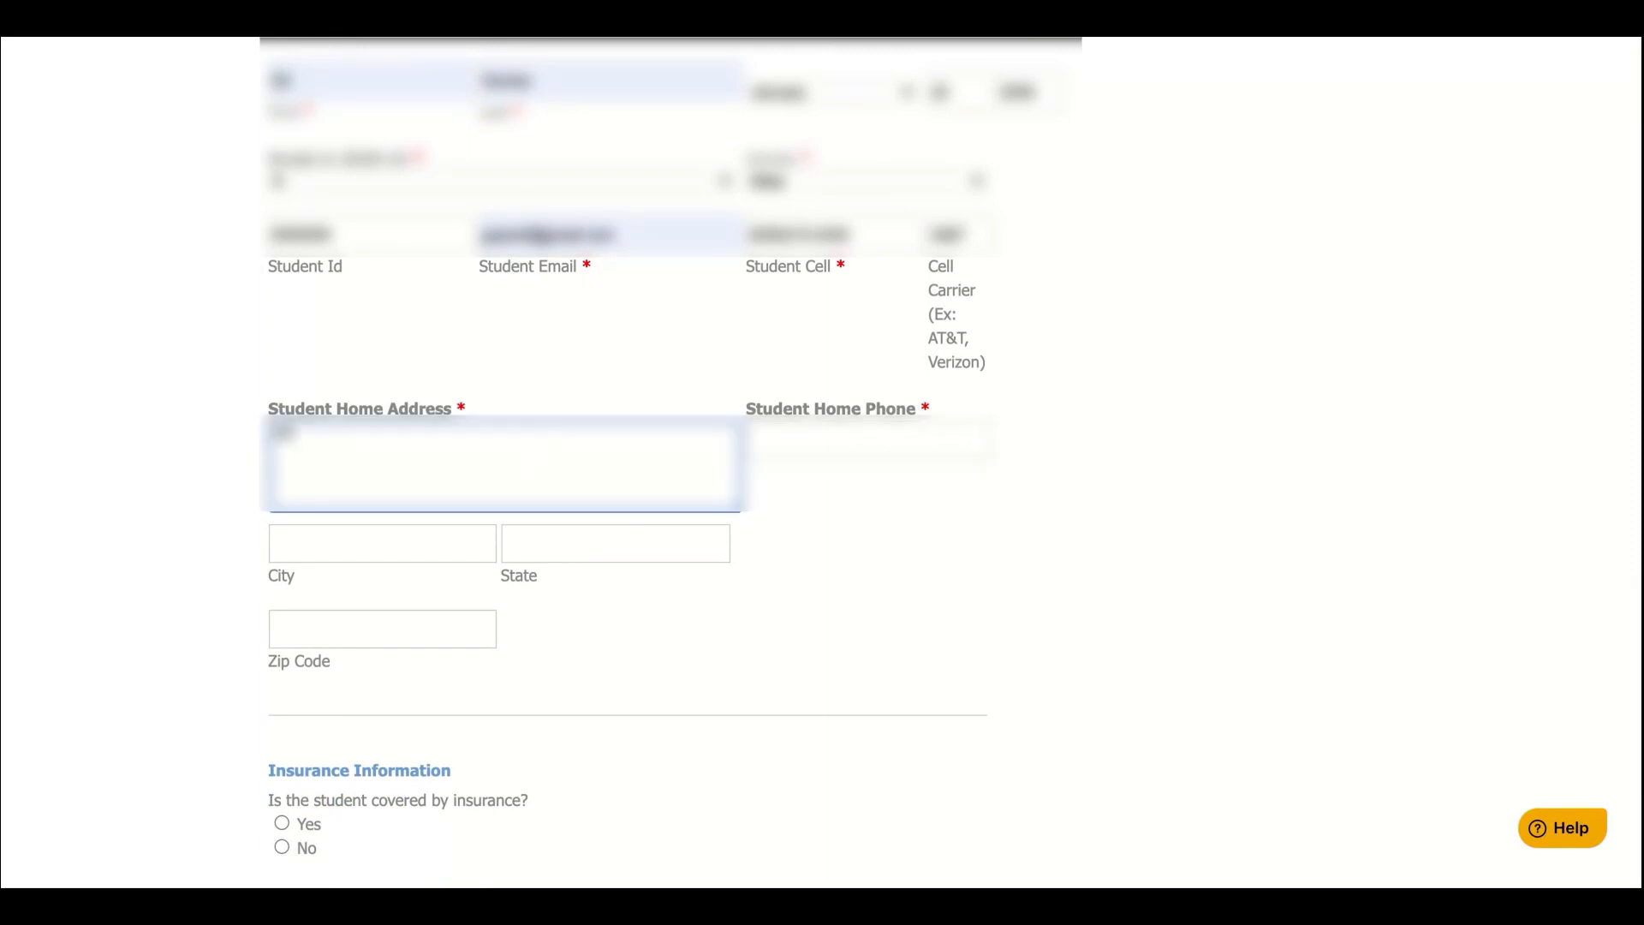
pyautogui.write('Address Rd')
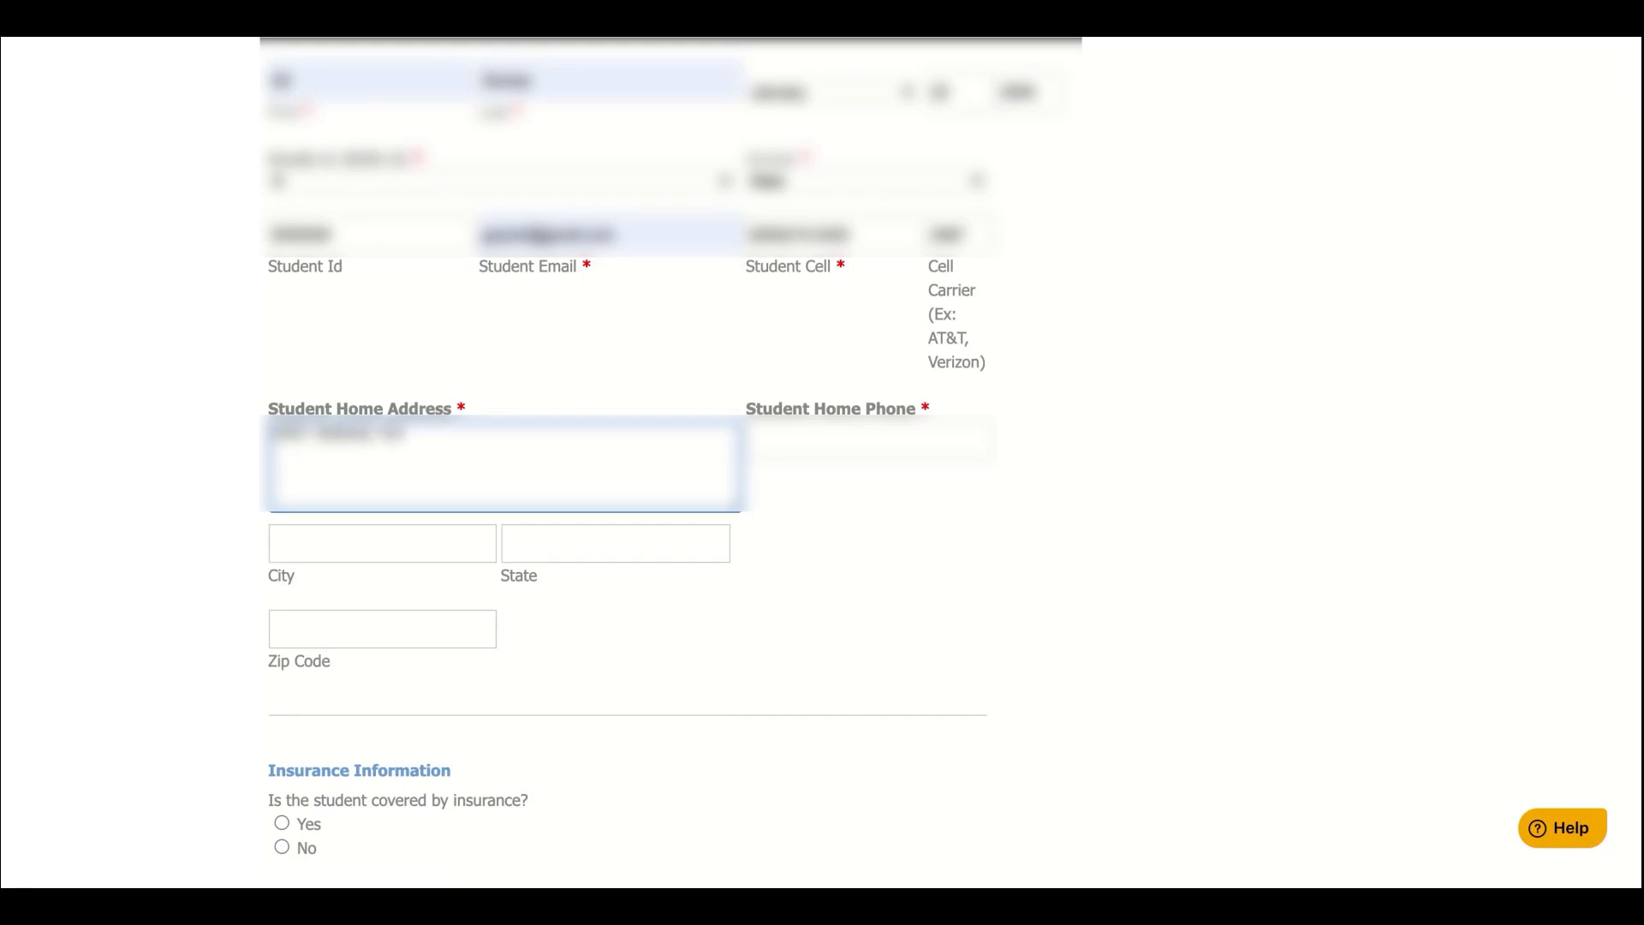
pyautogui.click(852, 438)
pyautogui.write('5555')
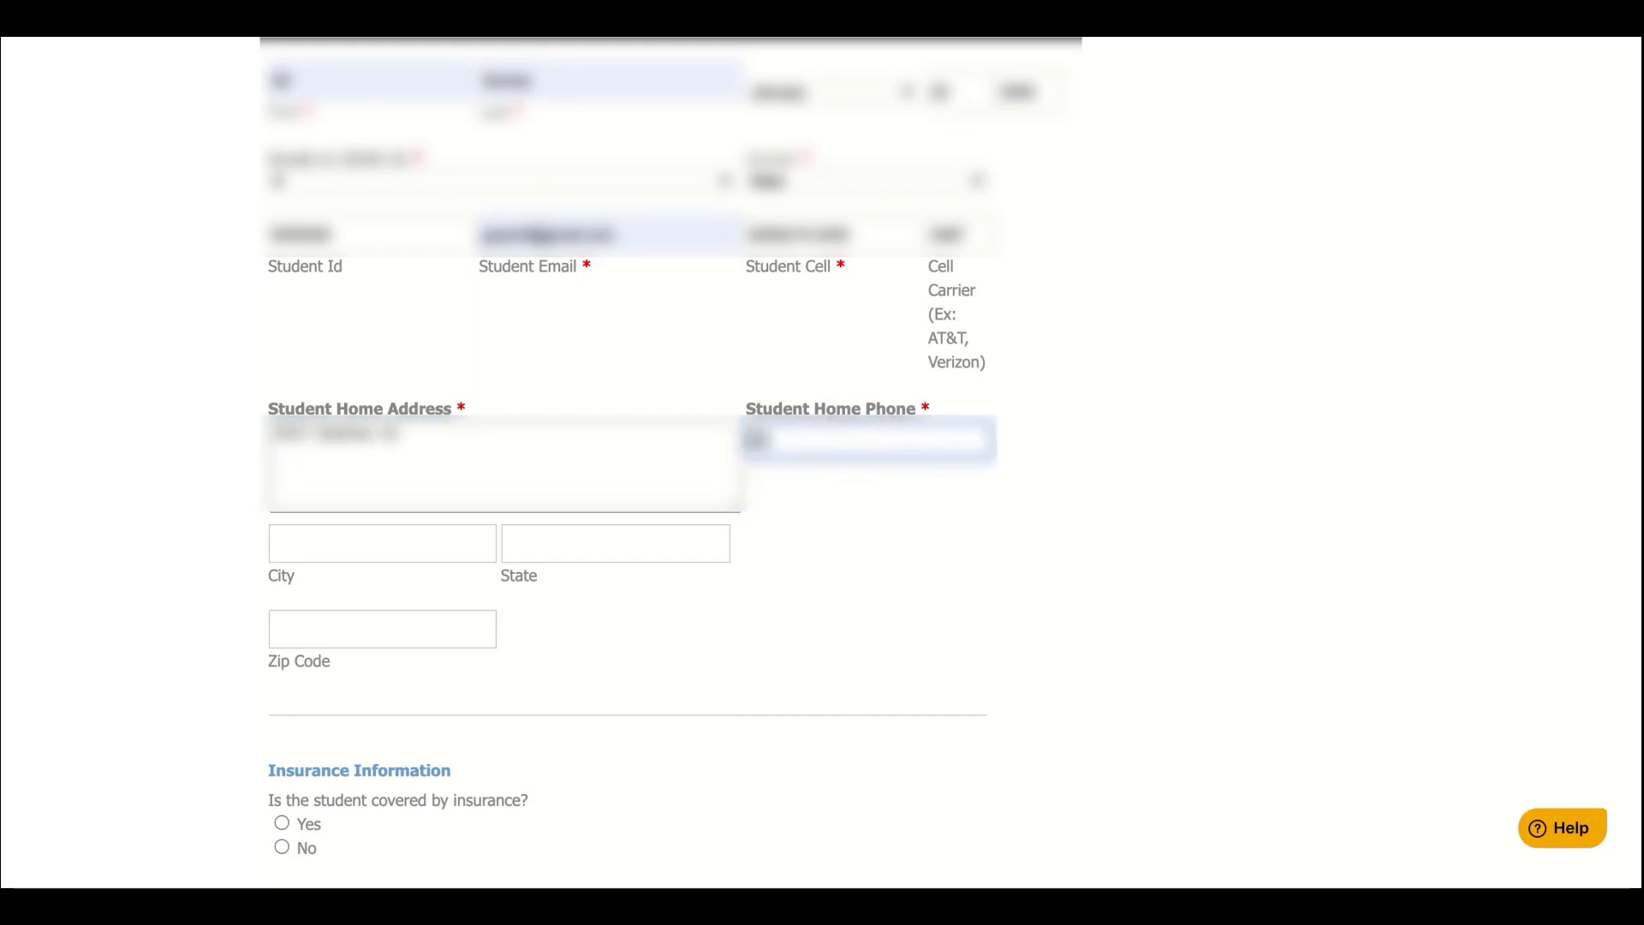
pyautogui.write('5555')
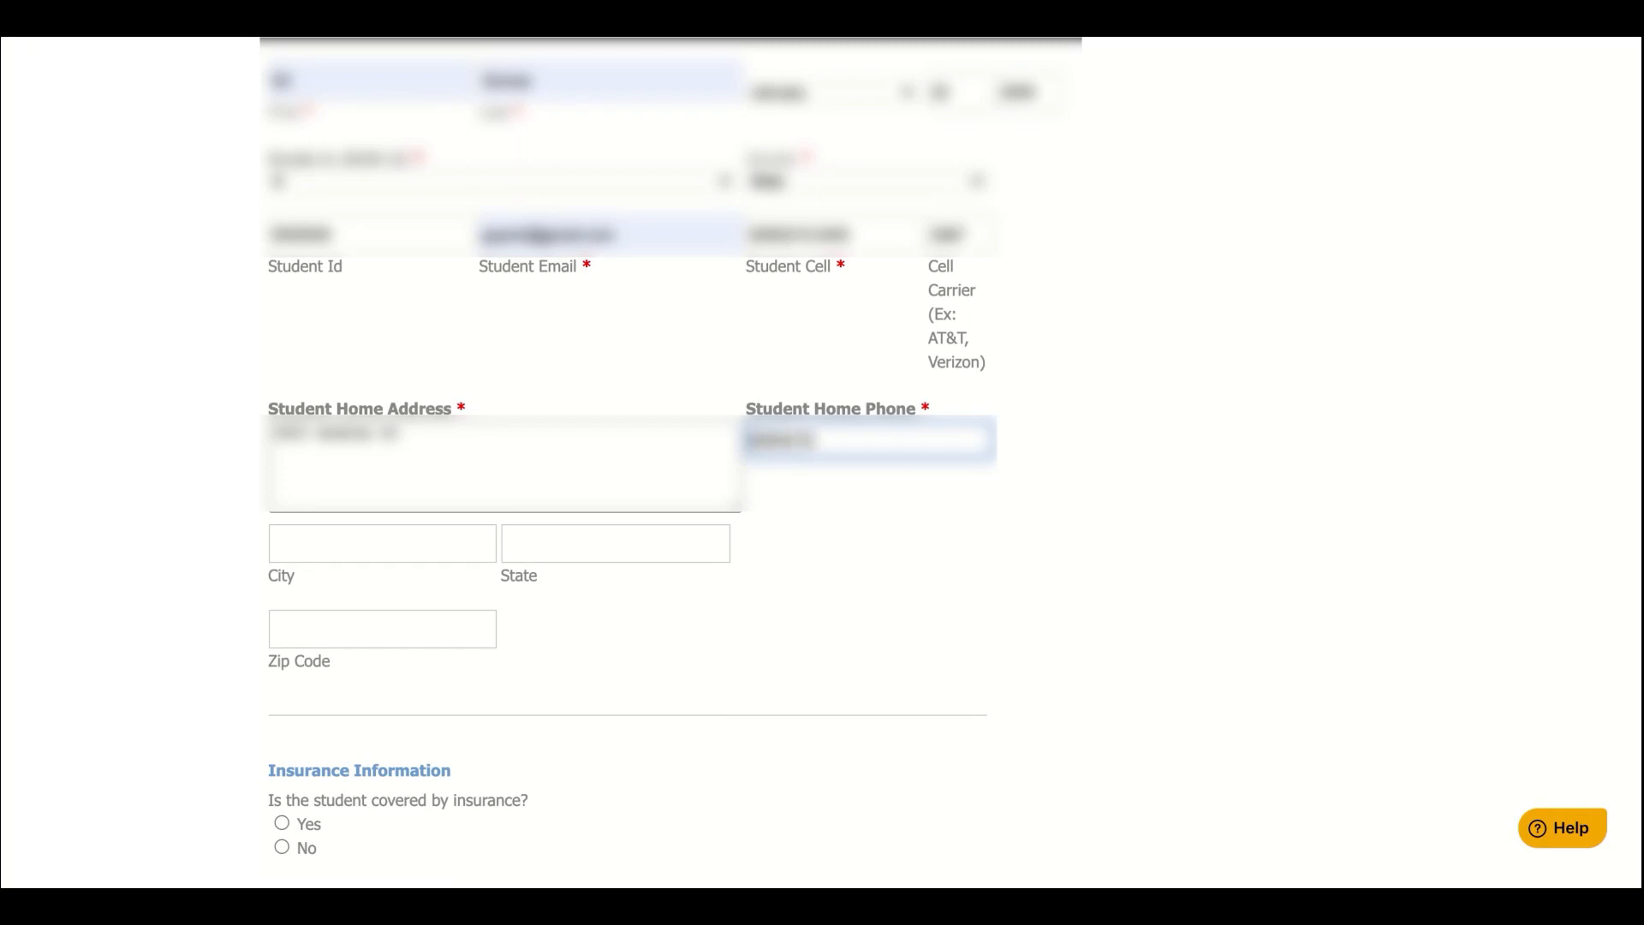
pyautogui.write('555')
pyautogui.press('BackSpace')
pyautogui.press('BackSpace')
pyautogui.press('BackSpace')
pyautogui.write('5555')
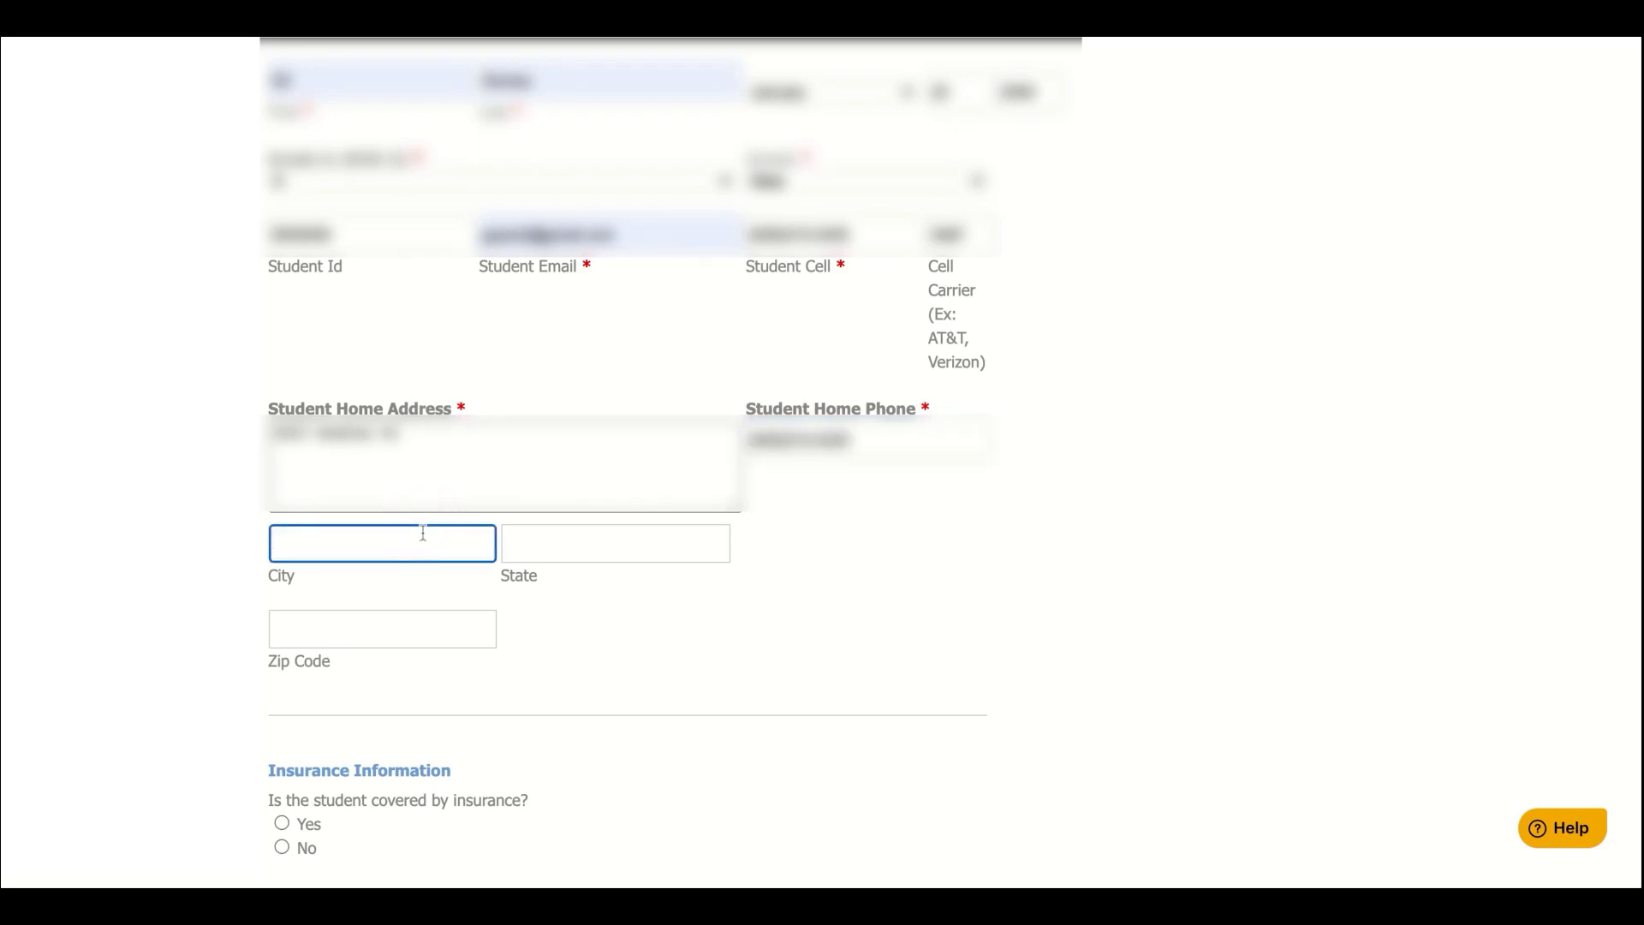
pyautogui.write('Fresno')
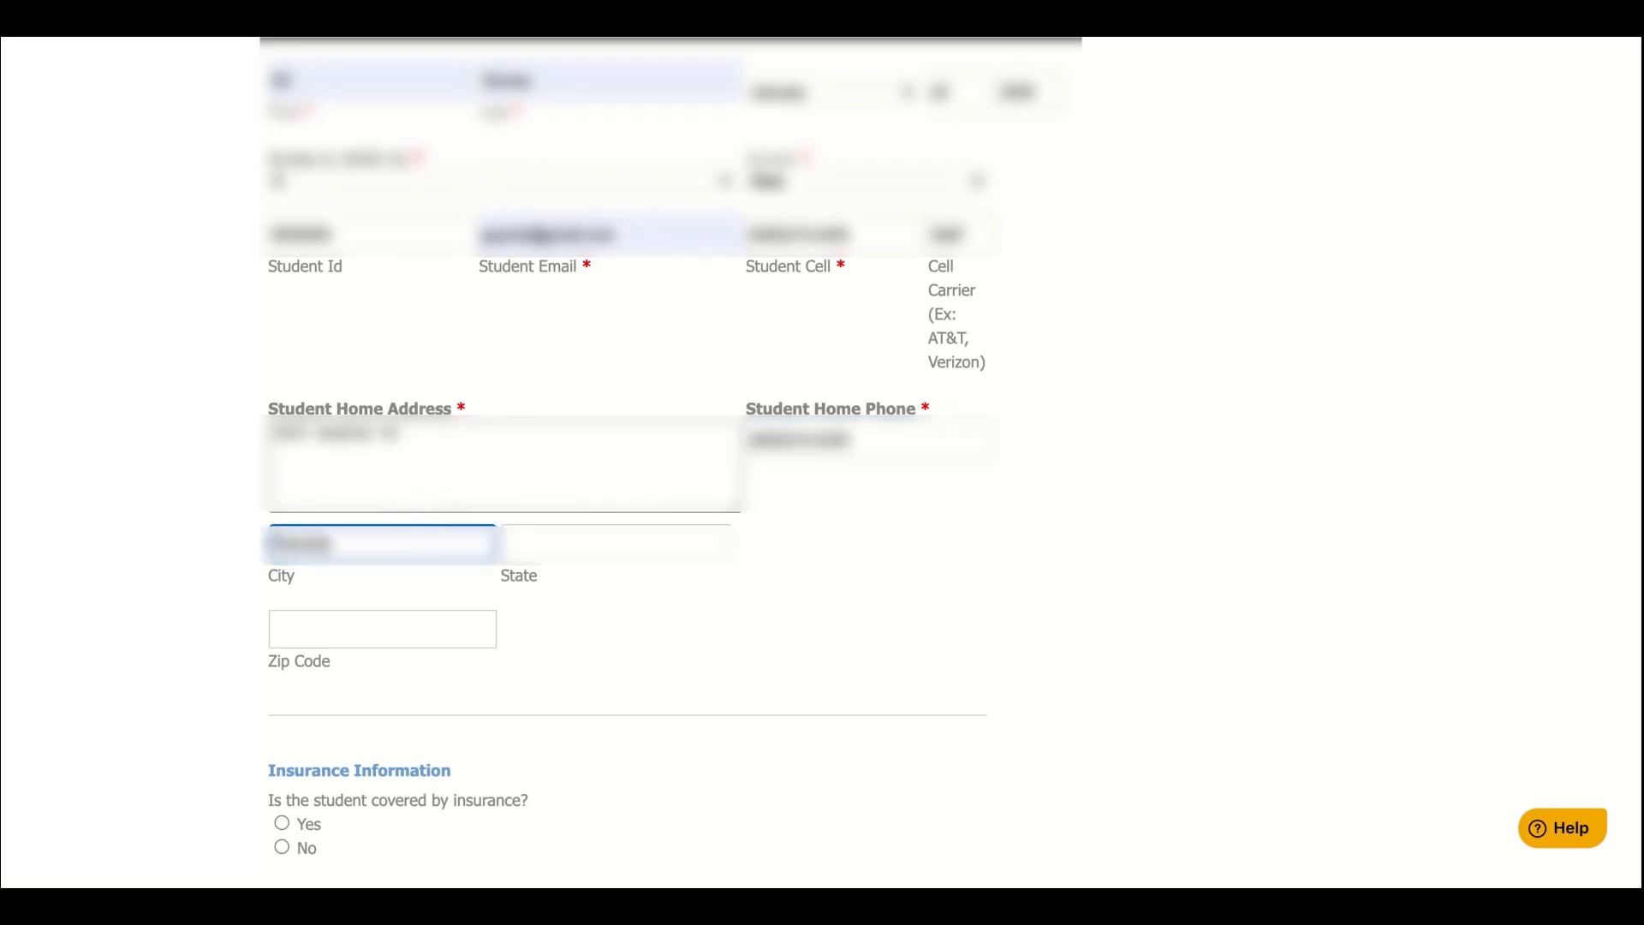
pyautogui.write('y')
pyautogui.click(543, 541)
pyautogui.write('C')
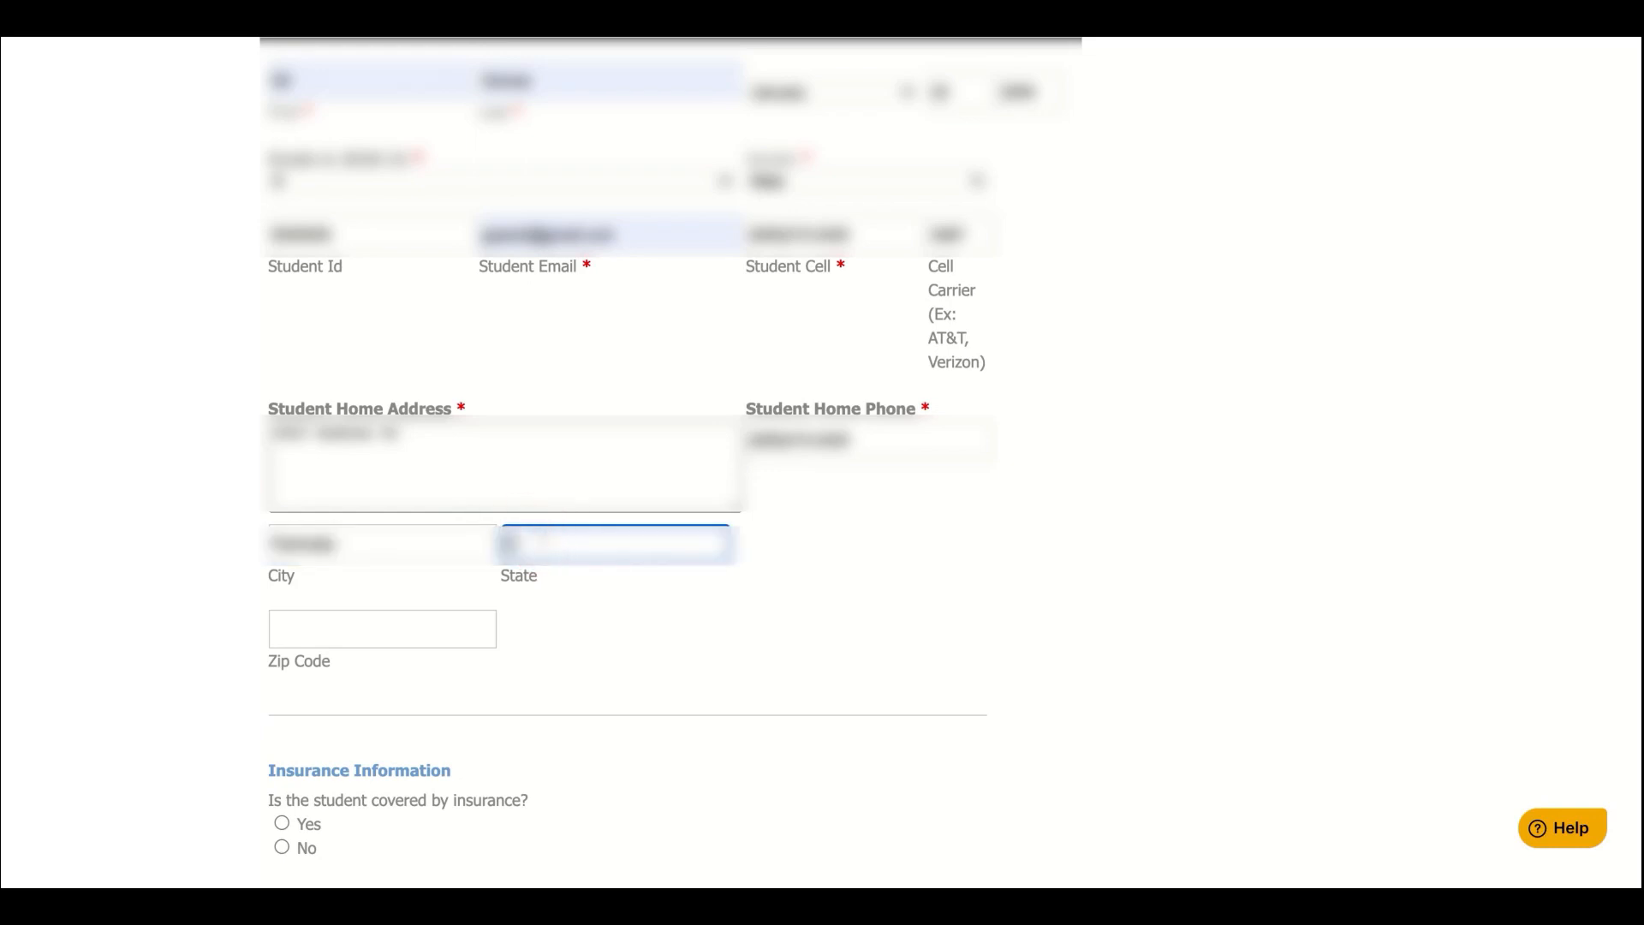
pyautogui.write('A')
pyautogui.click(443, 623)
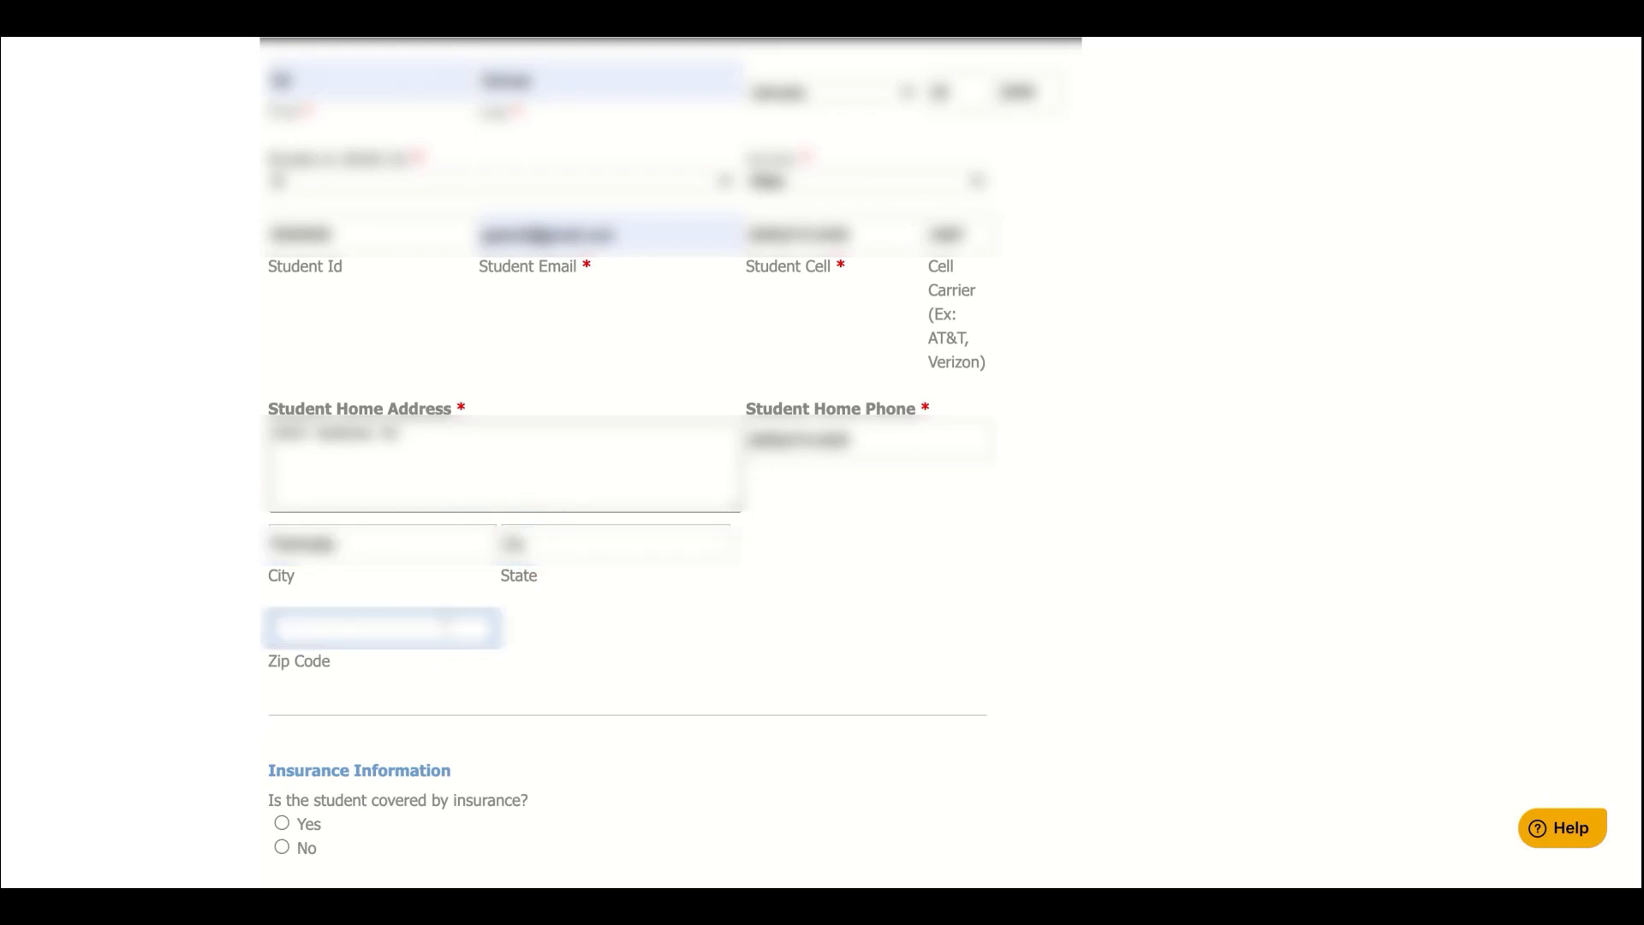
# Enter the zip code and set the insurance coverage answer to No
pyautogui.write('12345')
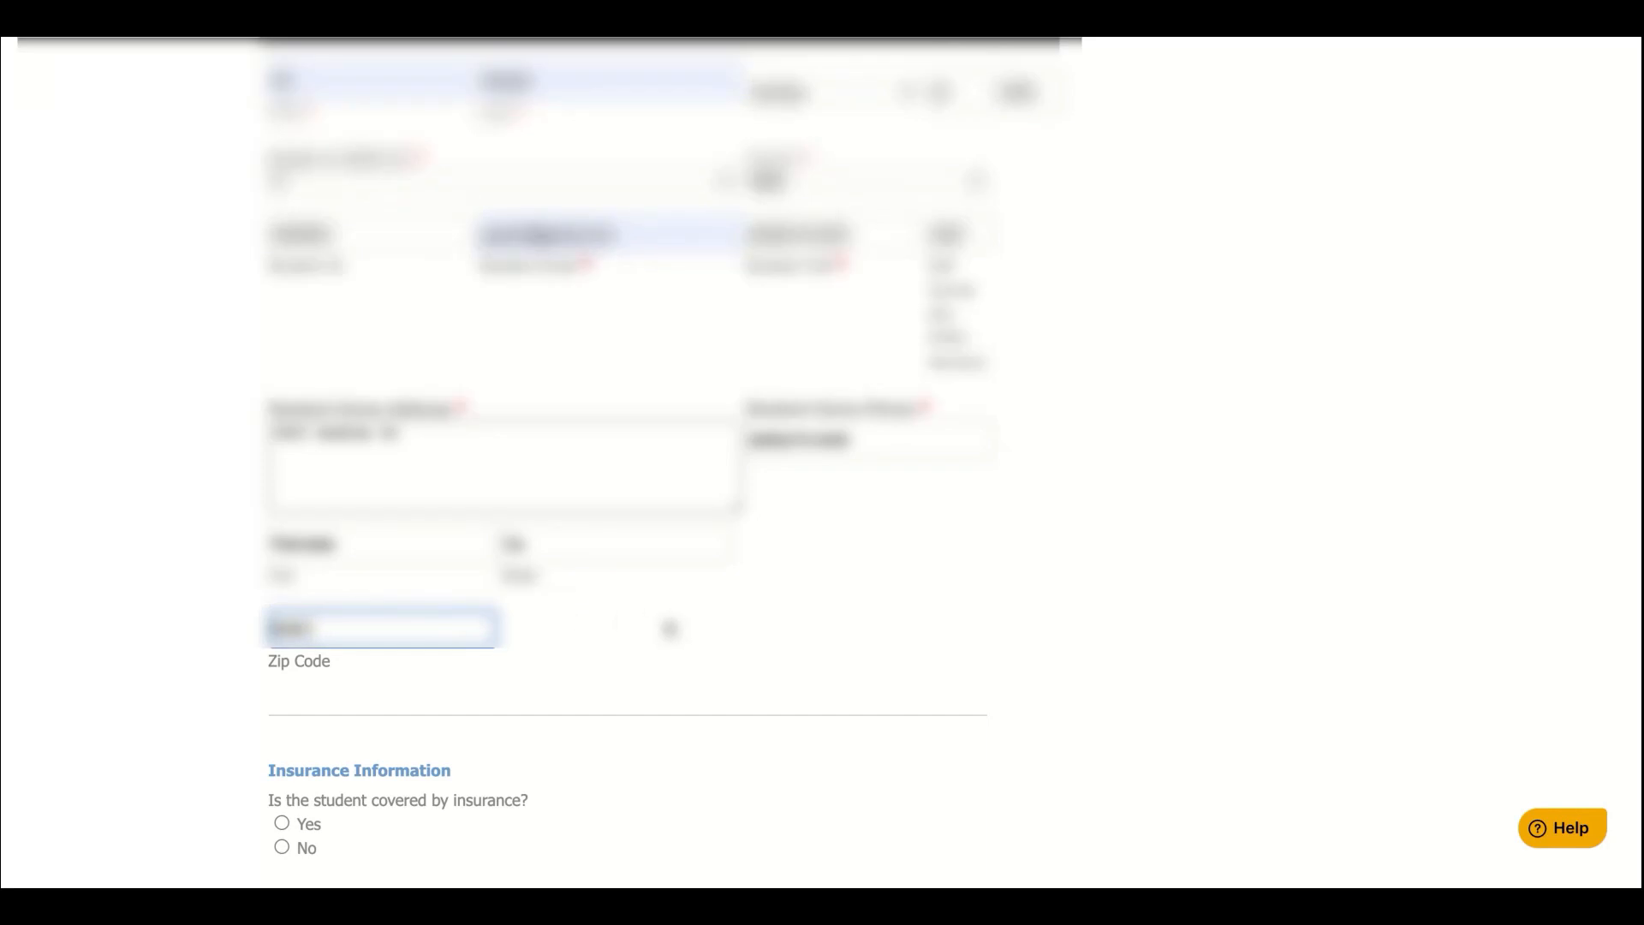
pyautogui.scroll(-3, 670, 629)
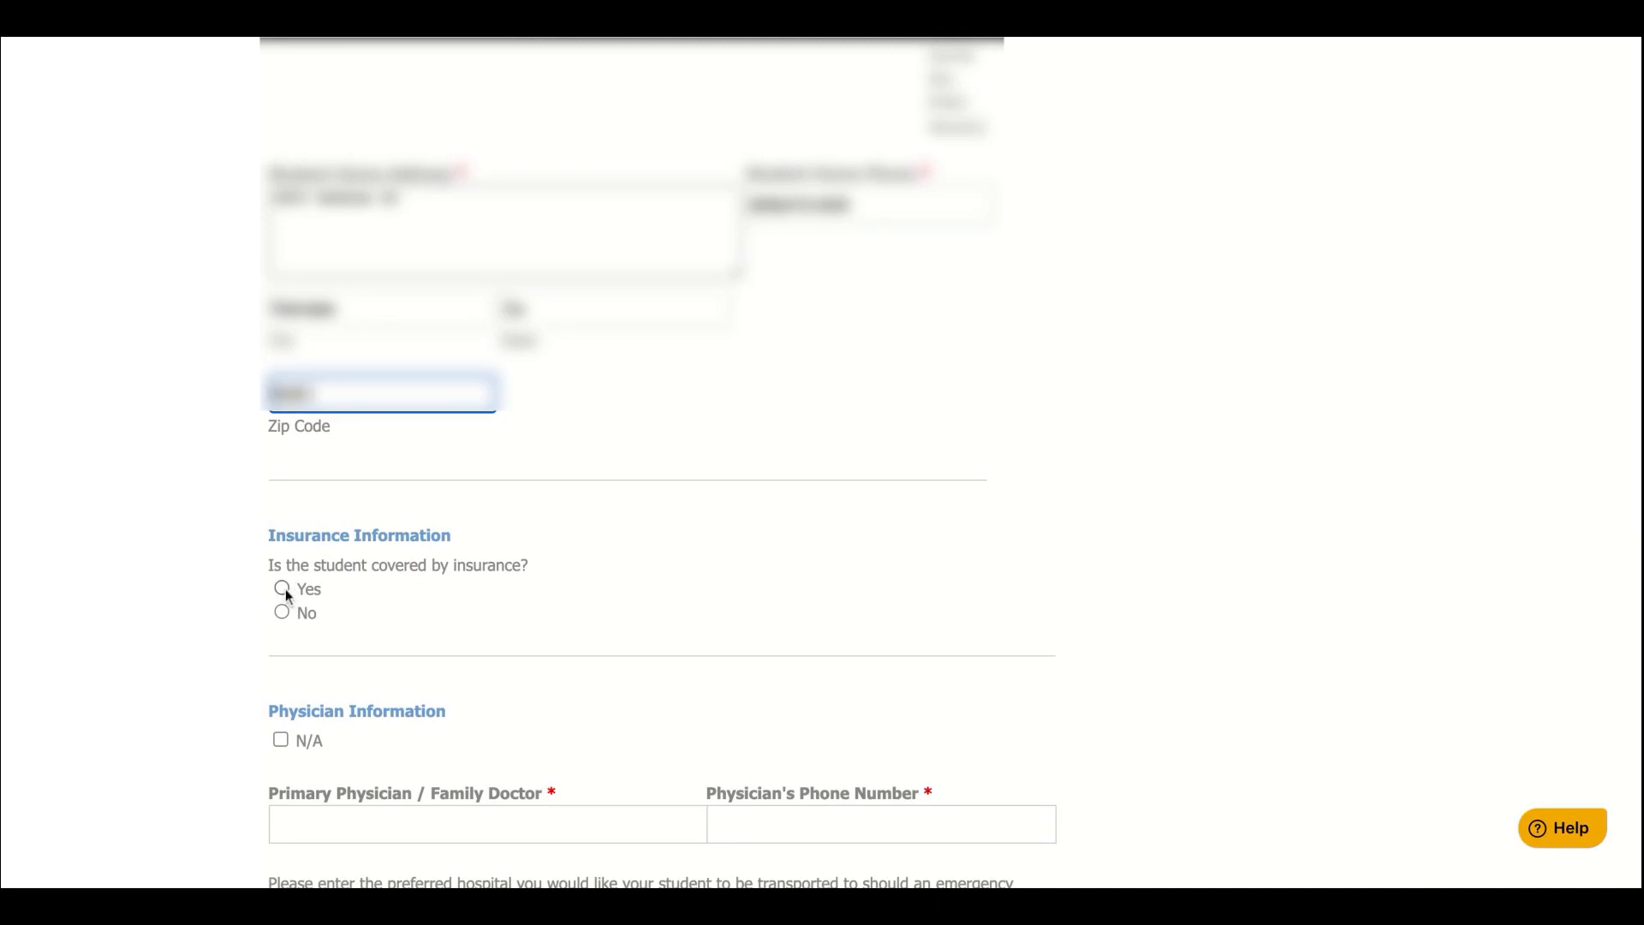
pyautogui.click(285, 588)
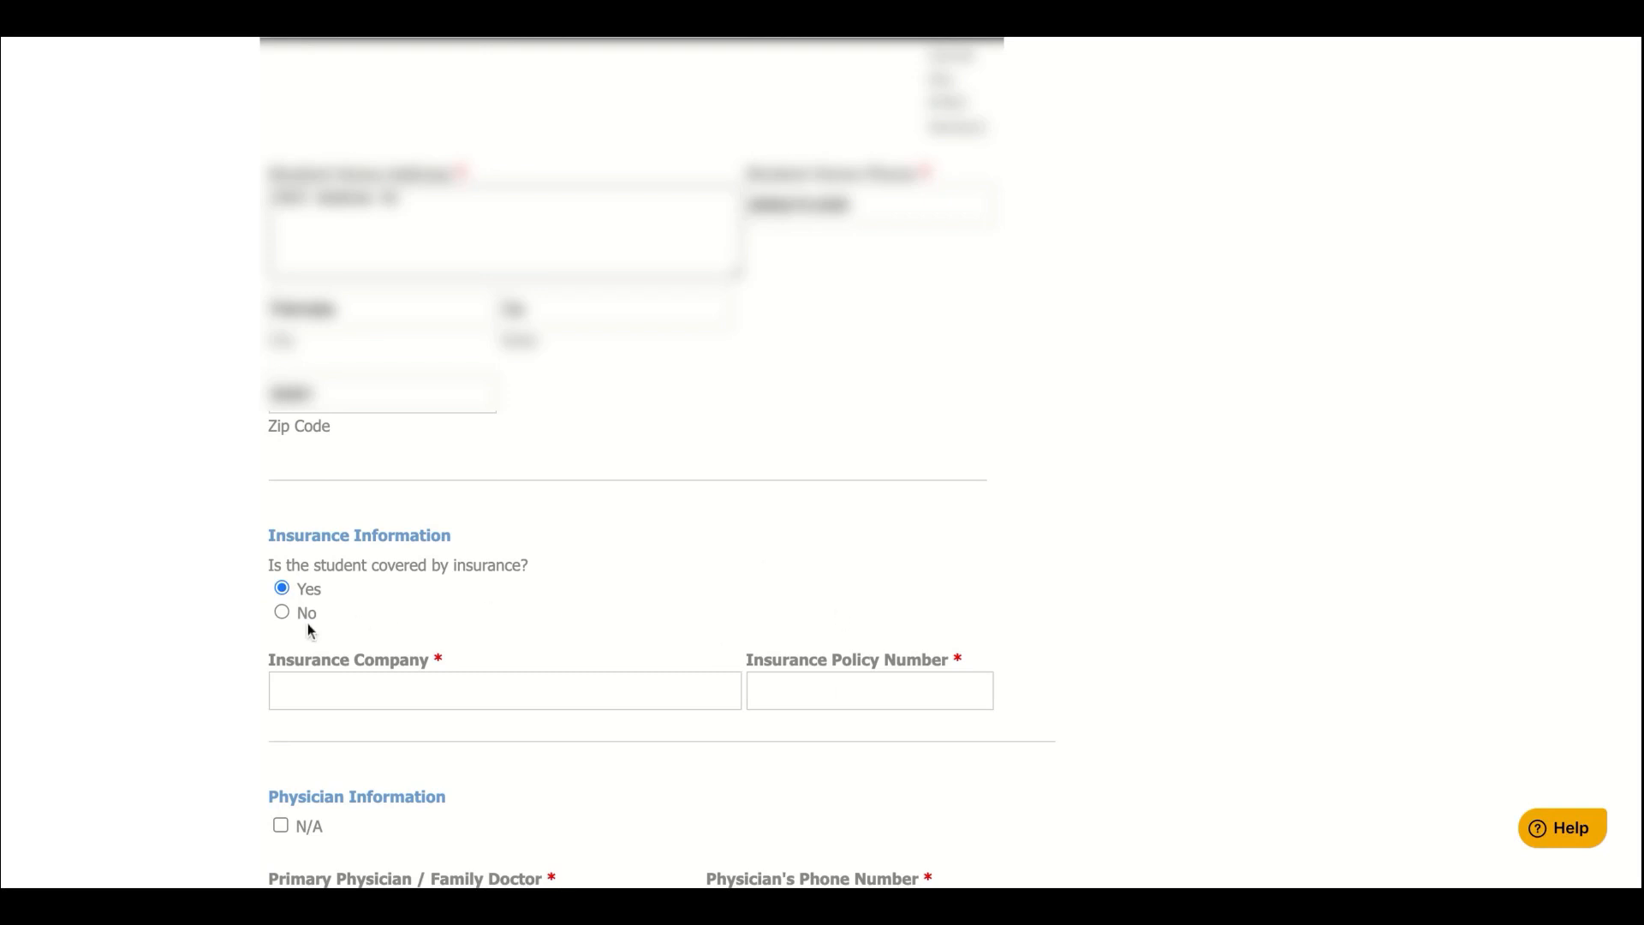
pyautogui.click(283, 613)
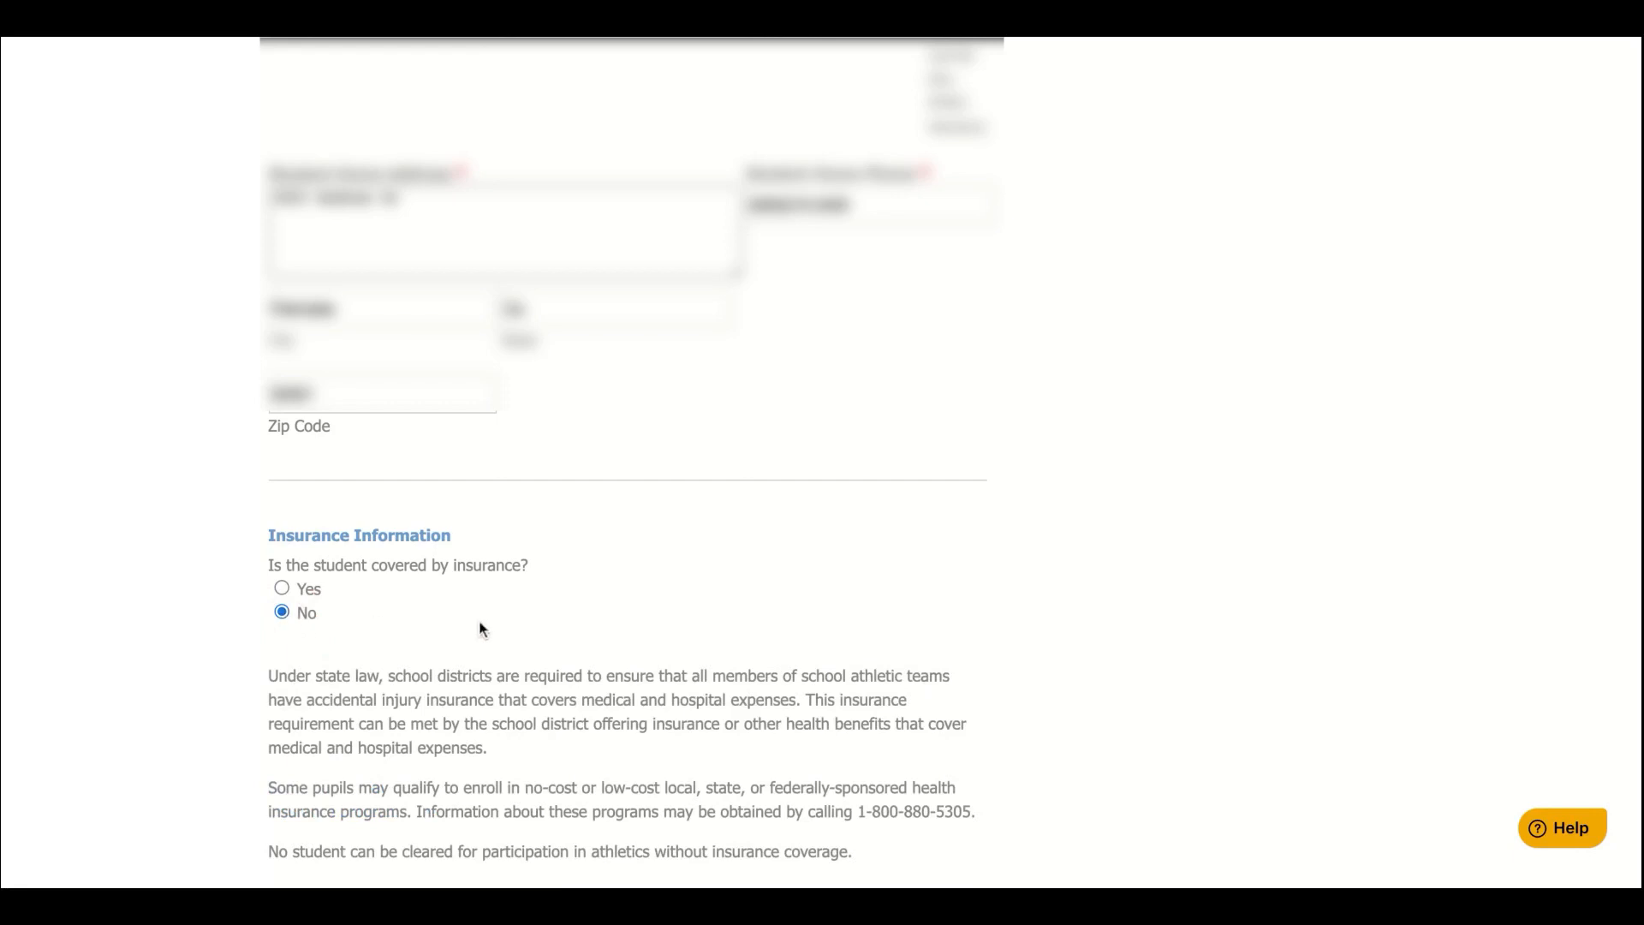
pyautogui.scroll(-2, 583, 639)
pyautogui.scroll(-3, 583, 638)
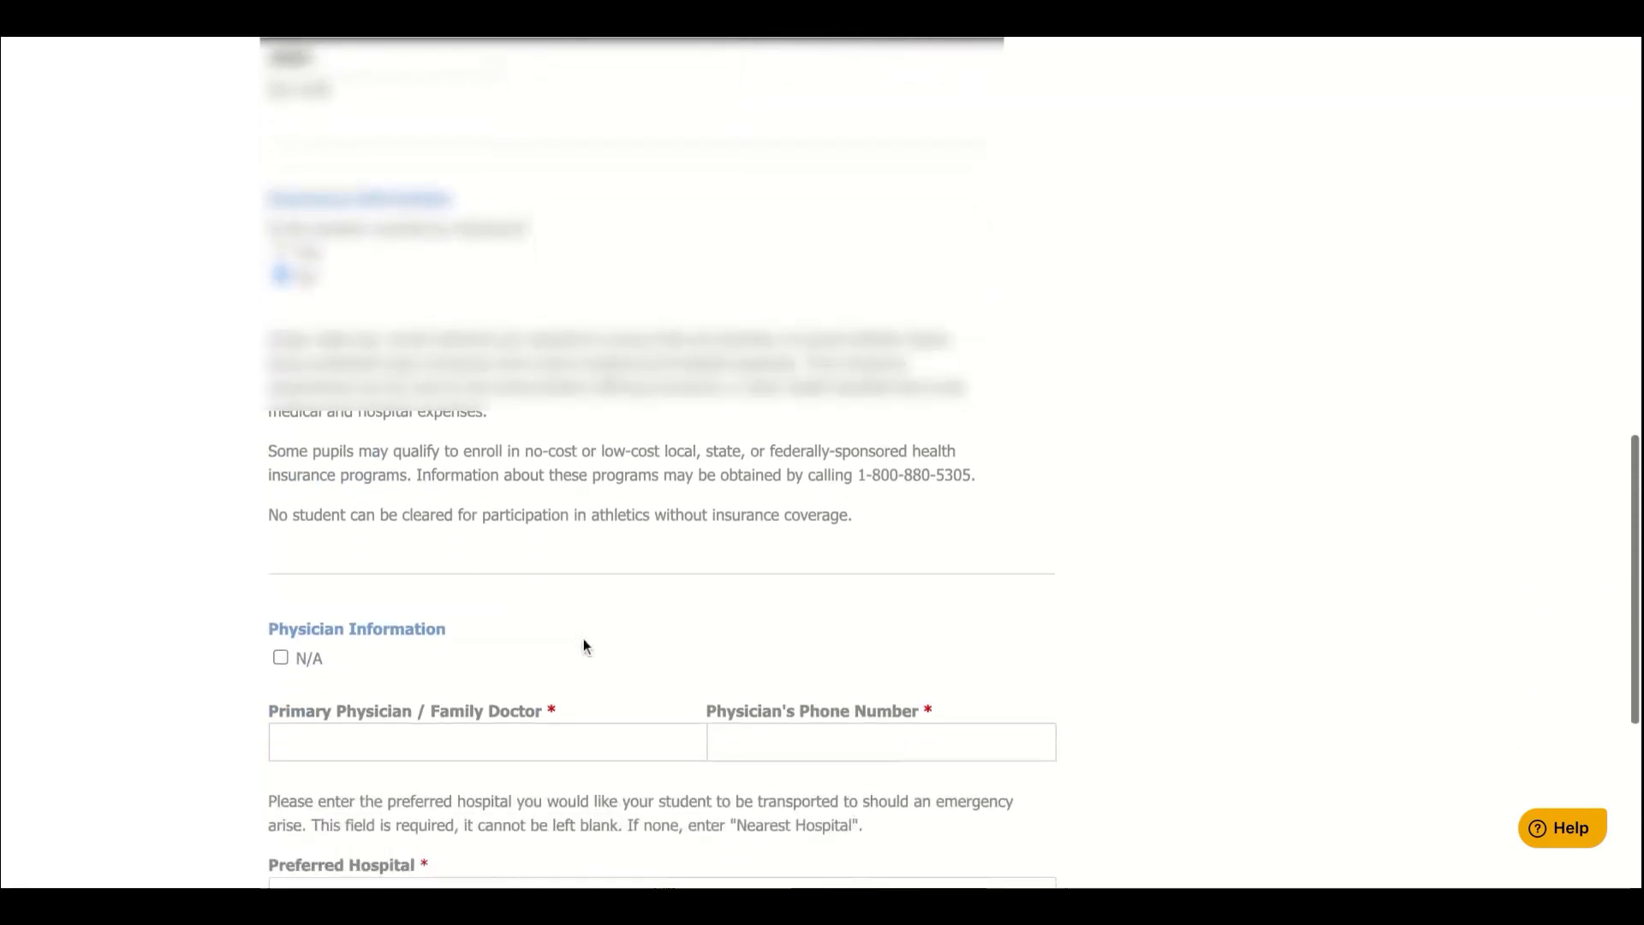
pyautogui.scroll(-2, 413, 570)
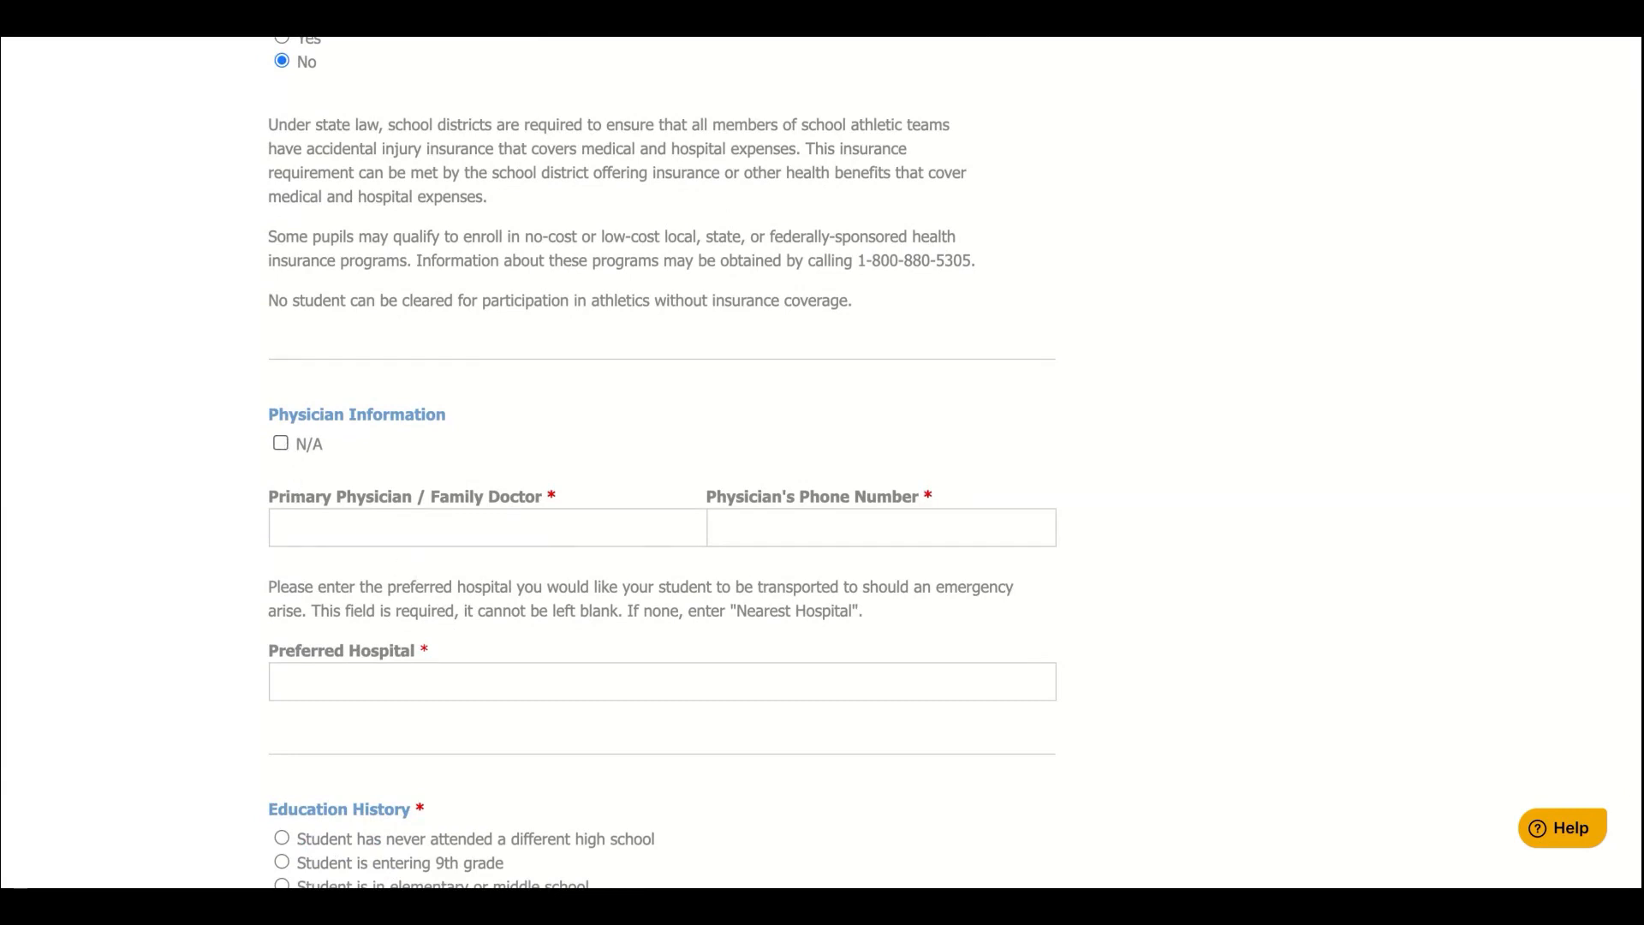
# Keep physician information applicable and enter the physician's name and phone number
pyautogui.click(280, 443)
pyautogui.click(280, 442)
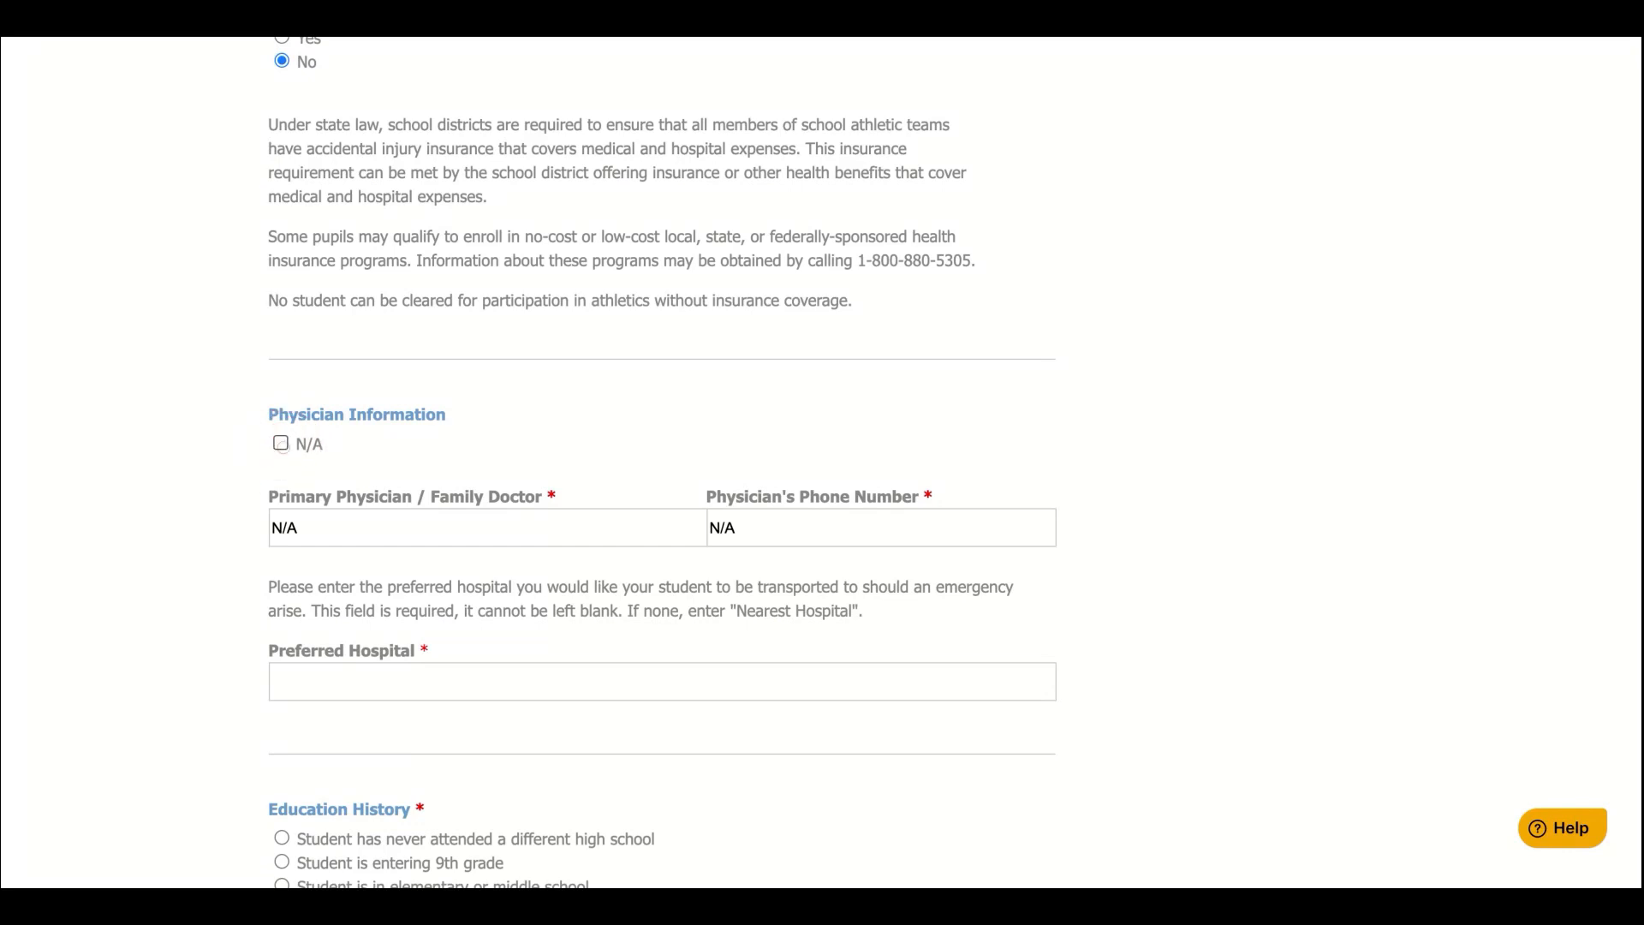
pyautogui.tripleClick(314, 531)
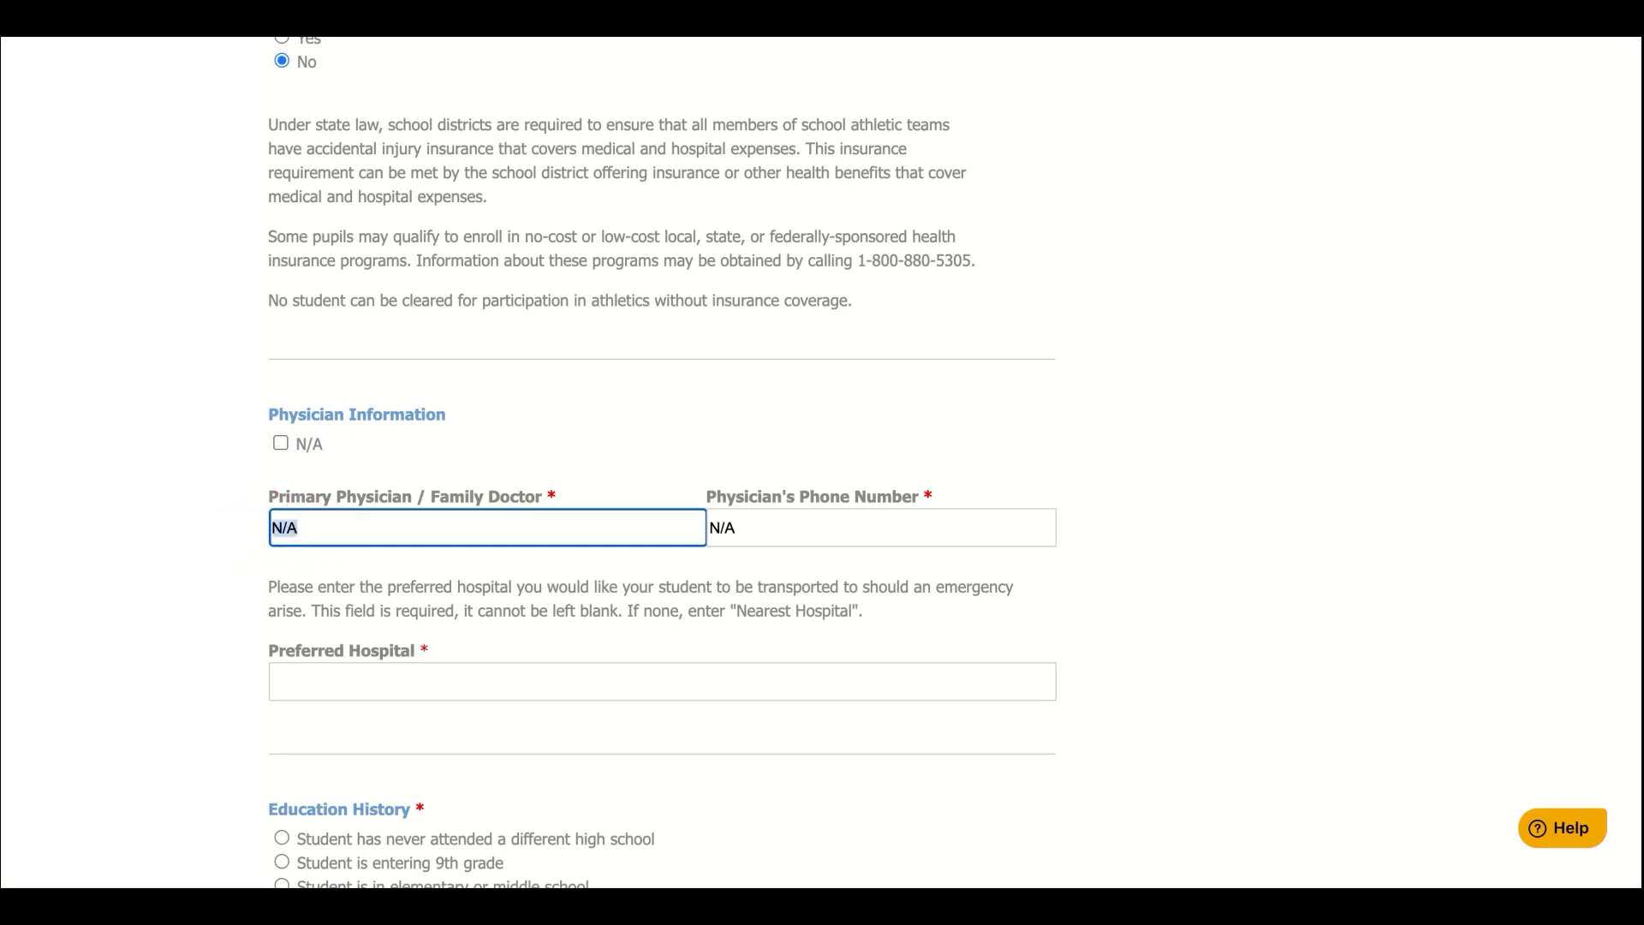
pyautogui.write('M')
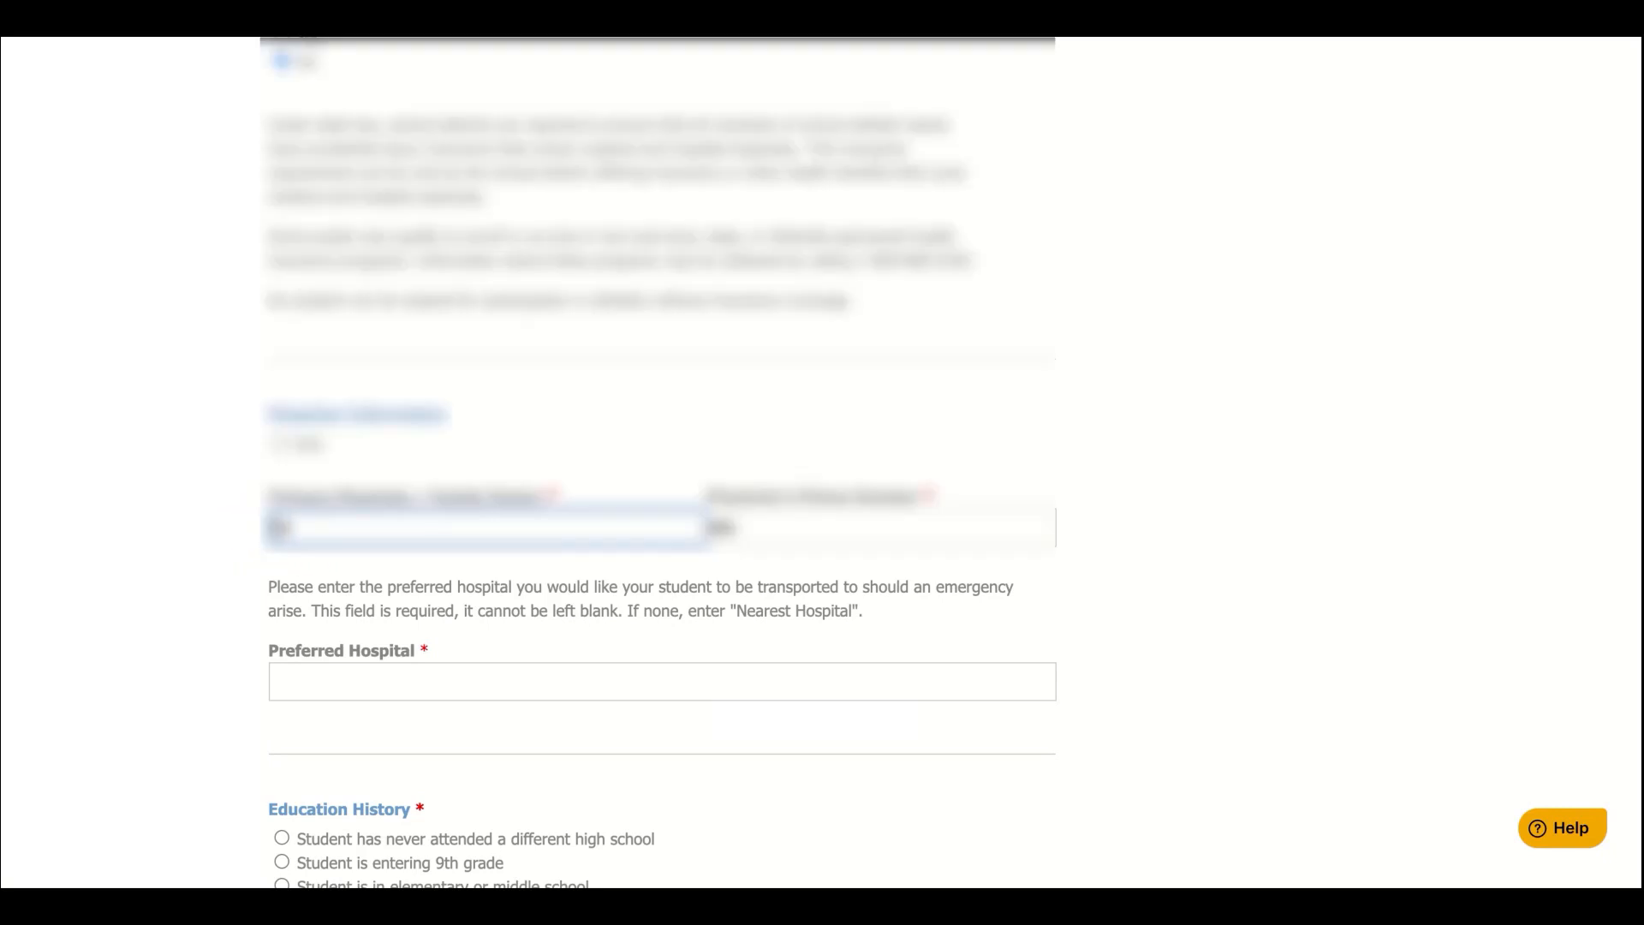
pyautogui.write('House')
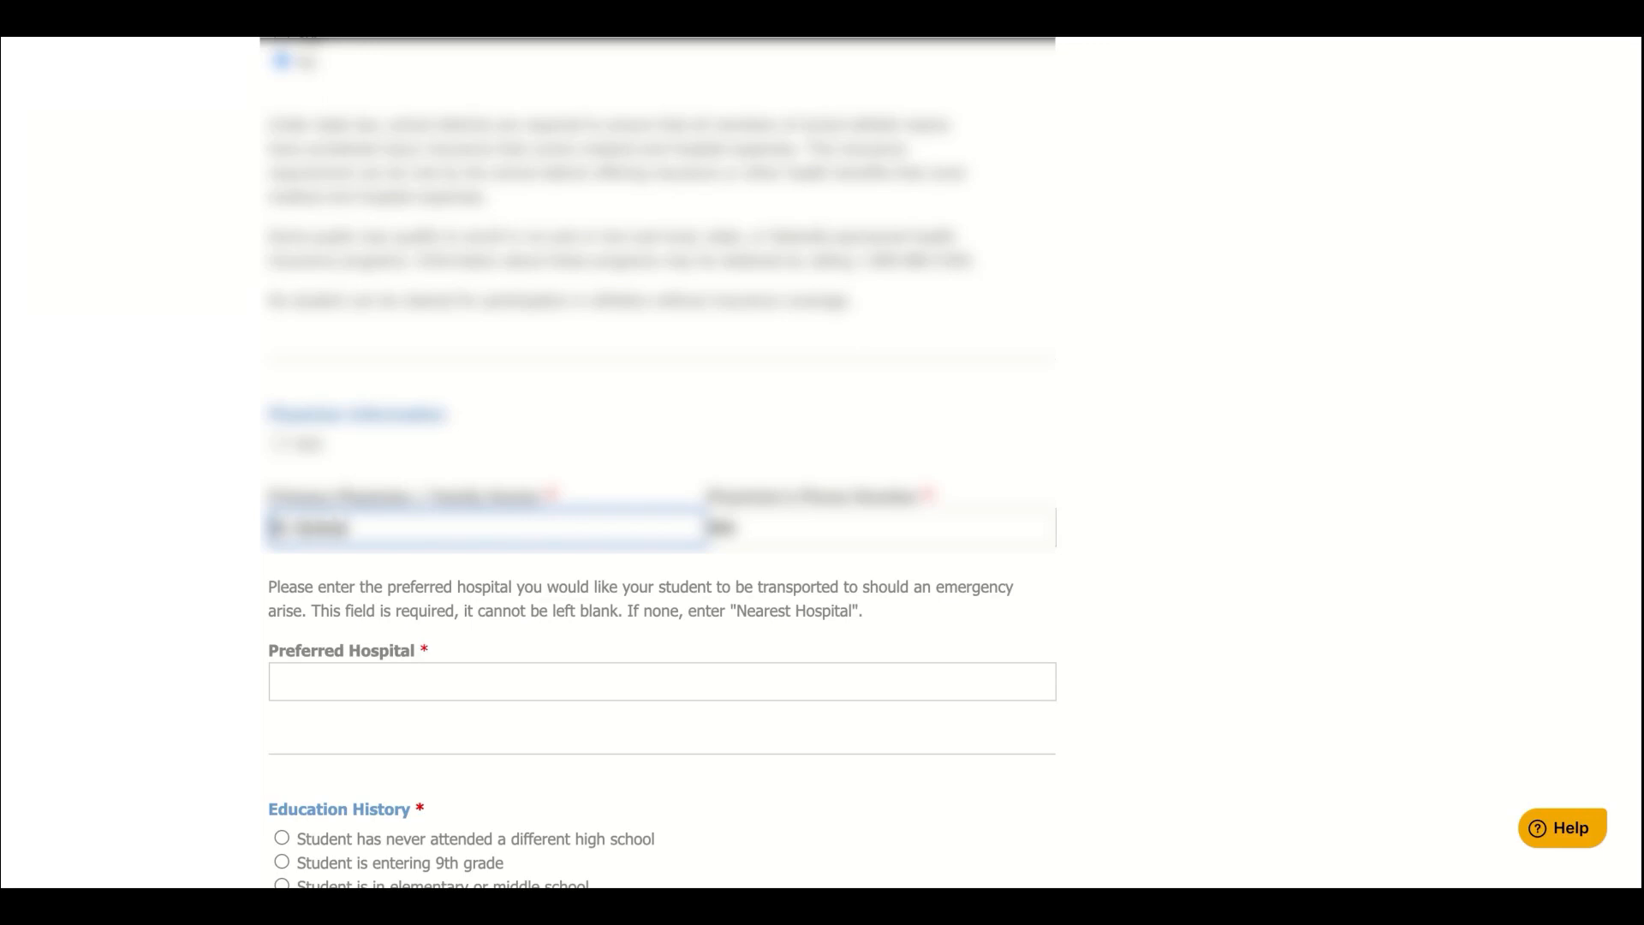
pyautogui.click(763, 531)
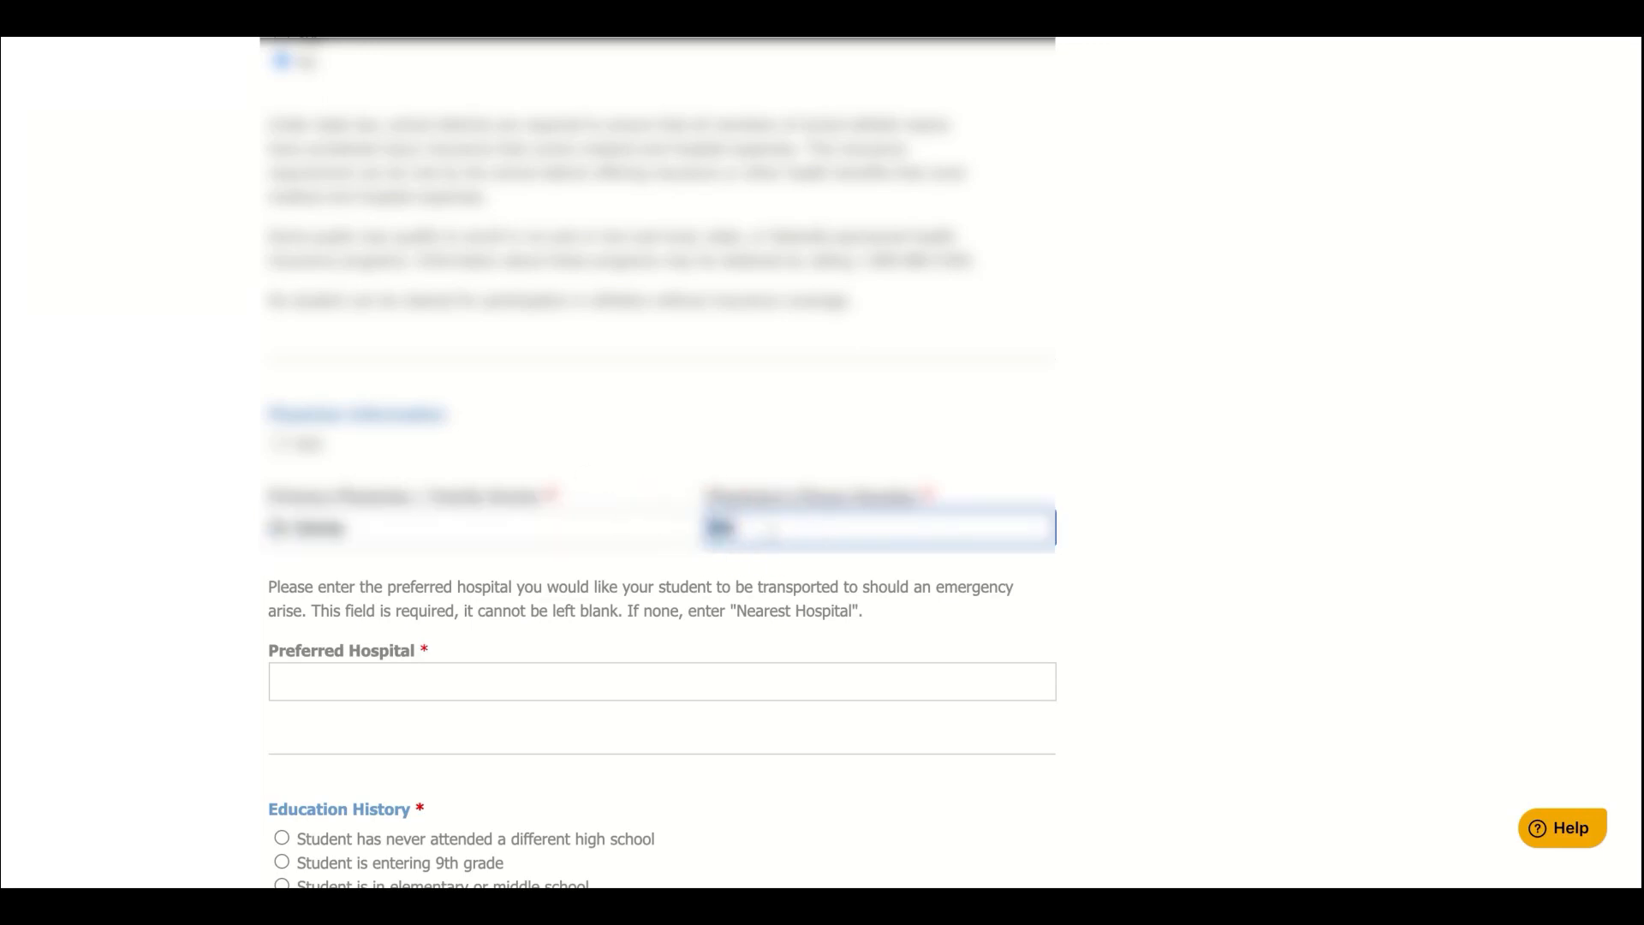
pyautogui.write('55555555555')
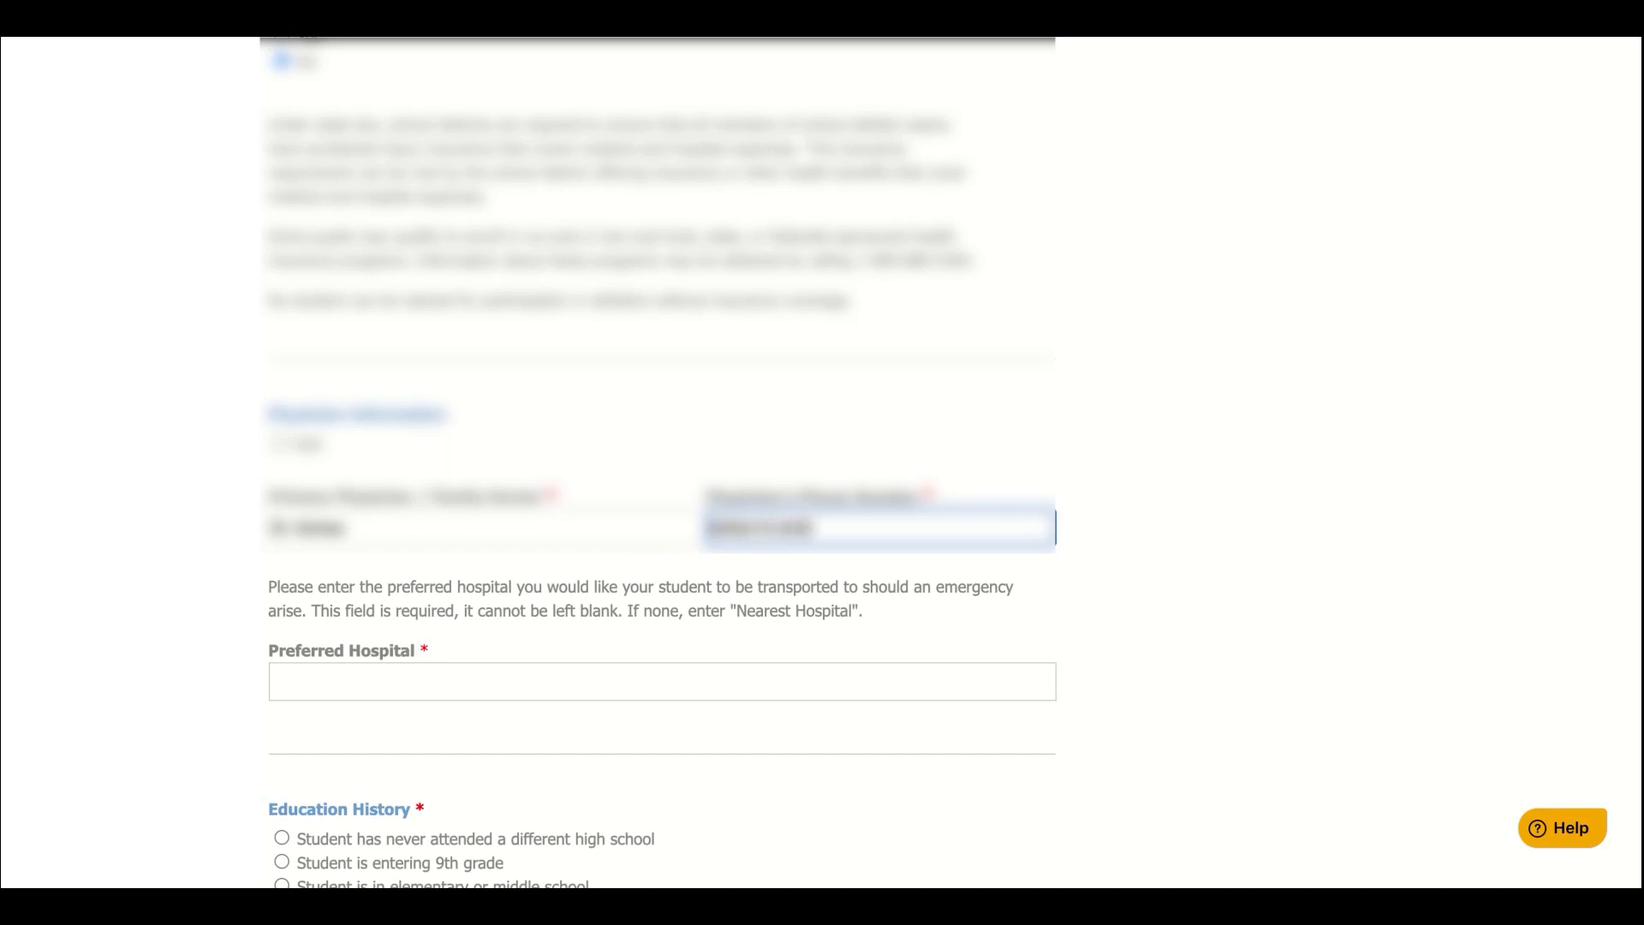
# Set Preferred Hospital to "Nearest Hospital"
pyautogui.scroll(-3, 716, 577)
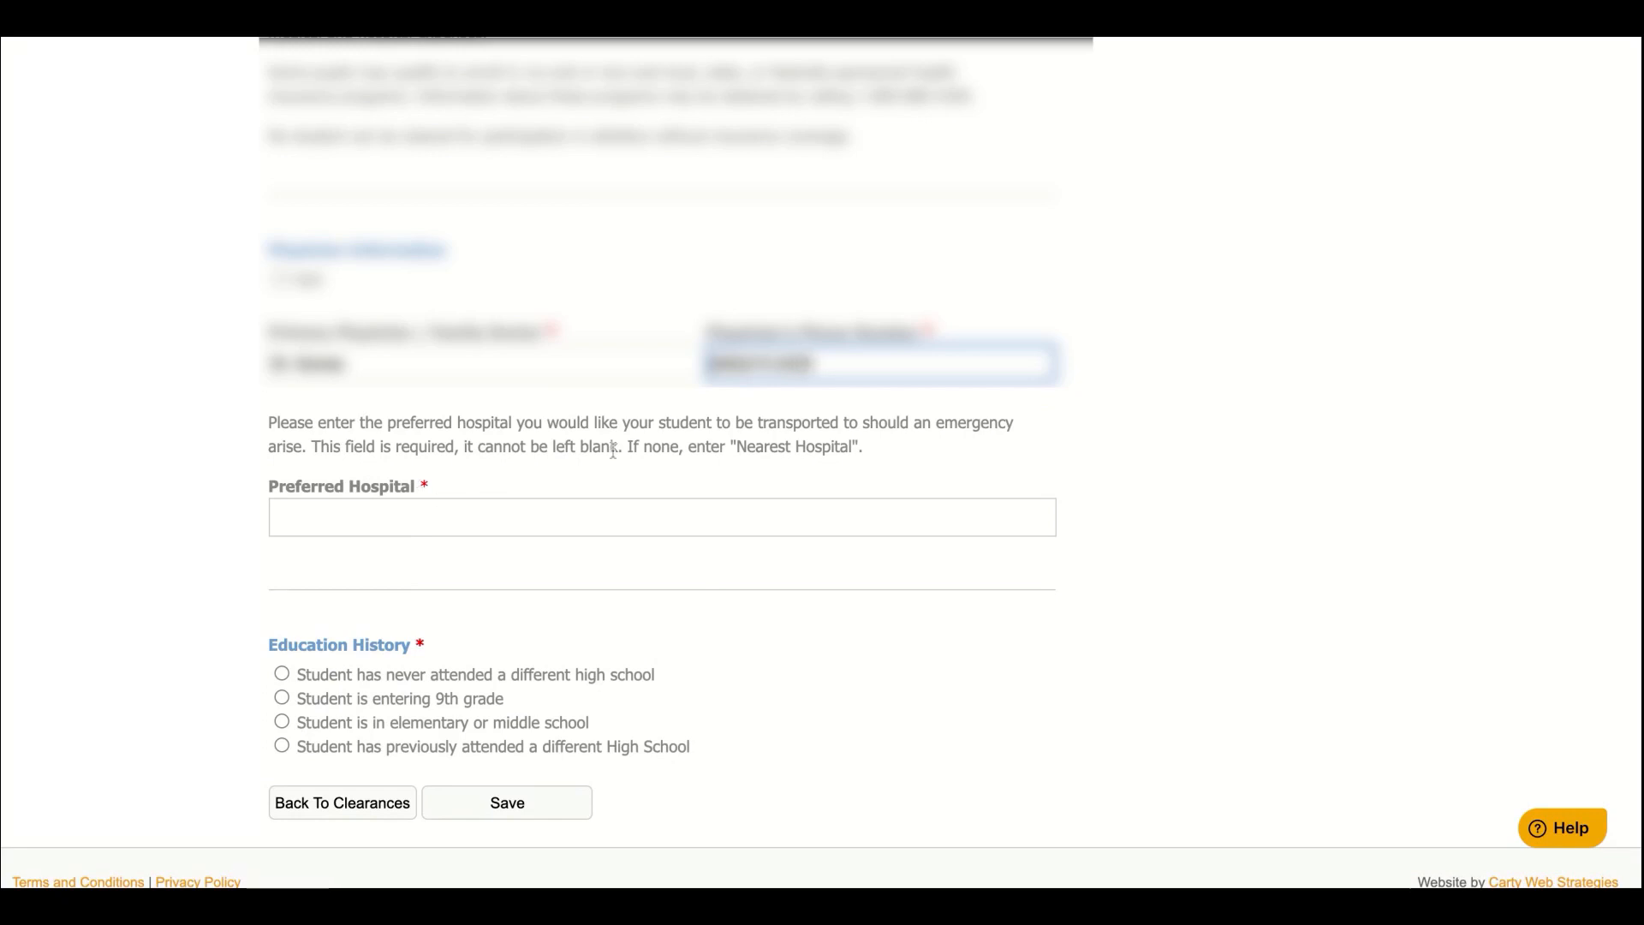
pyautogui.click(606, 522)
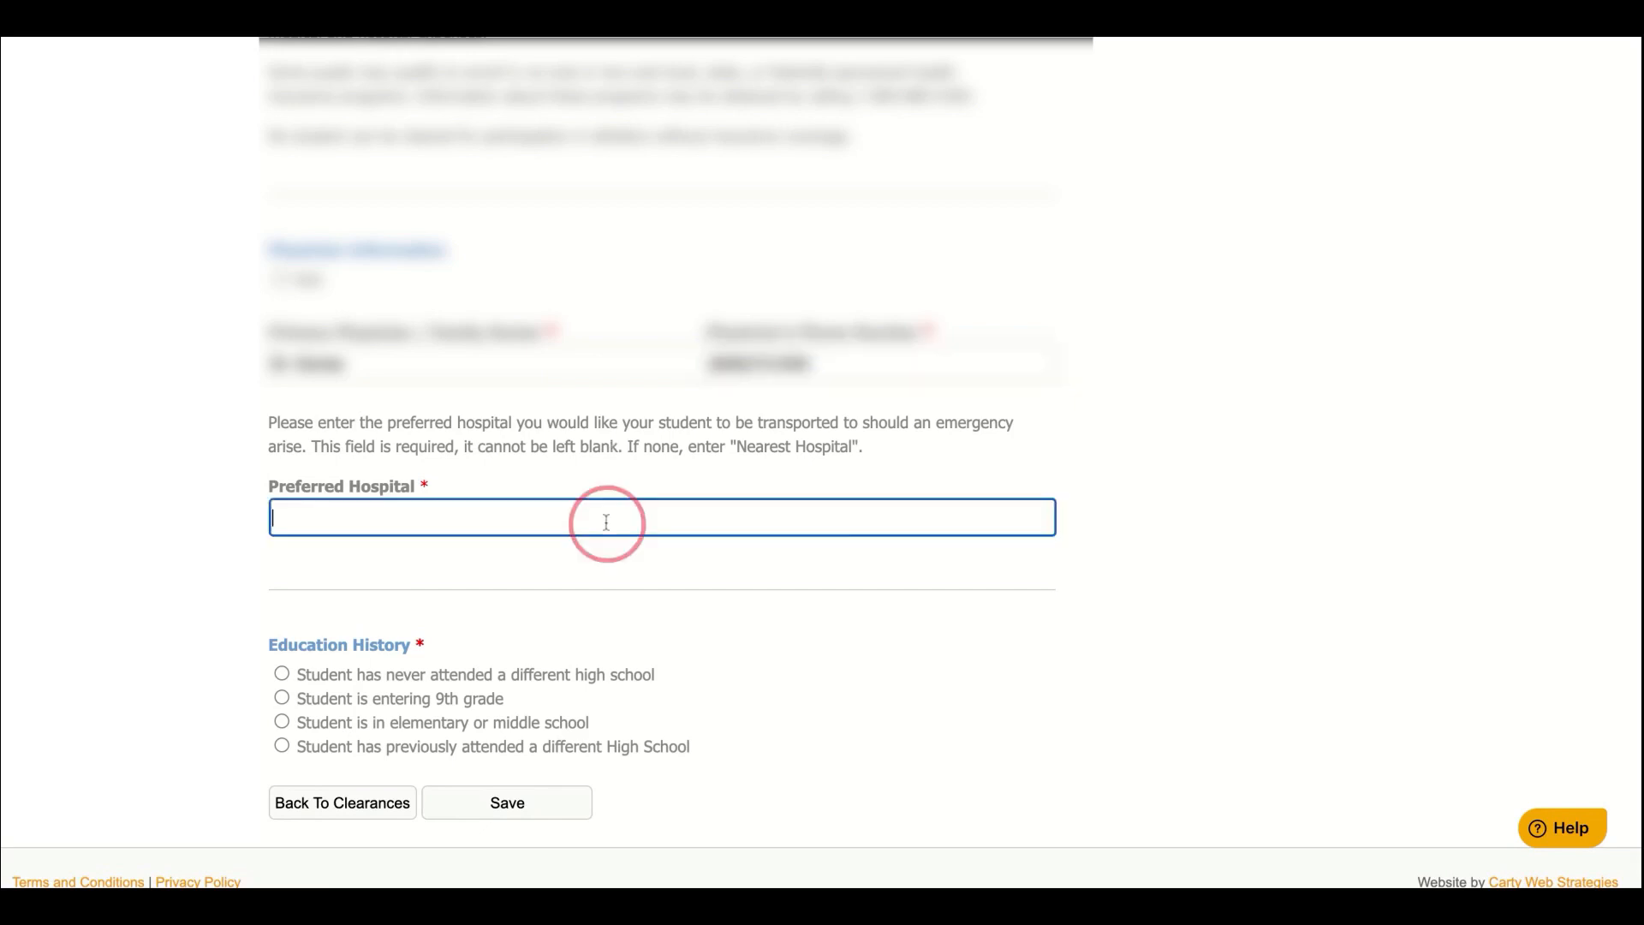
pyautogui.write('"Near')
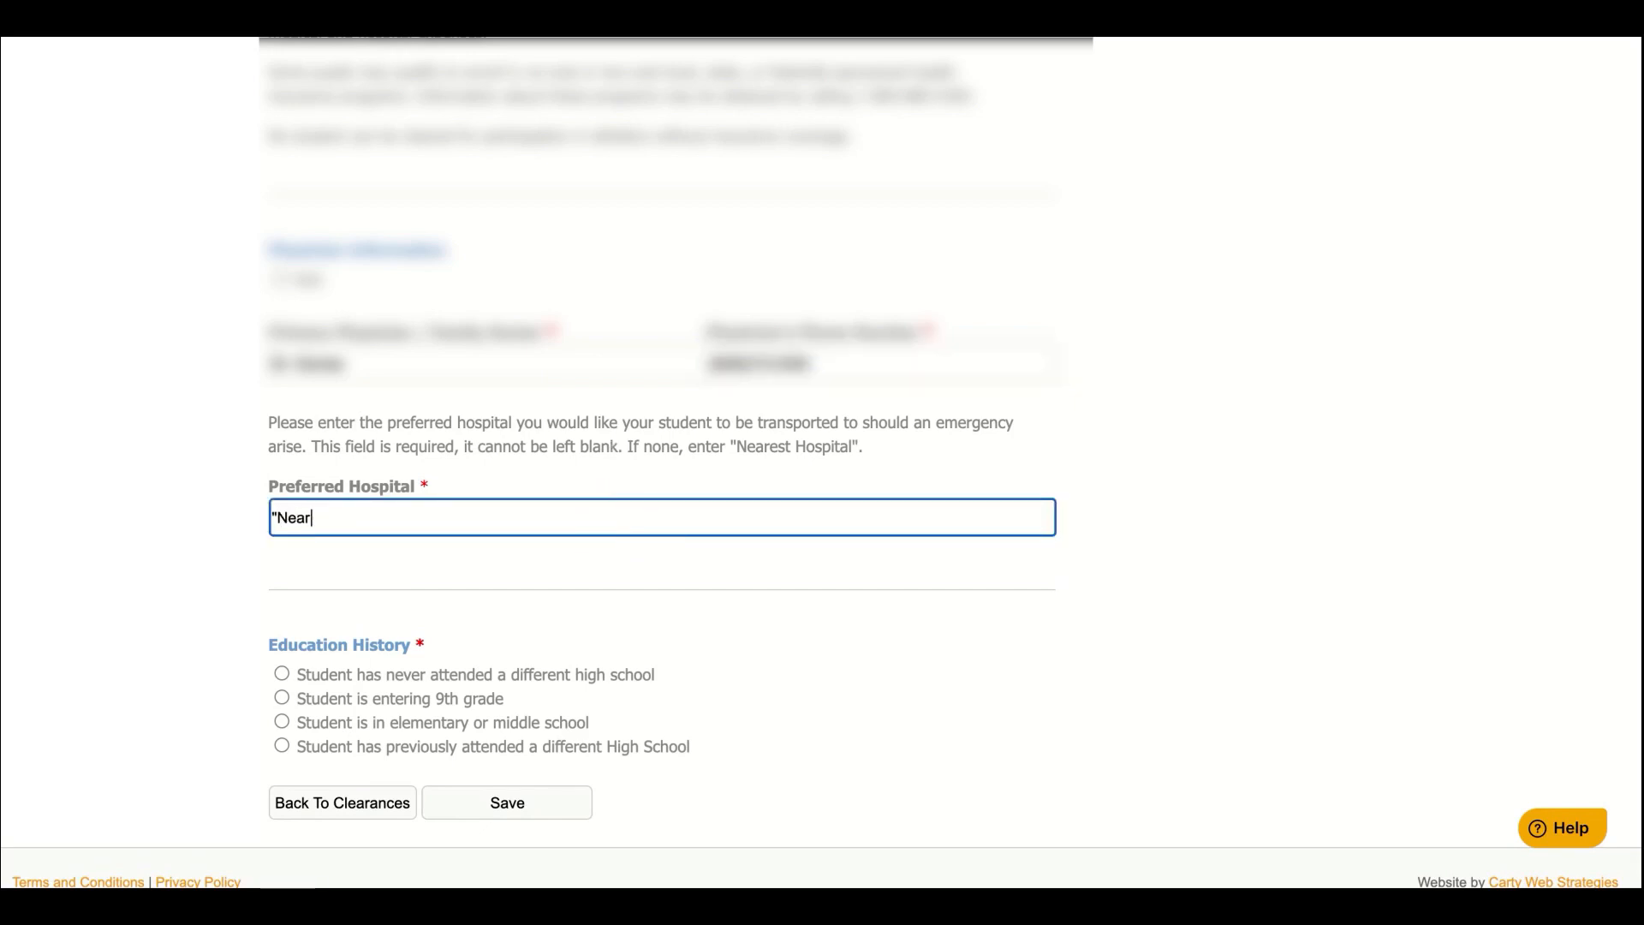
pyautogui.write('est Hospital"')
pyautogui.scroll(-1, 698, 540)
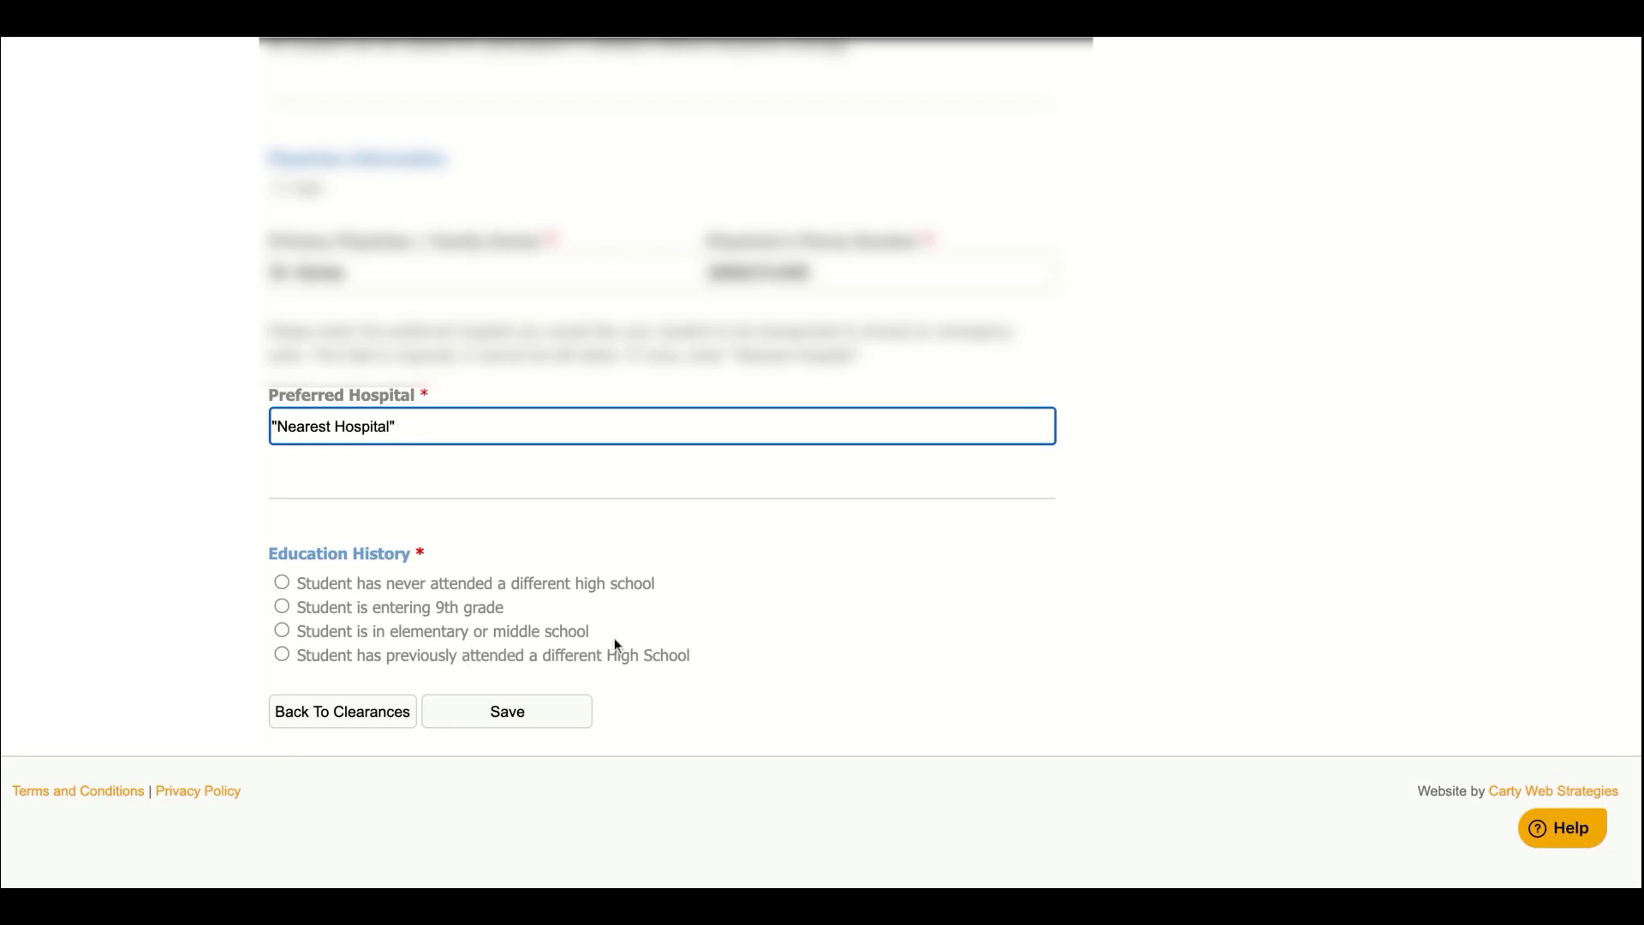
# Mark that the student previously attended a different high school and bring up the Select School picker
pyautogui.click(282, 656)
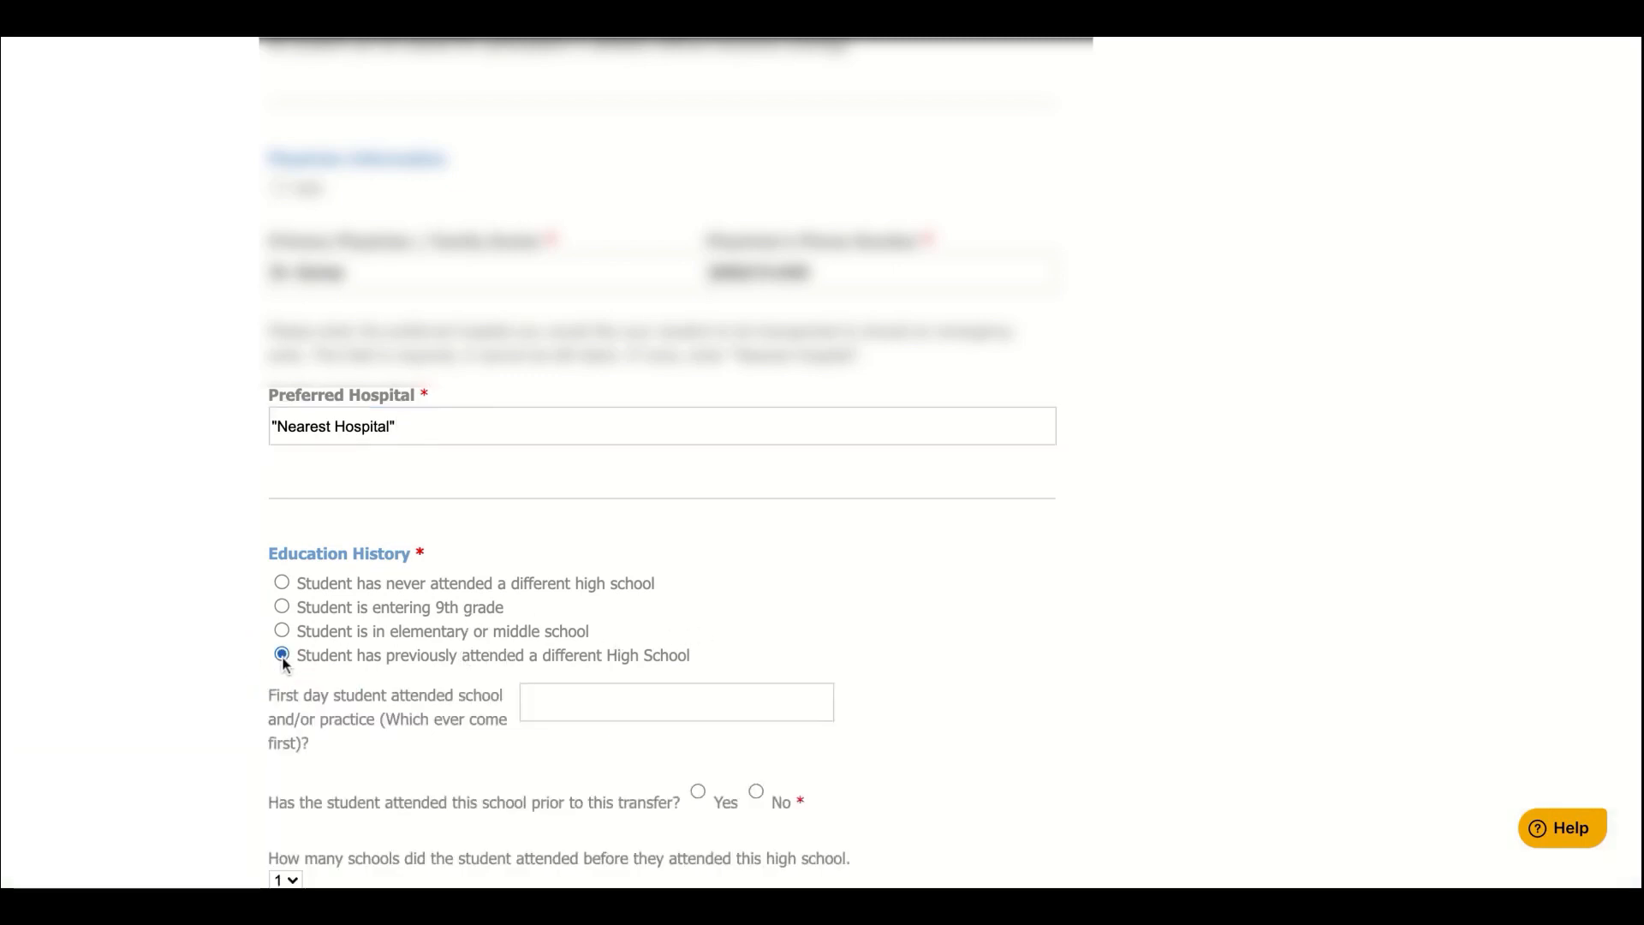
pyautogui.scroll(-4, 541, 677)
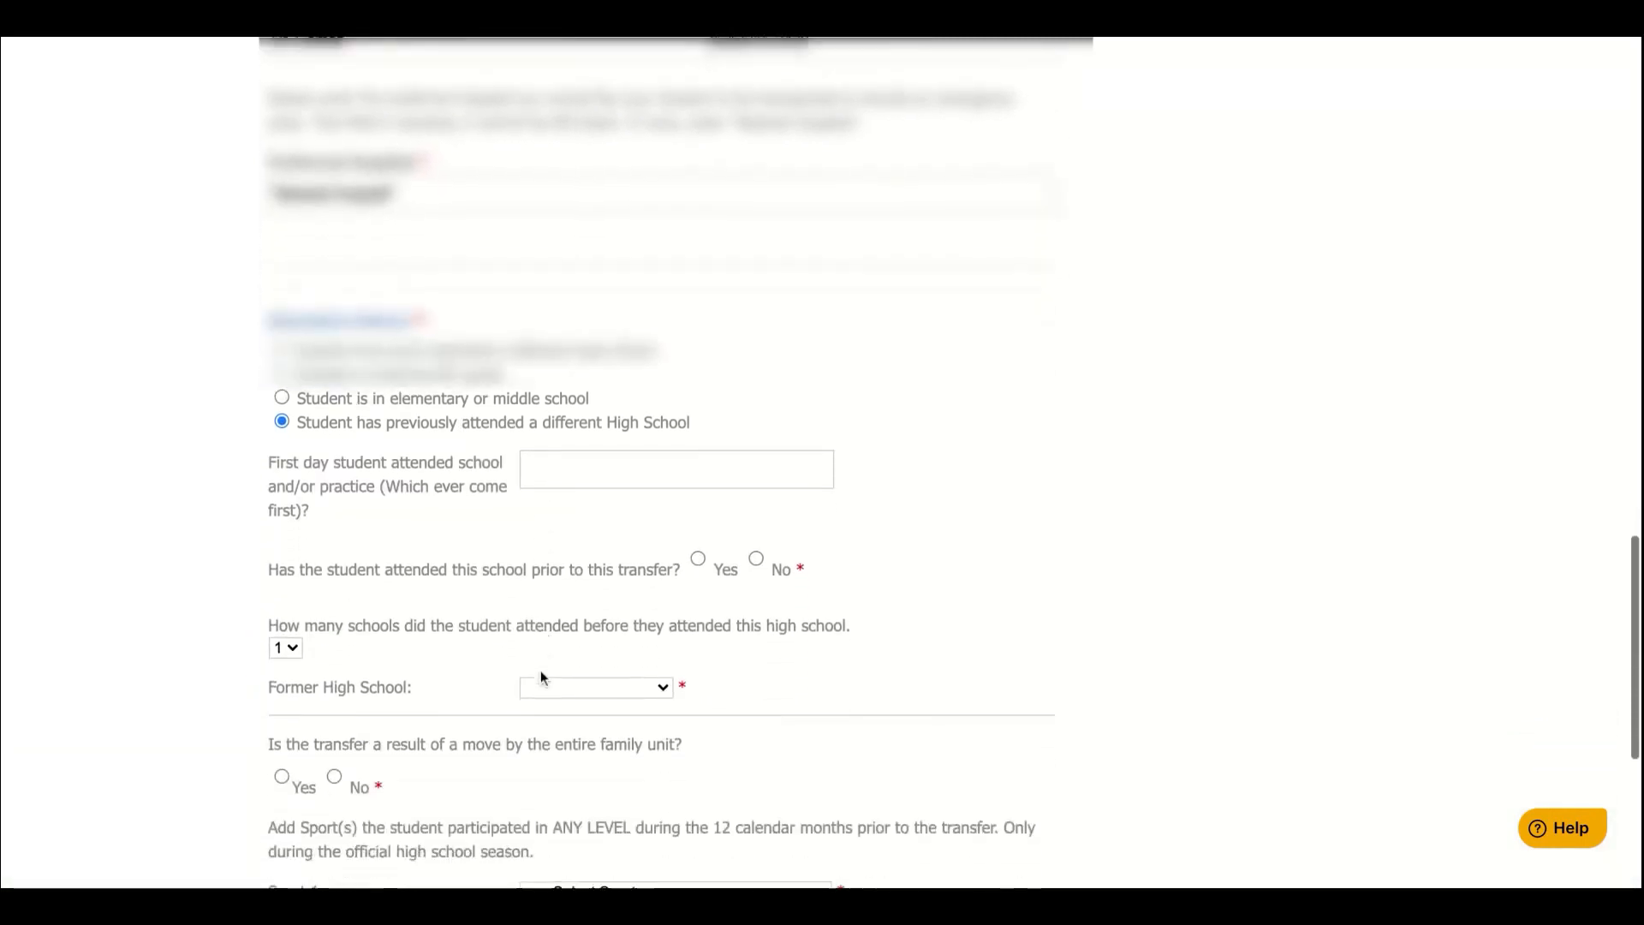
pyautogui.scroll(-1, 541, 677)
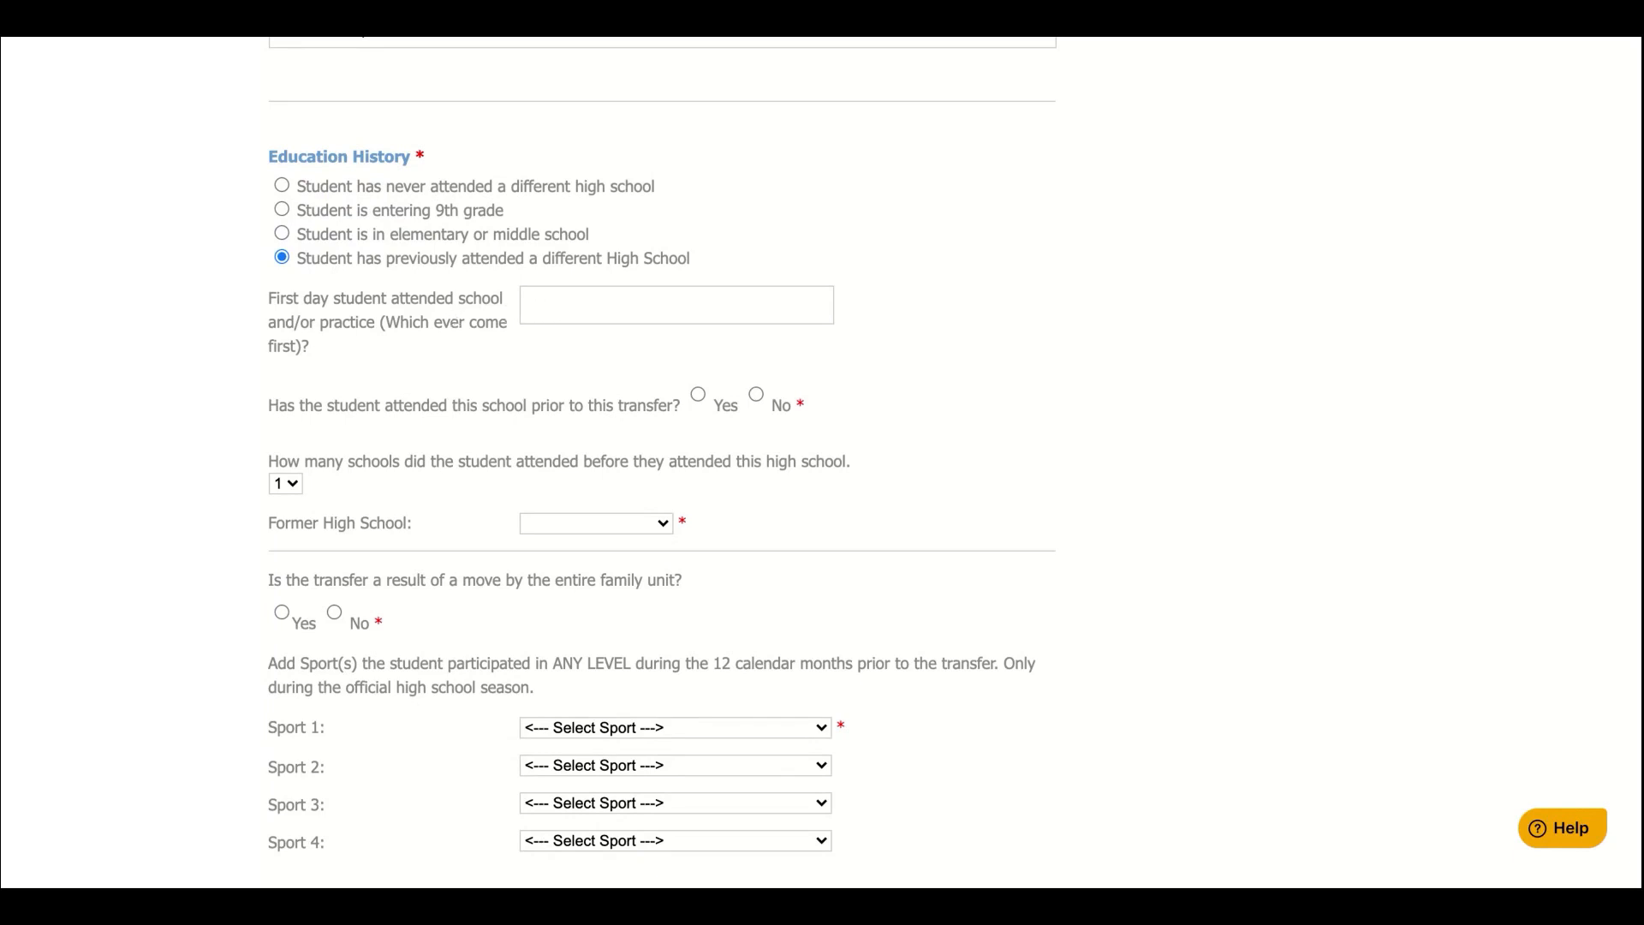
pyautogui.click(677, 305)
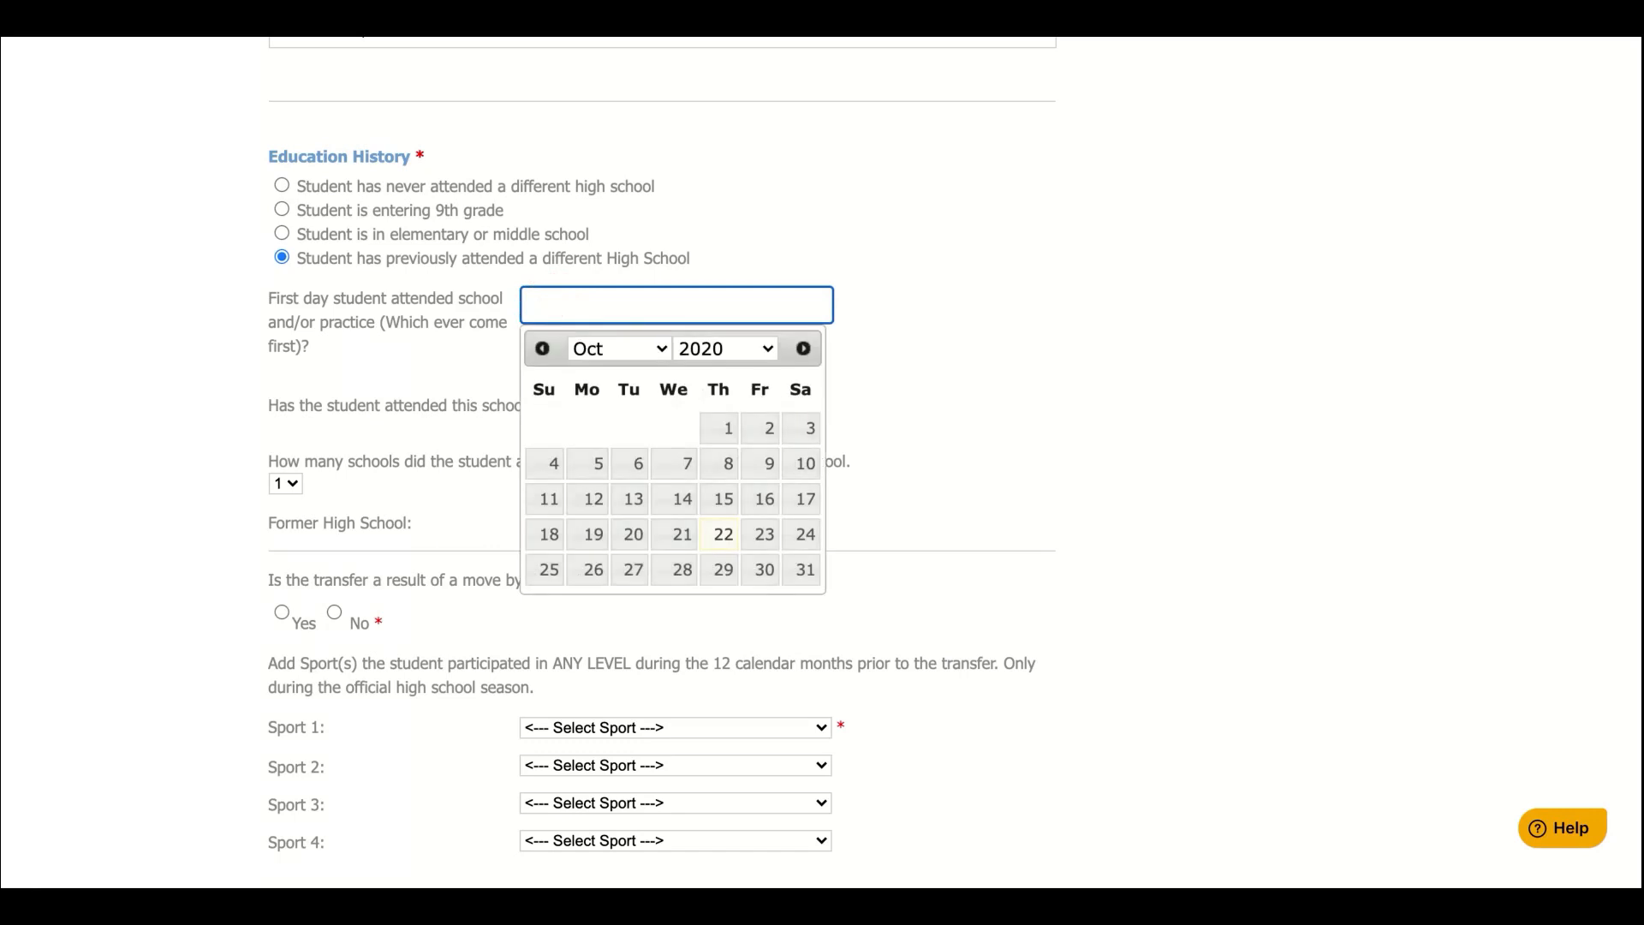
pyautogui.click(451, 368)
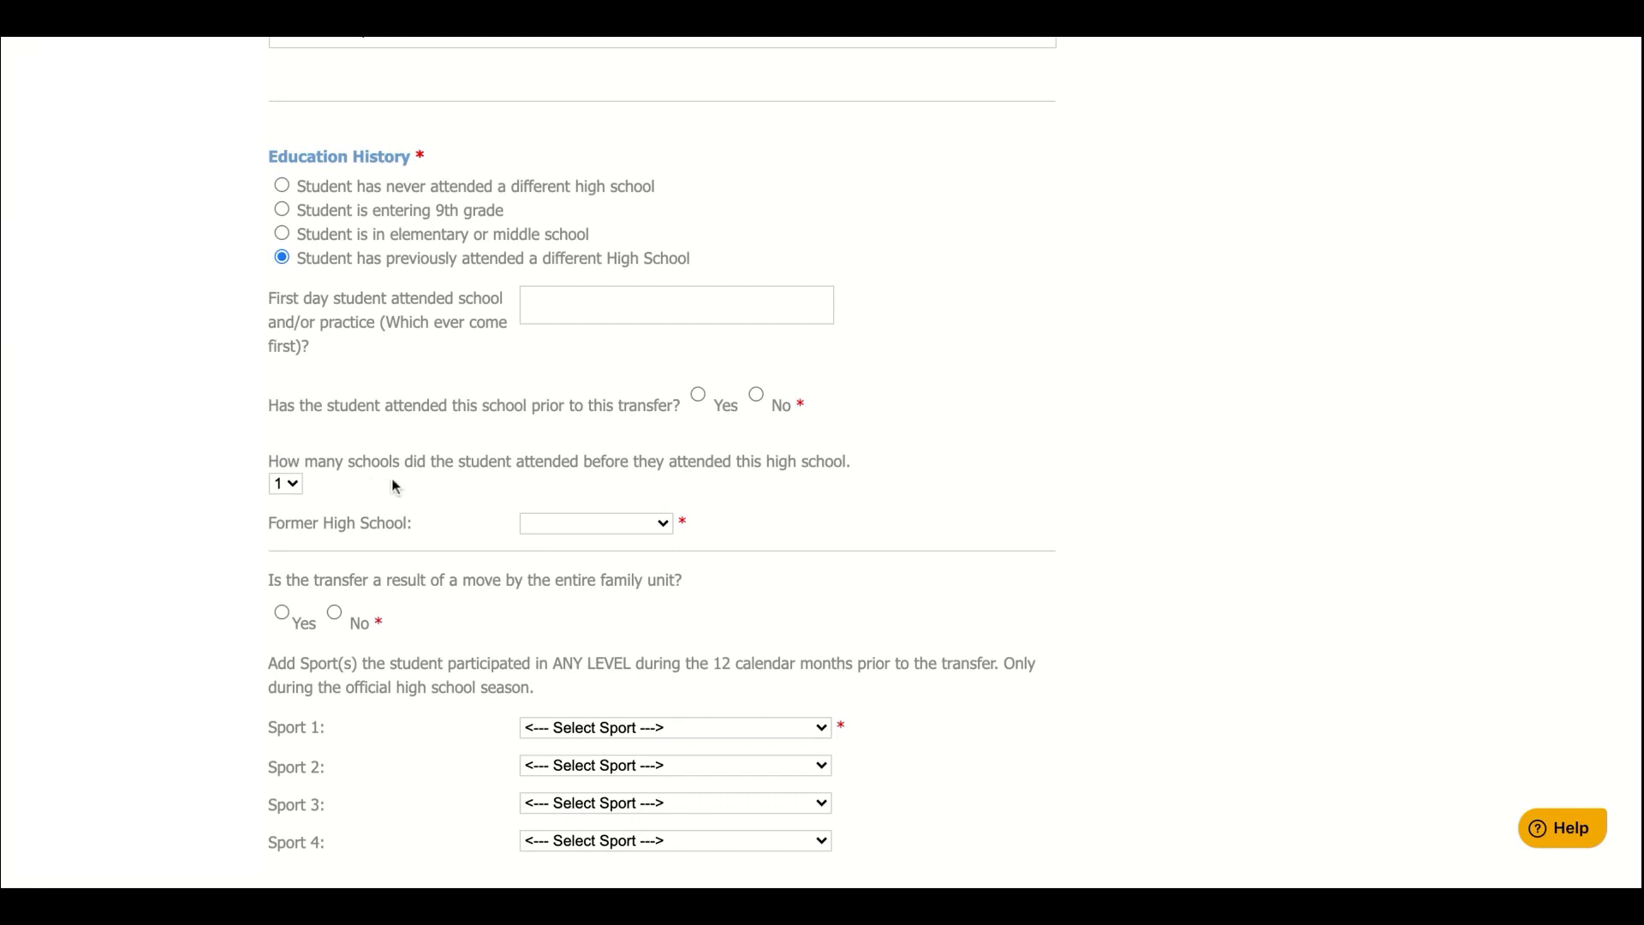
pyautogui.click(298, 490)
pyautogui.click(645, 519)
# Search the school list for 'san' and pick the result as the former high school
pyautogui.click(646, 528)
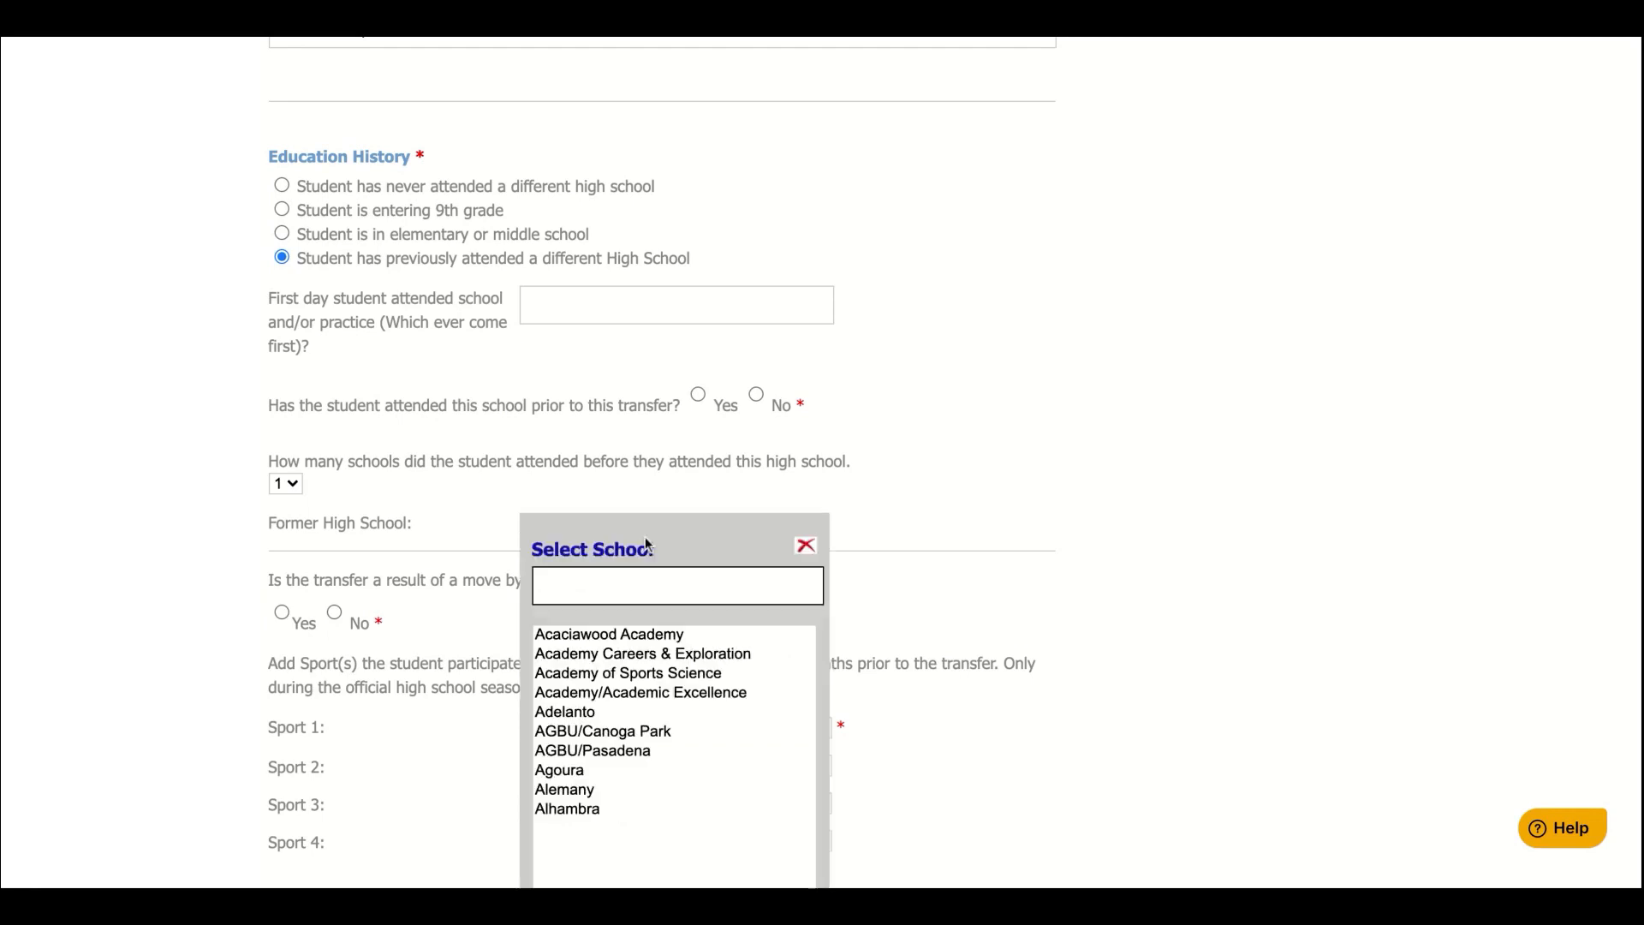
pyautogui.scroll(-1, 646, 545)
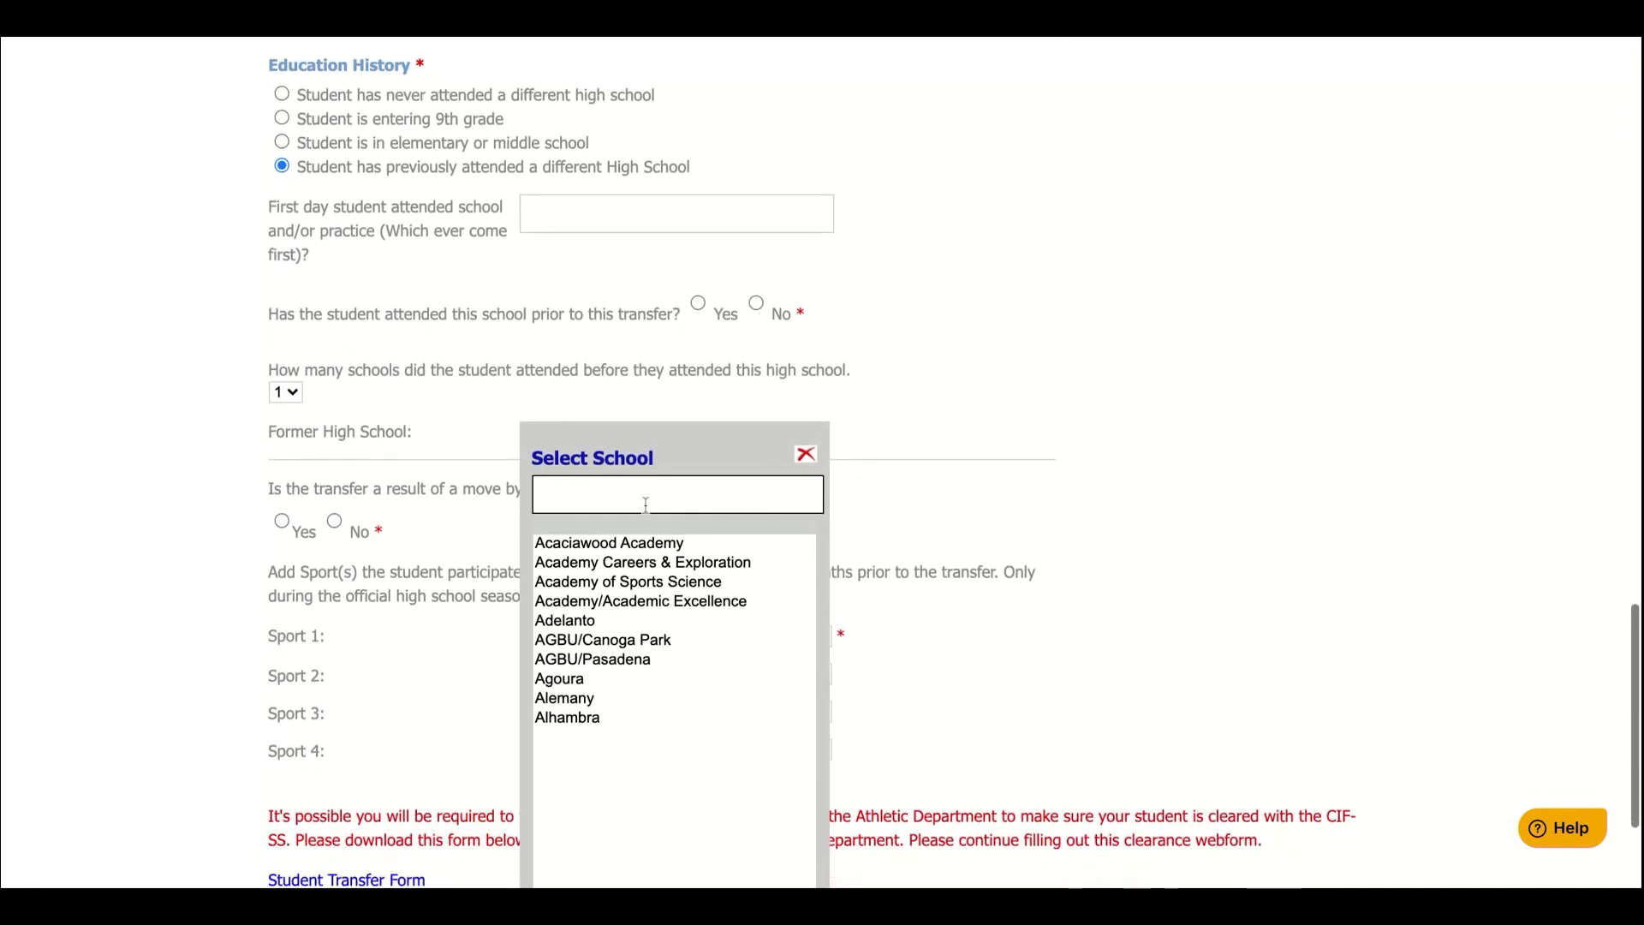
pyautogui.click(649, 494)
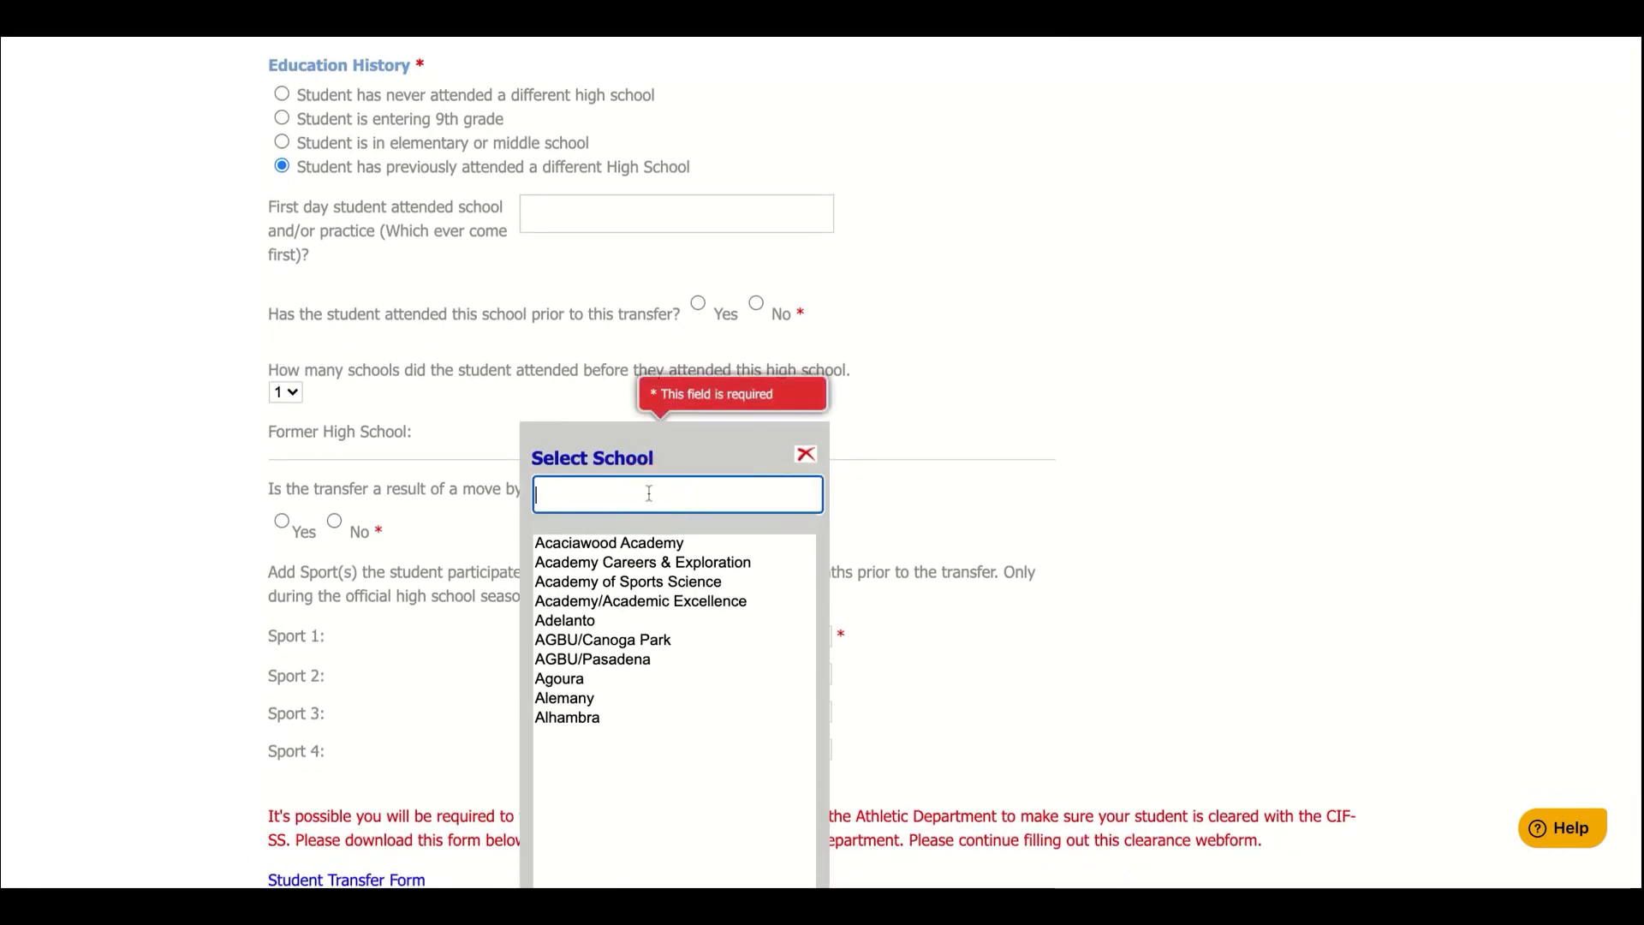
pyautogui.write('sa')
pyautogui.press('BackSpace')
pyautogui.press('BackSpace')
pyautogui.write('sa')
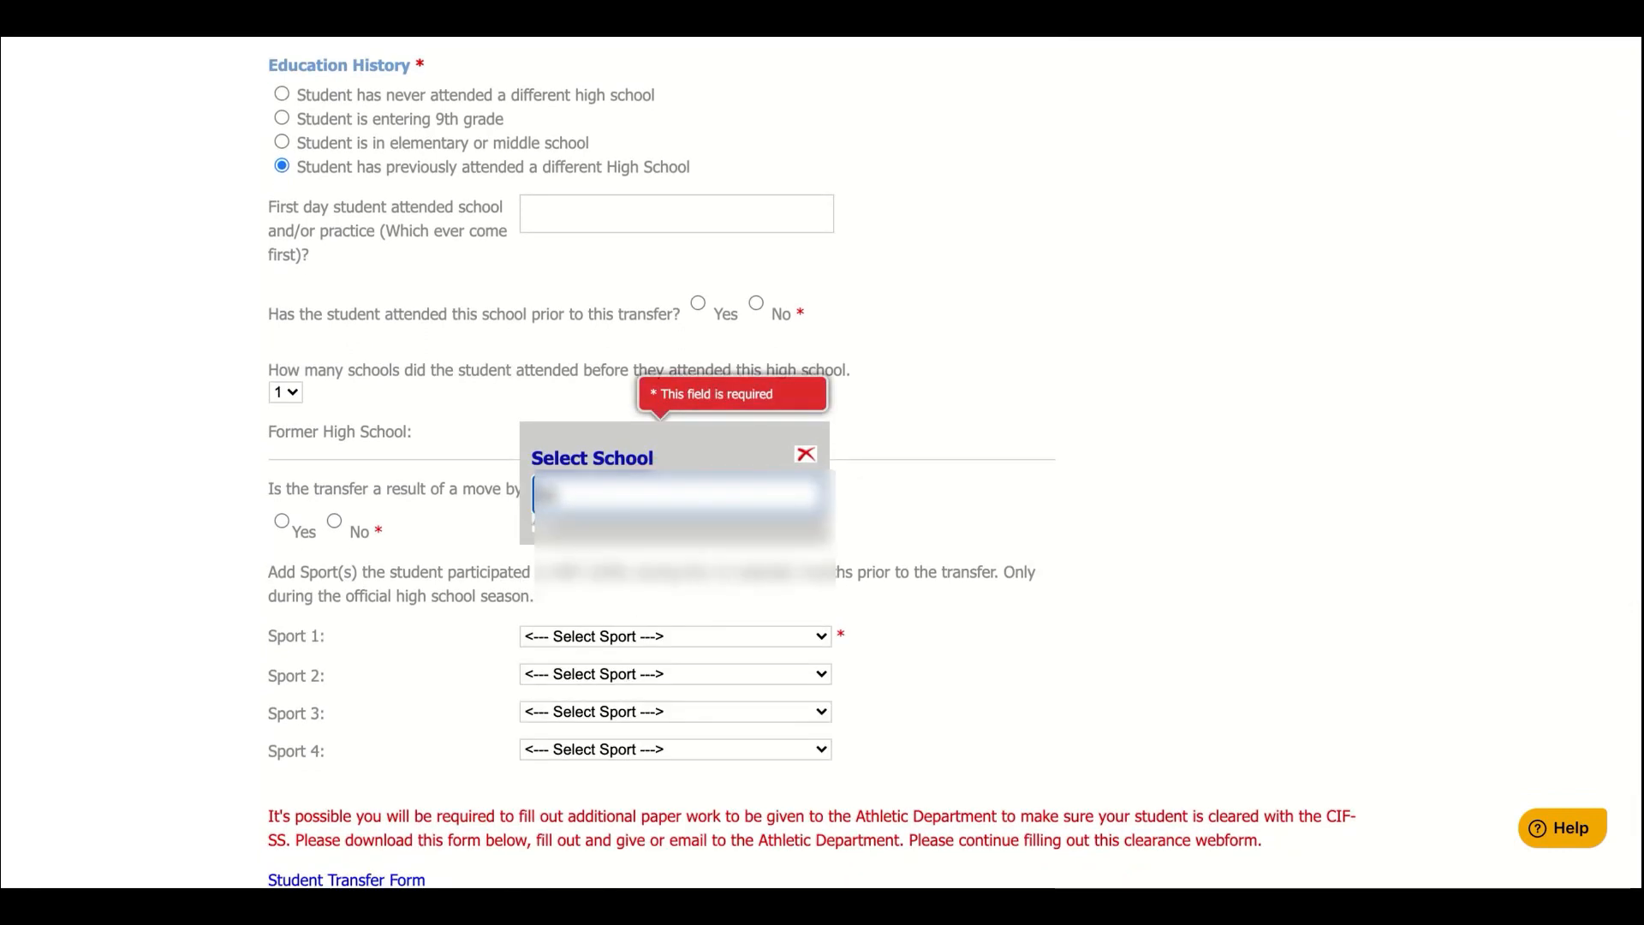
pyautogui.write('n')
pyautogui.click(571, 546)
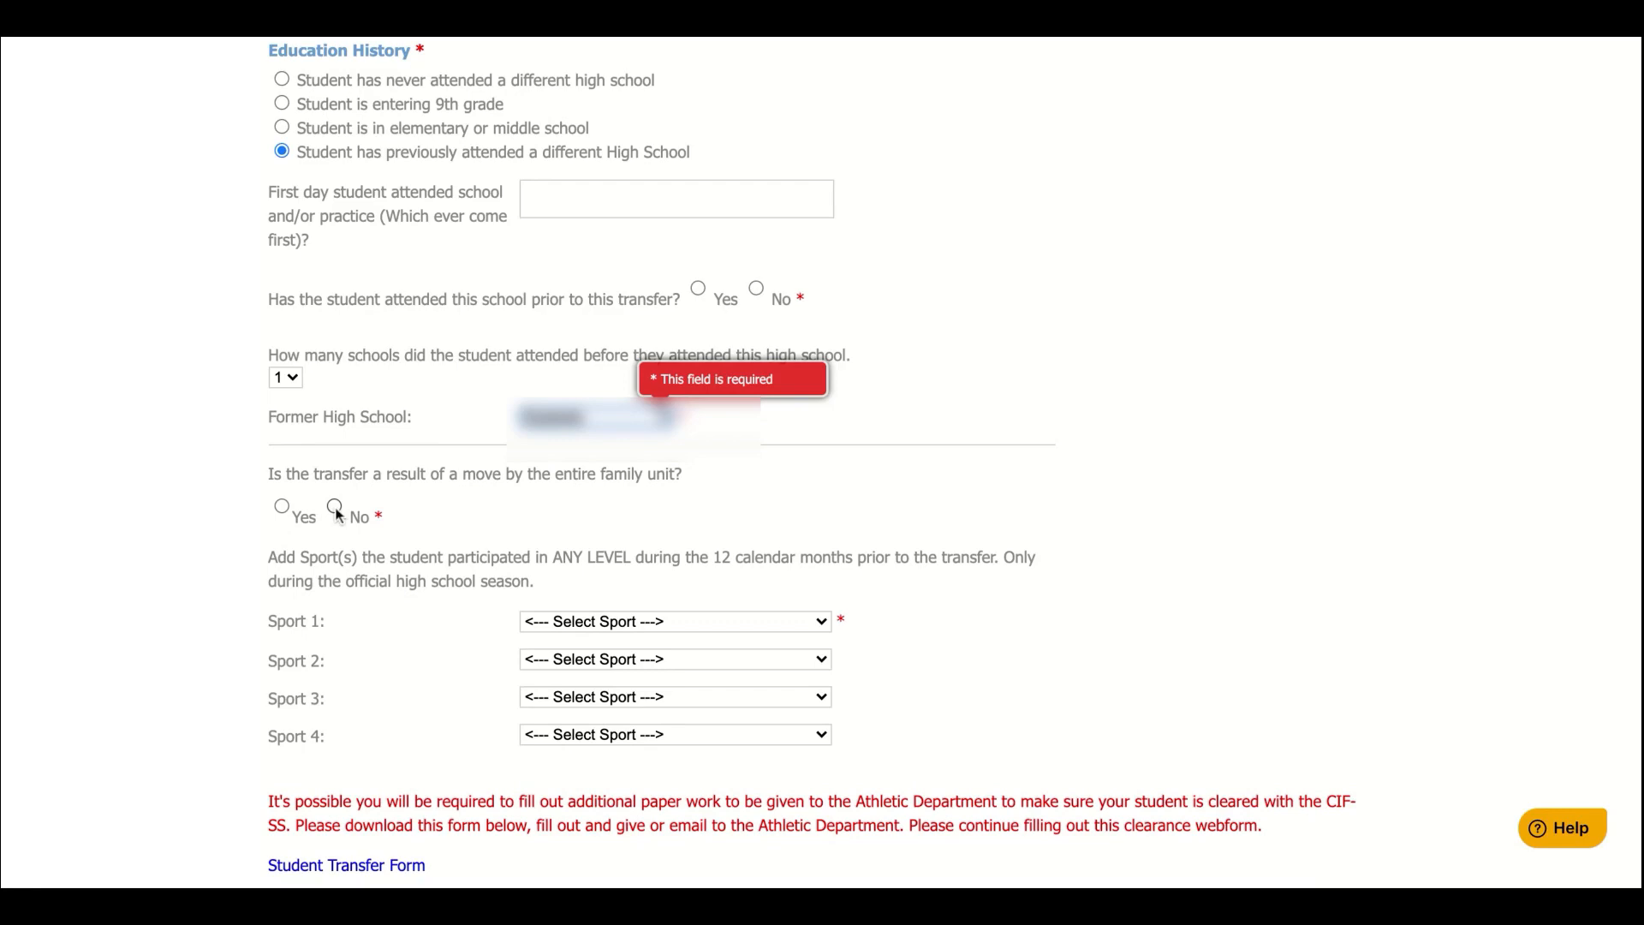
pyautogui.scroll(-2, 341, 605)
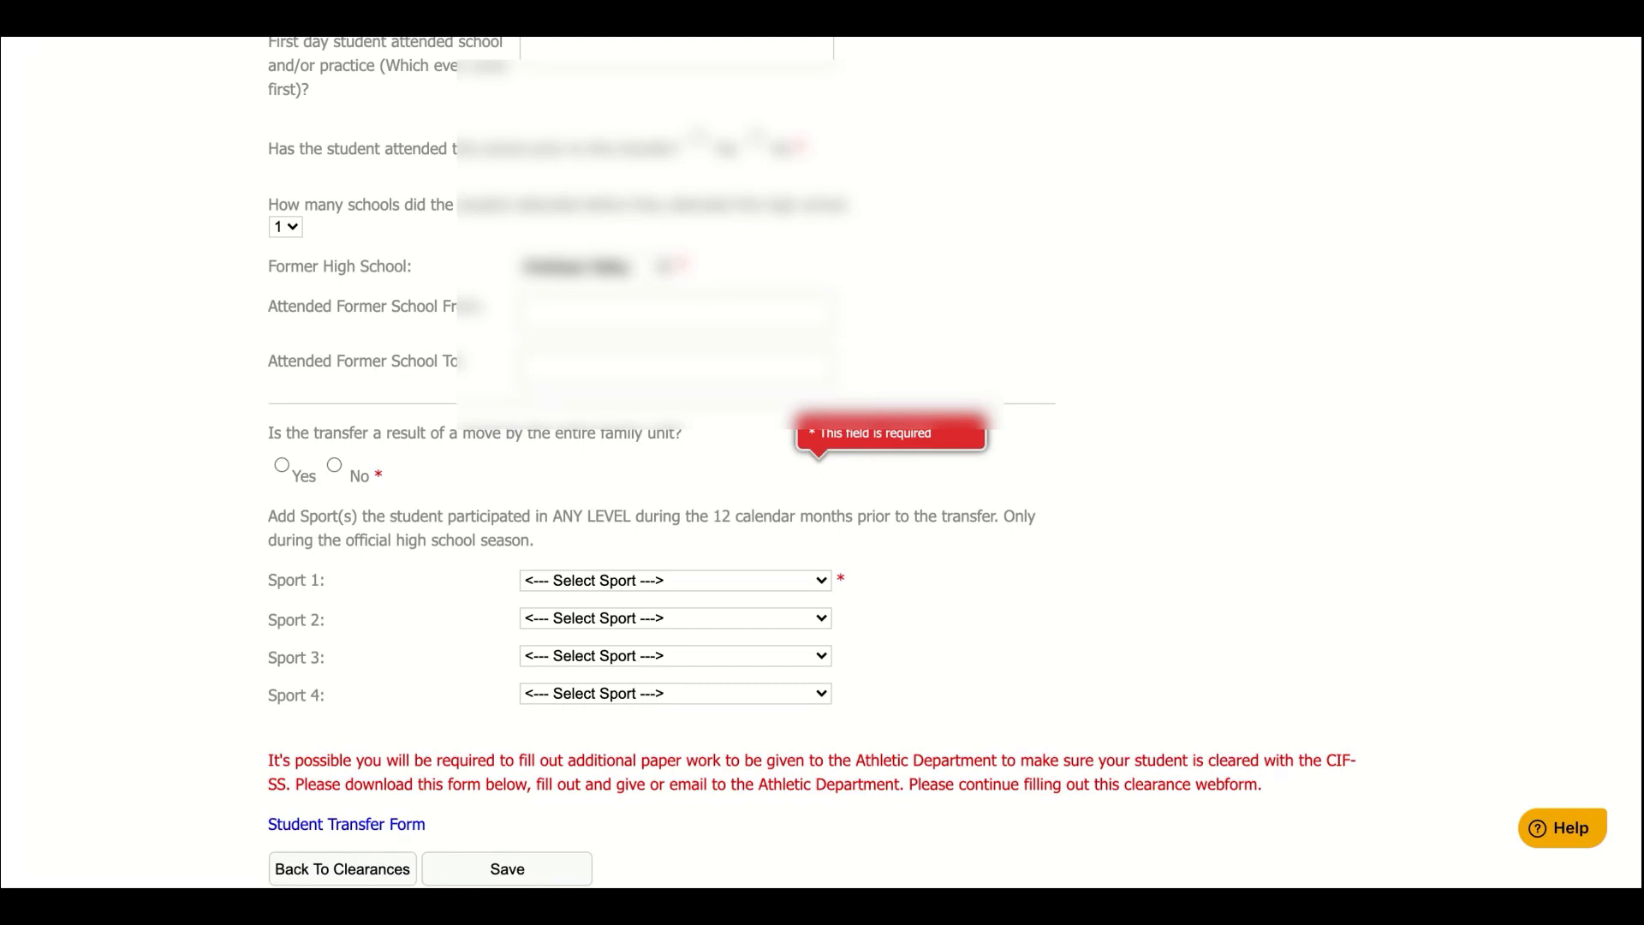
# Set Sport 1 to N/A and save the Student Information, reaching Physical Uploads
pyautogui.click(659, 439)
pyautogui.scroll(-2, 262, 616)
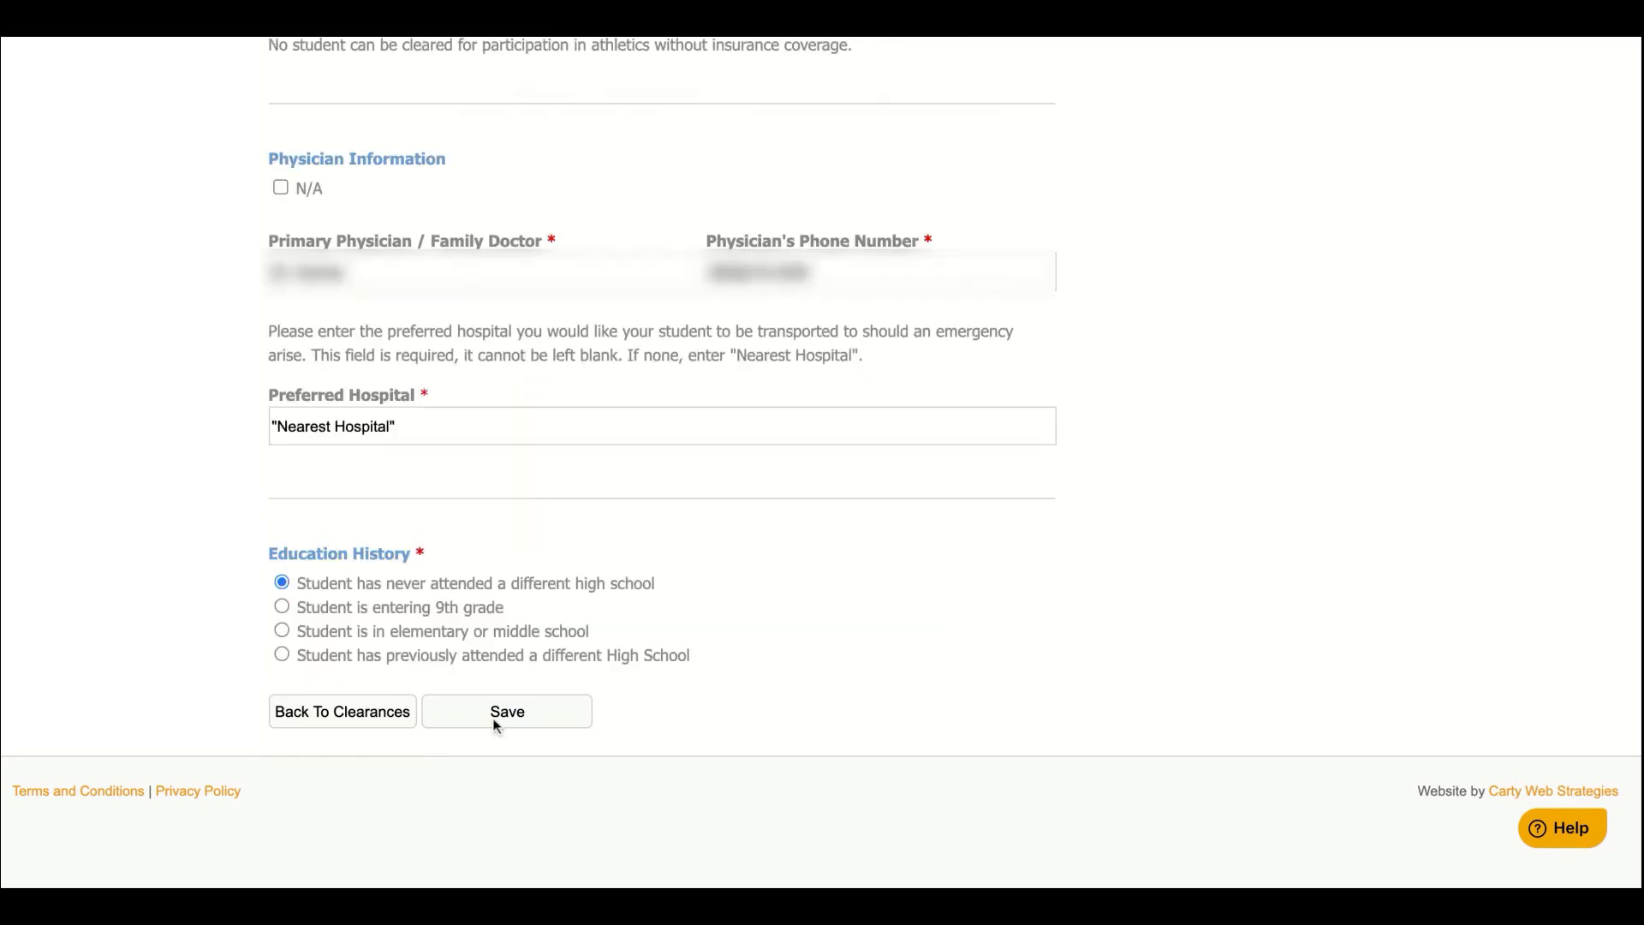
pyautogui.click(497, 723)
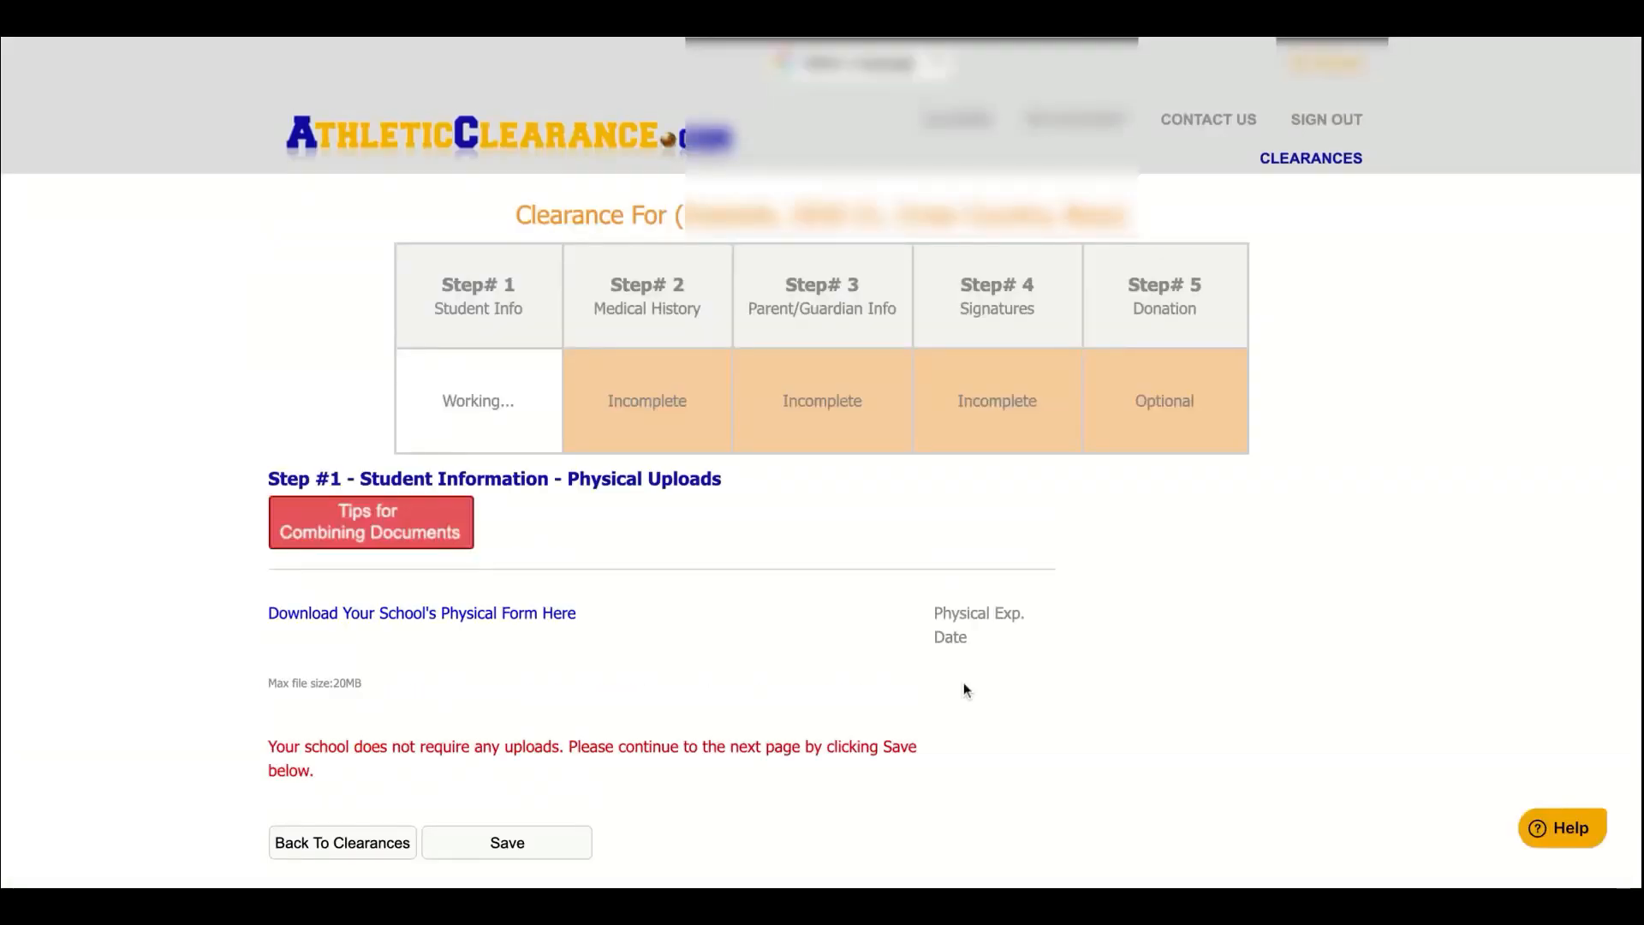
# Save the Physical Uploads page, which needs no uploads, to move on
pyautogui.scroll(-3, 822, 462)
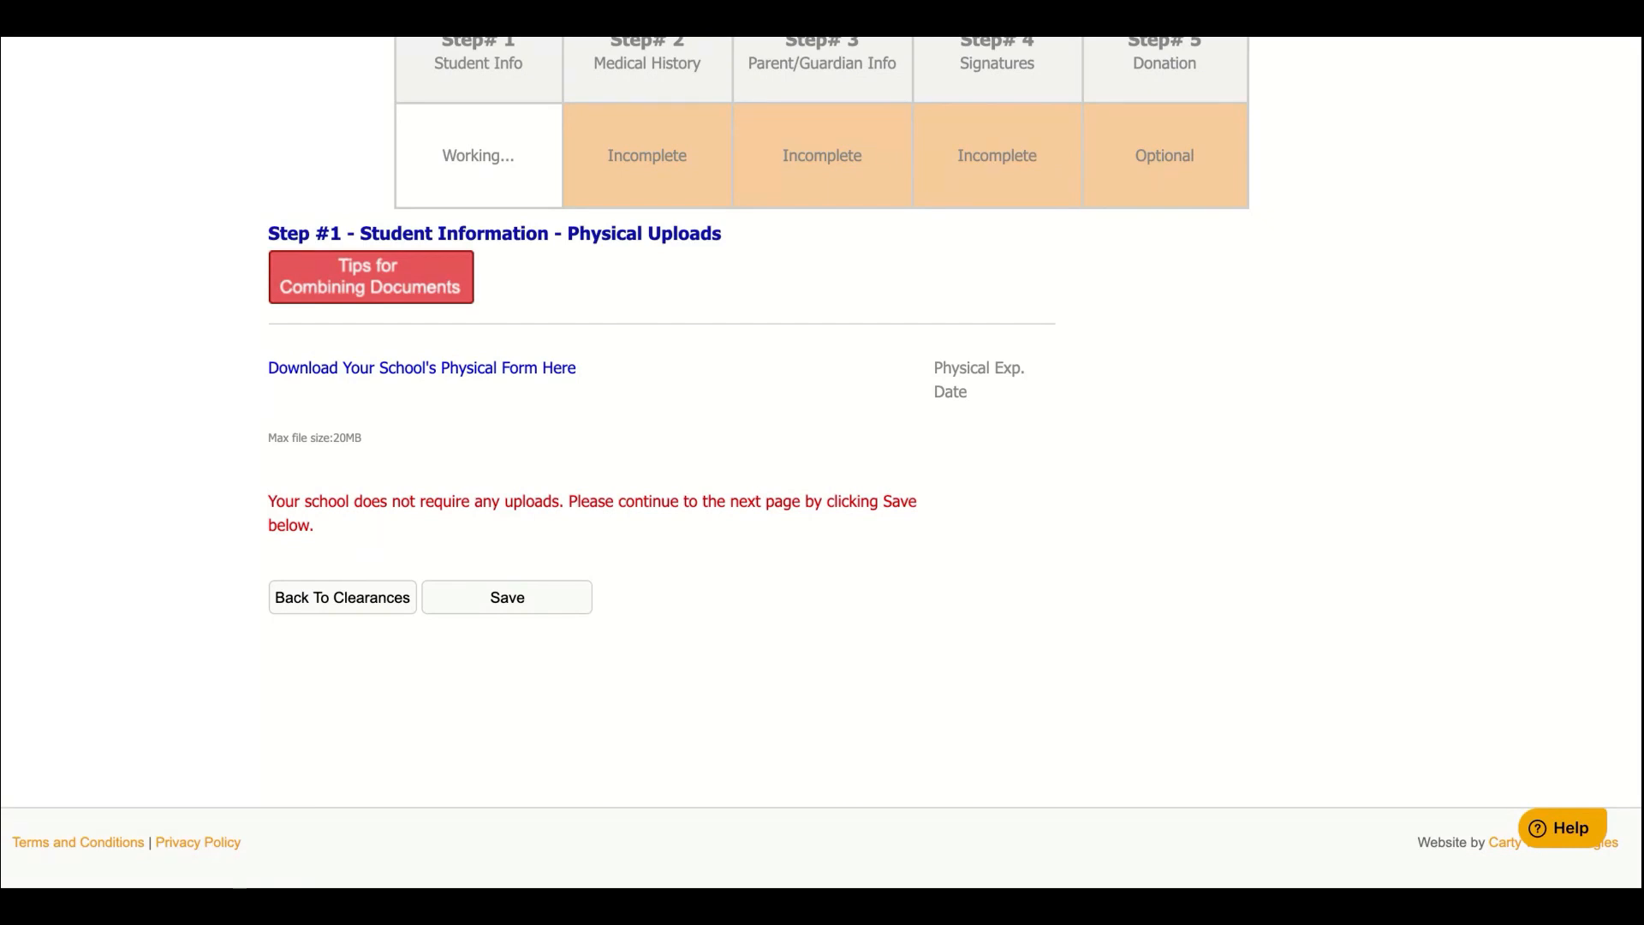
pyautogui.click(489, 595)
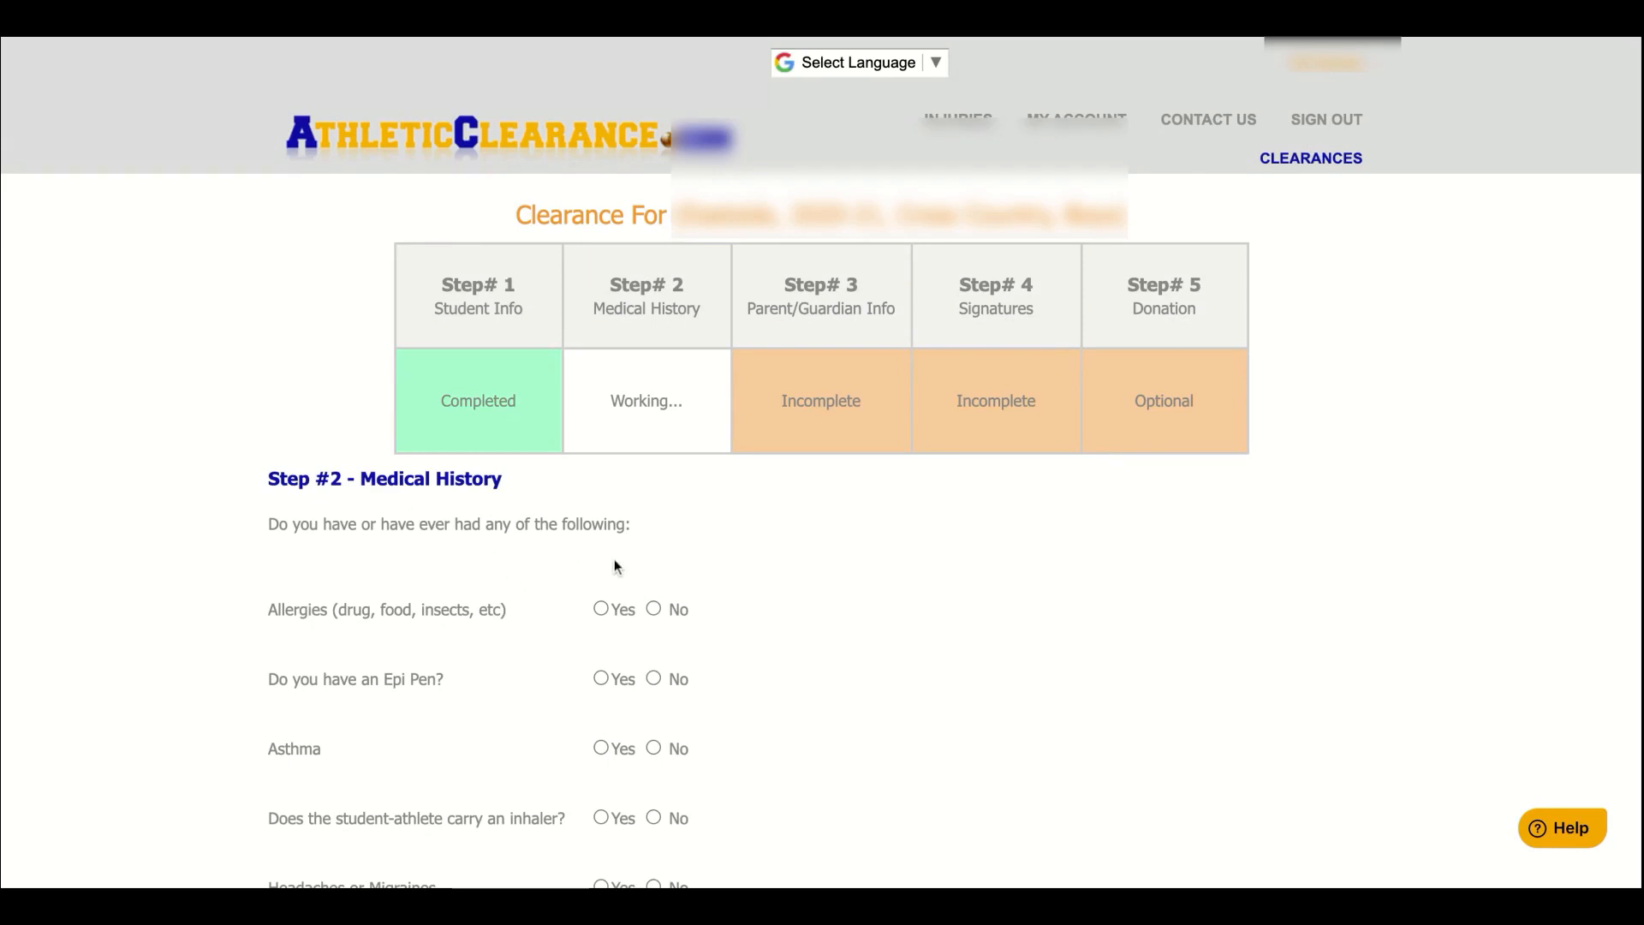
# Save the Step #2 Medical History answers with every question set to No
pyautogui.scroll(-1, 615, 566)
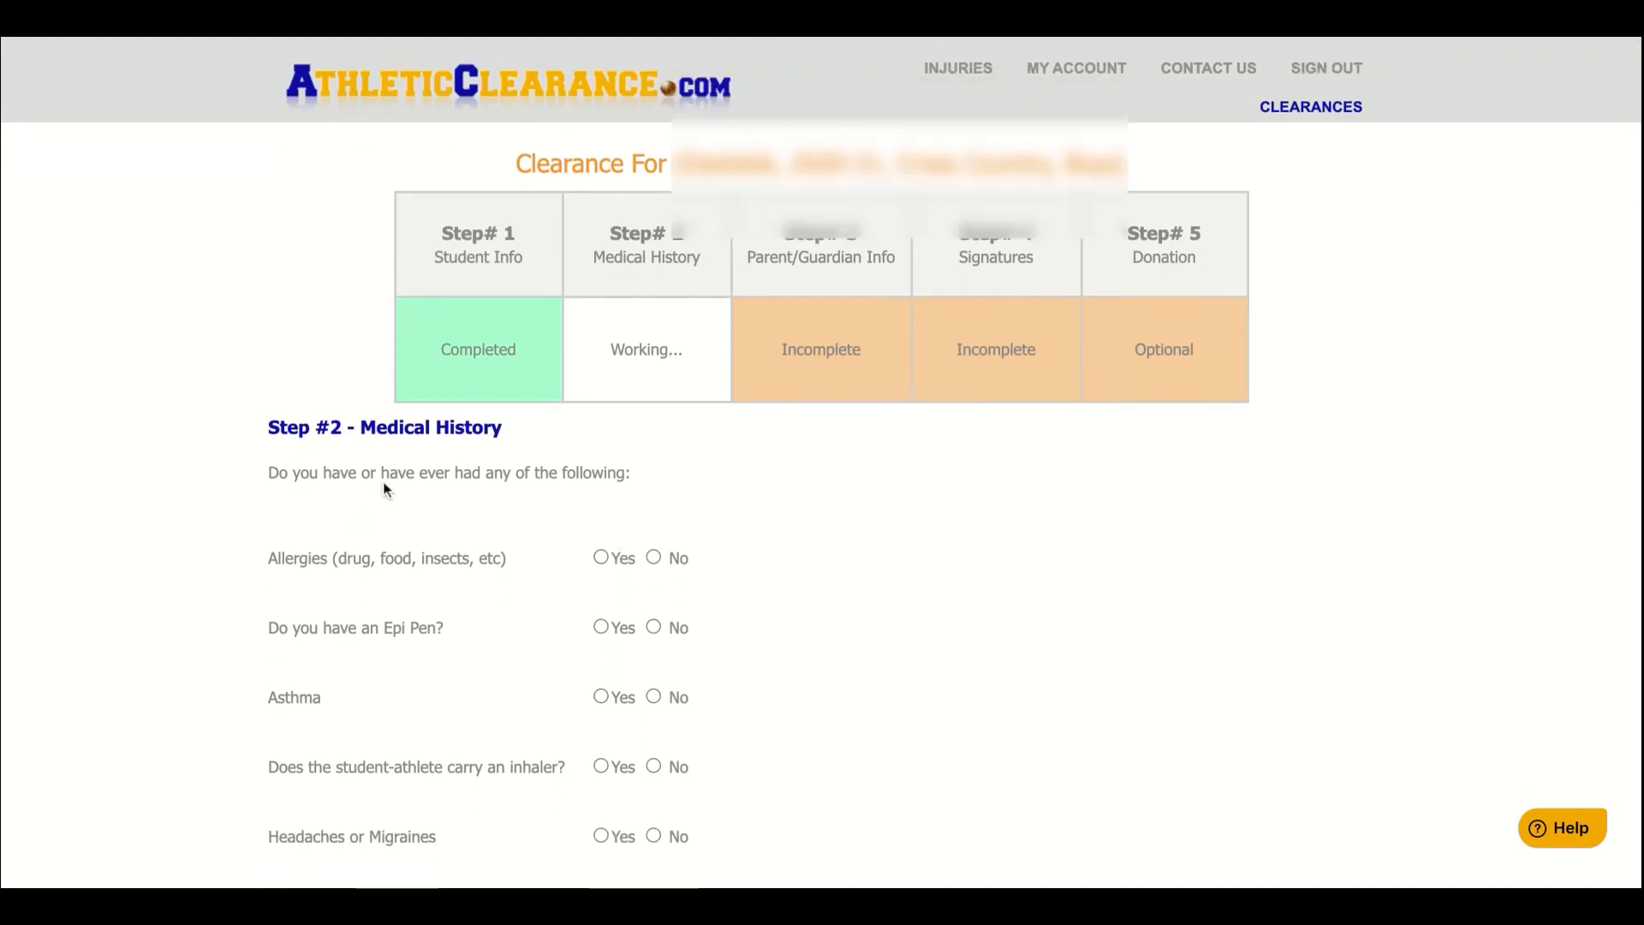
pyautogui.scroll(-3, 1013, 294)
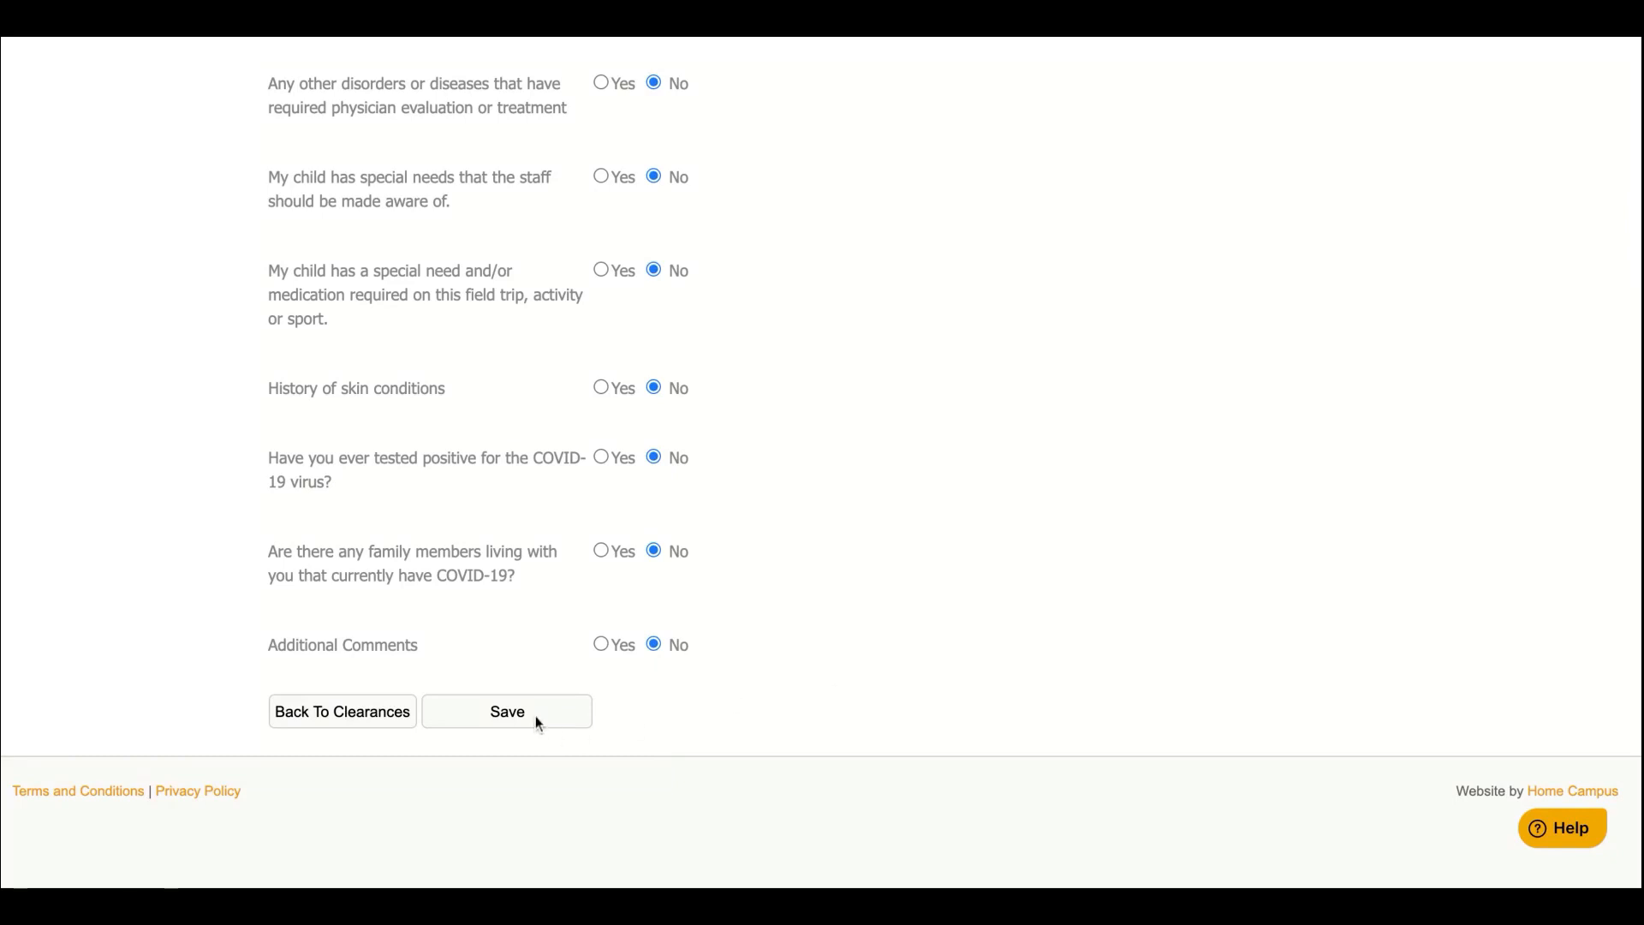
pyautogui.click(538, 724)
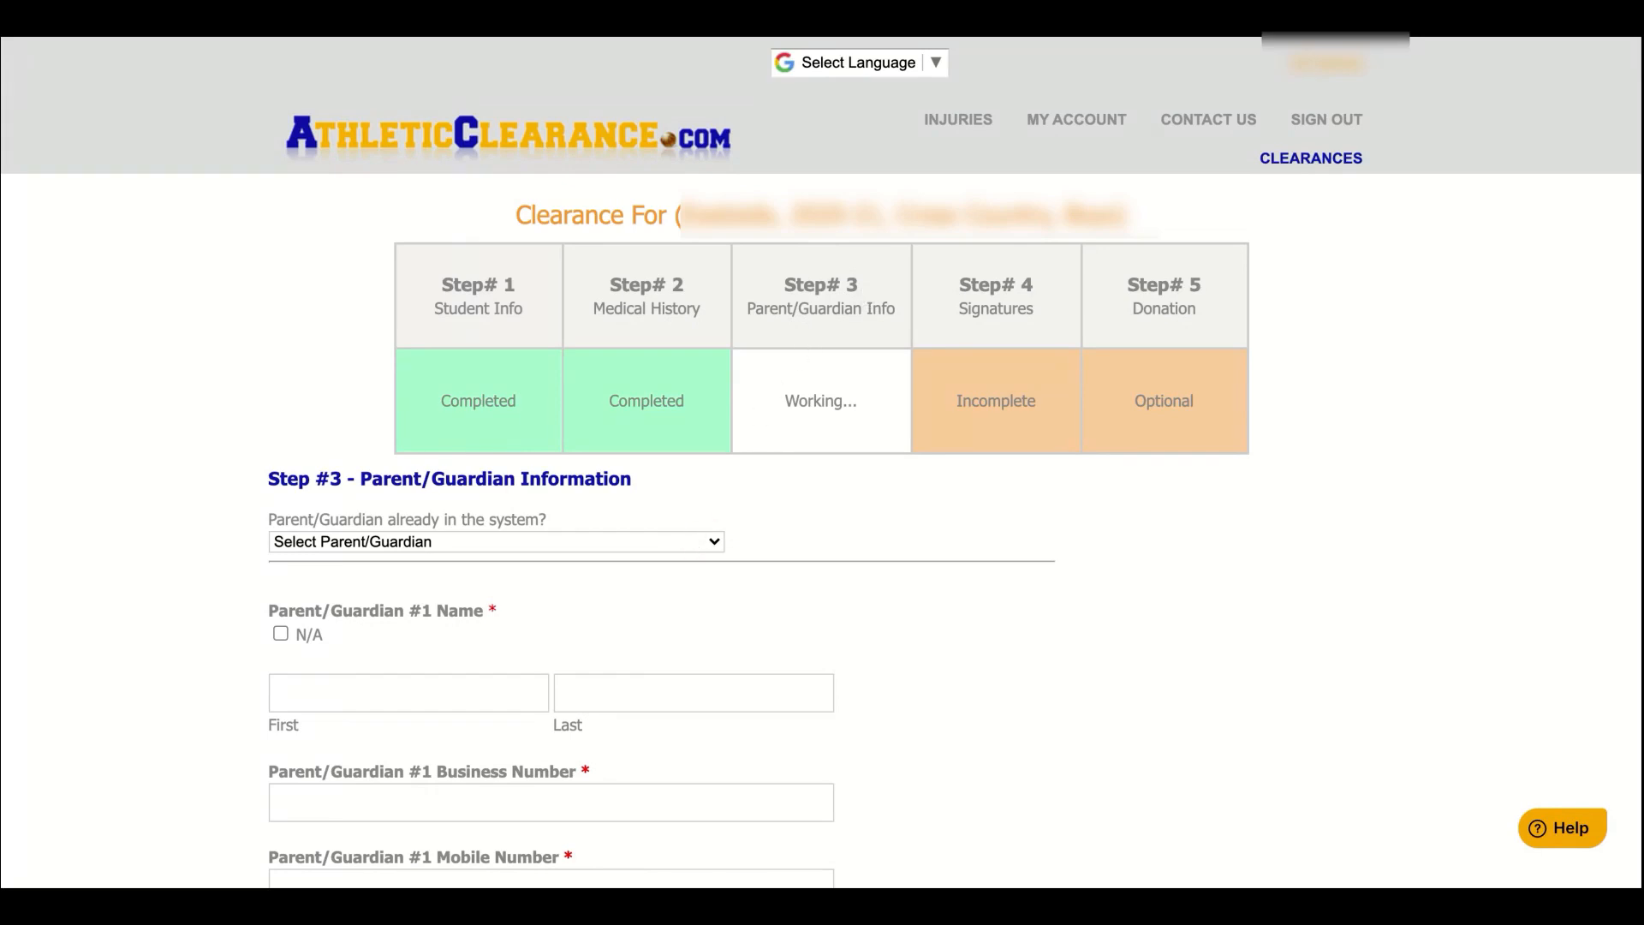
# Enter Parent/Guardian #1's first and last name
pyautogui.click(713, 541)
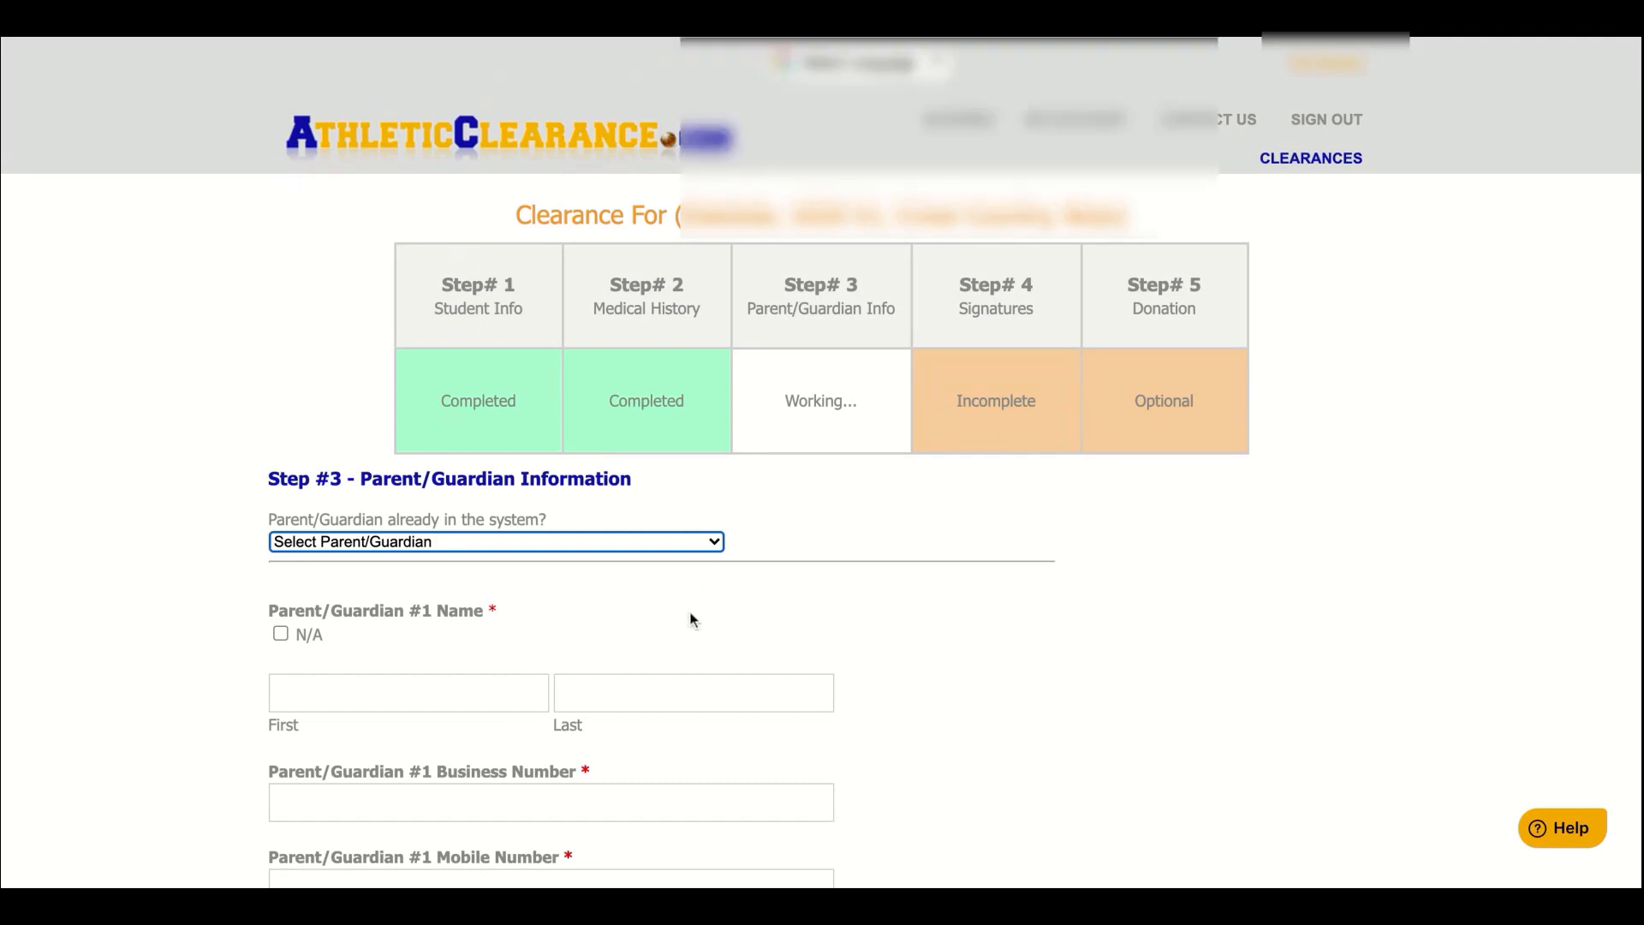
pyautogui.scroll(-3, 690, 616)
pyautogui.click(507, 506)
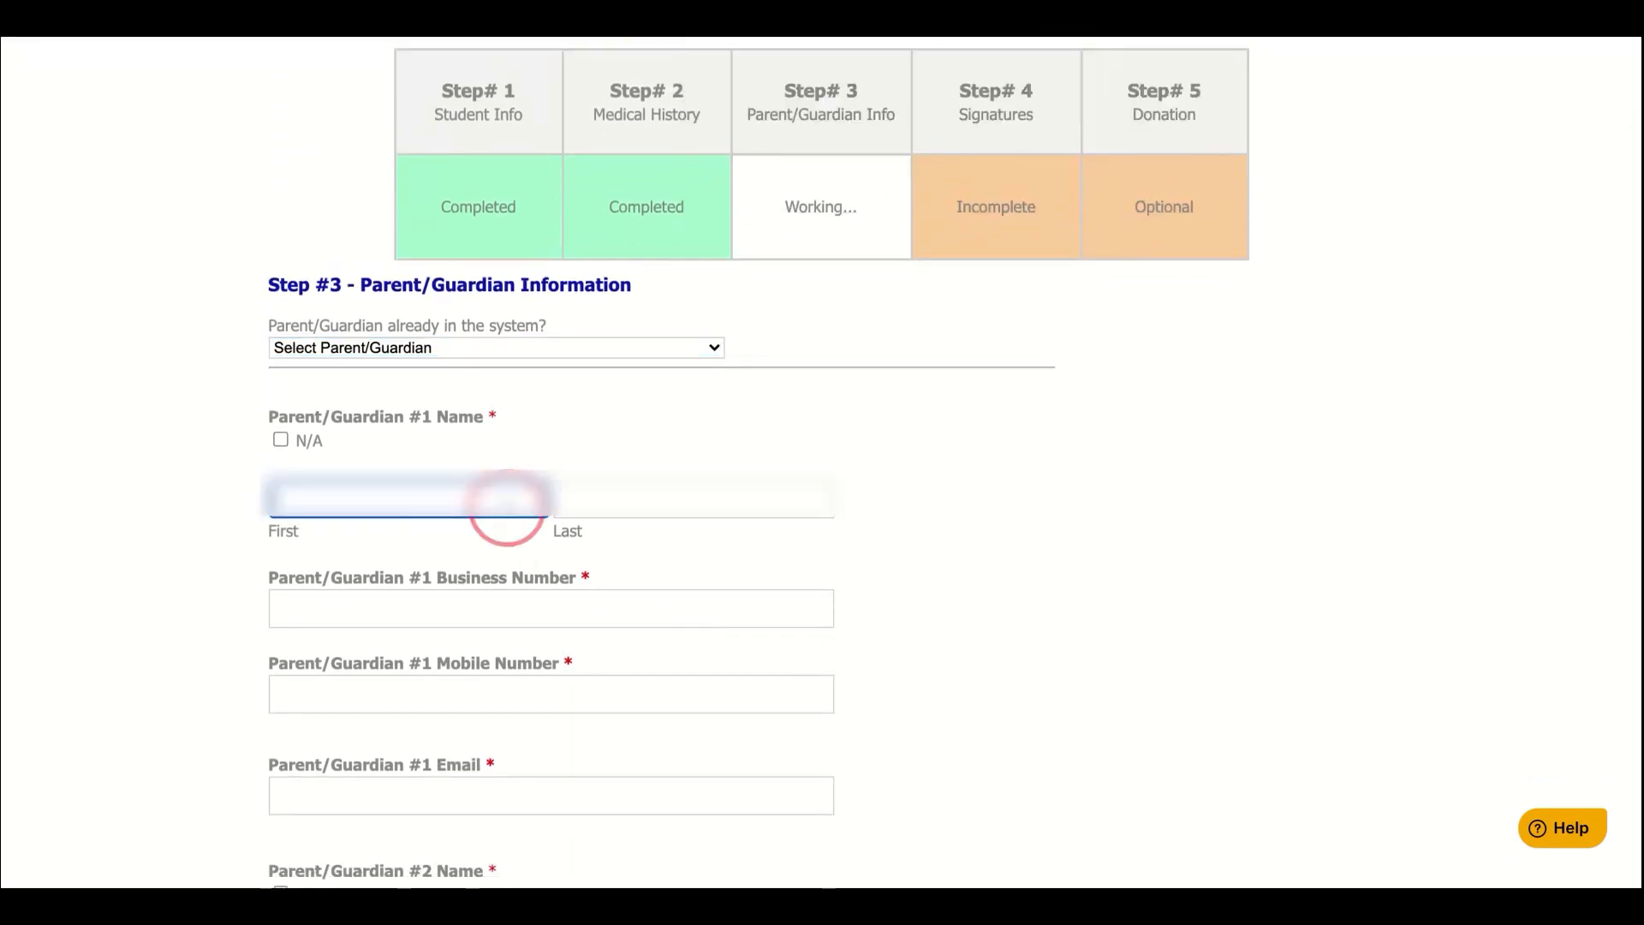
pyautogui.write('Test')
pyautogui.press('BackSpace')
pyautogui.press('BackSpace')
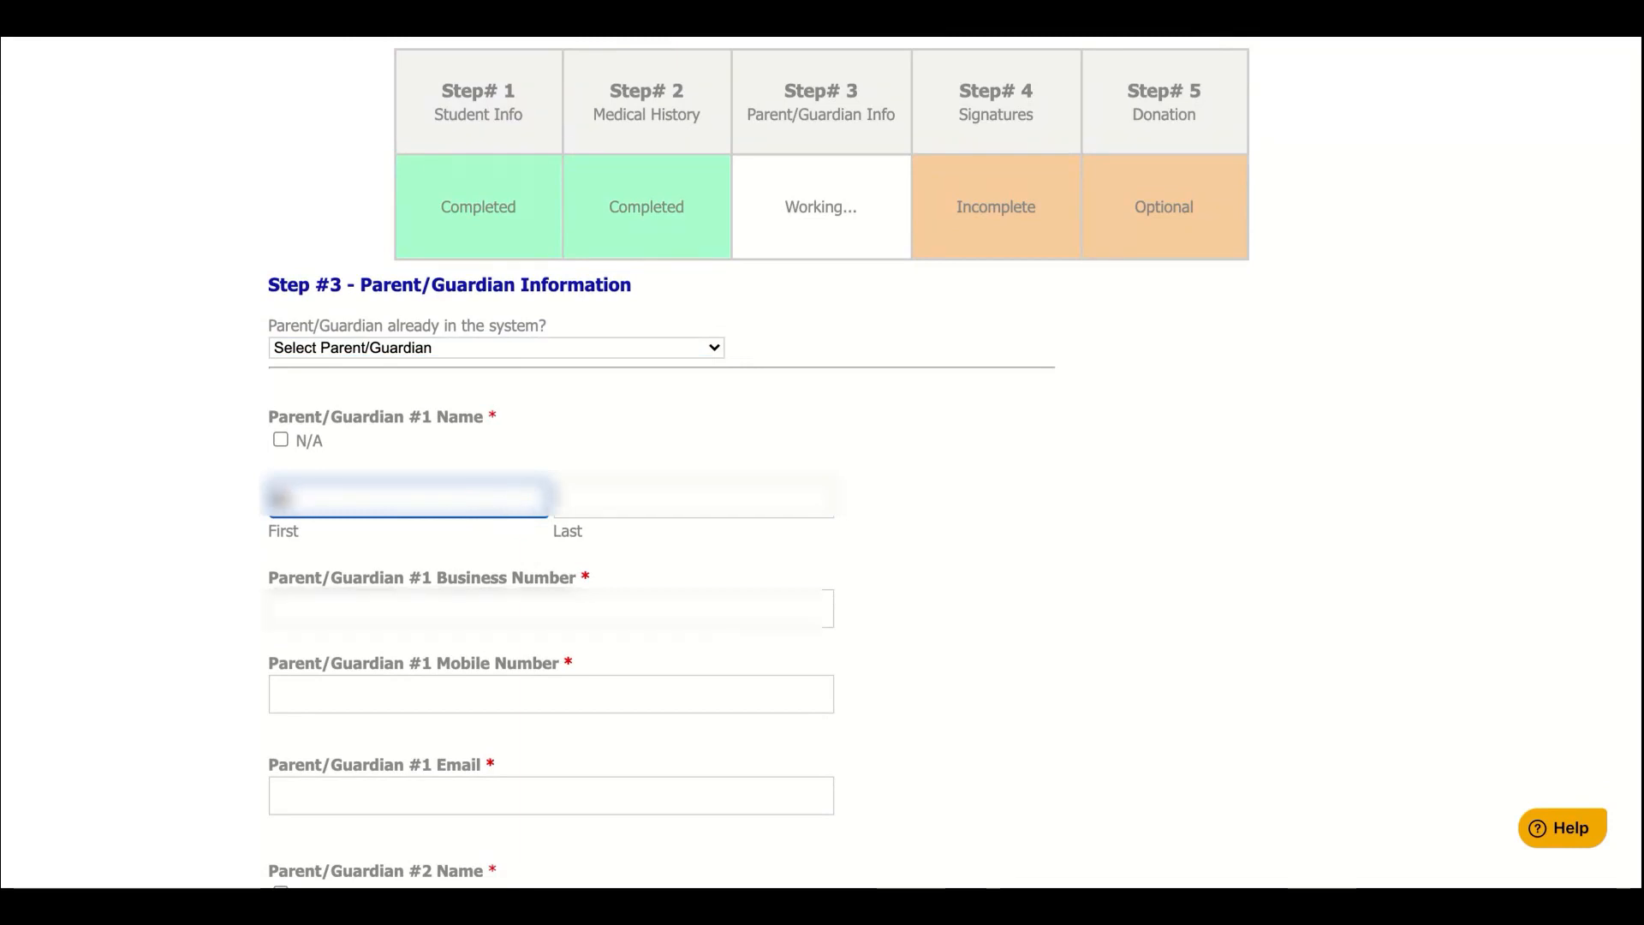
pyautogui.write('e')
pyautogui.click(668, 514)
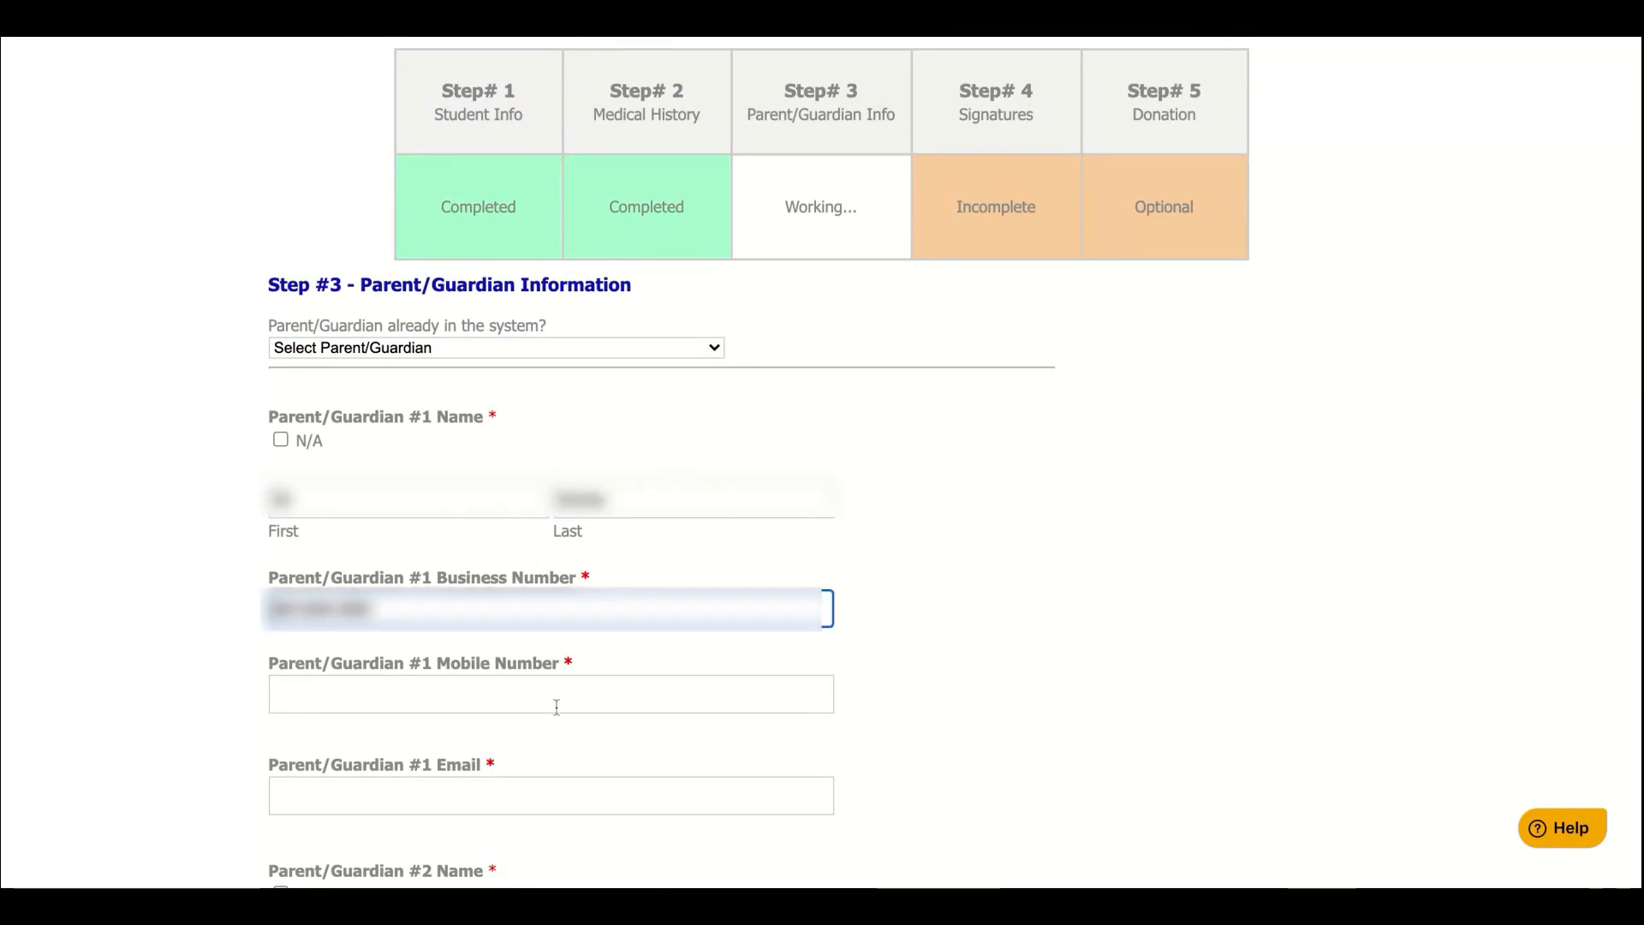
pyautogui.write('0')
# Fill in the guardian's mobile number and e-mail address
pyautogui.click(509, 696)
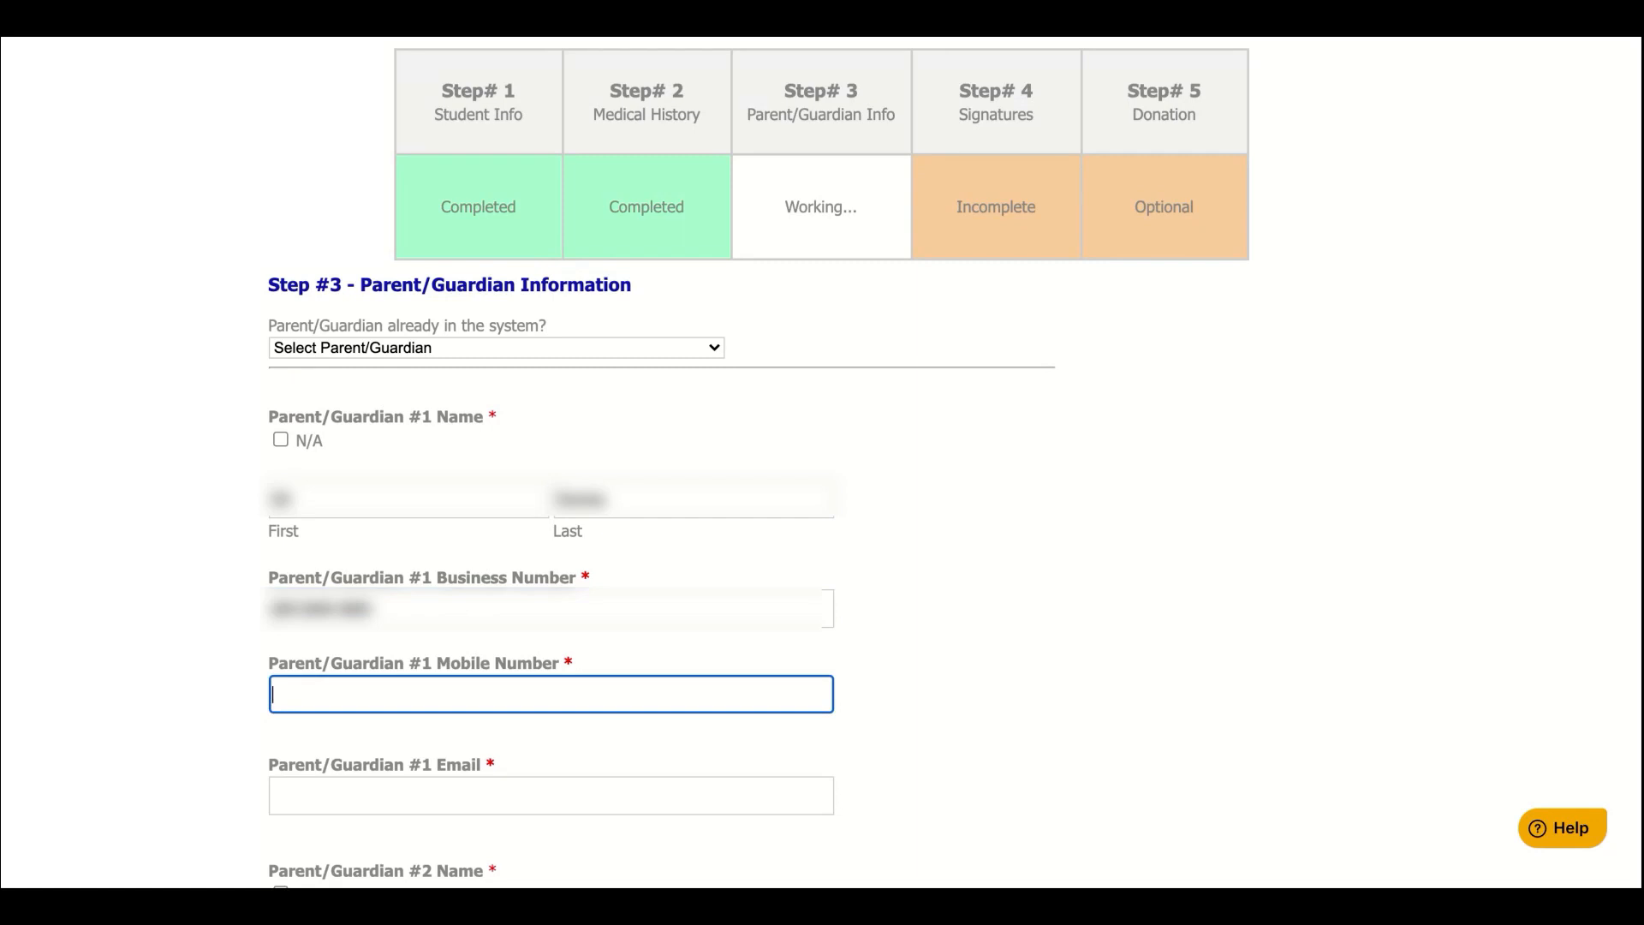
pyautogui.write('555555')
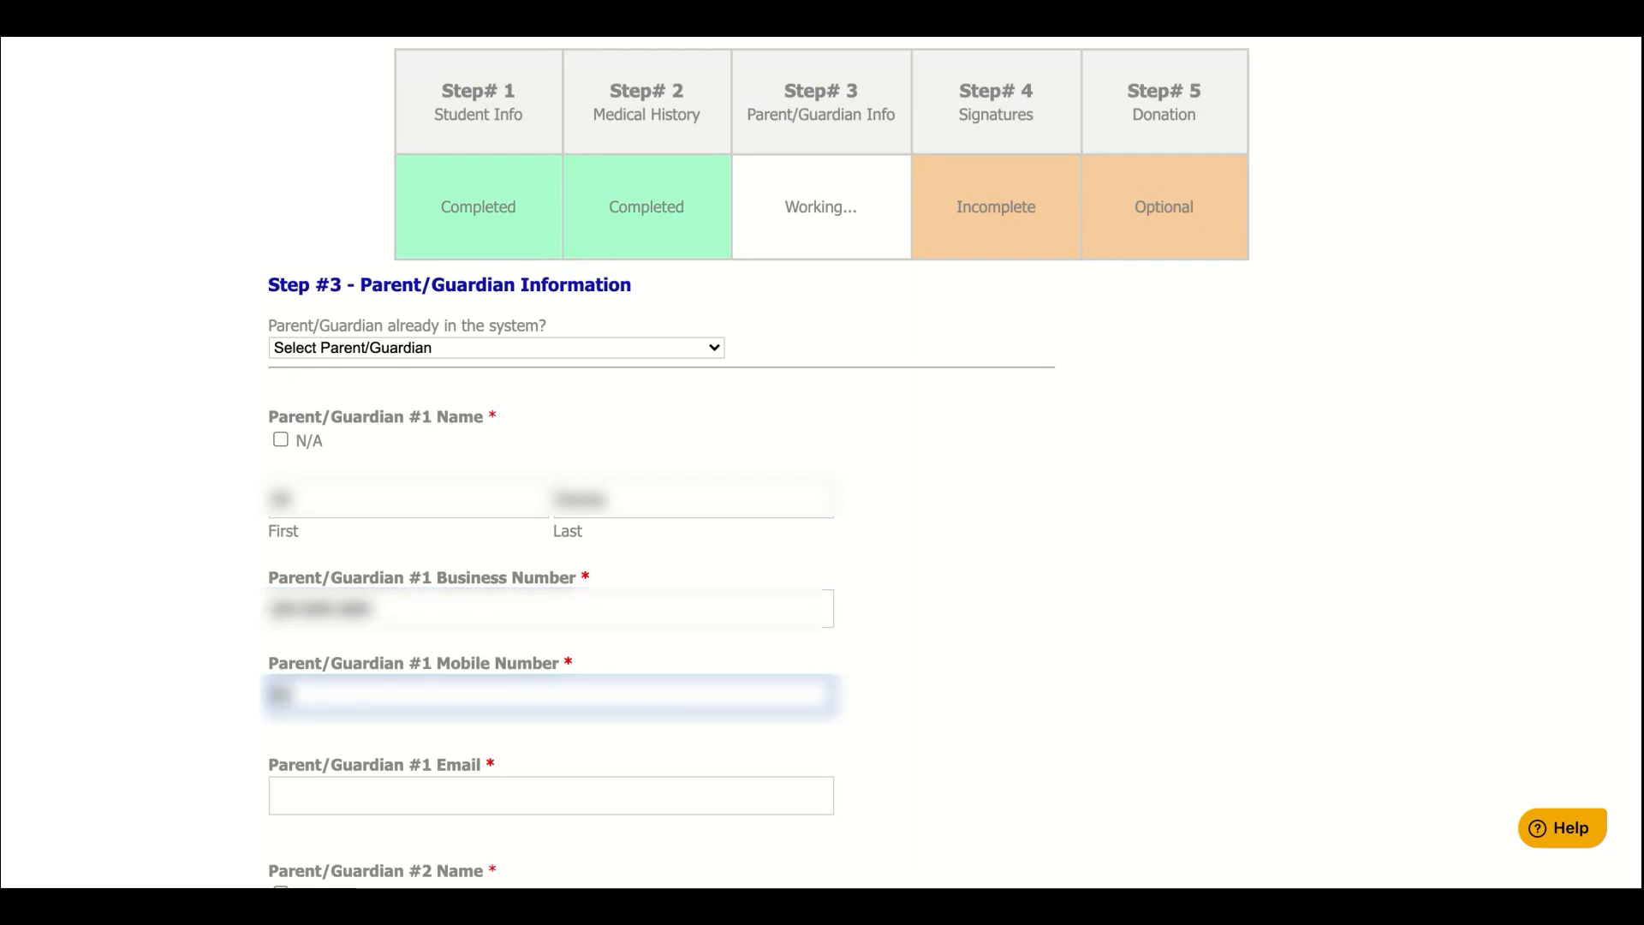
pyautogui.write('5-5555')
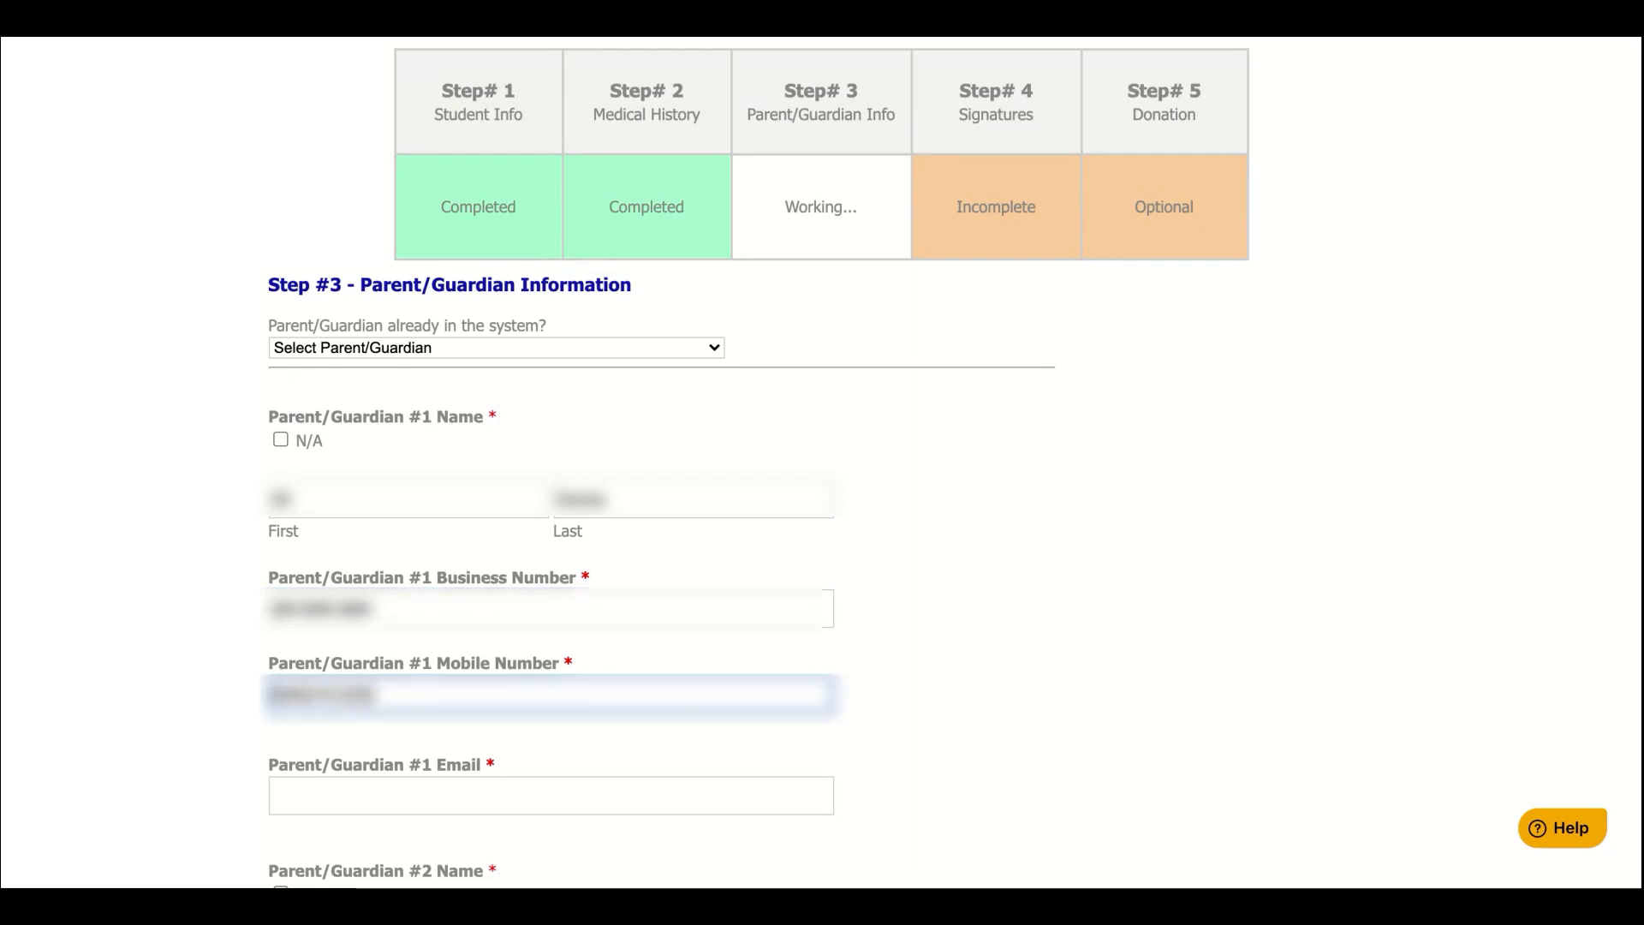
pyautogui.scroll(-3, 525, 771)
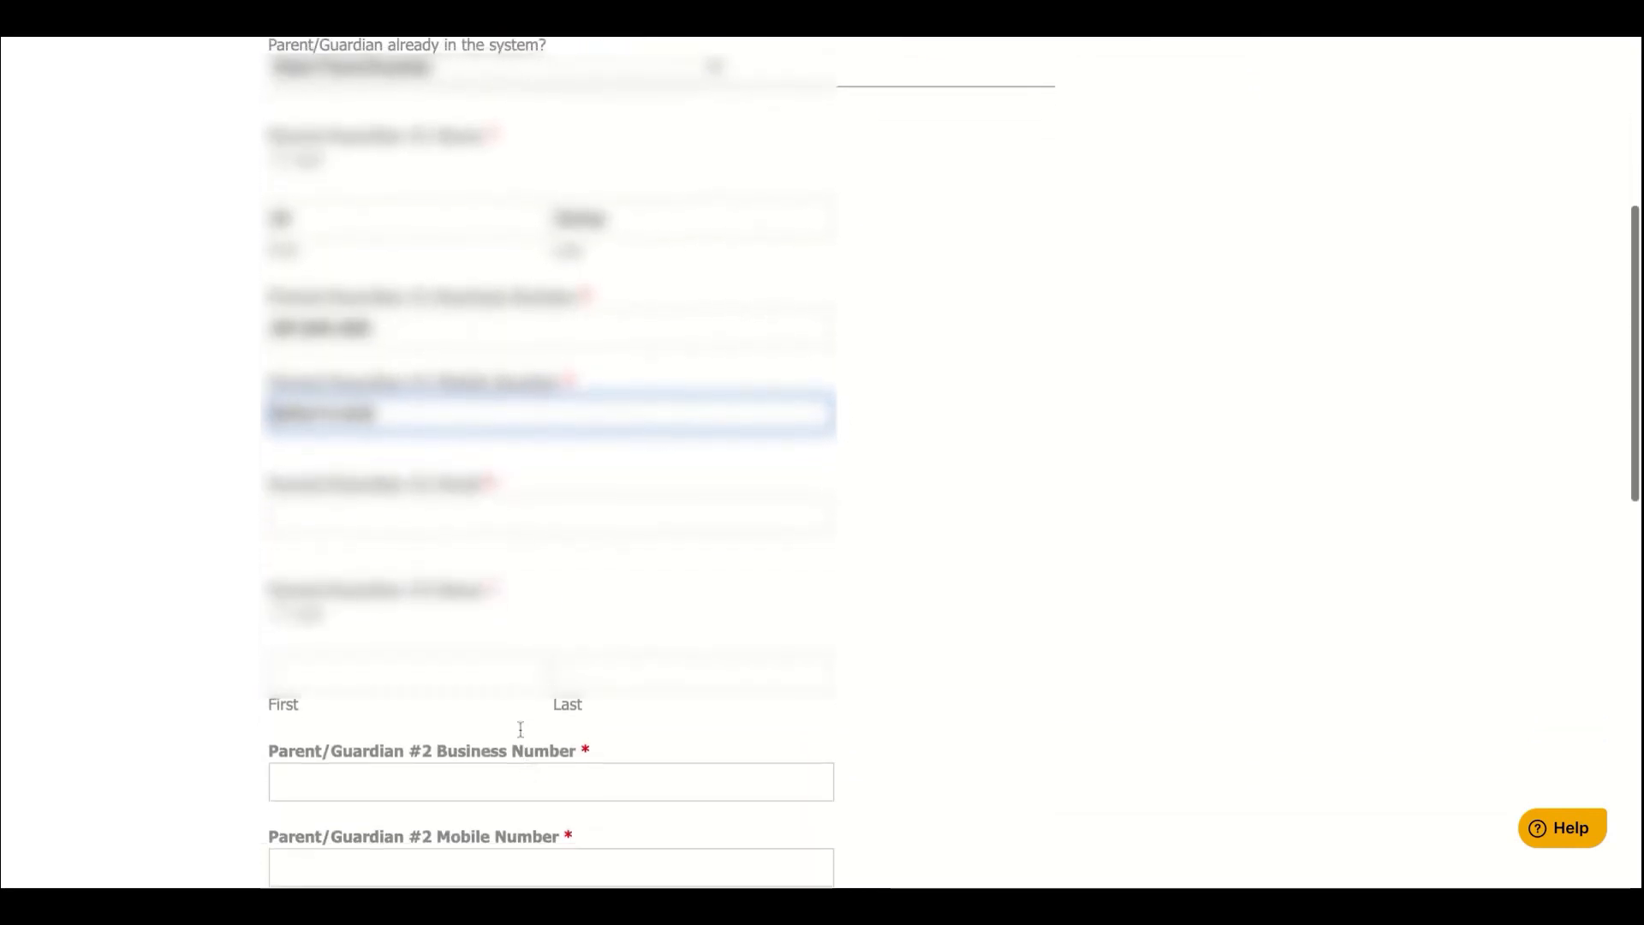
pyautogui.click(497, 523)
pyautogui.write('test')
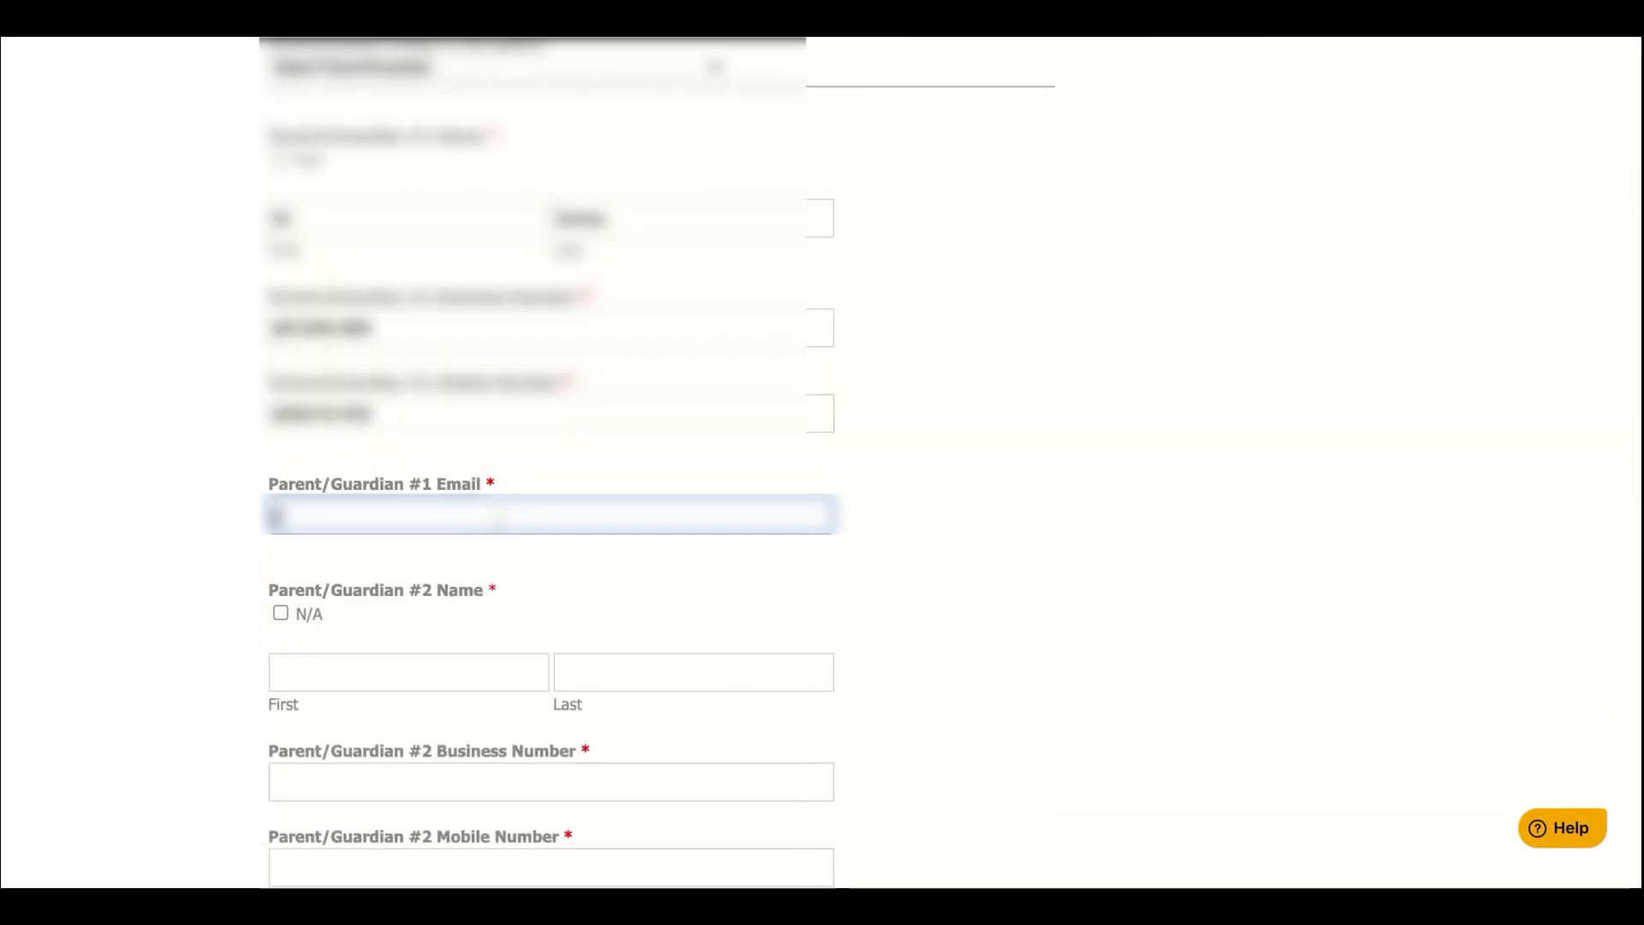
pyautogui.press('BackSpace')
pyautogui.press('BackSpace')
pyautogui.press('BackSpace')
pyautogui.press('BackSpace')
pyautogui.write('pare')
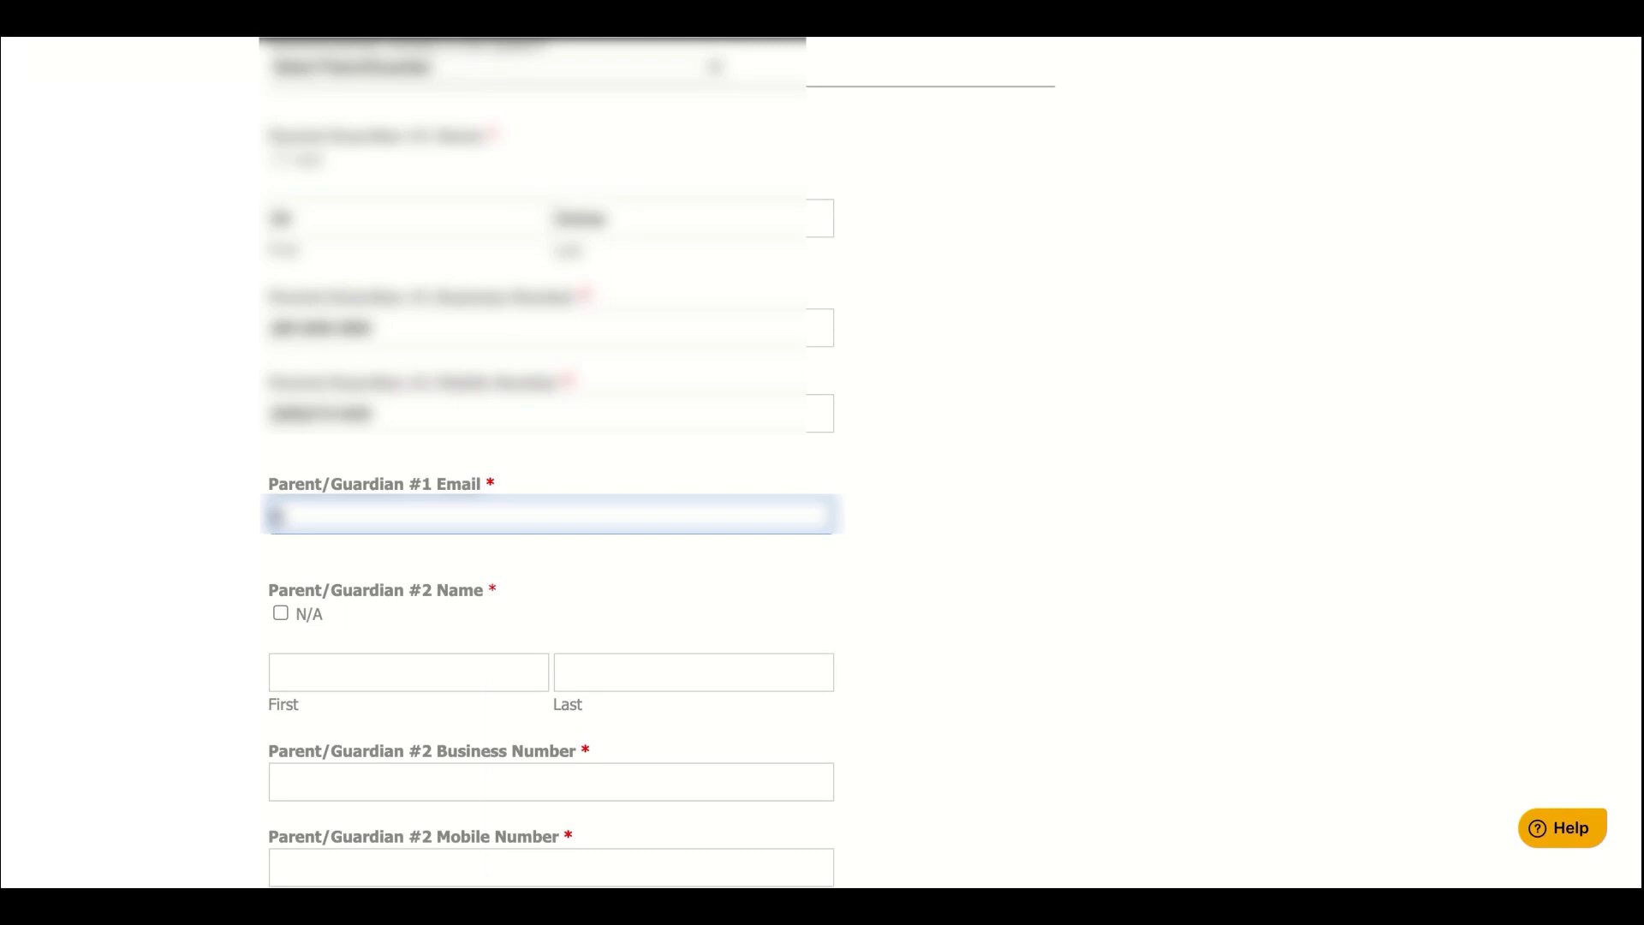
pyautogui.write('nt@parent')
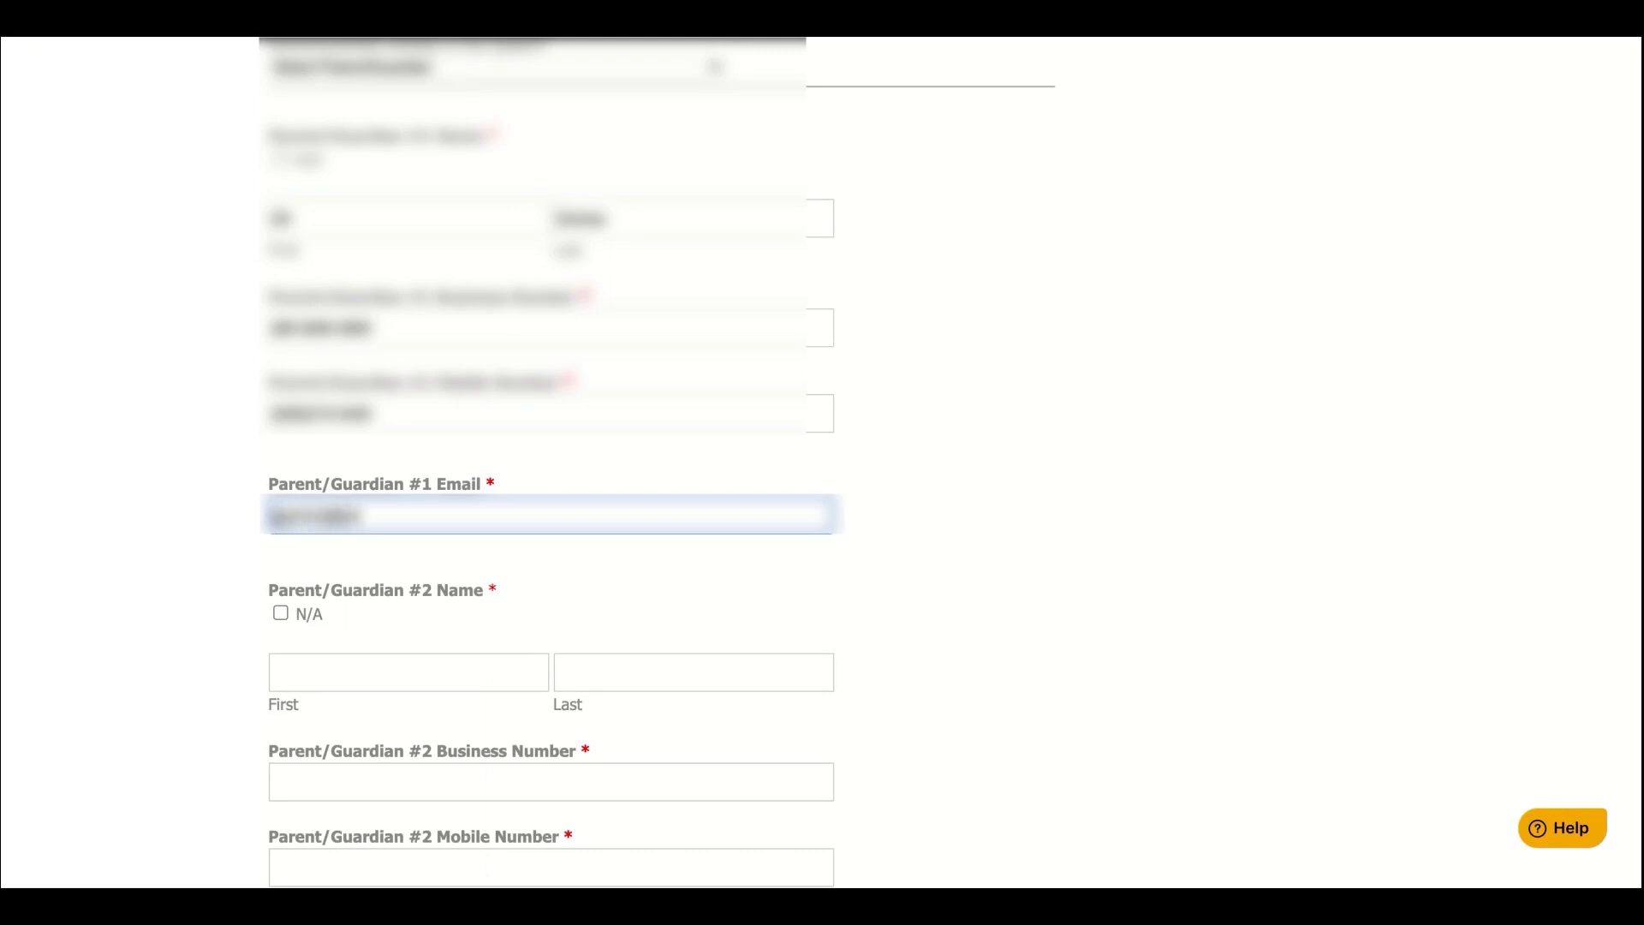
pyautogui.write('.ca')
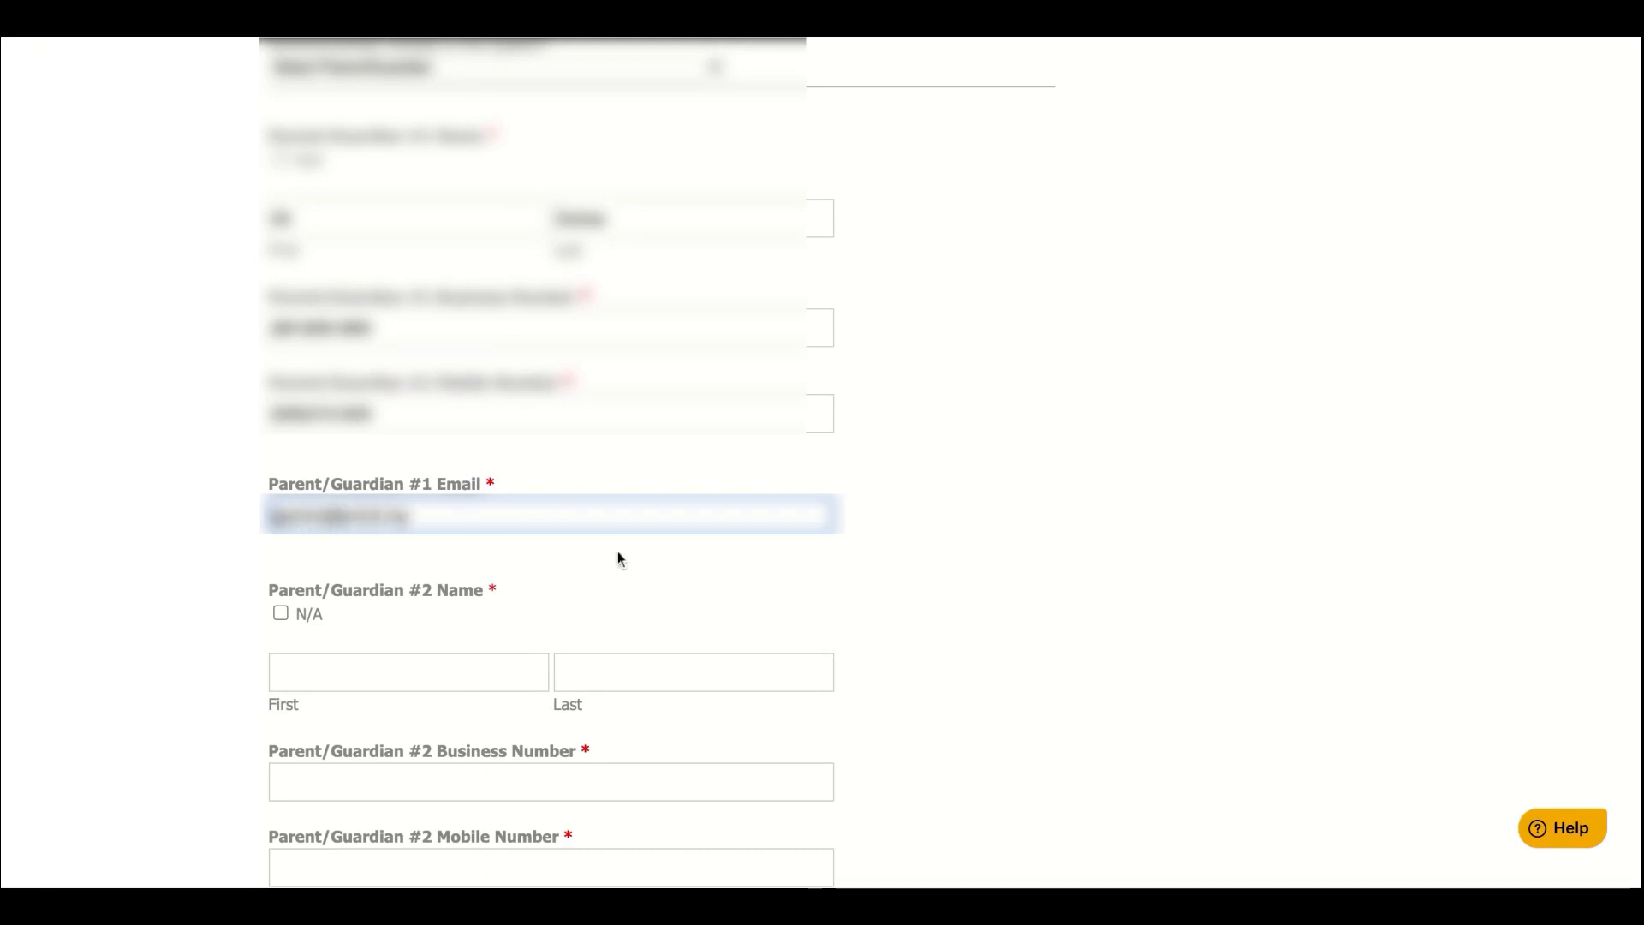
pyautogui.scroll(-1, 618, 552)
pyautogui.scroll(-3, 618, 559)
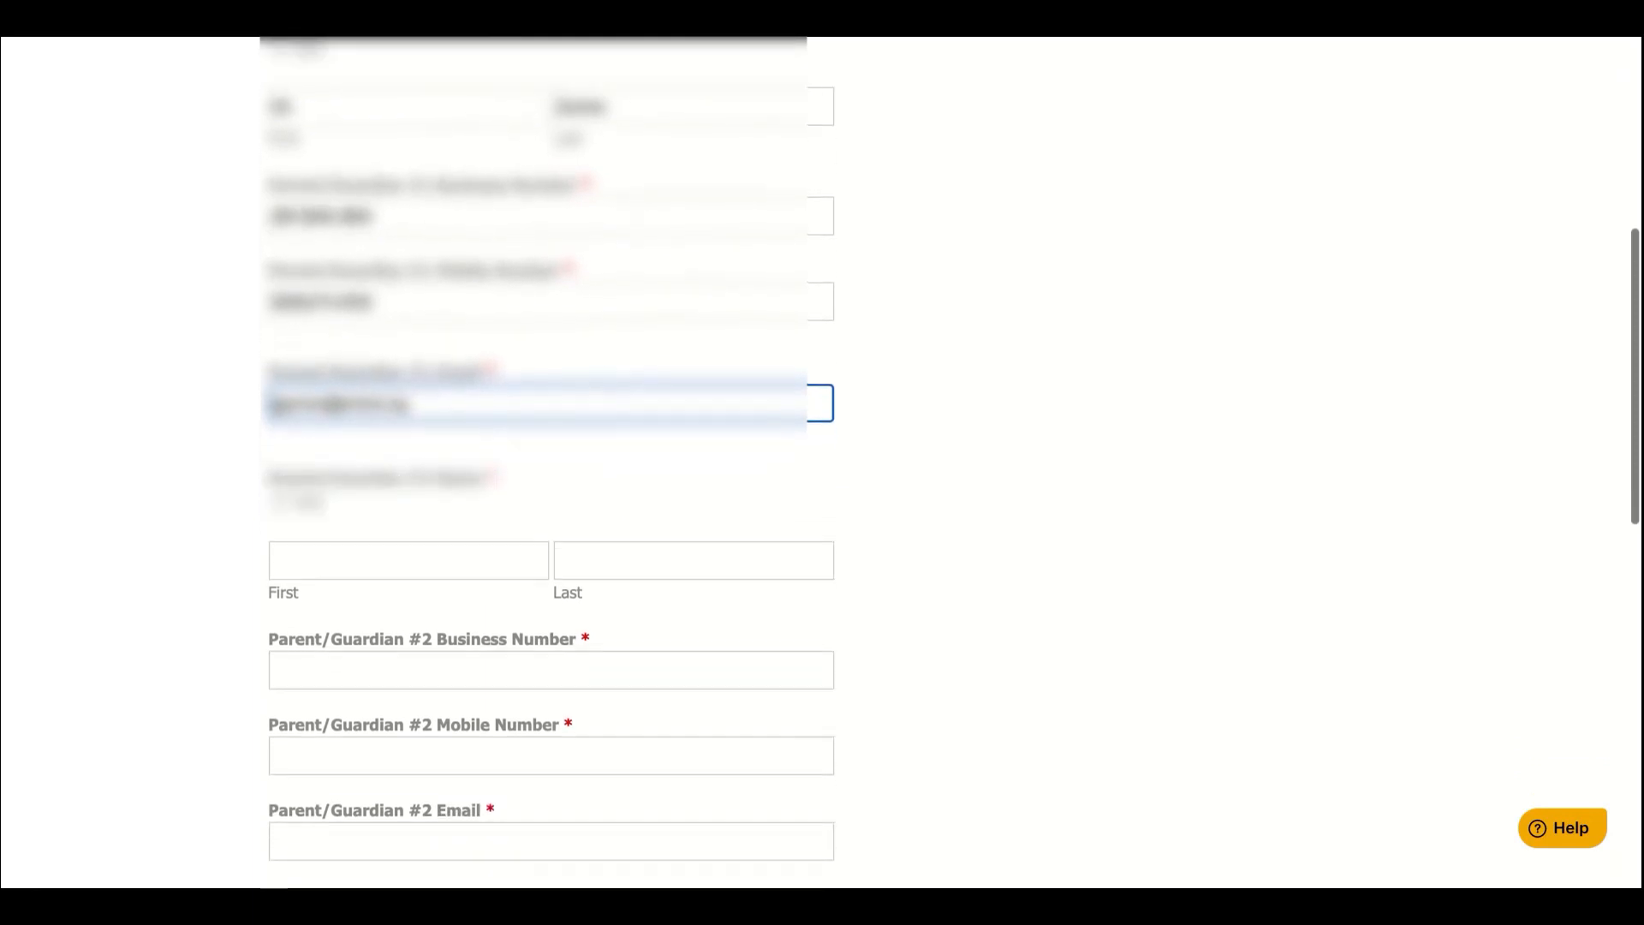
pyautogui.scroll(3, 548, 462)
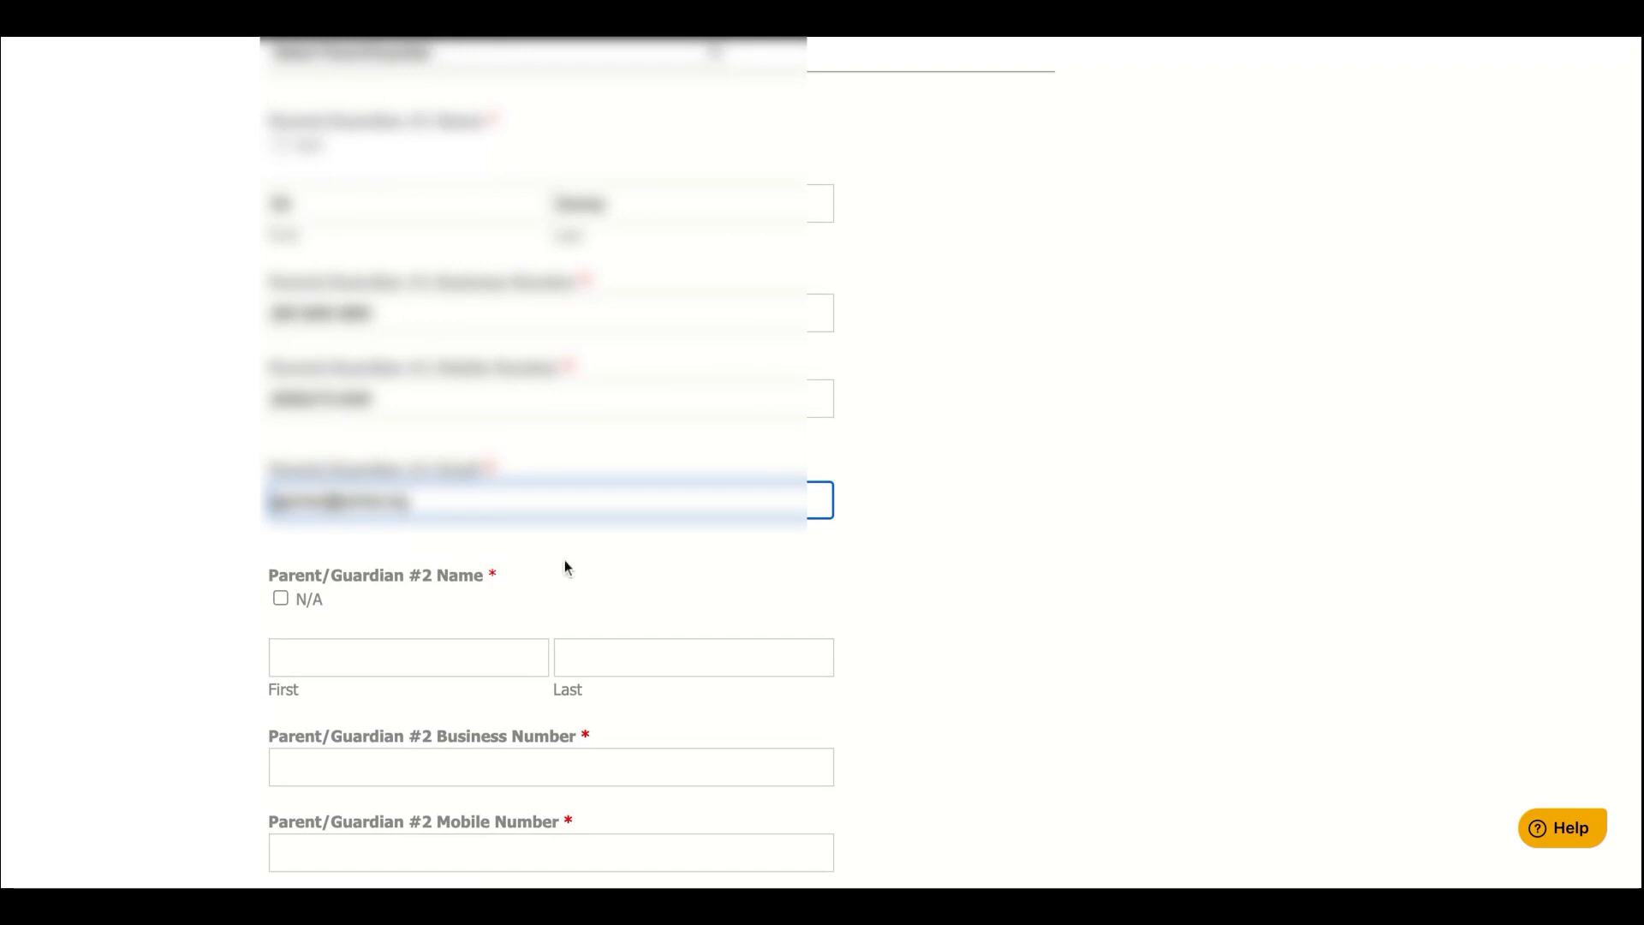
pyautogui.scroll(-3, 448, 596)
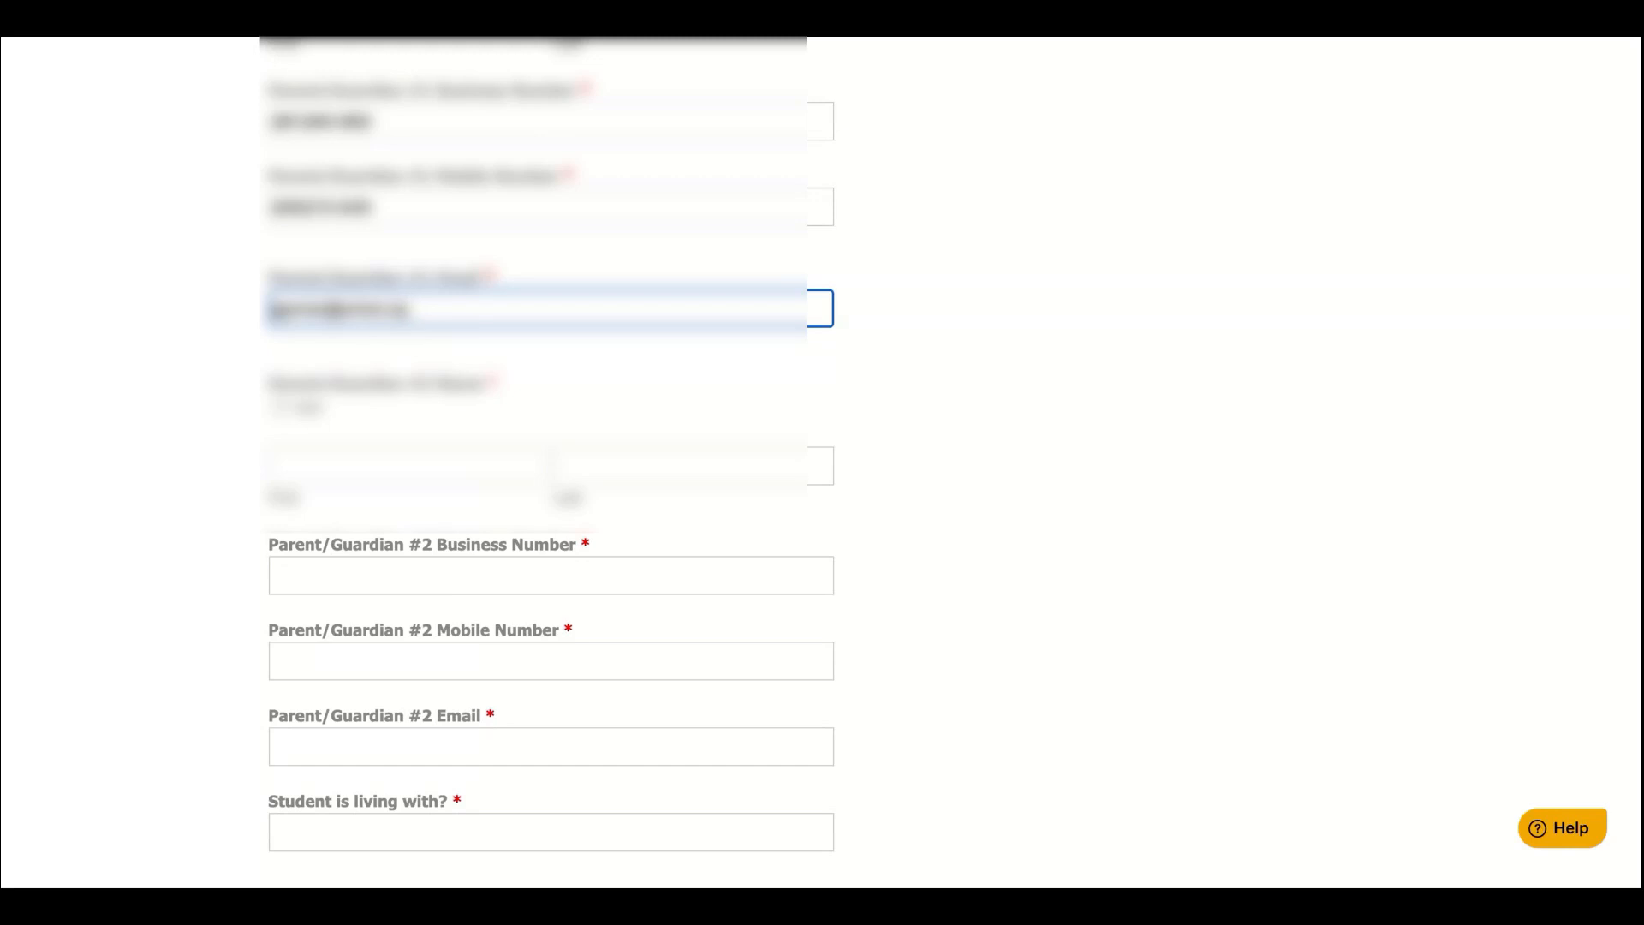
# Mark Parent/Guardian #2 N/A and enter the emergency contact's name, relationship 'Mom' and phone number
pyautogui.click(283, 418)
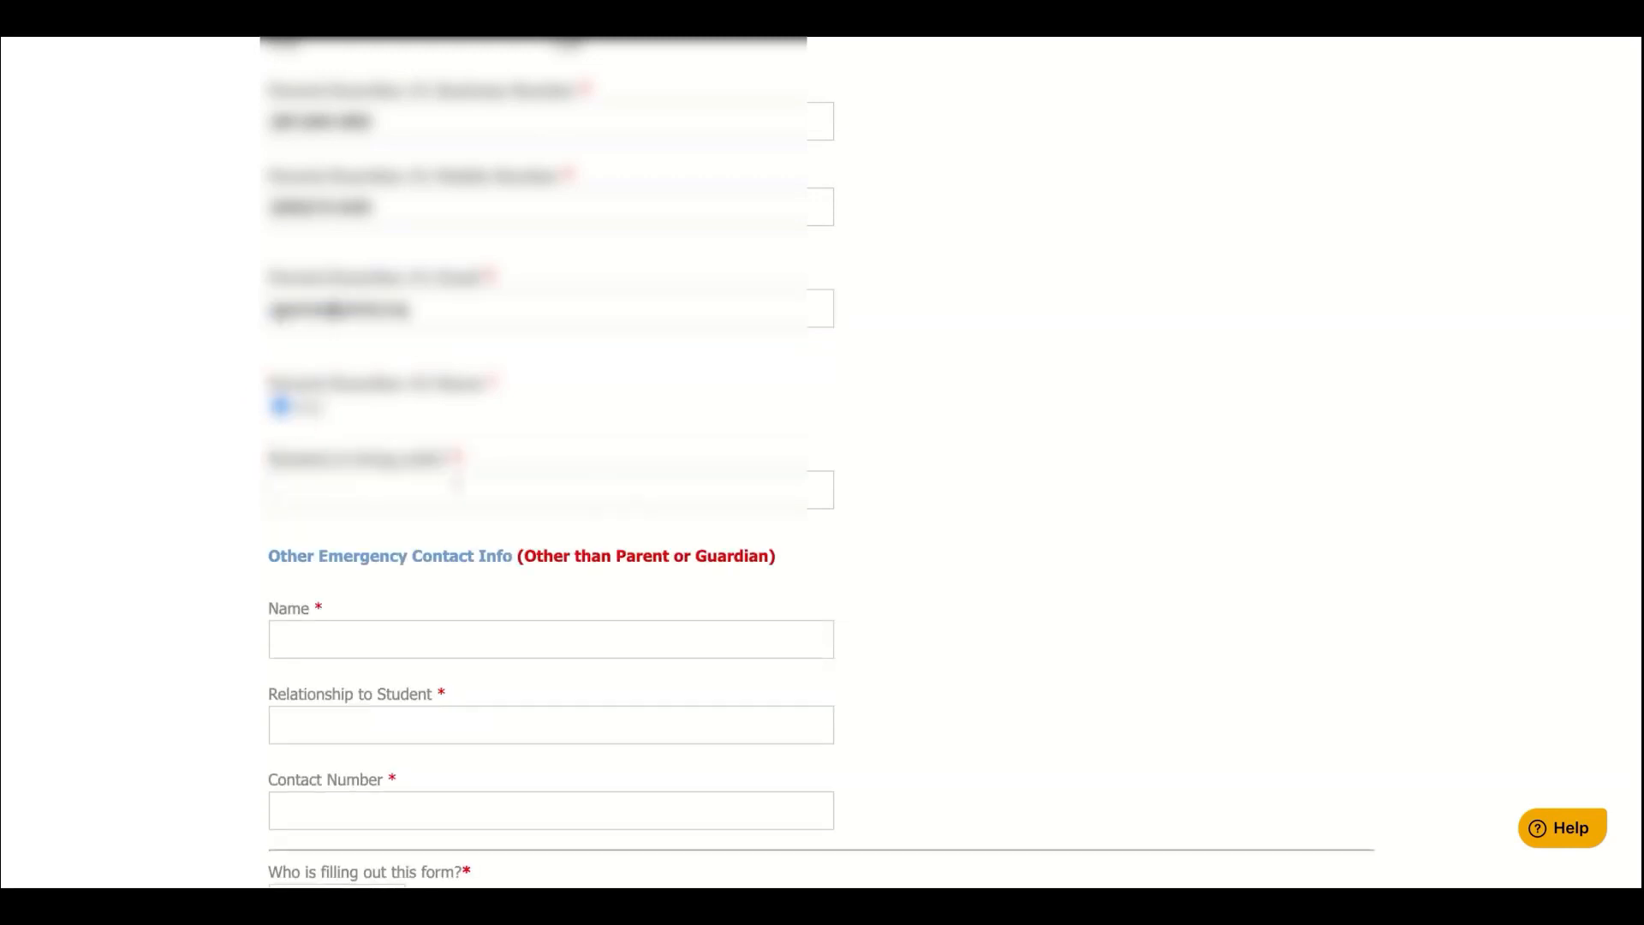
pyautogui.scroll(-3, 457, 484)
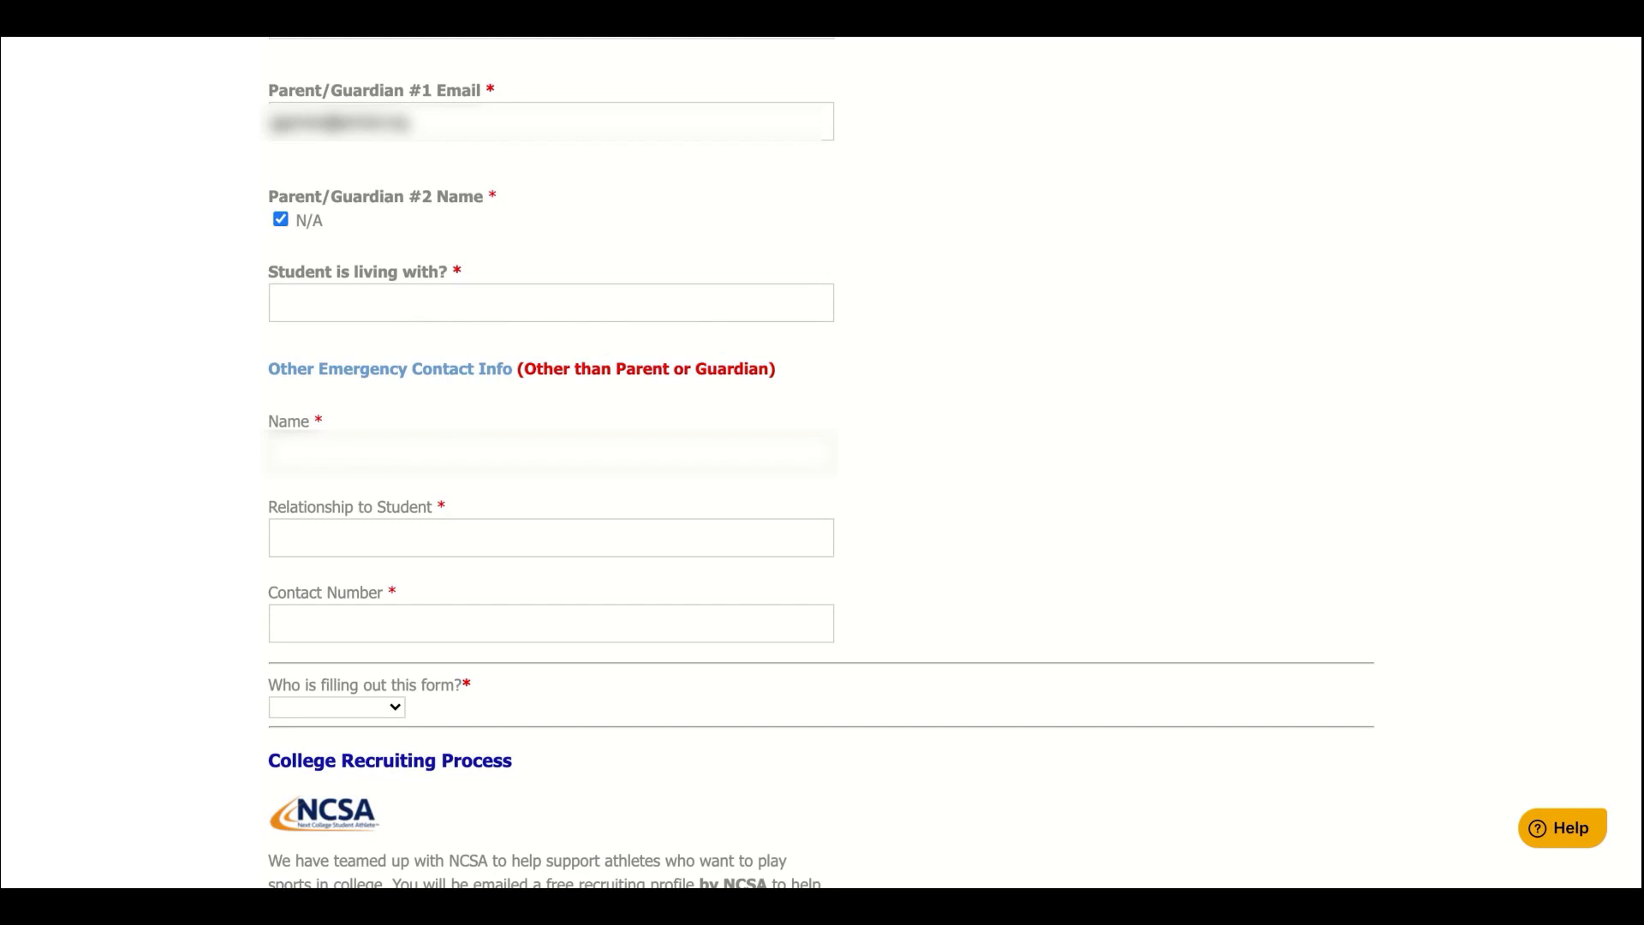
pyautogui.click(330, 456)
pyautogui.write('Friend')
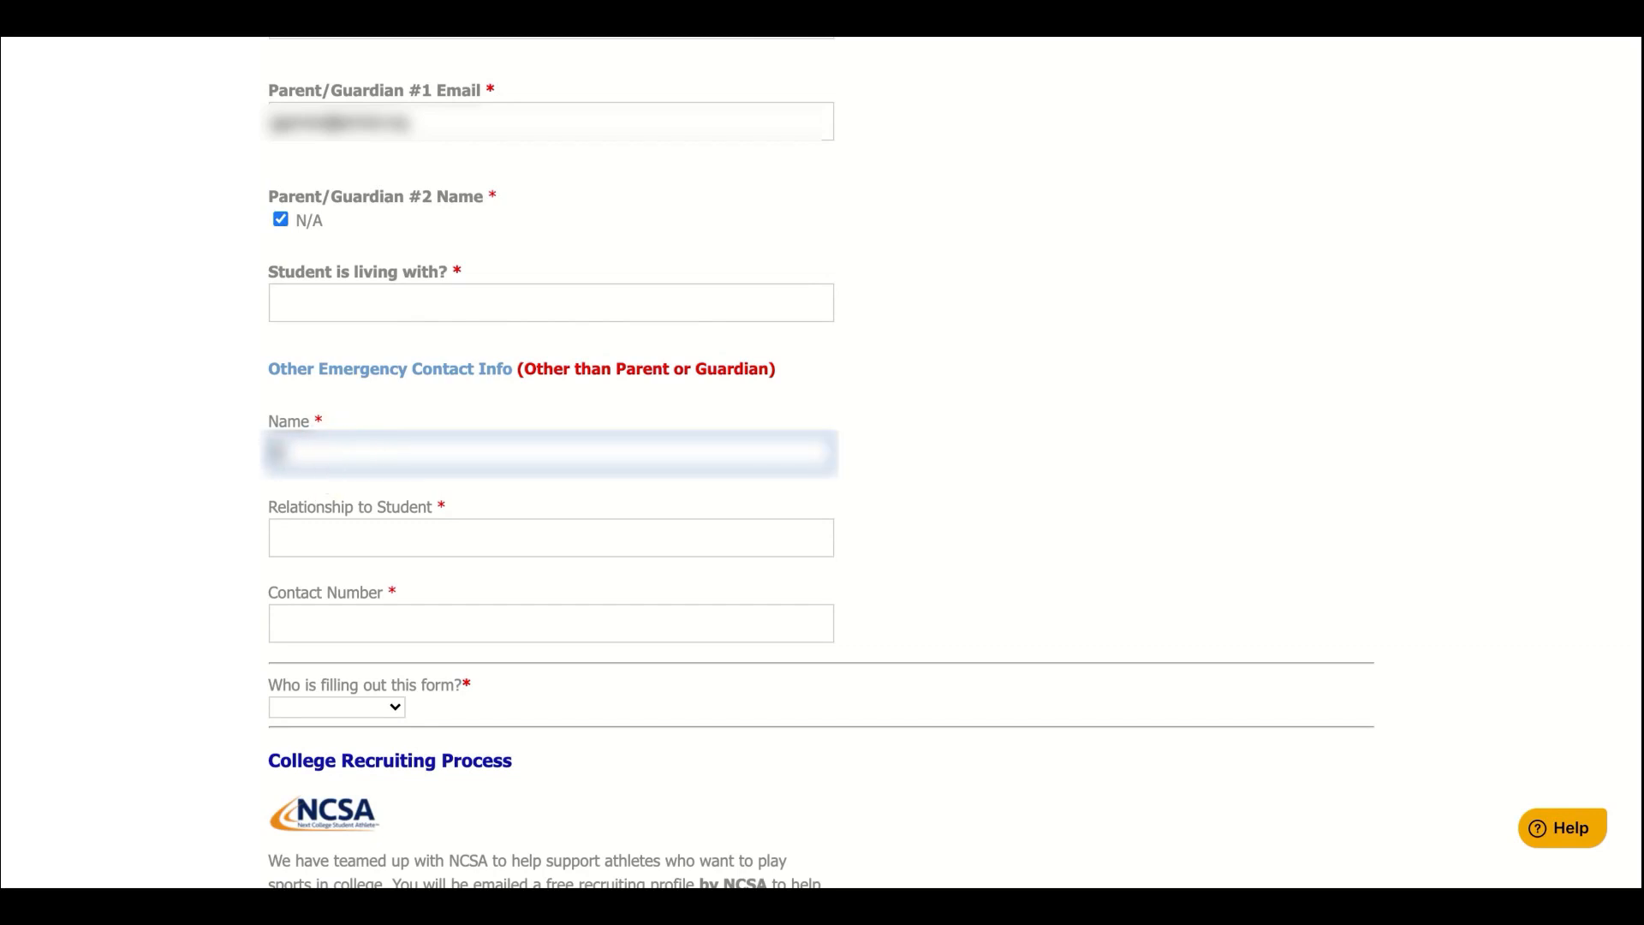
pyautogui.write('a Smith')
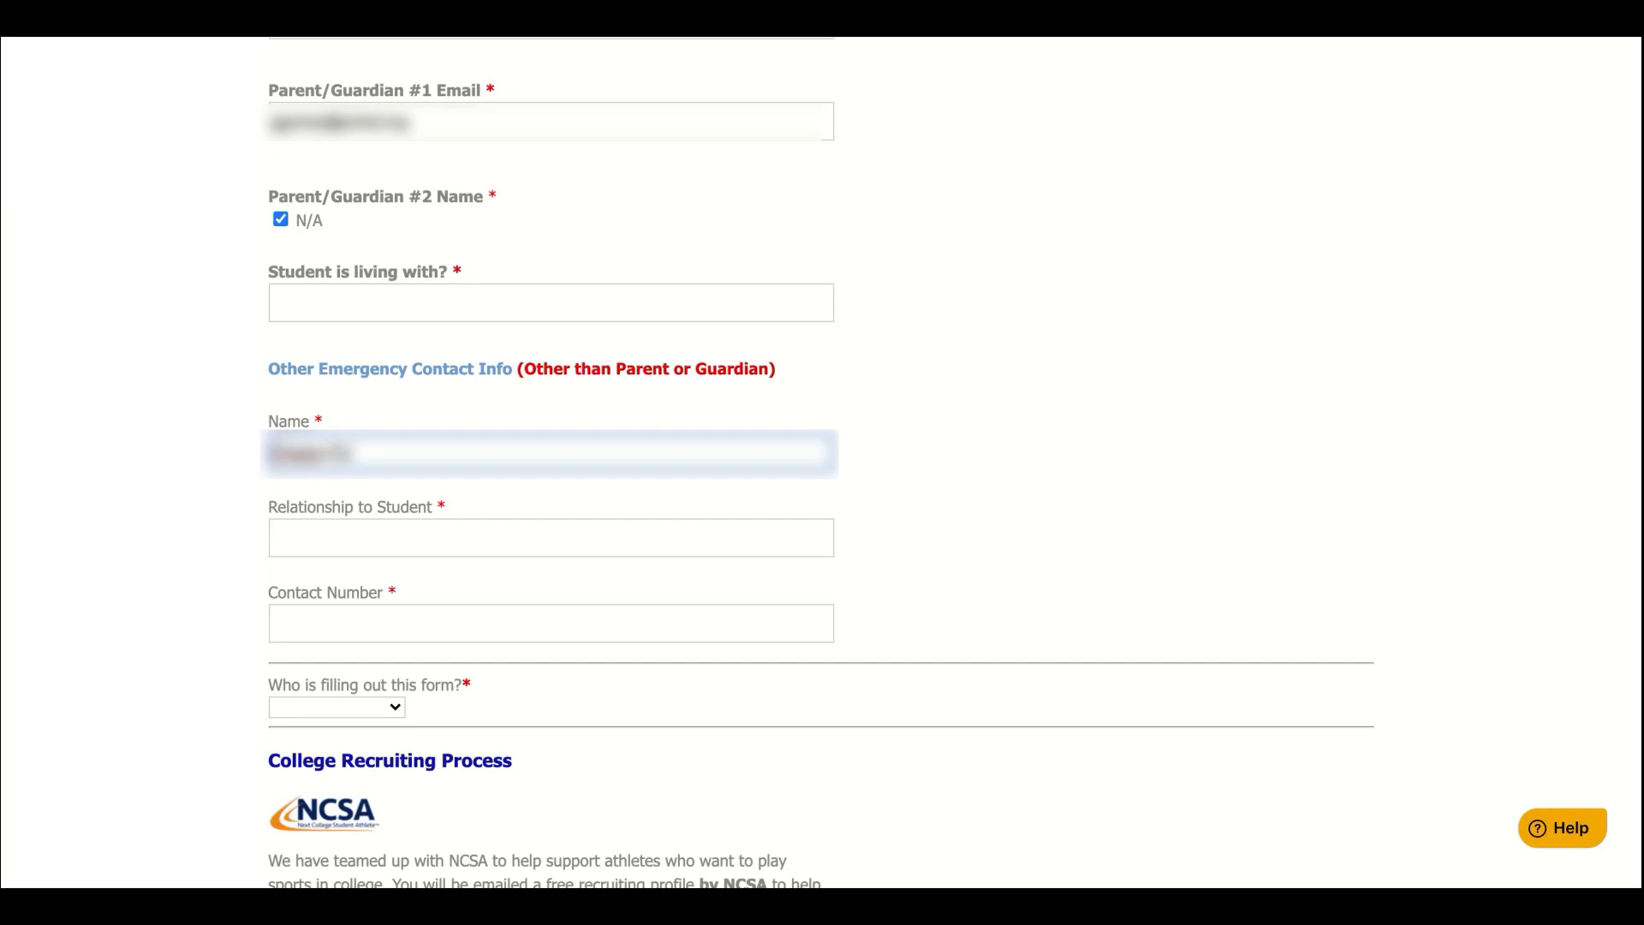
pyautogui.click(330, 545)
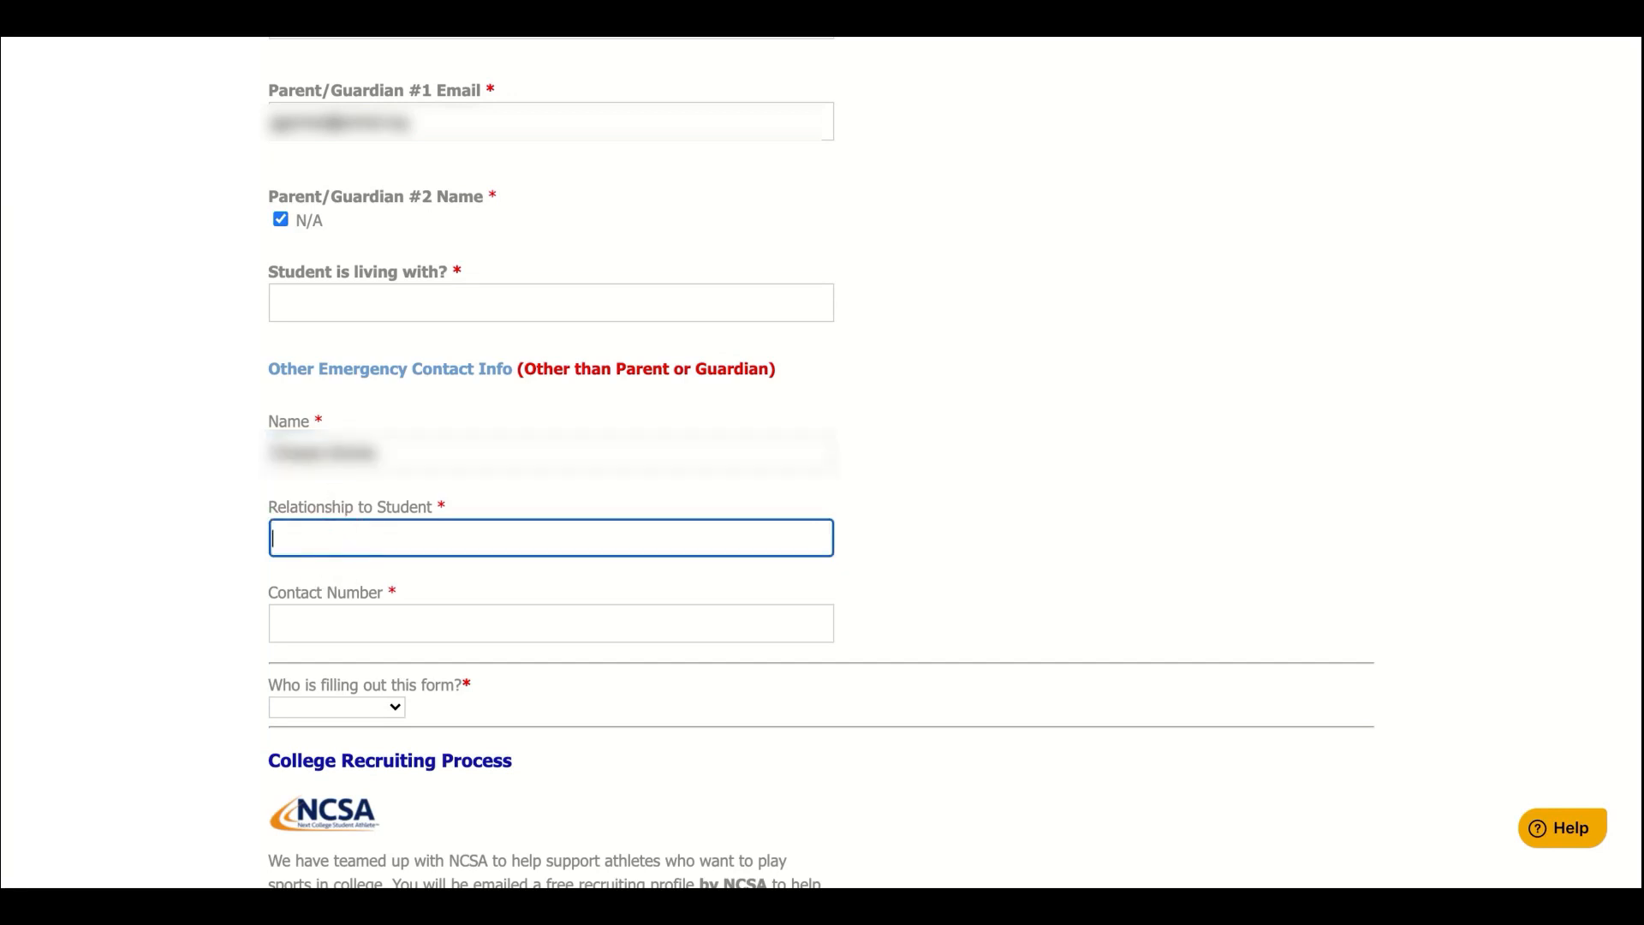
pyautogui.write('Mom')
pyautogui.click(365, 622)
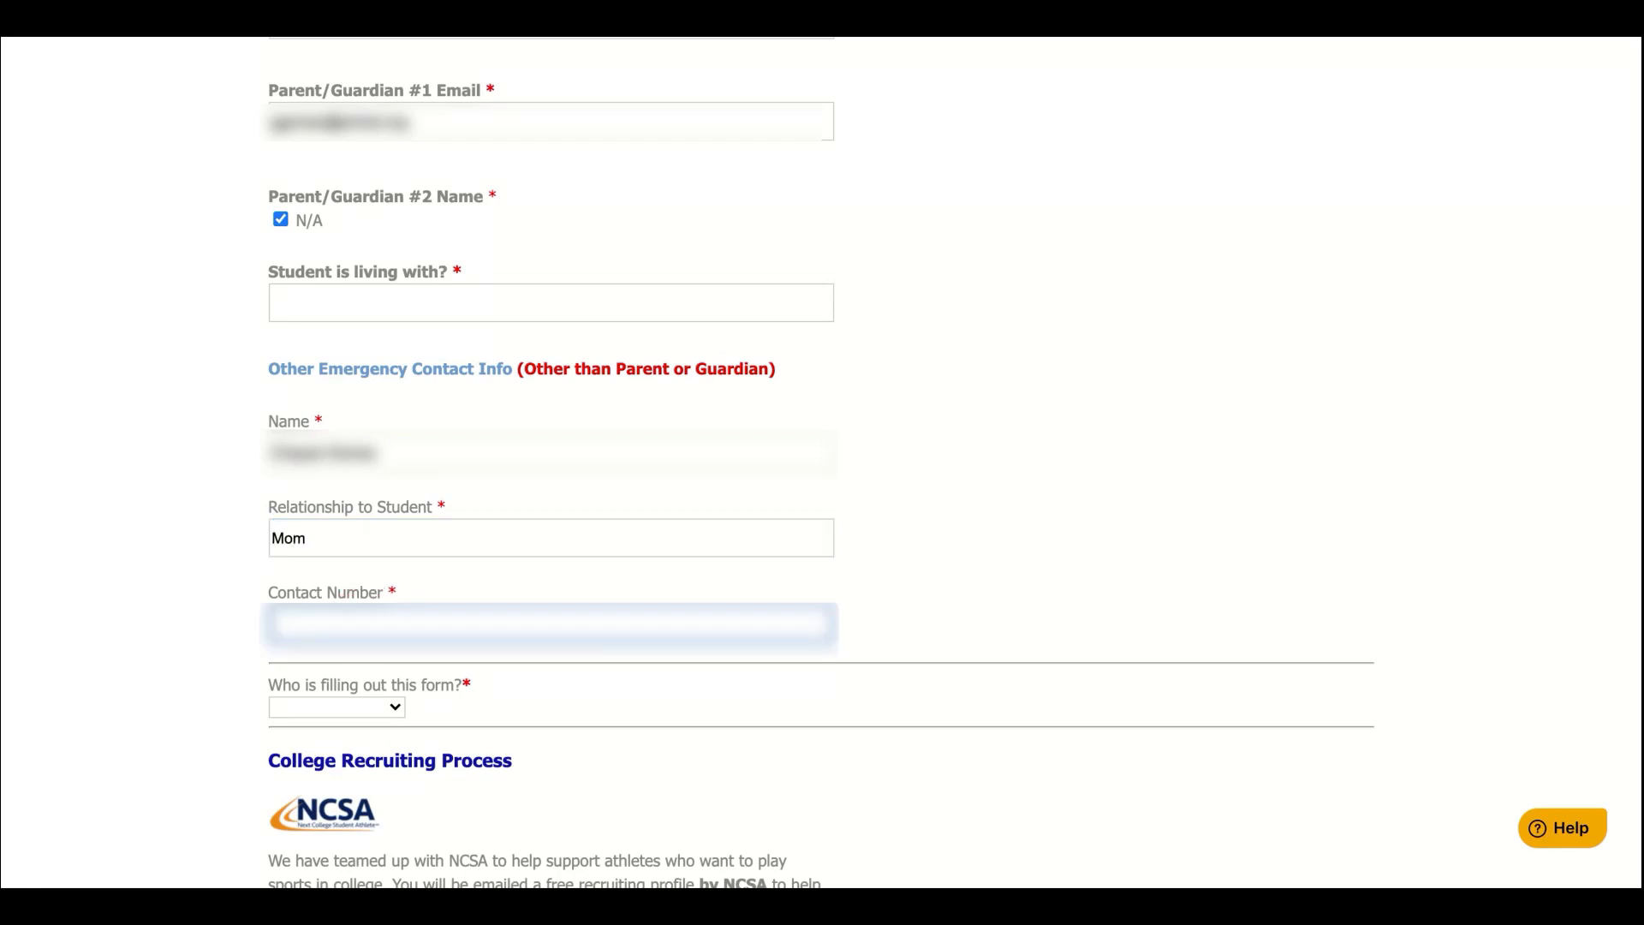
pyautogui.write('5555555-5555')
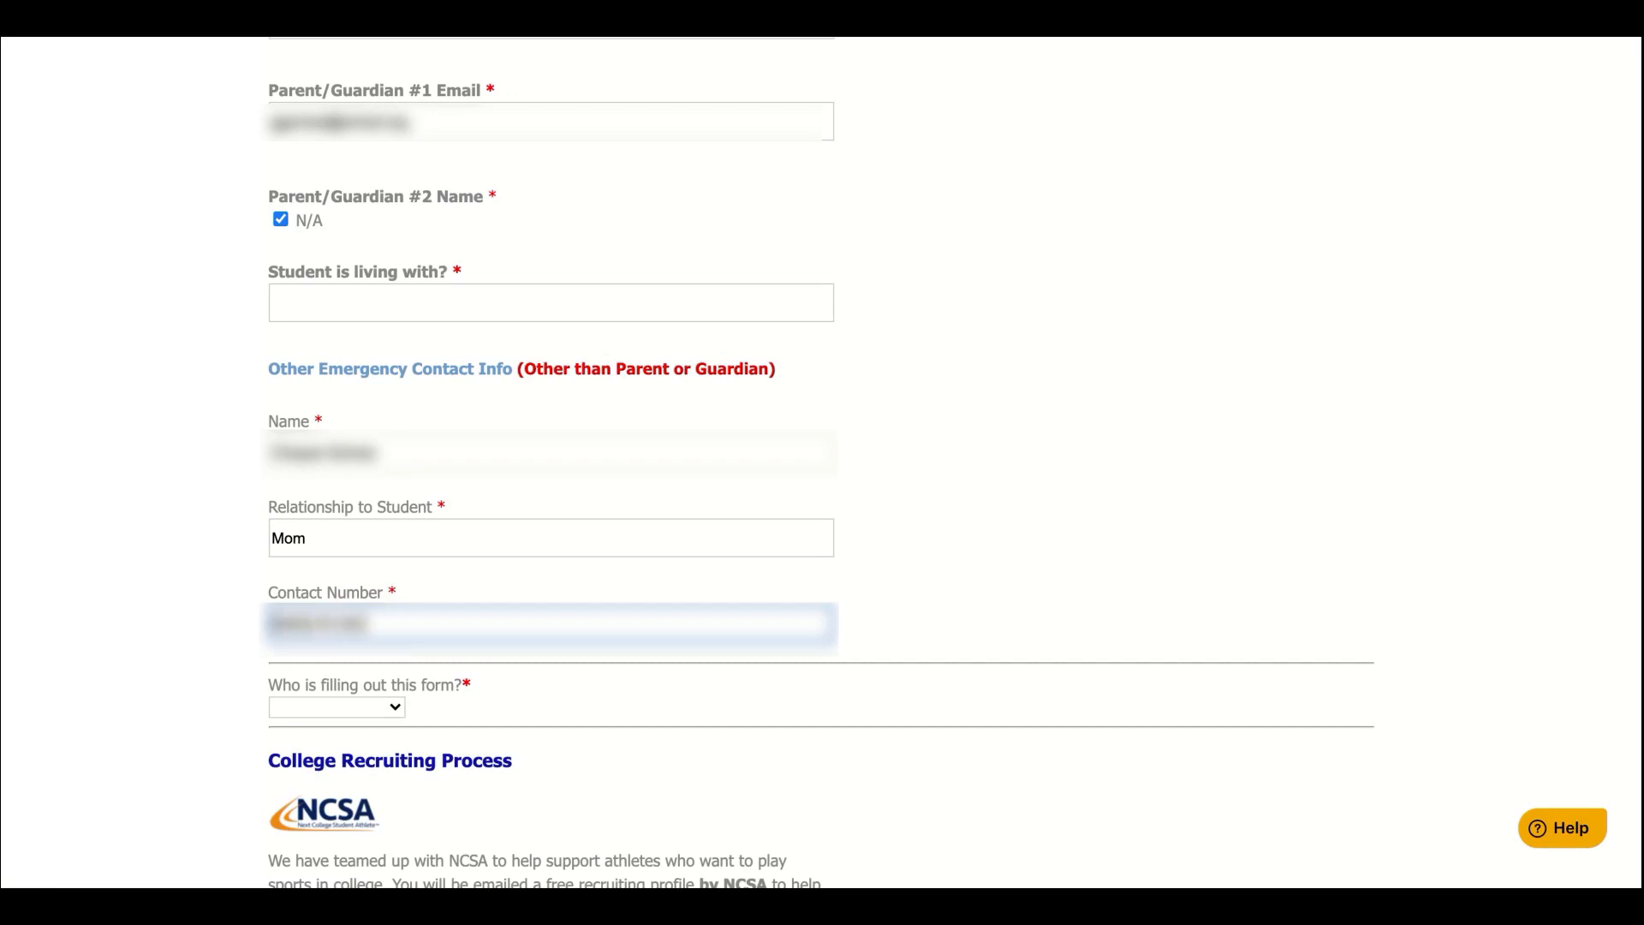
# Set Parent/Guardian as the form filler, choose 'No thanks' for NCSA, and submit Step 3
pyautogui.scroll(-4, 389, 420)
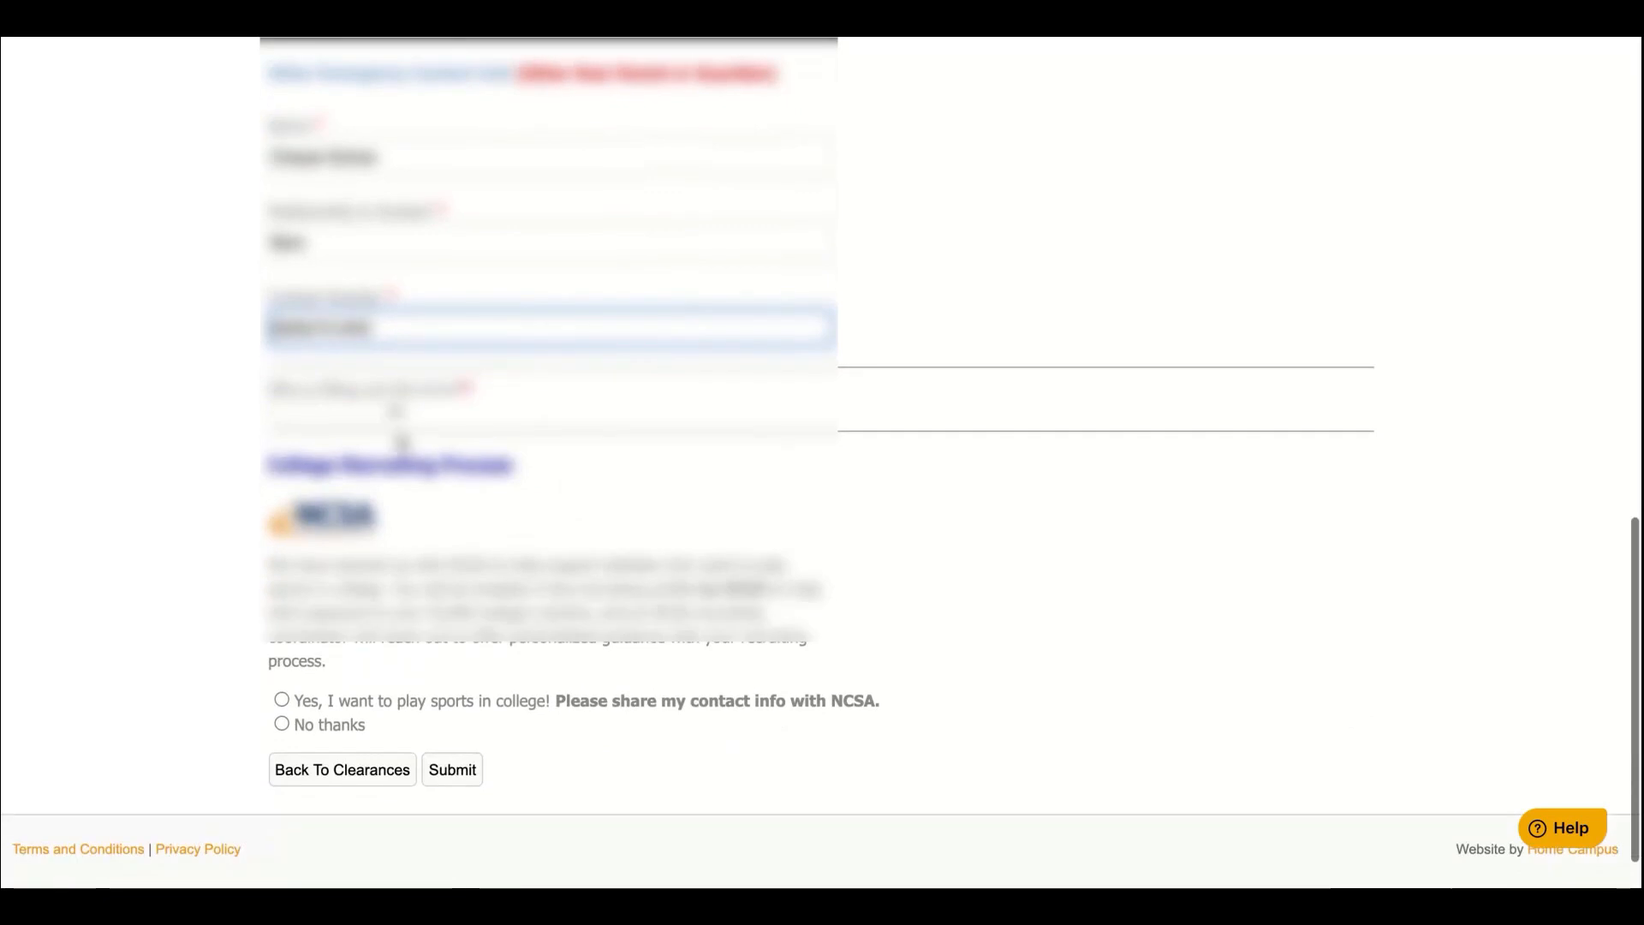
pyautogui.click(393, 411)
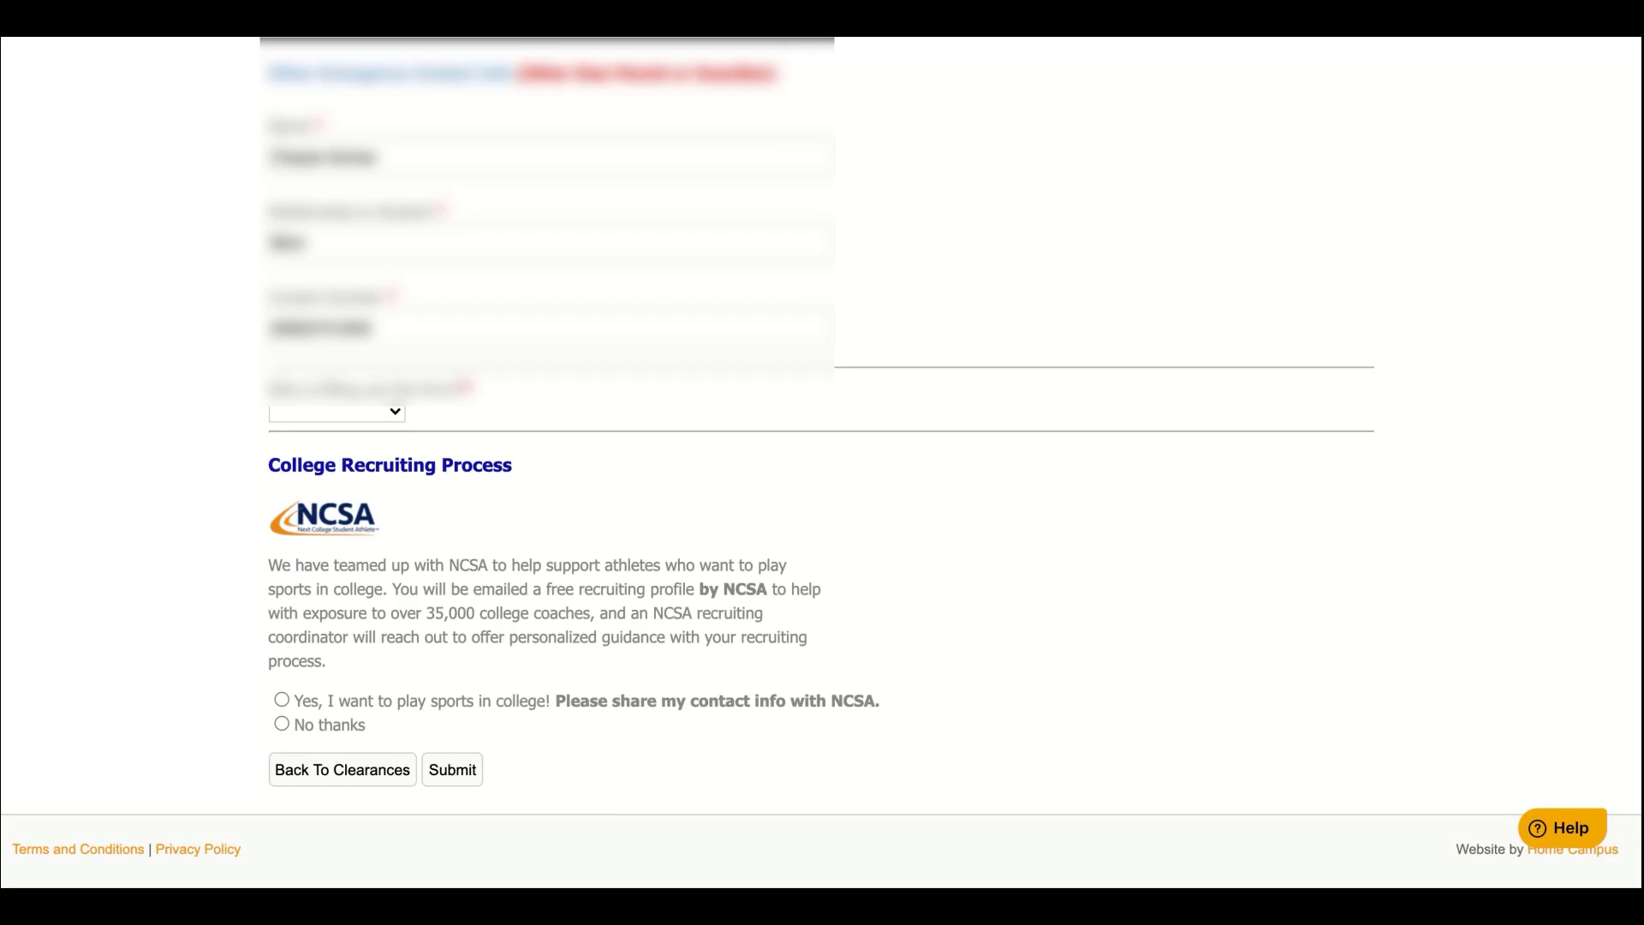
pyautogui.click(402, 473)
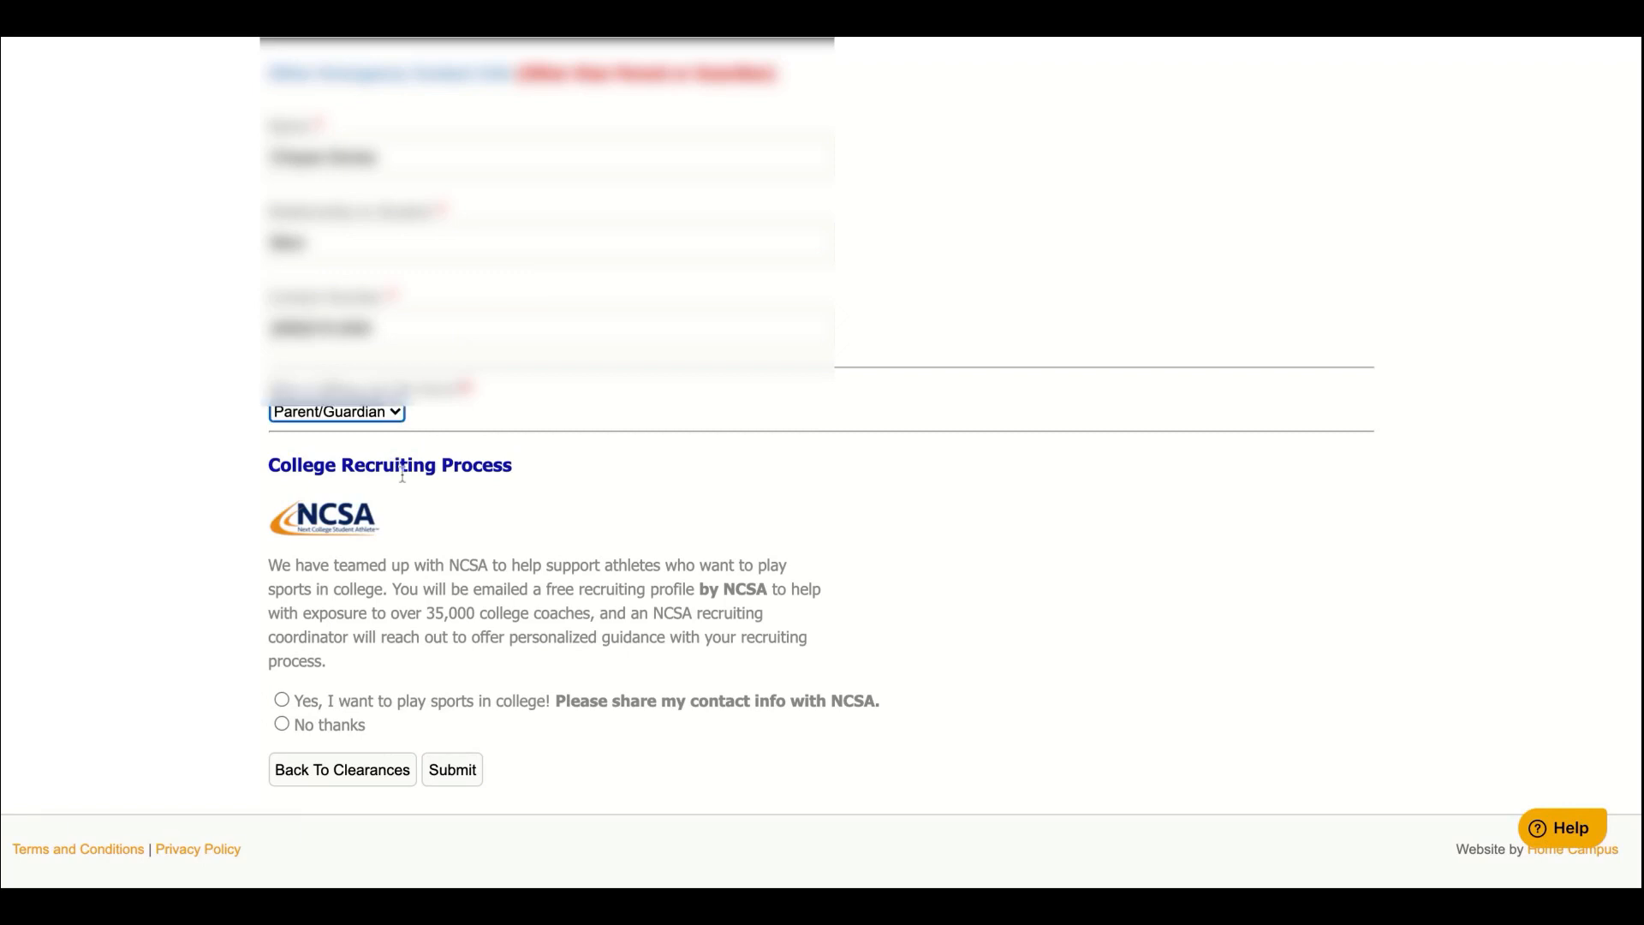
pyautogui.scroll(-1, 452, 600)
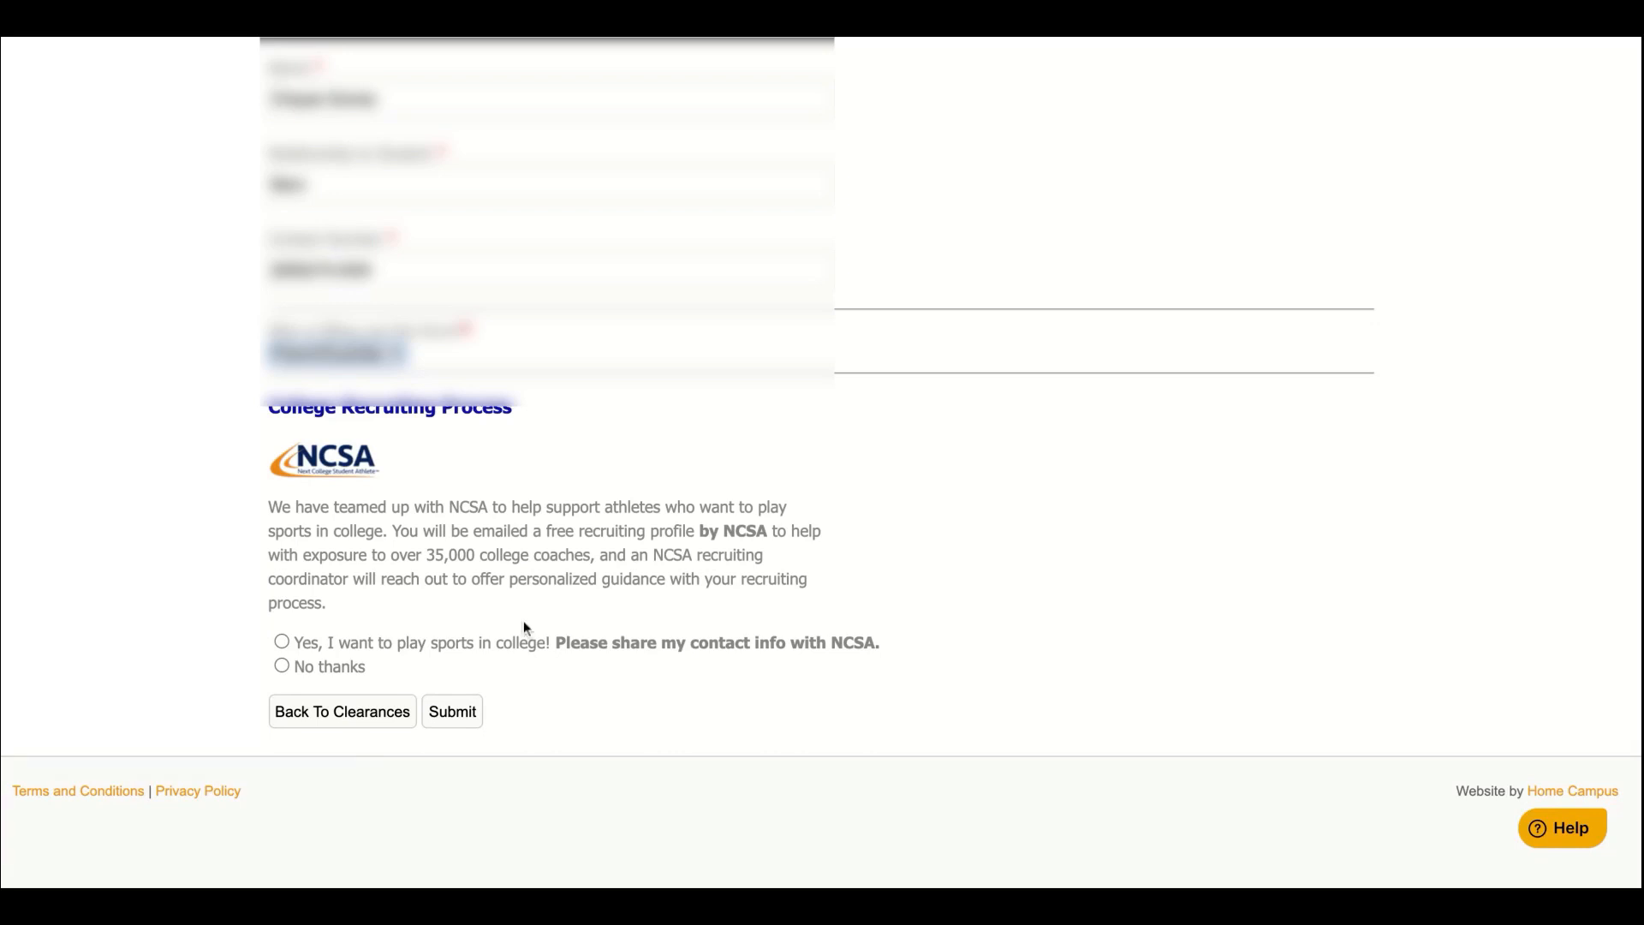
pyautogui.click(281, 667)
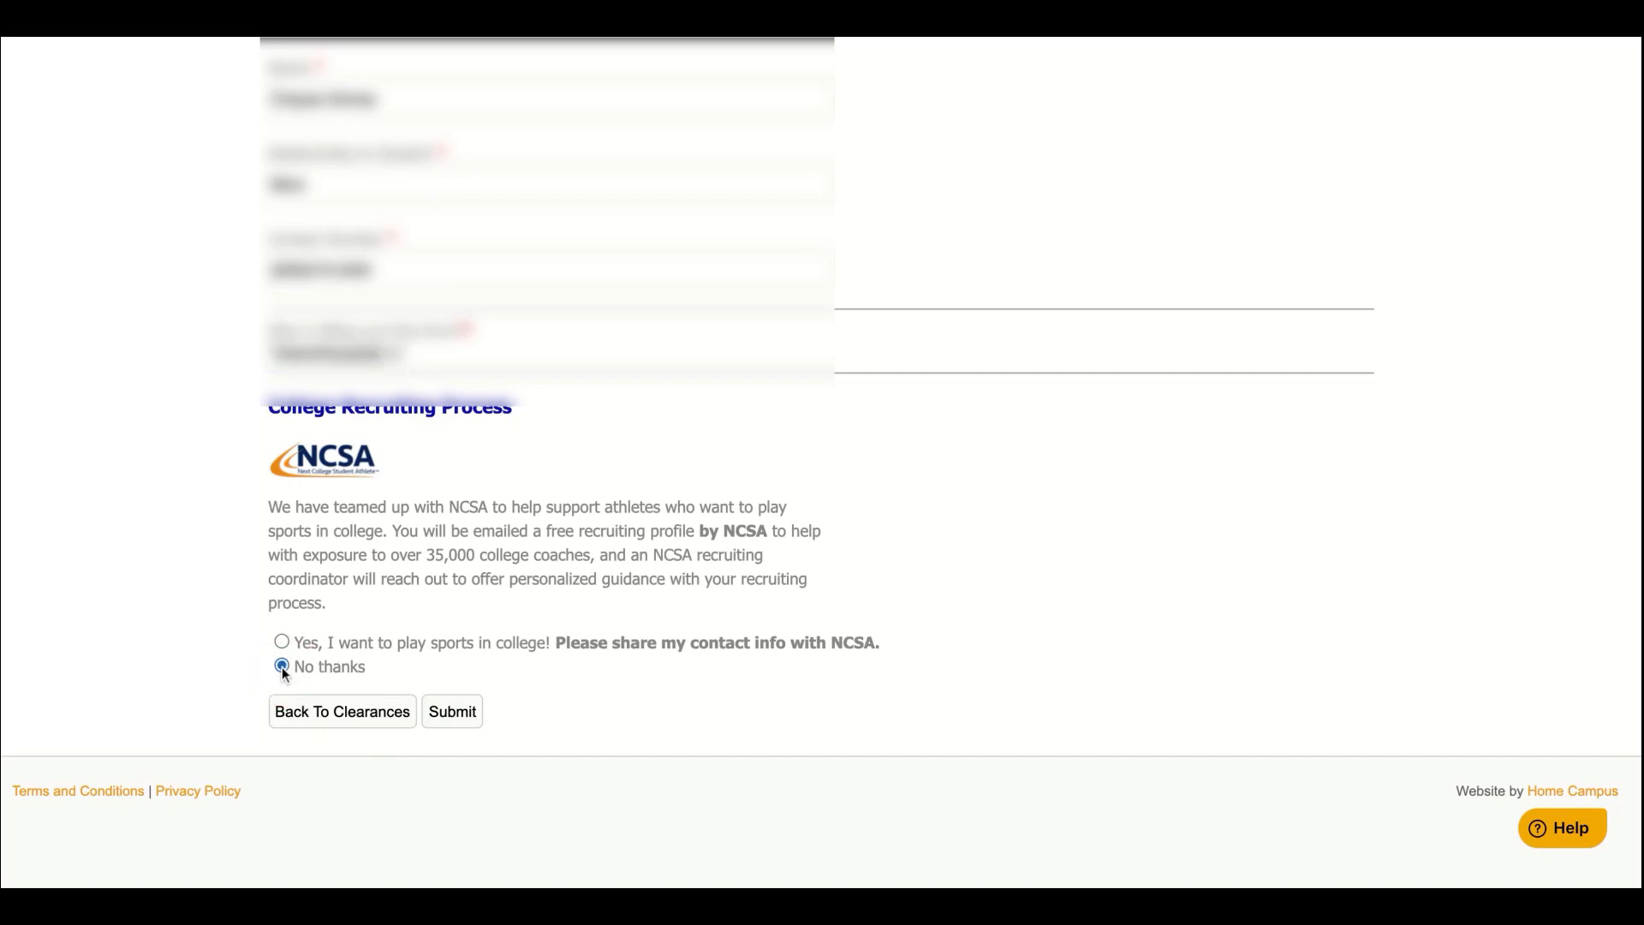
pyautogui.click(456, 713)
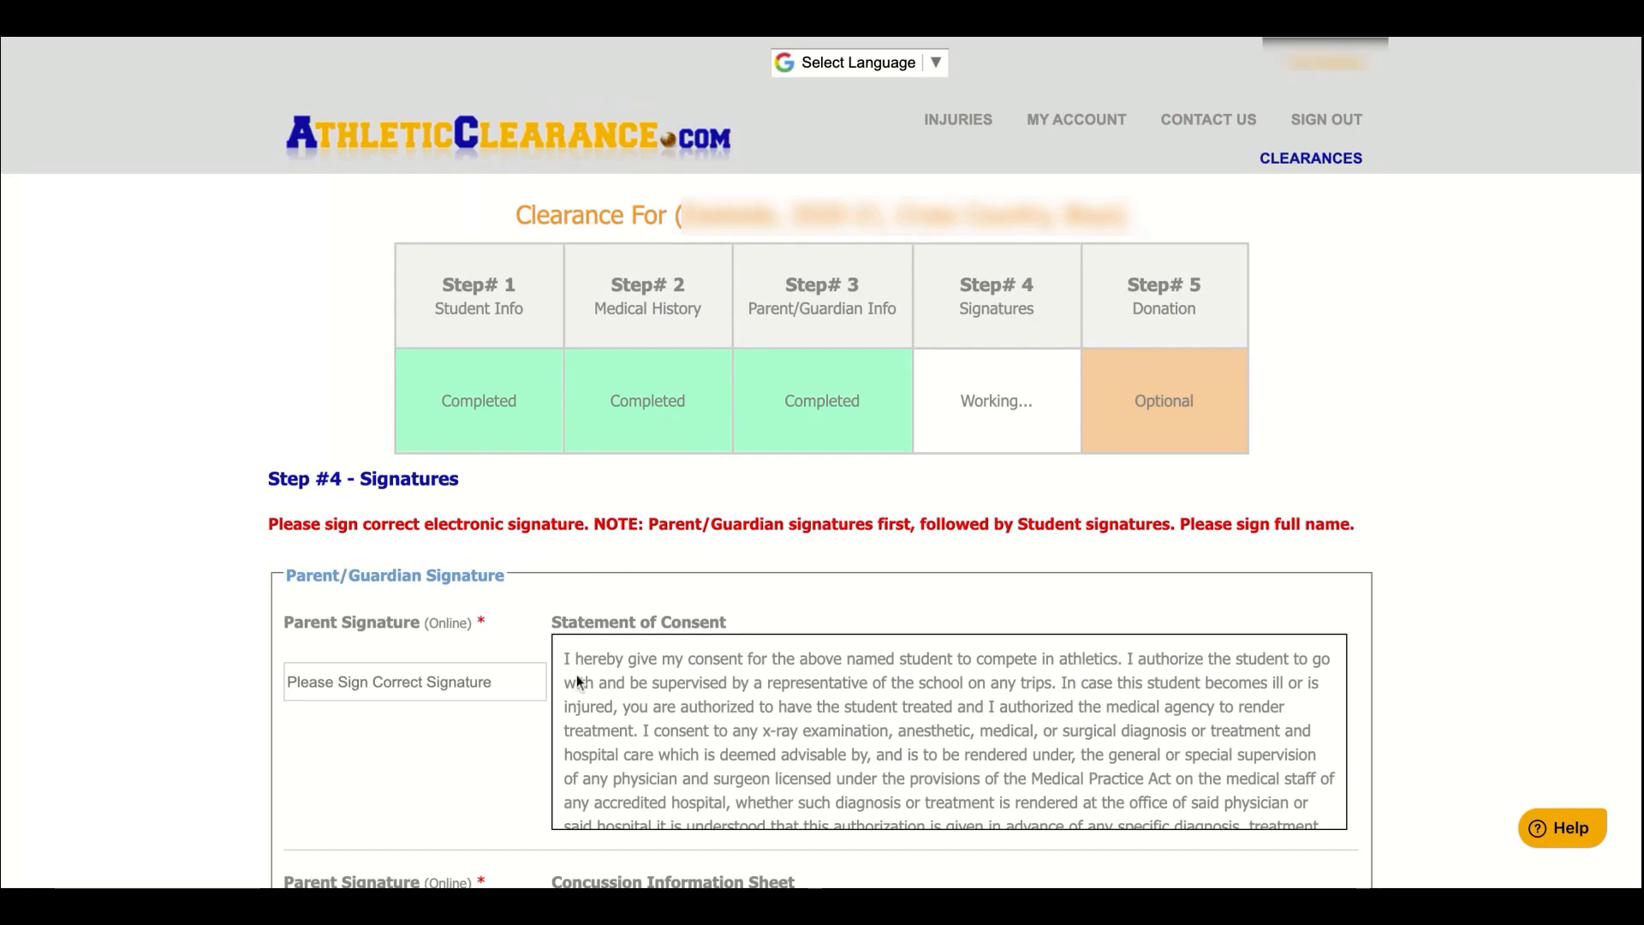
# Type parent signatures for the Statement of Consent, Concussion and Sudden Cardiac Arrest sheets
pyautogui.scroll(-1, 586, 710)
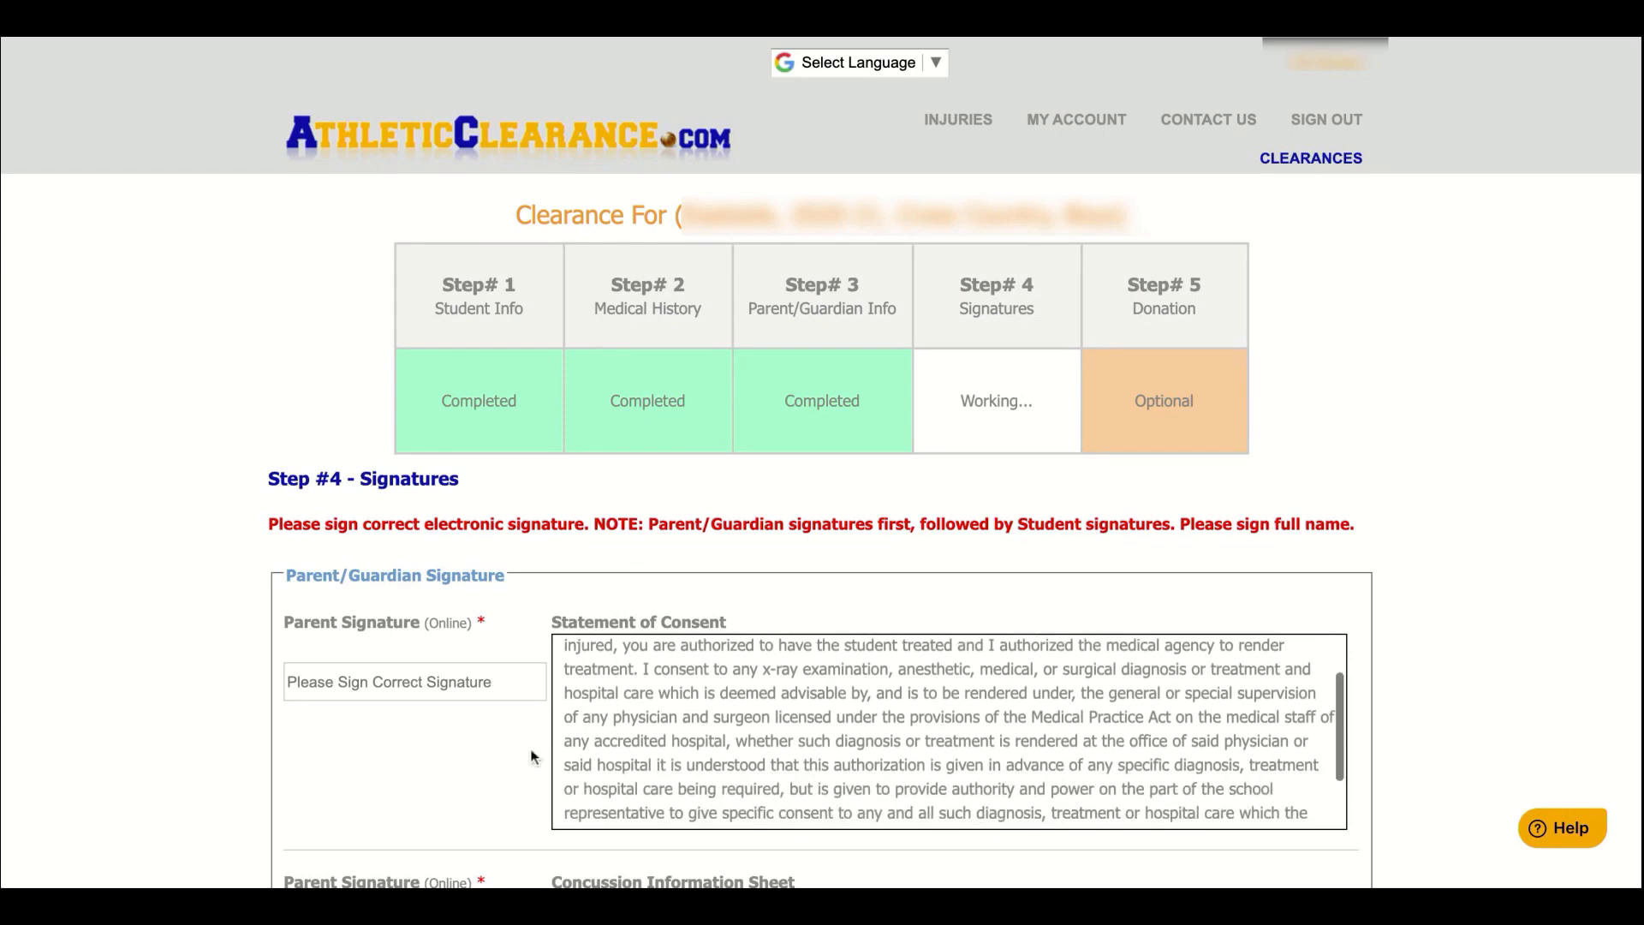
pyautogui.scroll(-2, 486, 777)
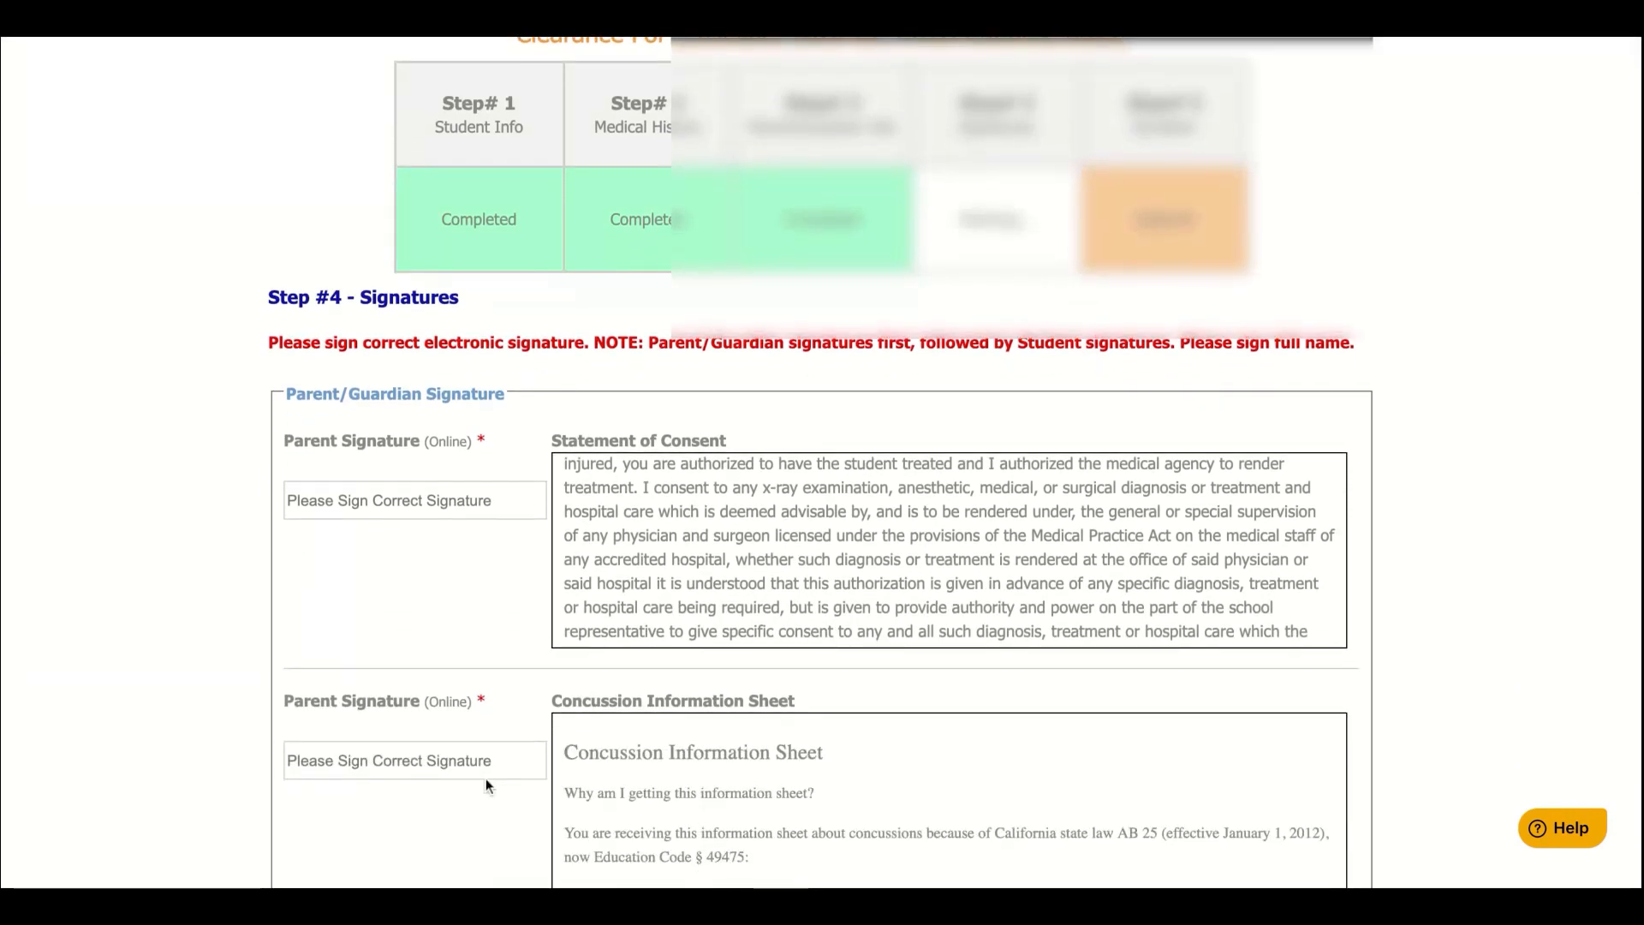
pyautogui.click(445, 501)
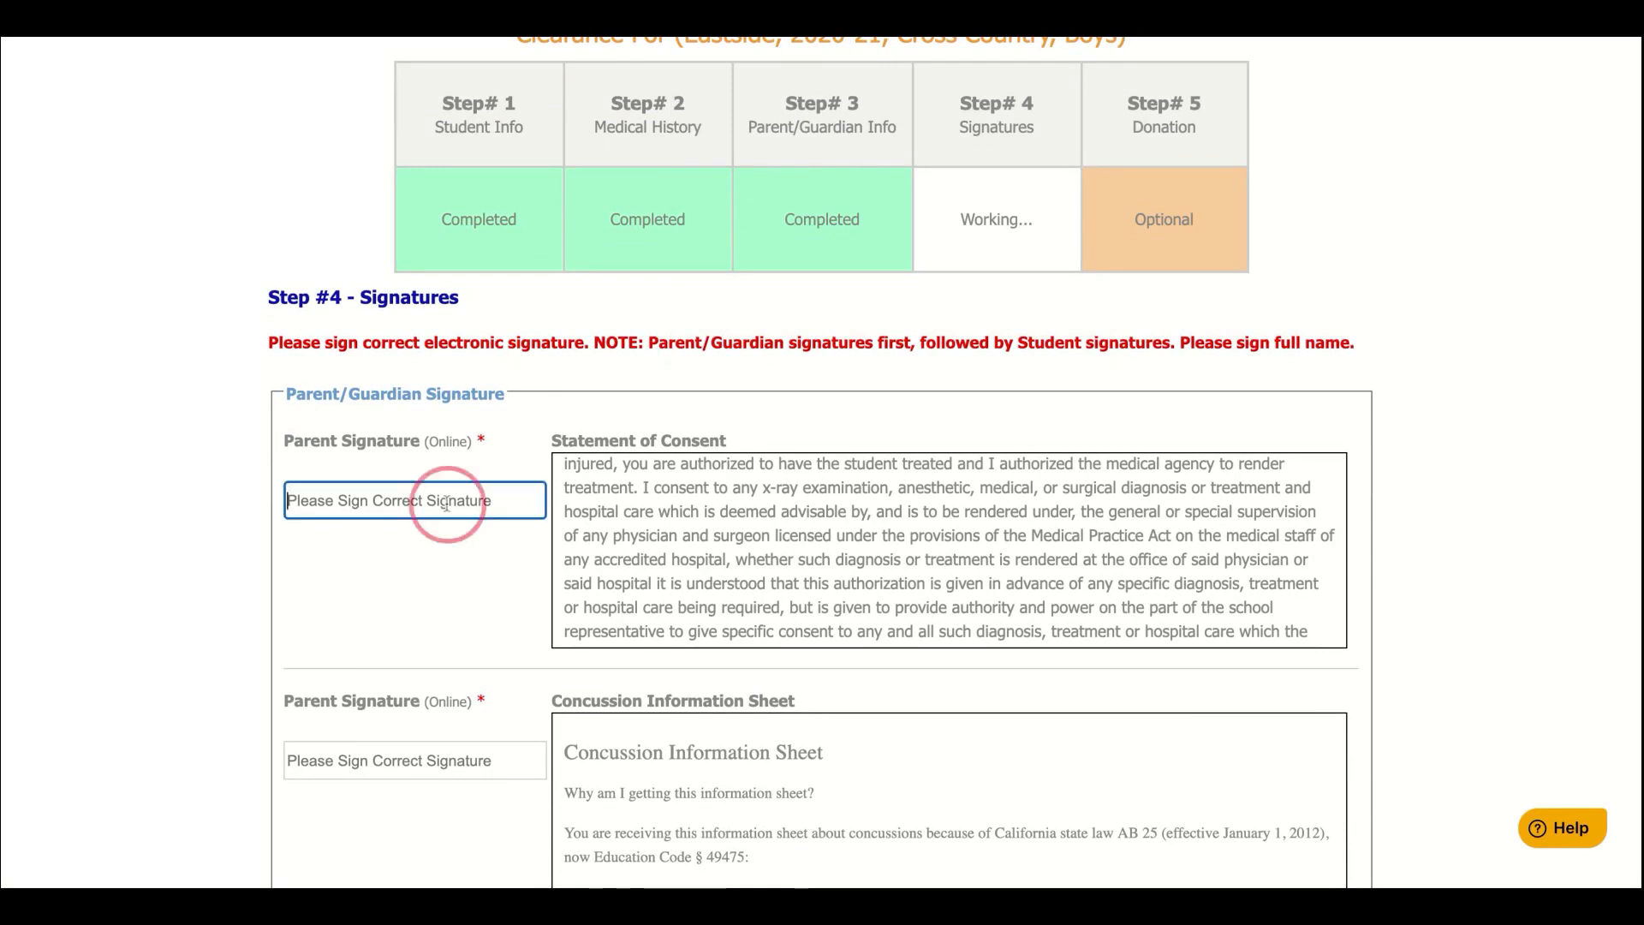
pyautogui.write('Bo Orange')
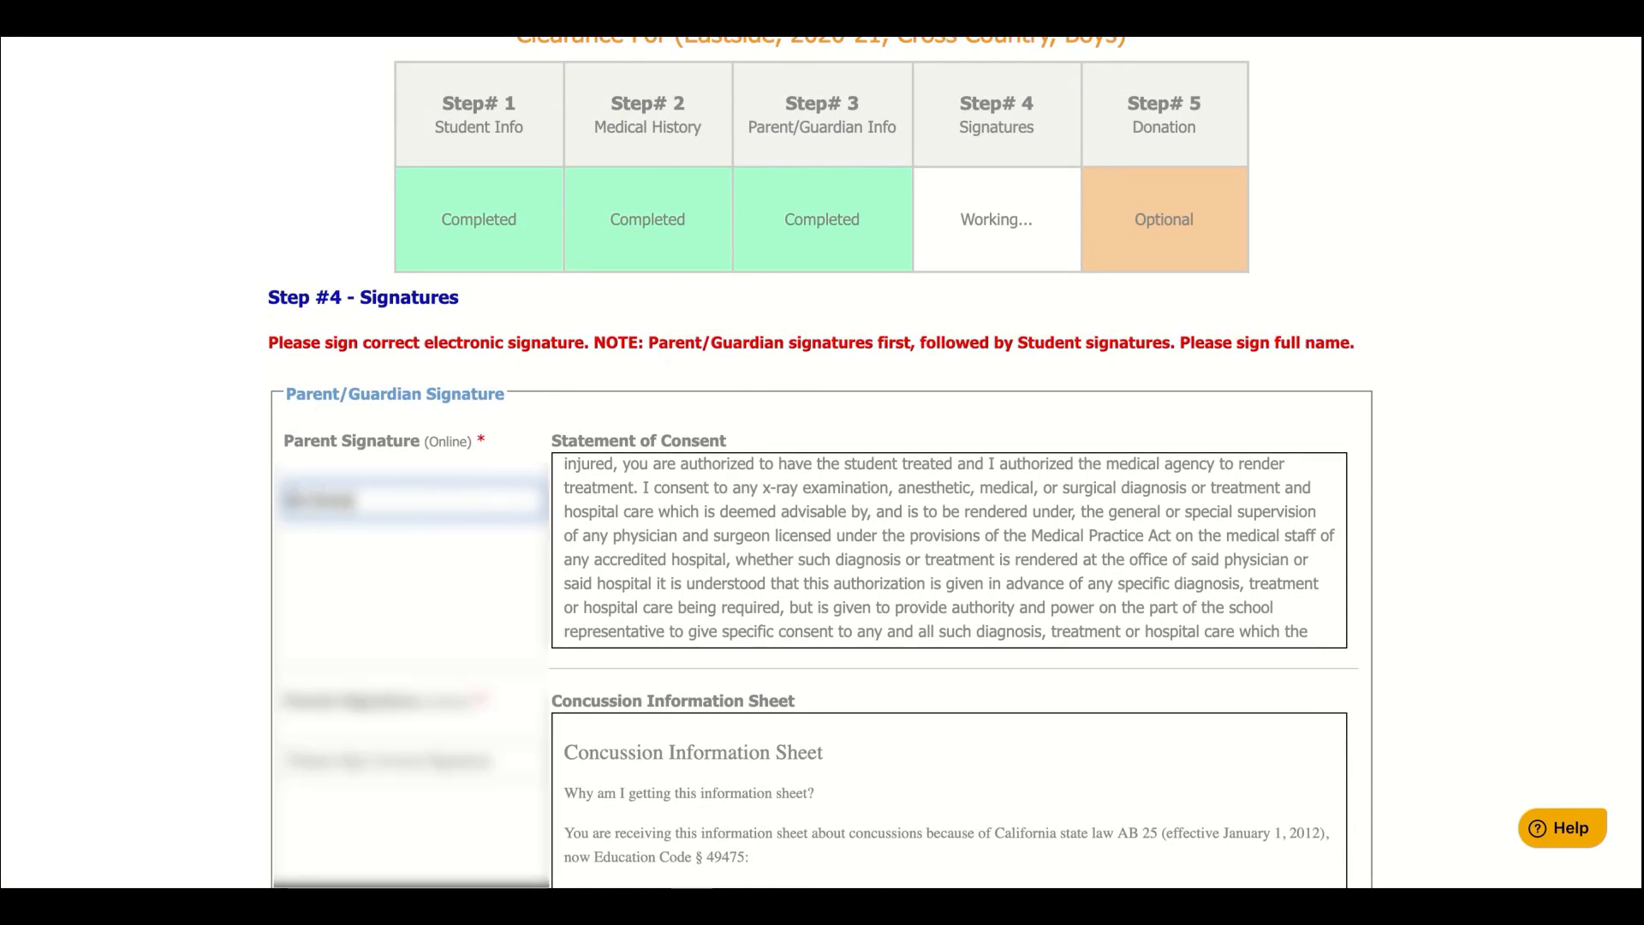
pyautogui.scroll(-2, 822, 462)
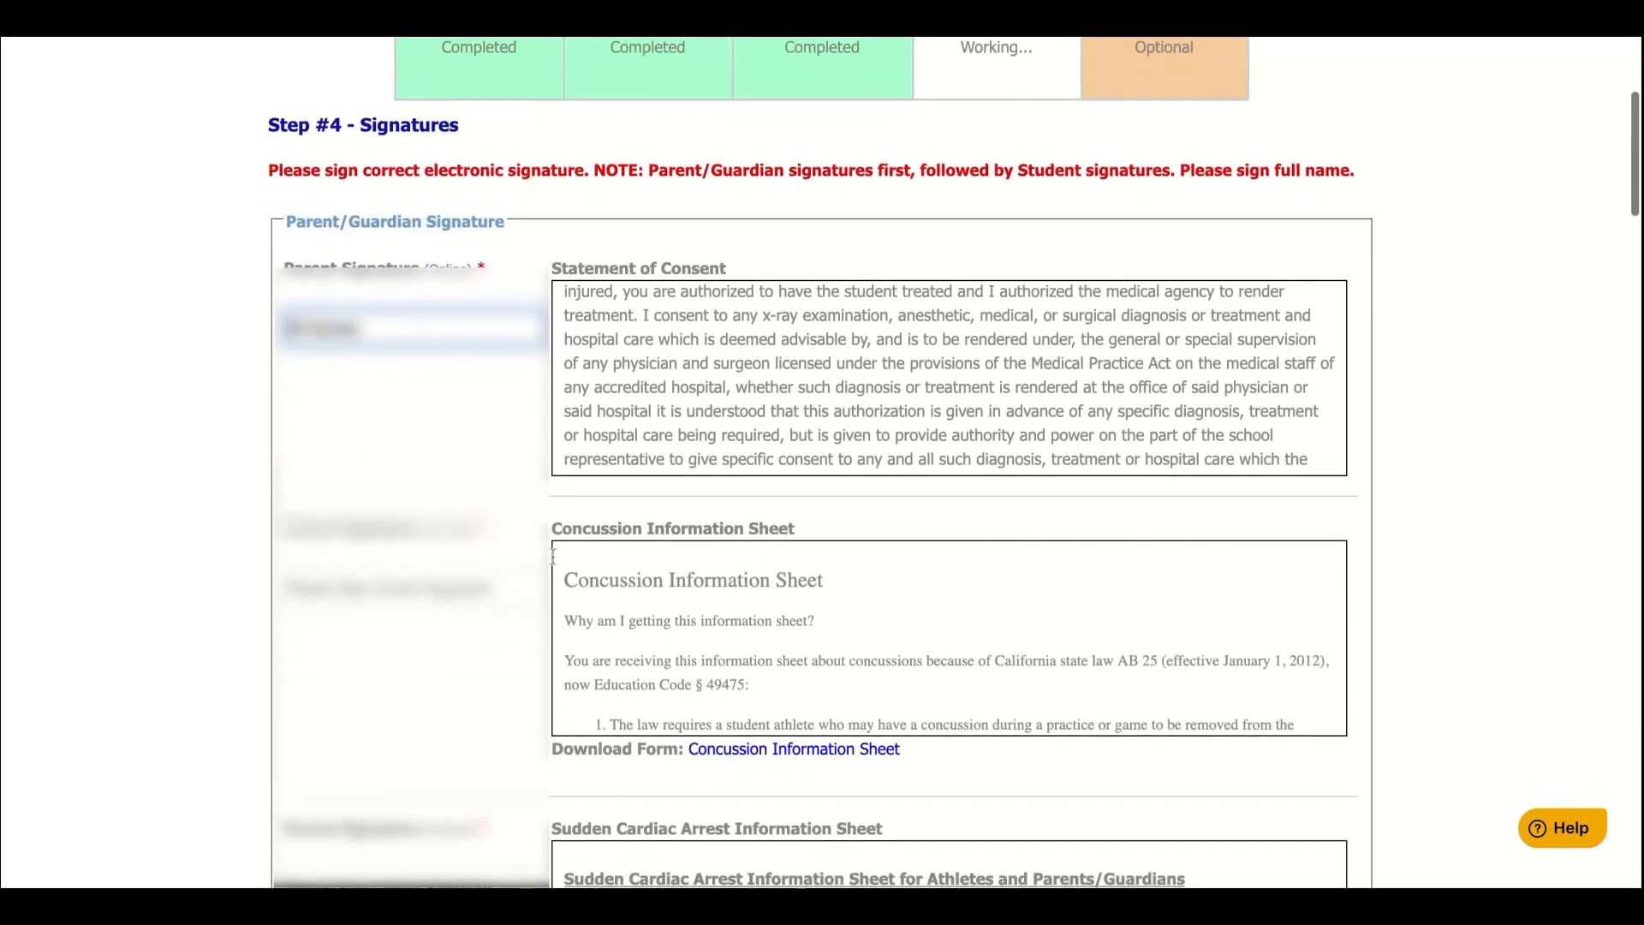
pyautogui.click(436, 591)
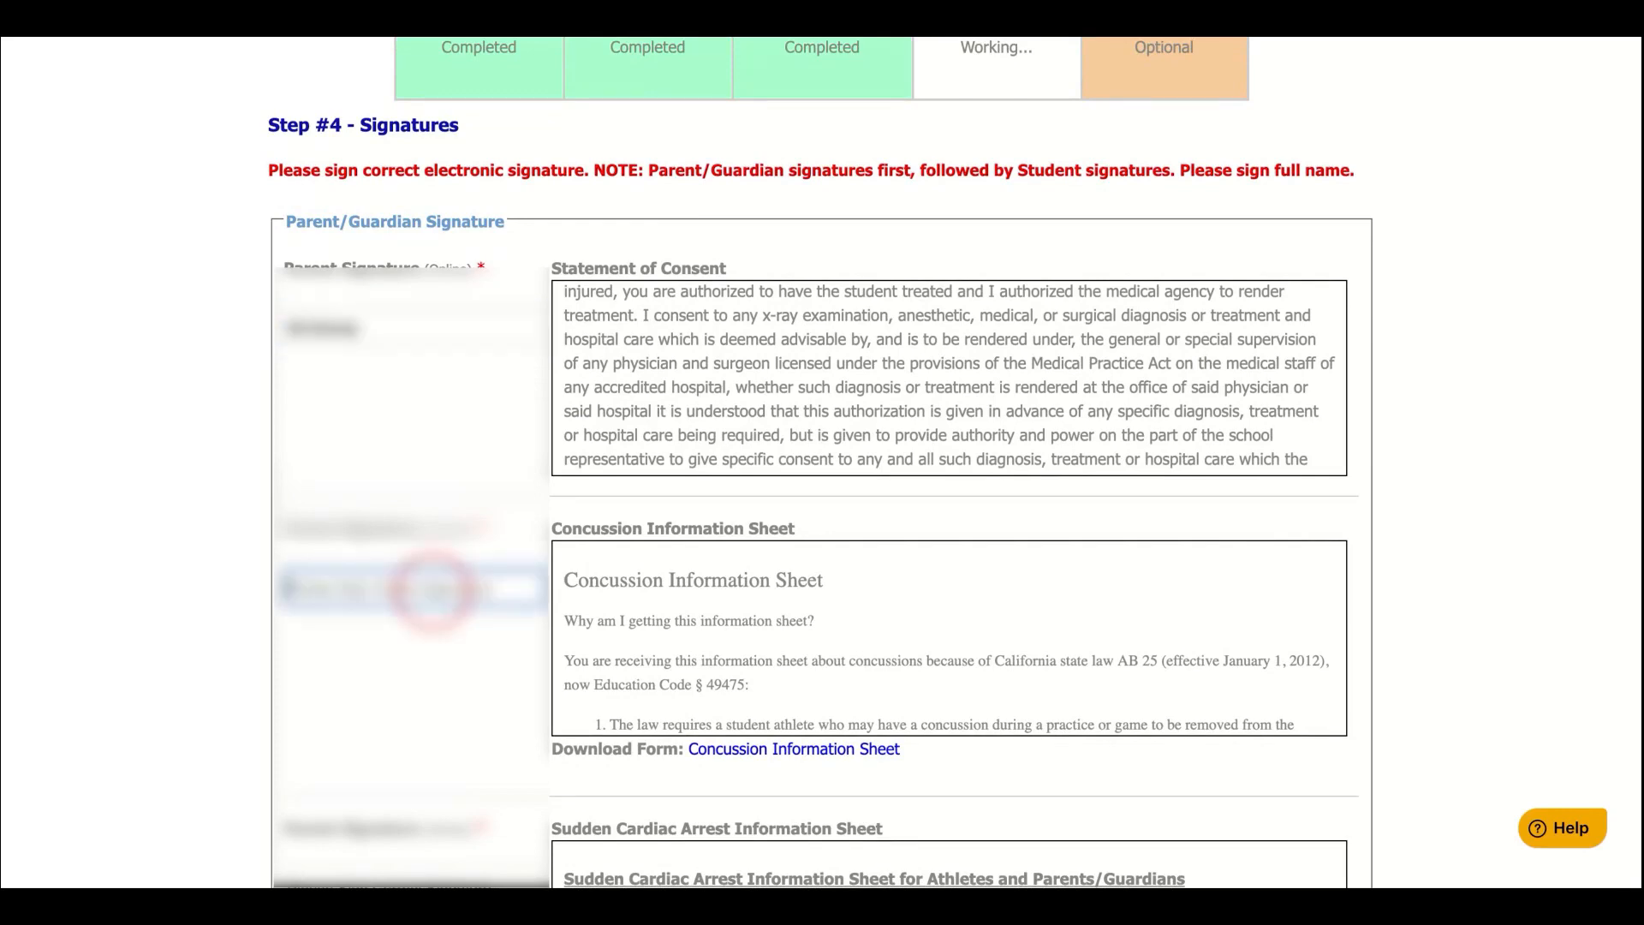
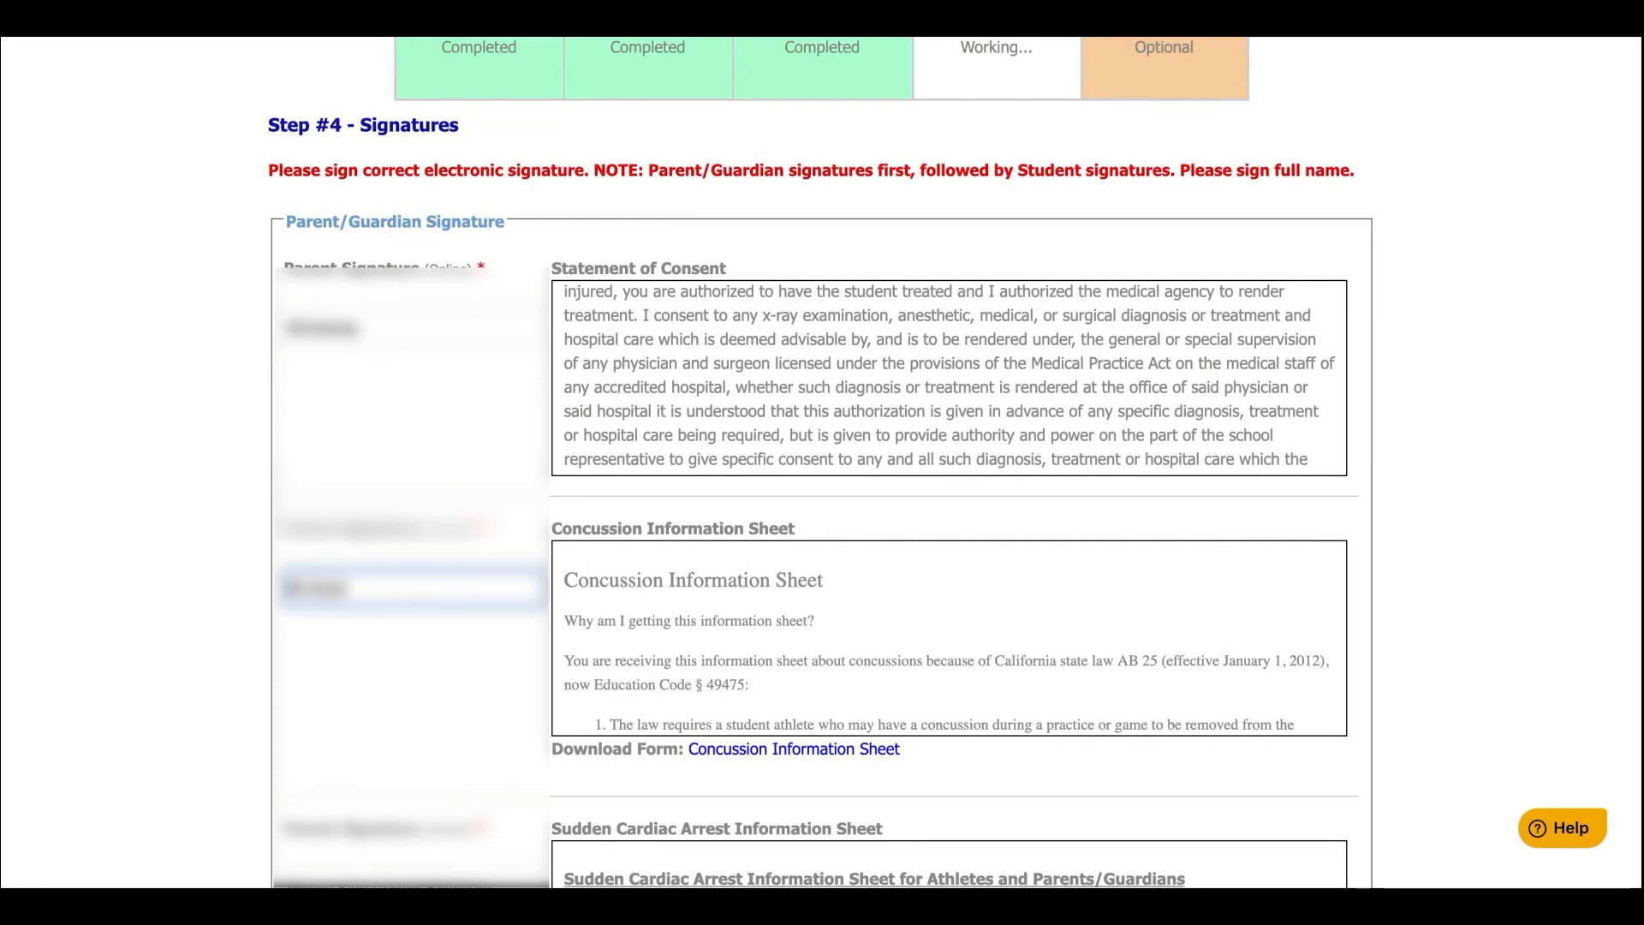
pyautogui.scroll(-3, 440, 707)
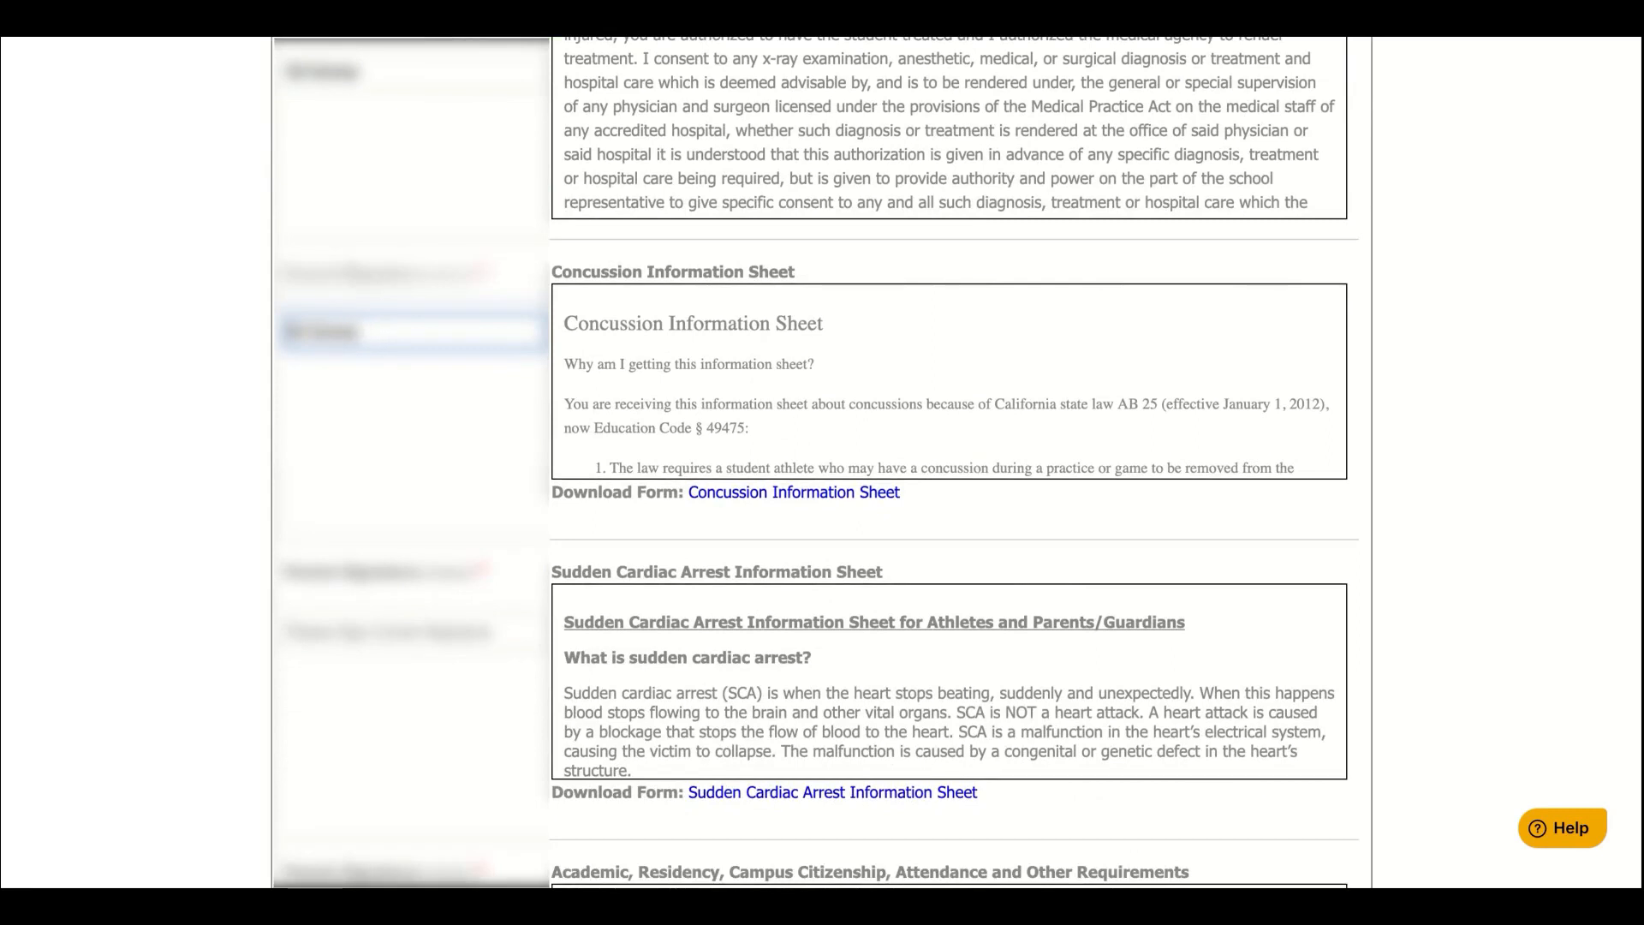
pyautogui.click(435, 637)
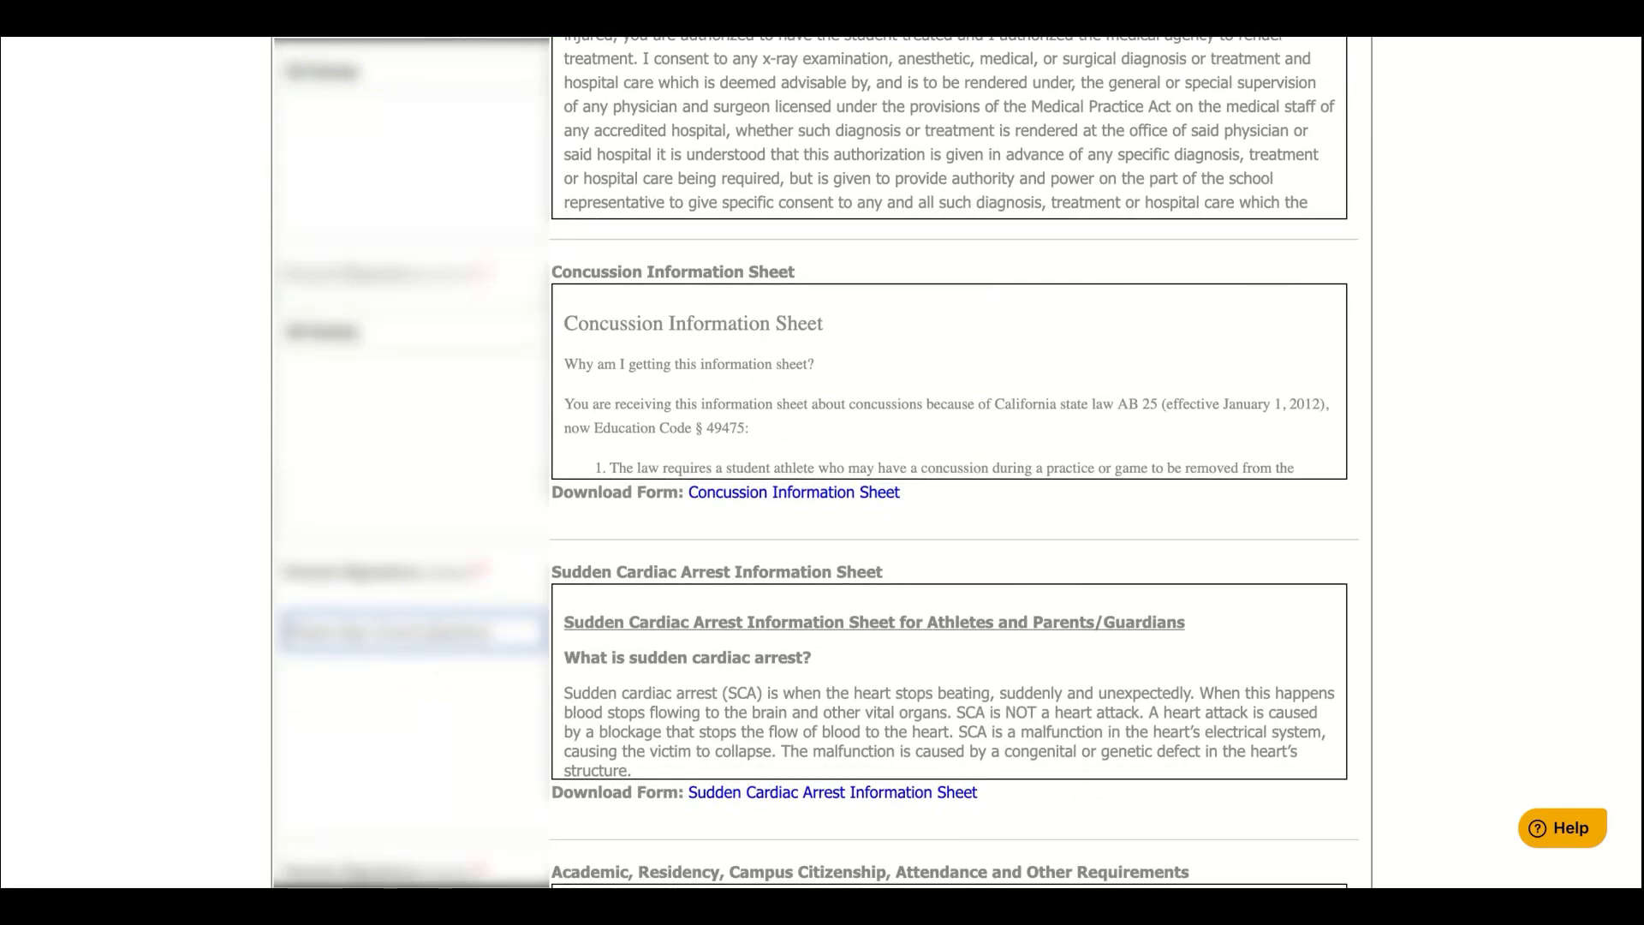
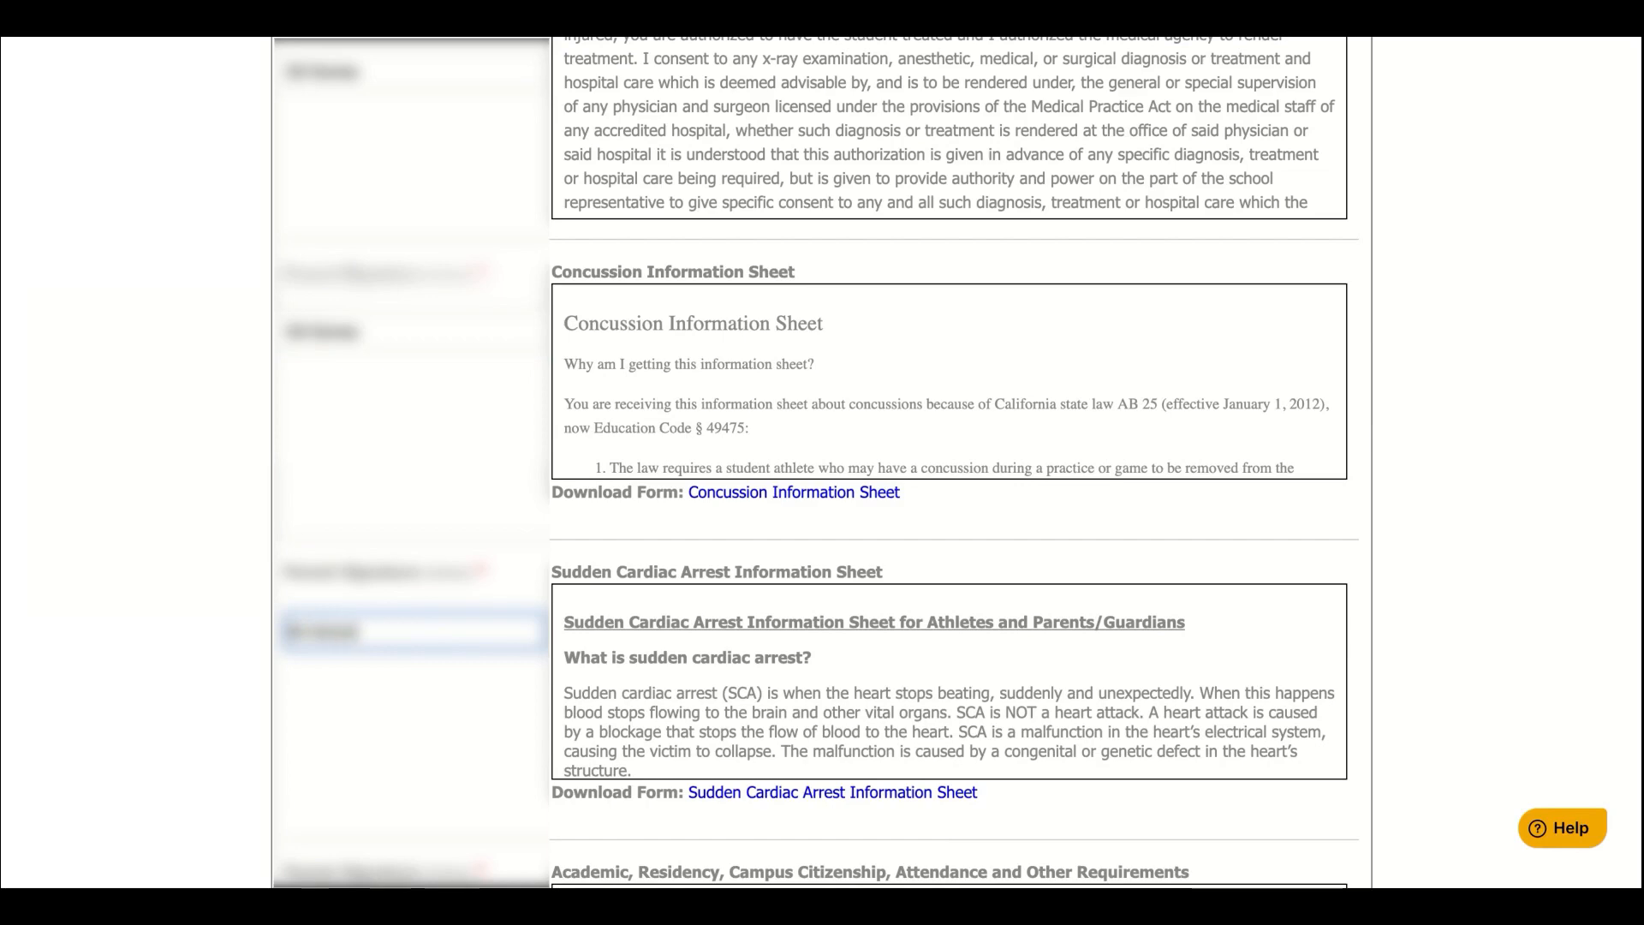
pyautogui.write('rvey')
pyautogui.scroll(-3, 434, 637)
pyautogui.scroll(-2, 958, 460)
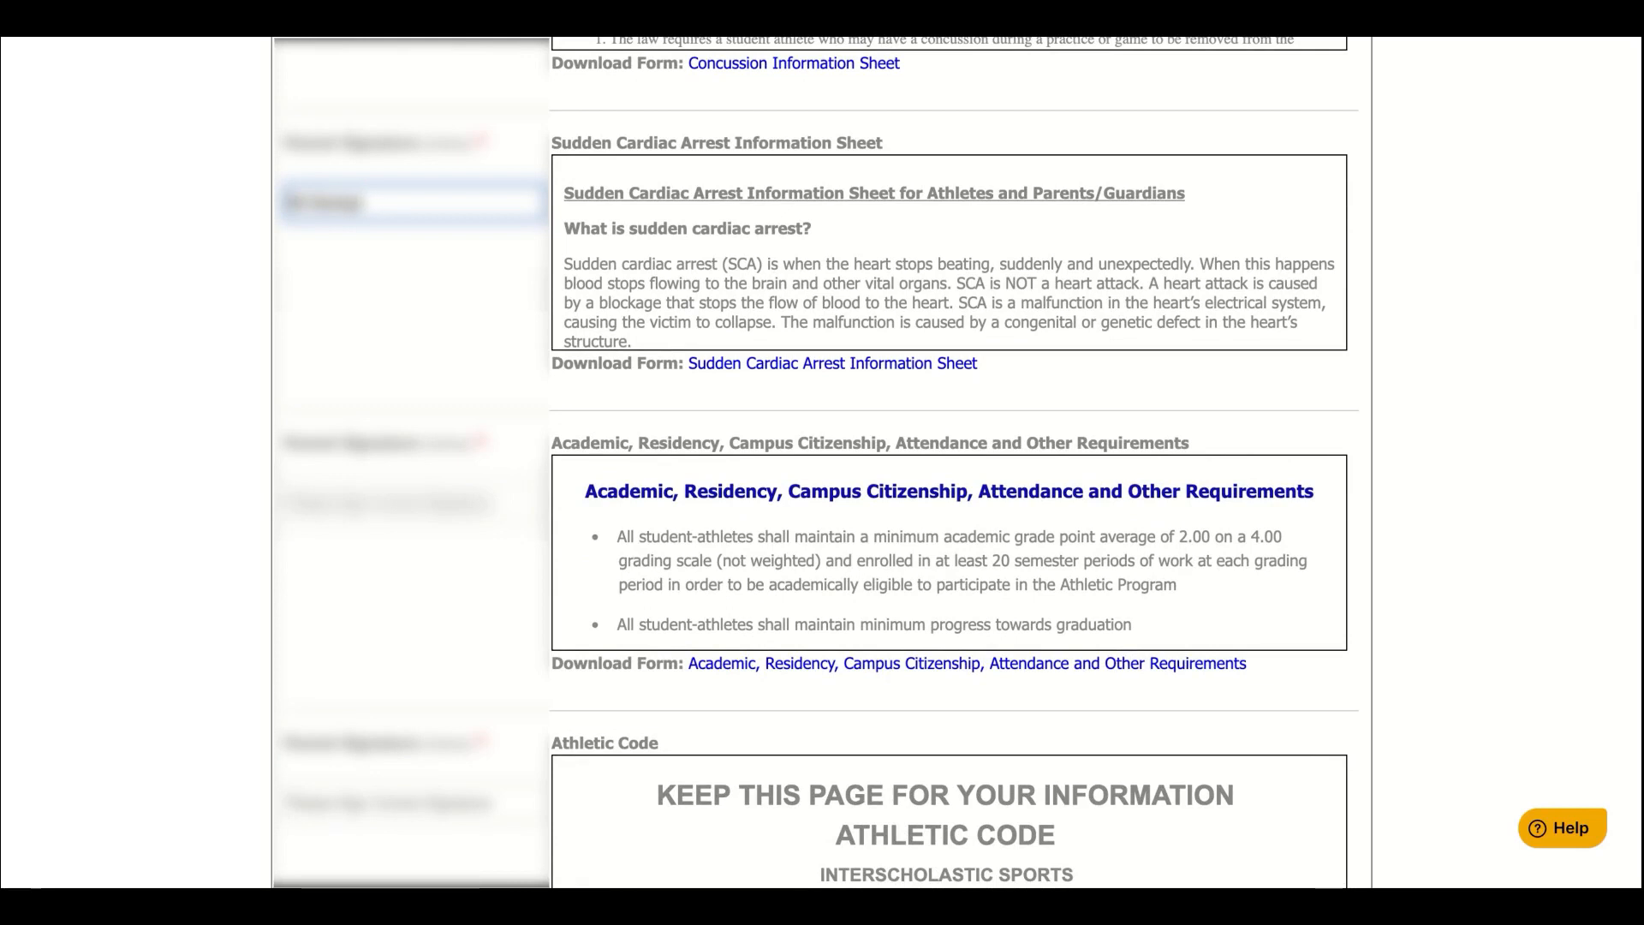
# Sign the academic and residency requirements, Athletic Code and Athletic Contract as parent
pyautogui.click(423, 503)
pyautogui.write('Ed')
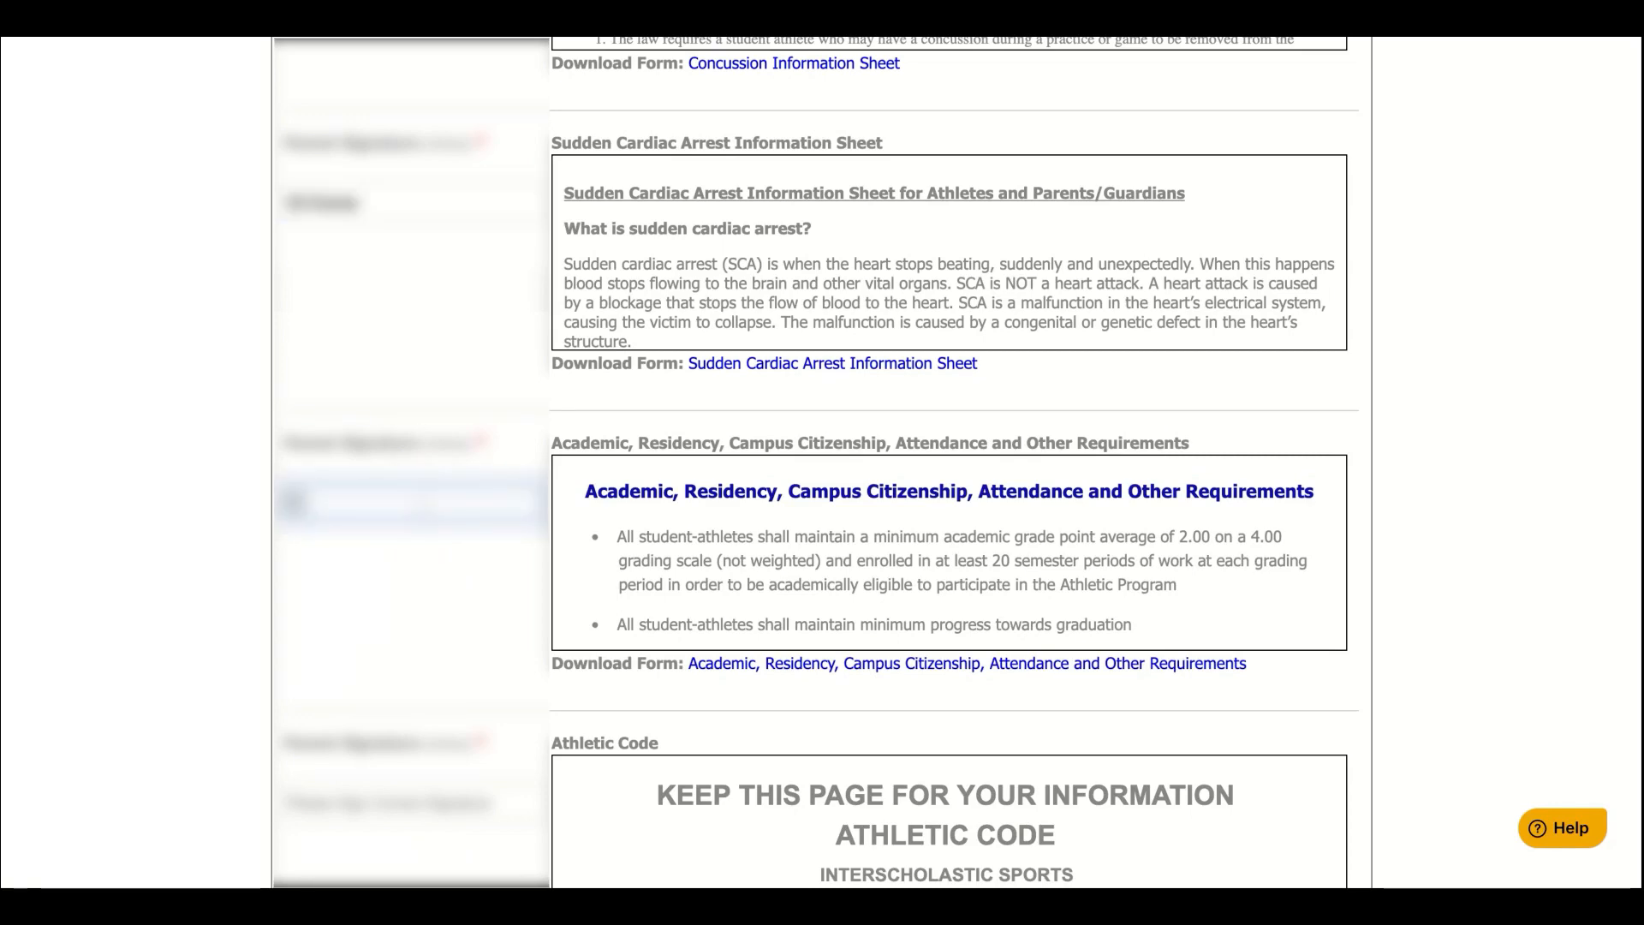
pyautogui.write(' Family')
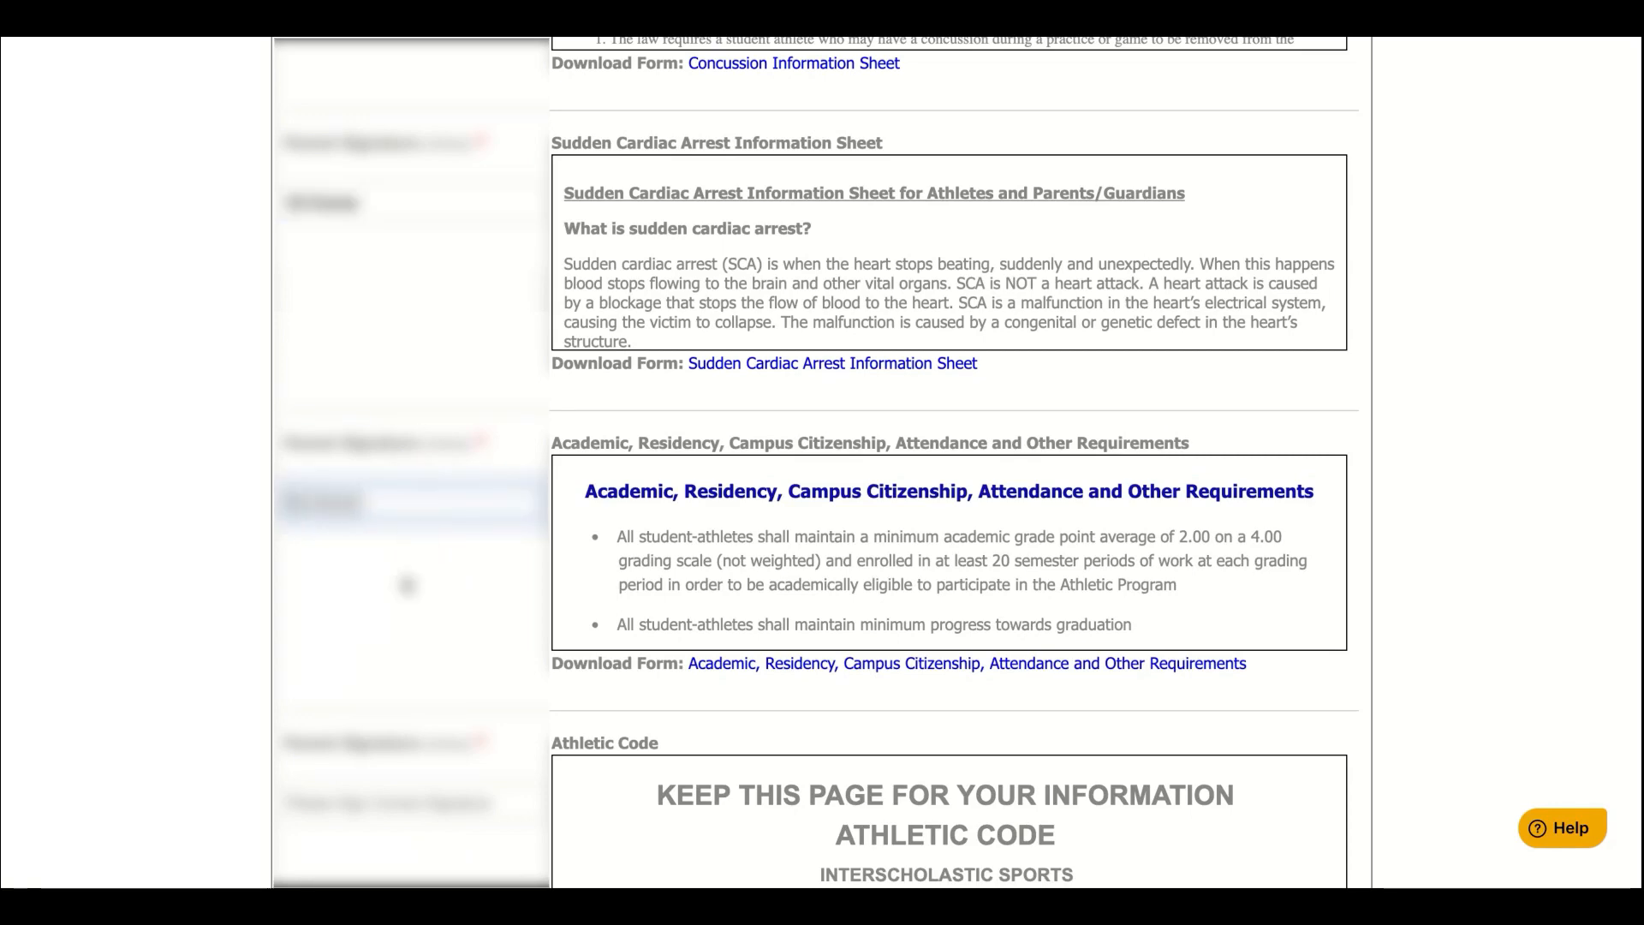
pyautogui.scroll(-1, 400, 621)
pyautogui.scroll(-3, 400, 622)
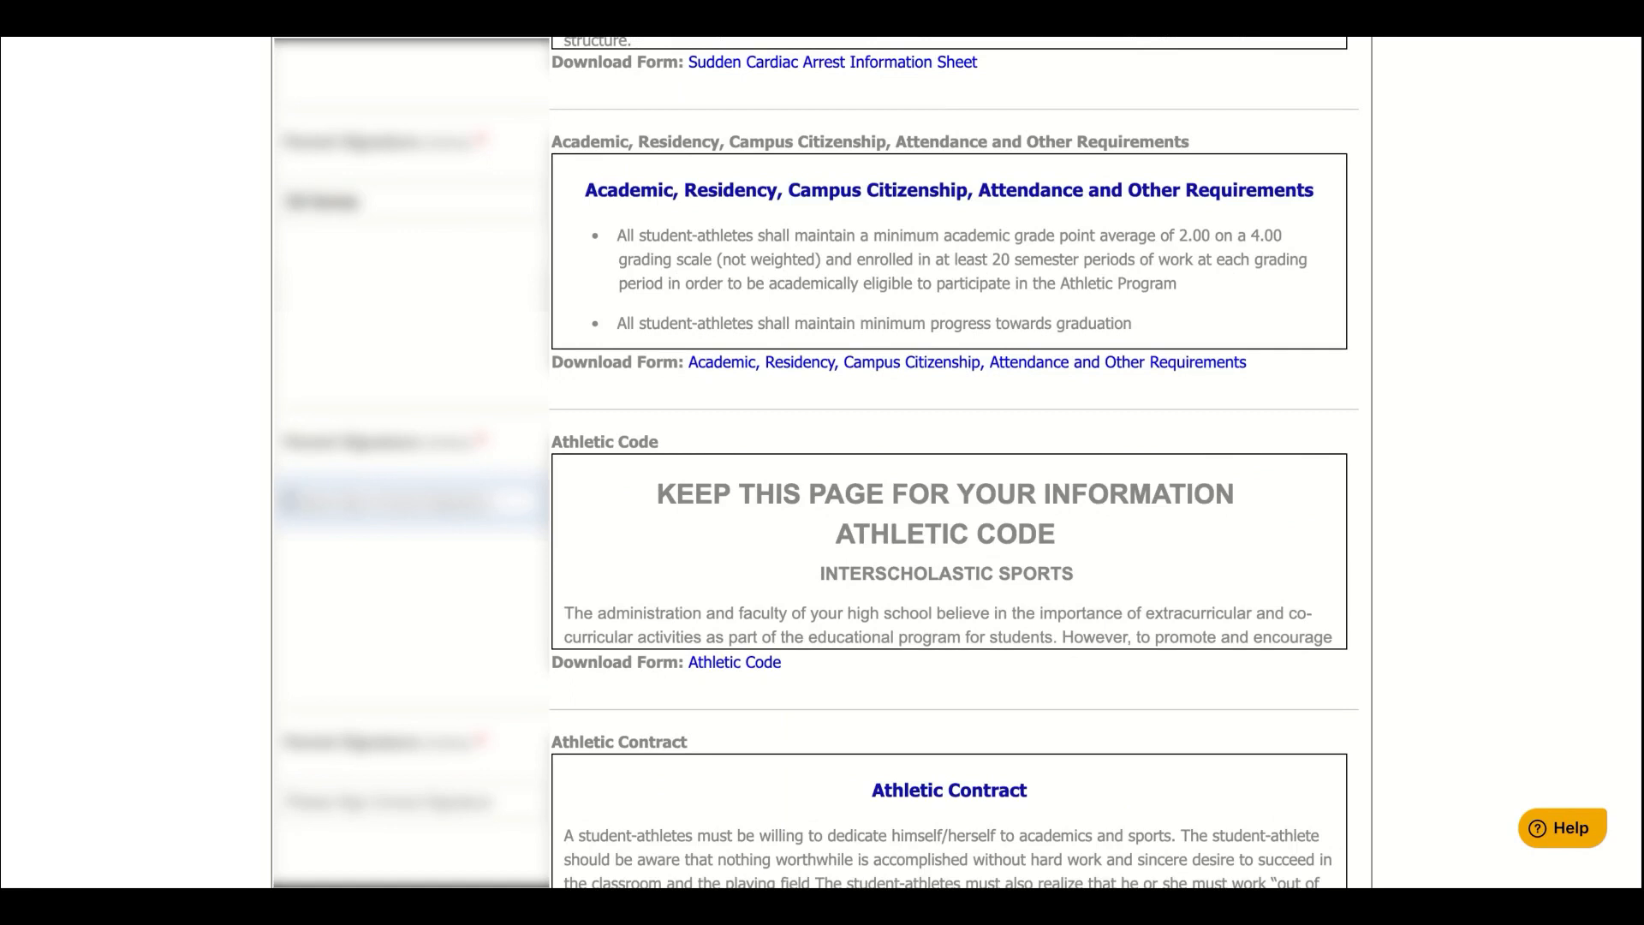
pyautogui.write('Ed')
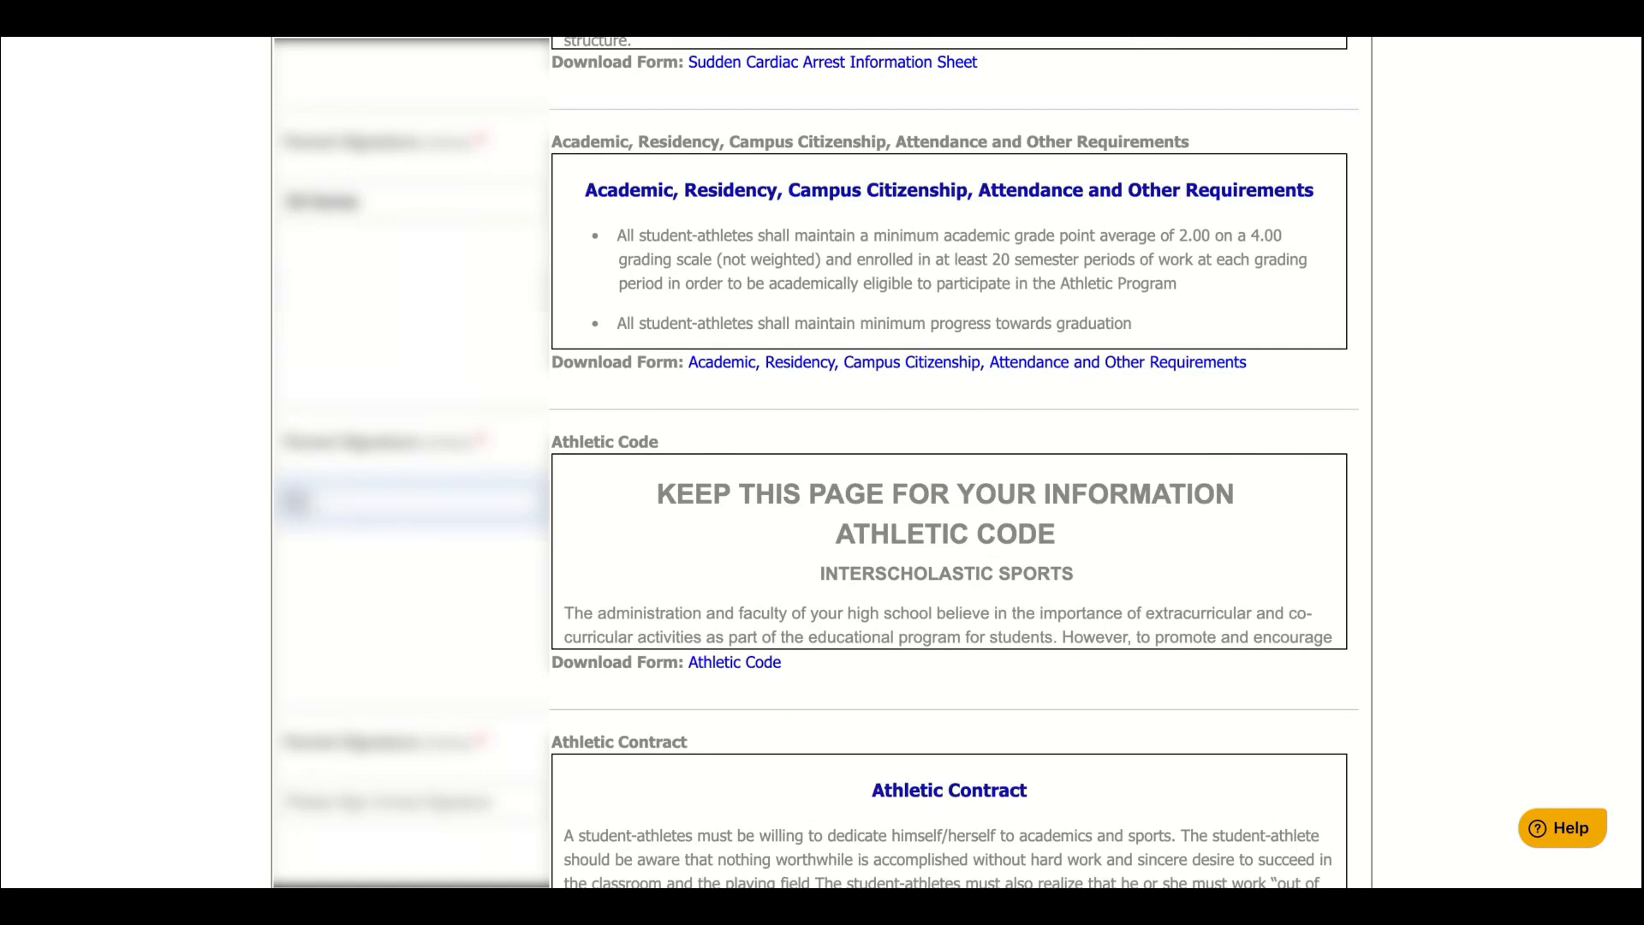
pyautogui.write(' Family')
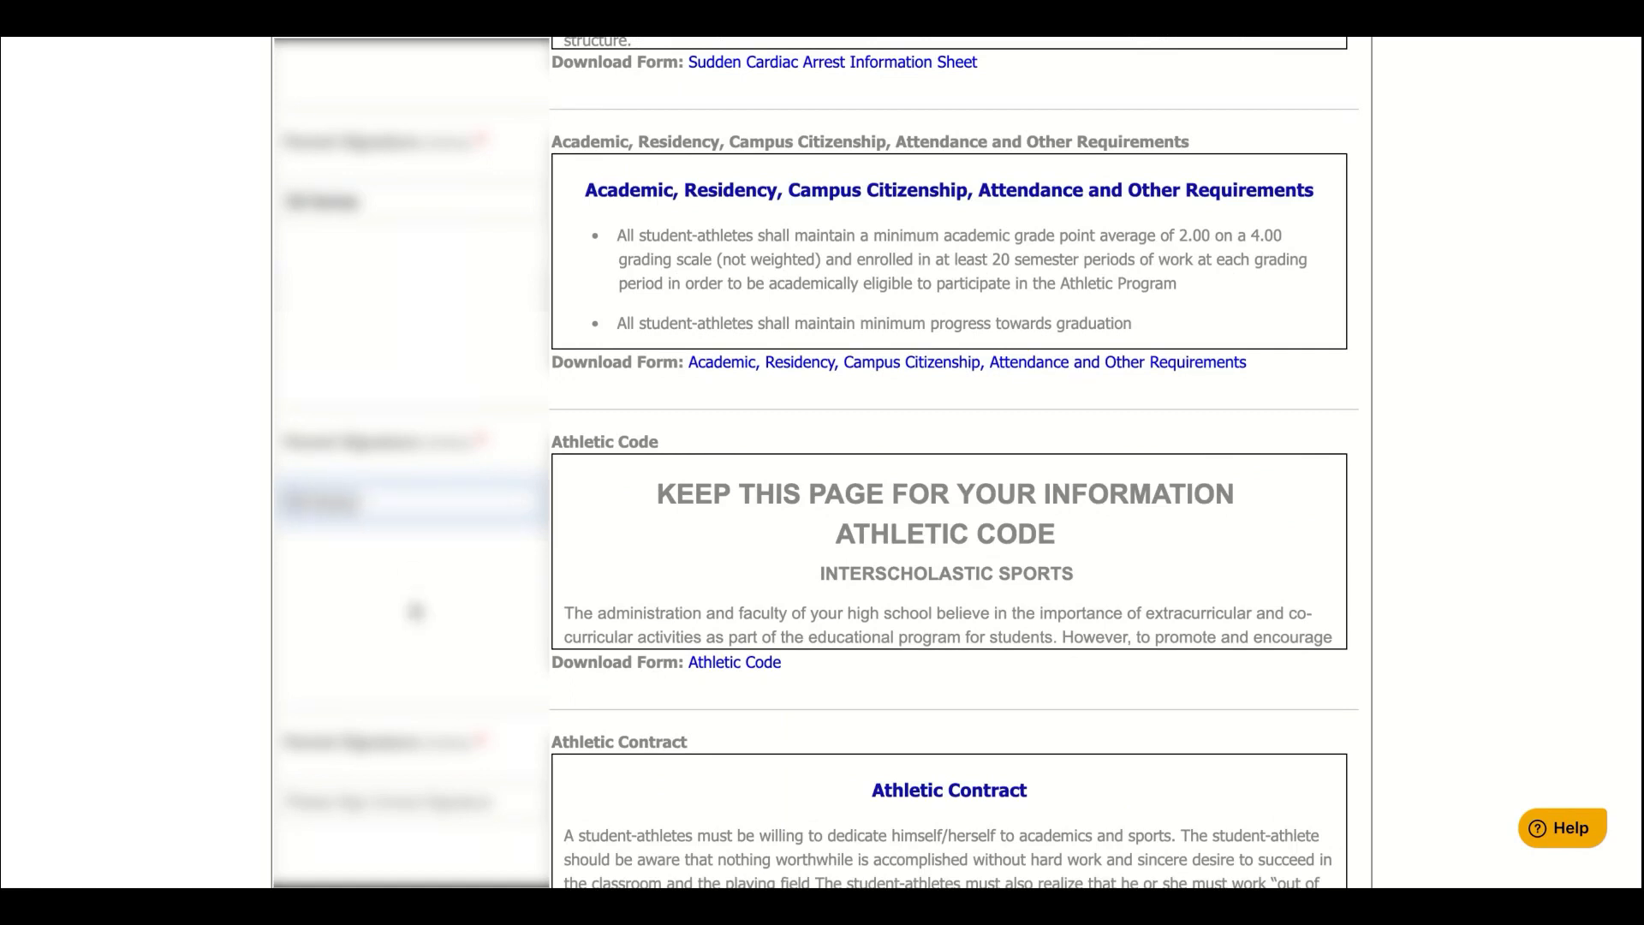
pyautogui.scroll(-3, 415, 610)
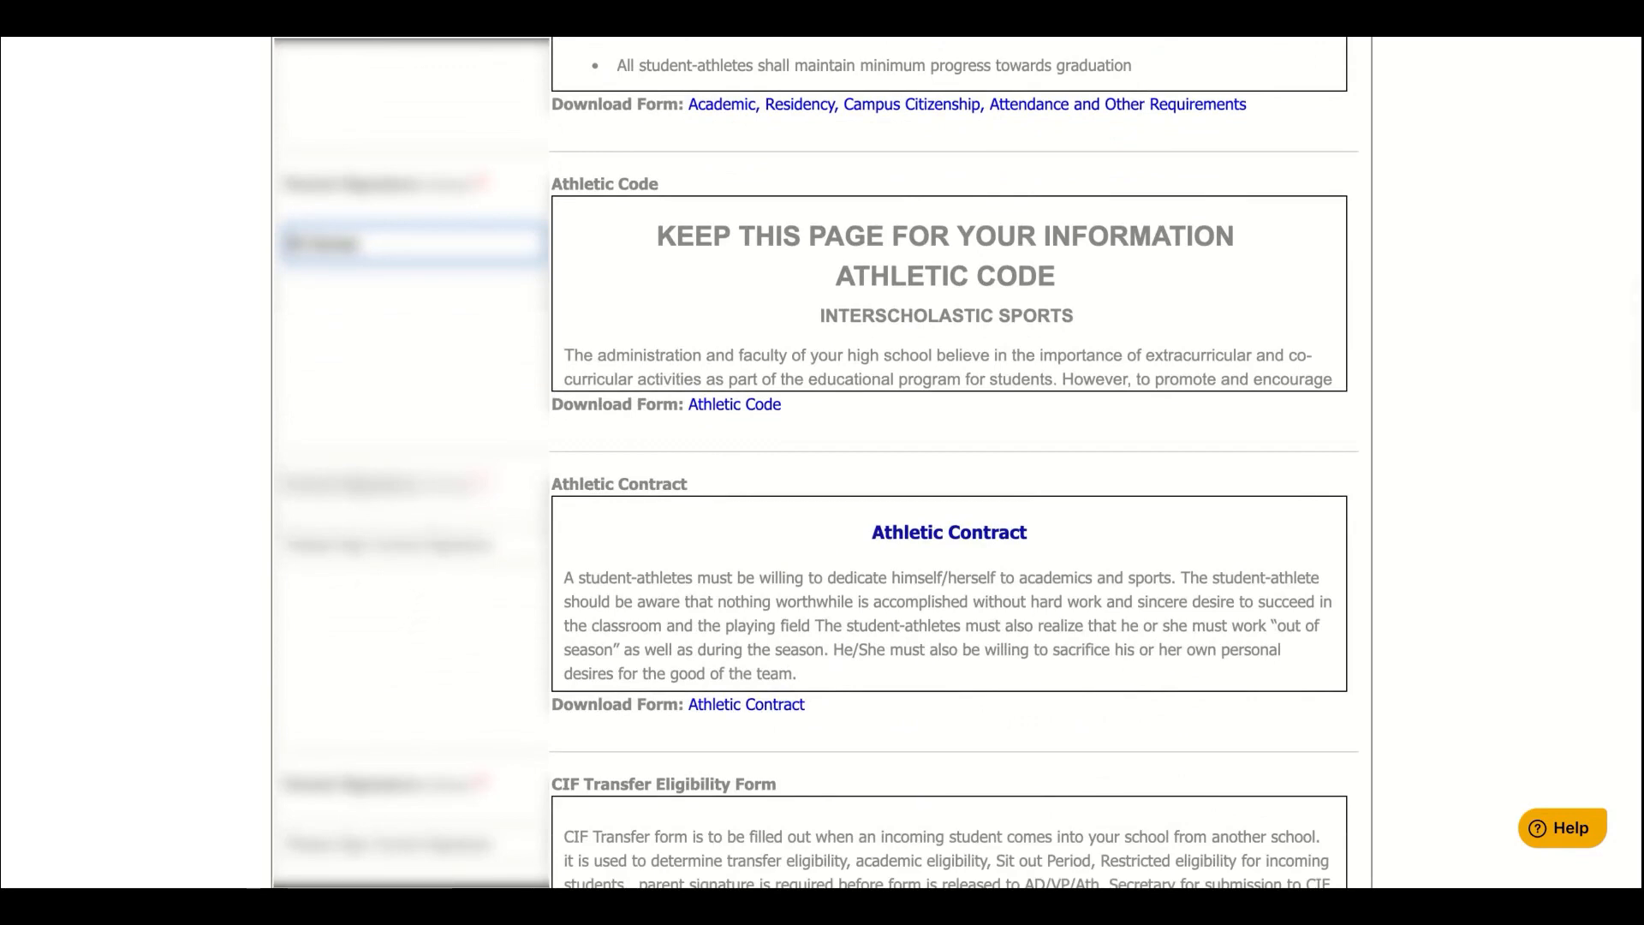
pyautogui.click(413, 545)
pyautogui.write('Ed')
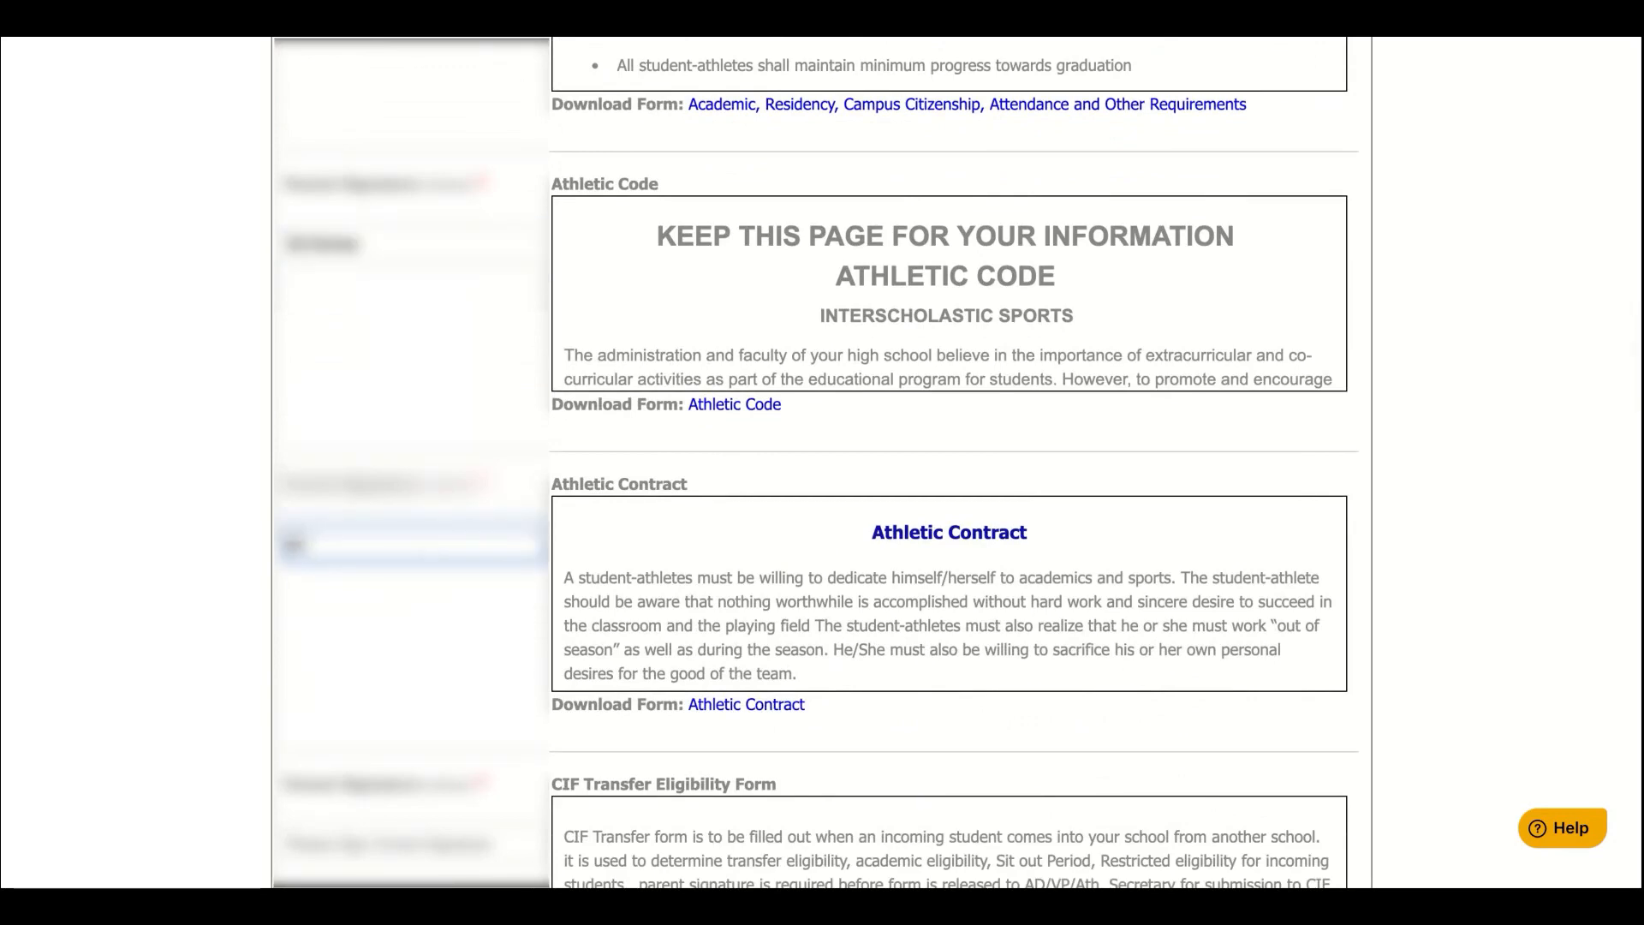
pyautogui.write(' Family')
pyautogui.scroll(-2, 413, 546)
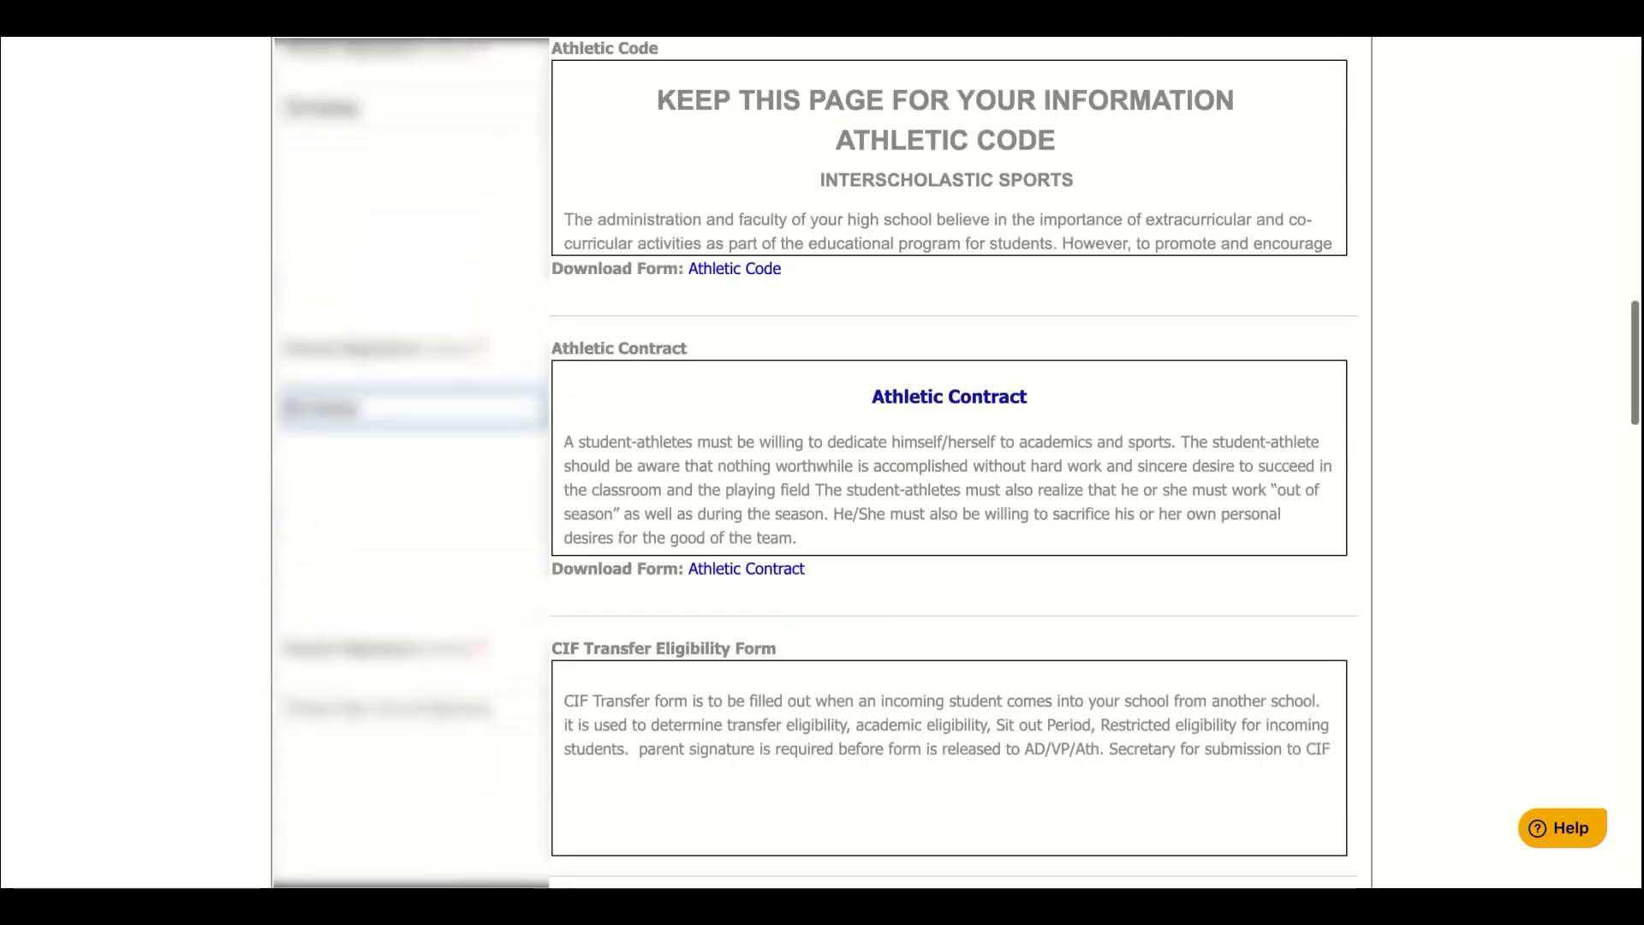
pyautogui.scroll(-3, 247, 505)
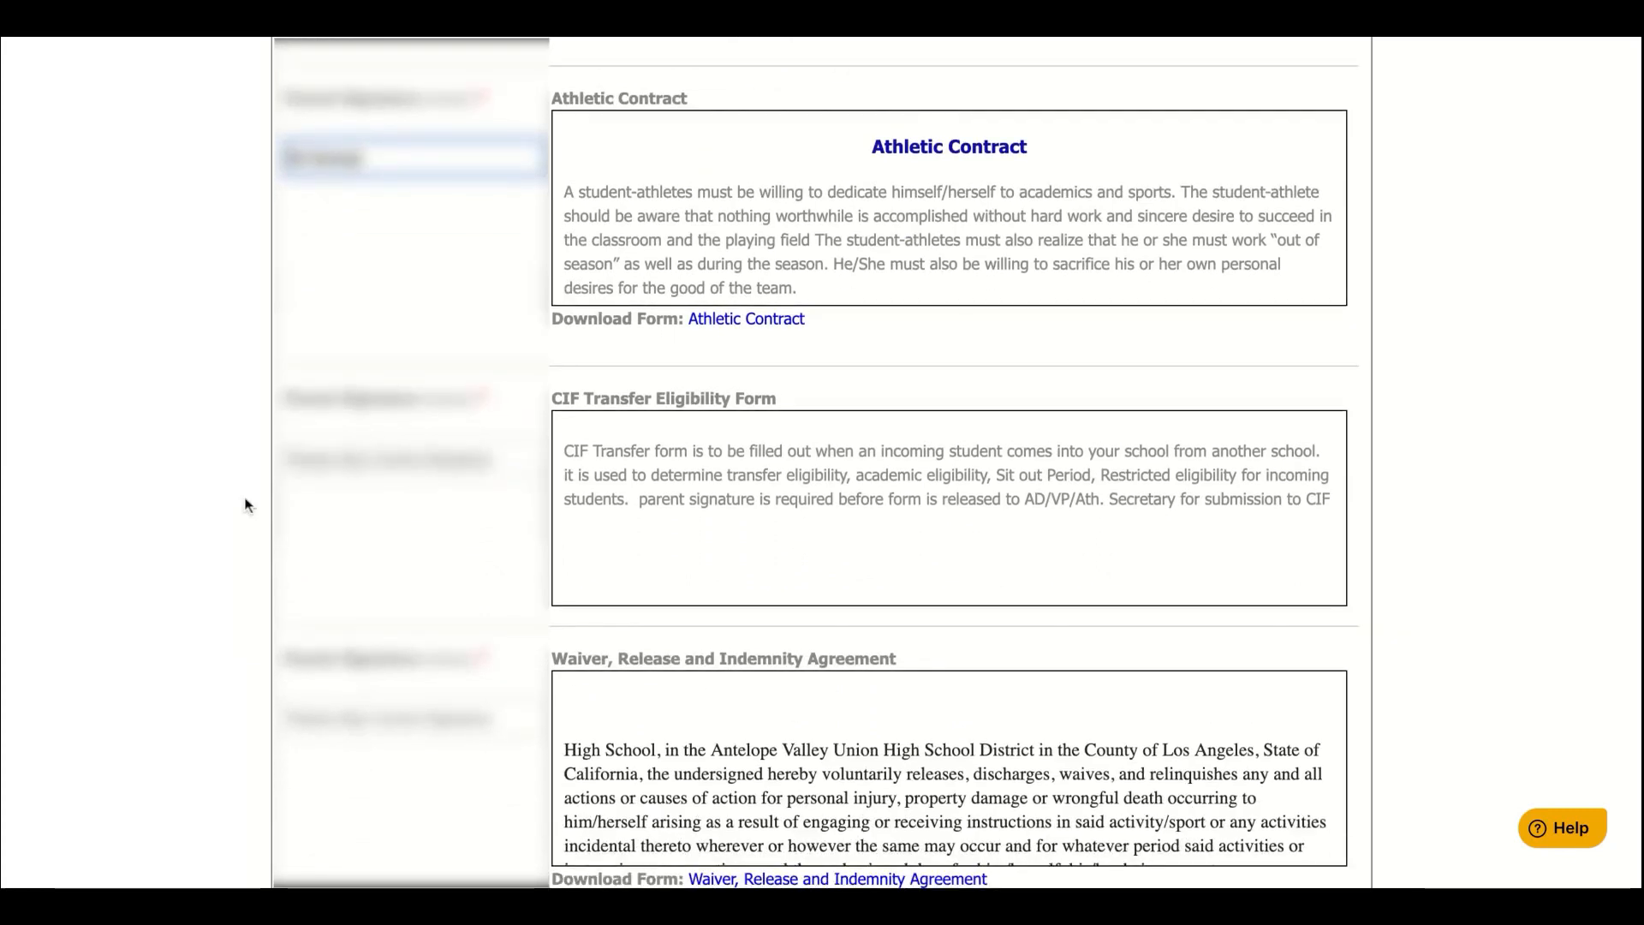
# Add parent signatures to the CIF Transfer, Waiver and Photo Release forms
pyautogui.click(347, 462)
pyautogui.write('Ed')
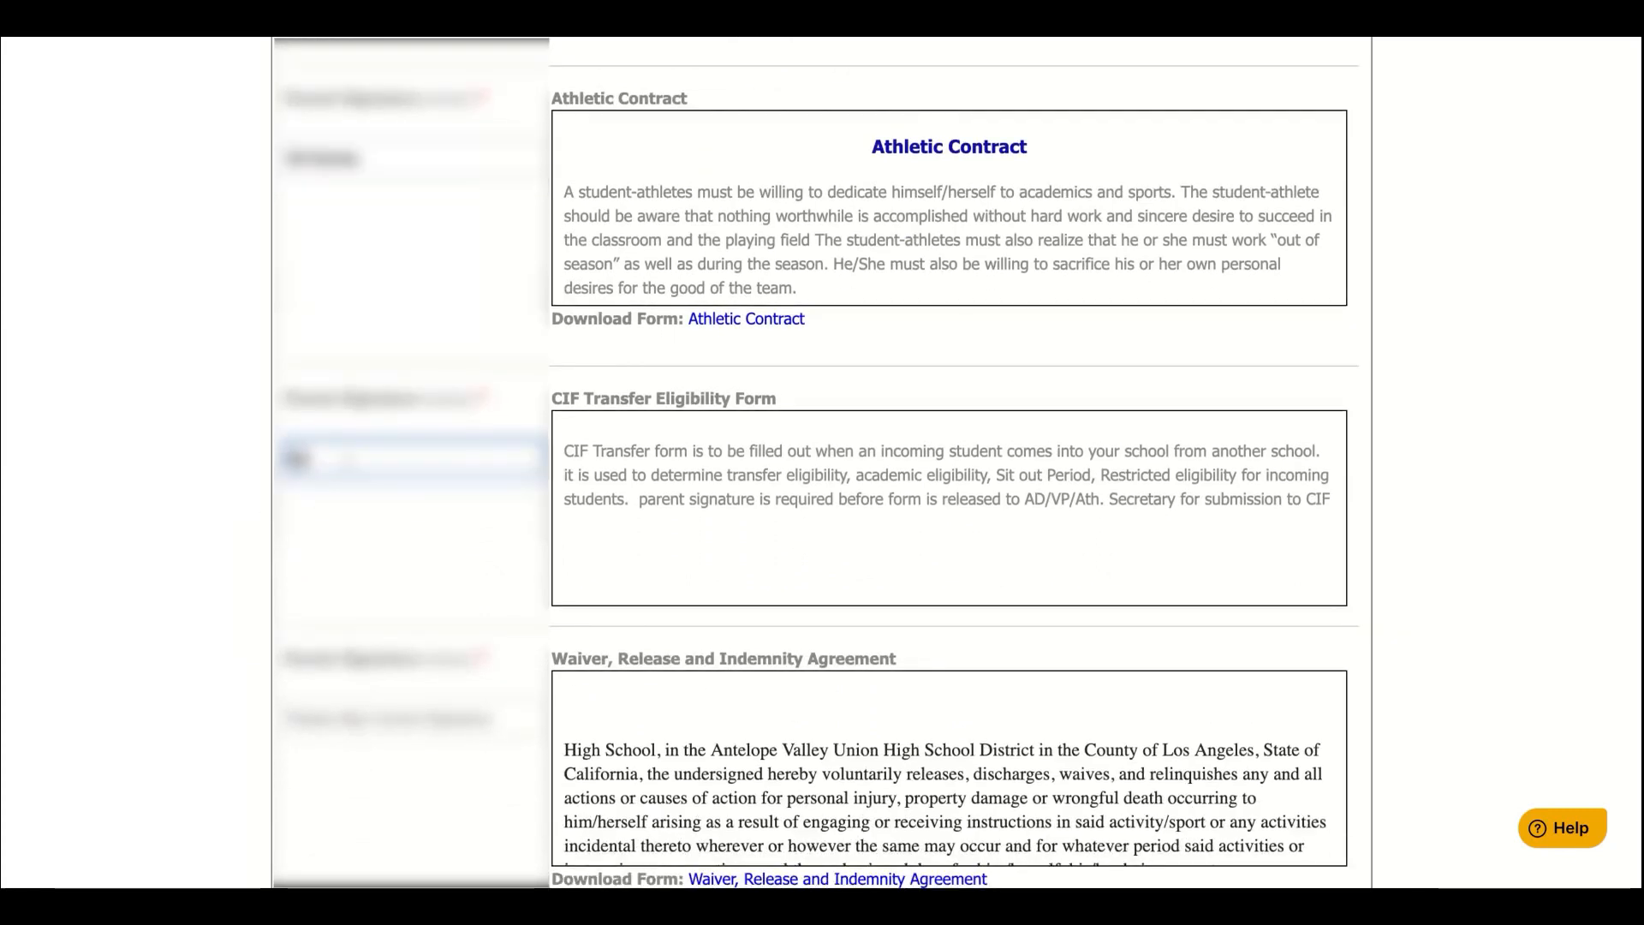
pyautogui.write(' Family')
pyautogui.press('Tab')
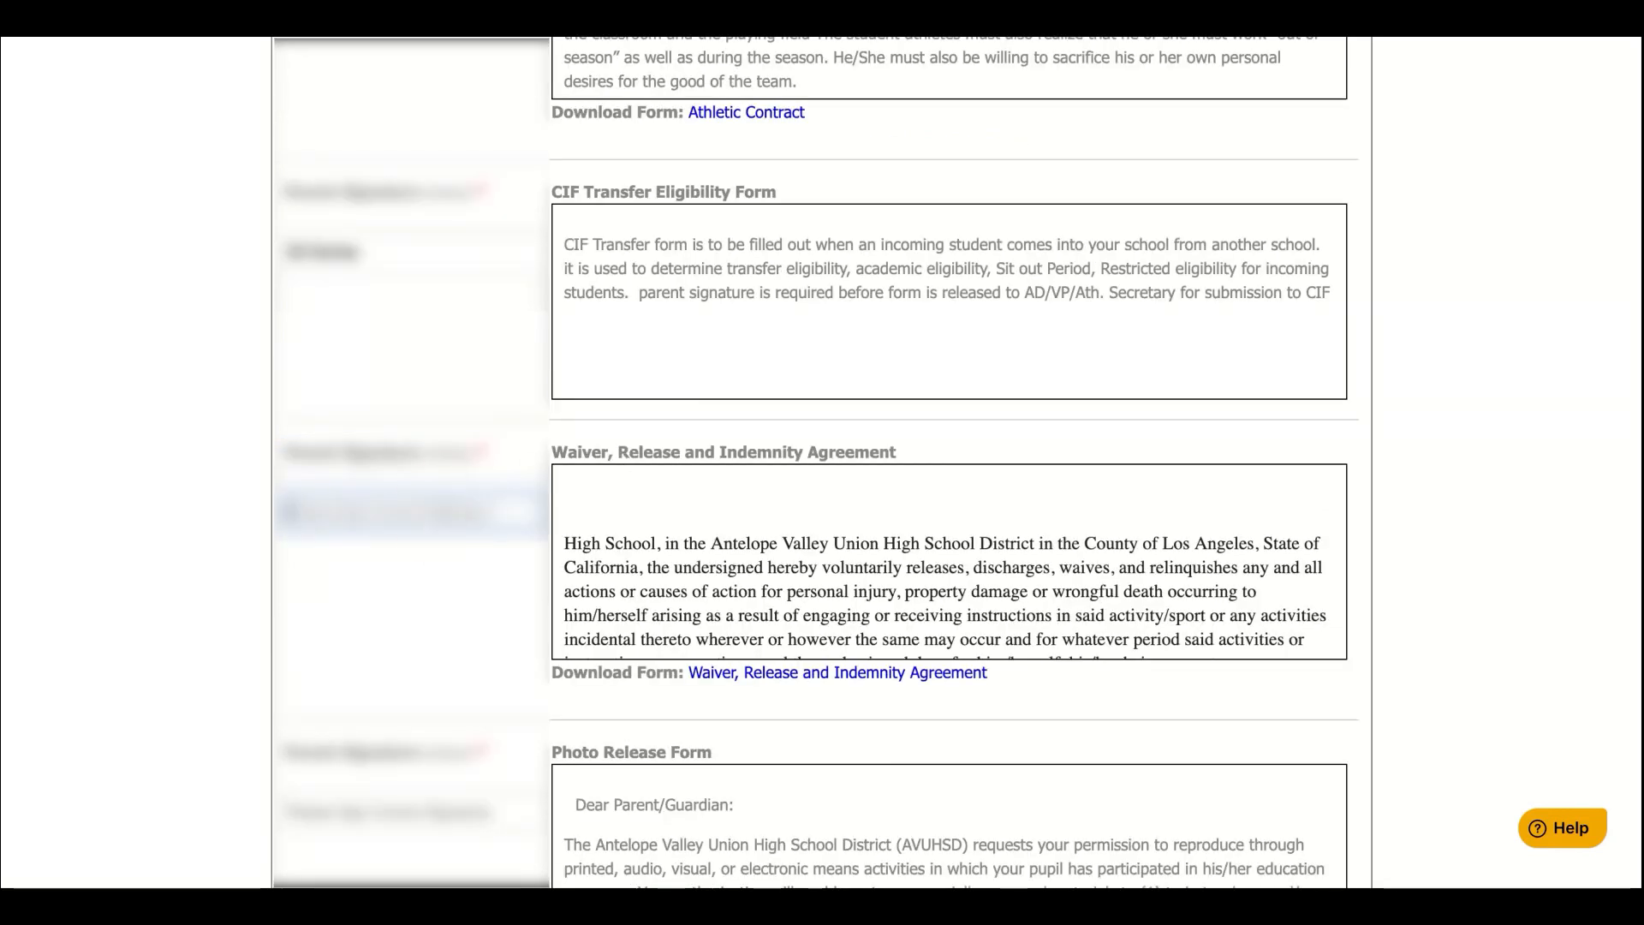
pyautogui.write('HCl S')
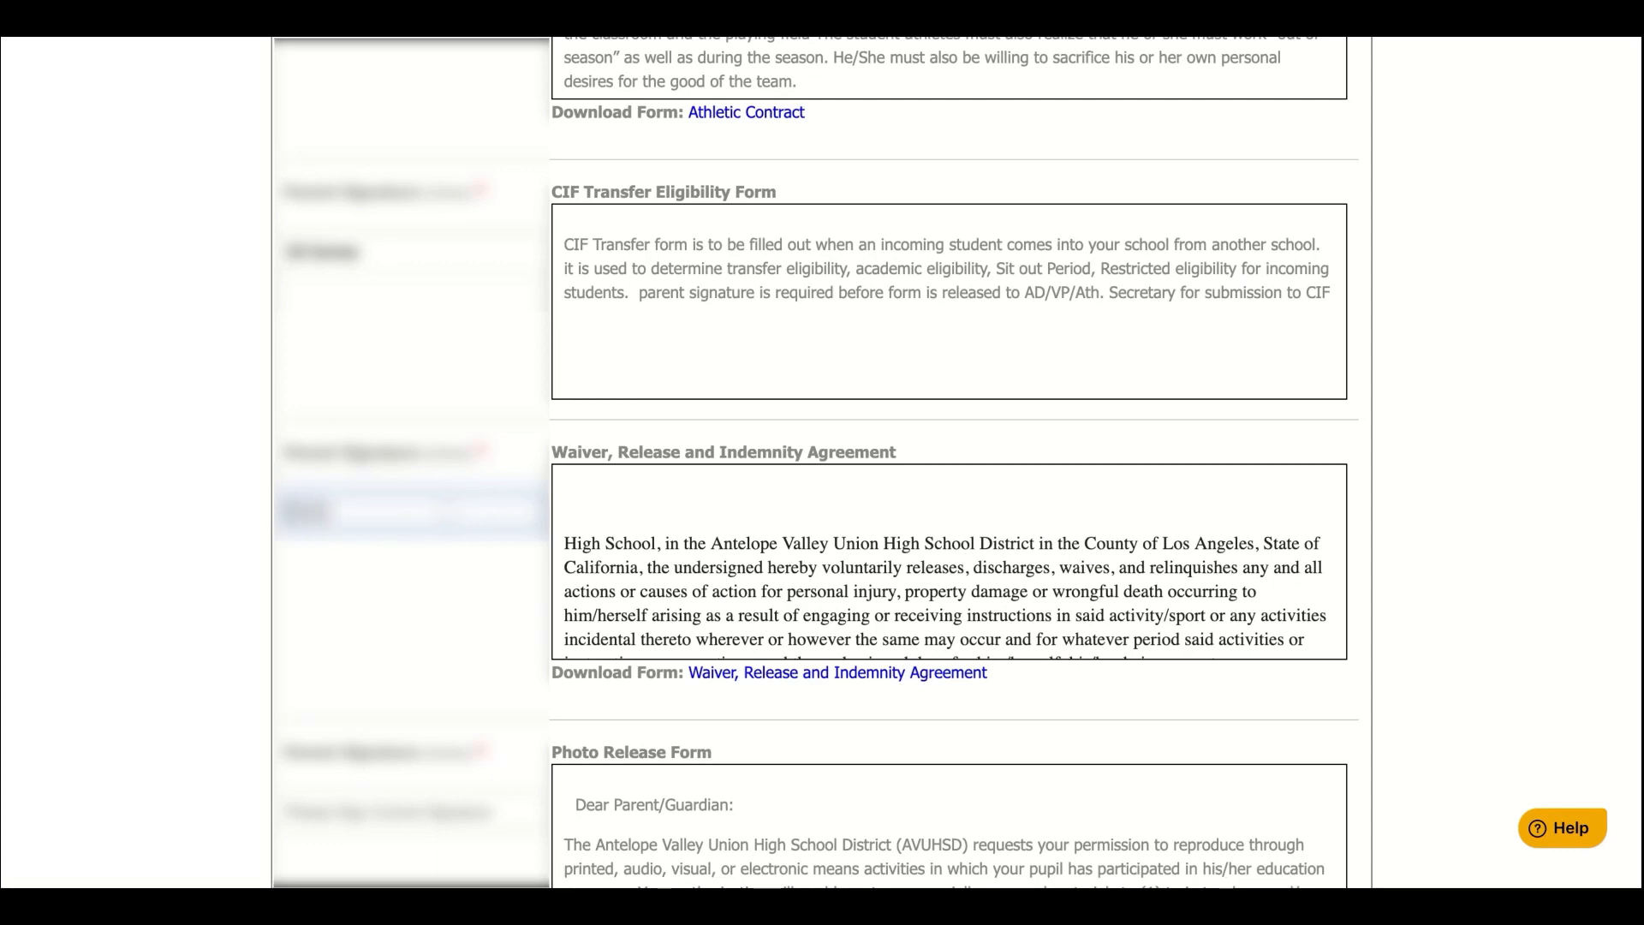
pyautogui.press('BackSpace')
pyautogui.press('BackSpace')
pyautogui.write('Sweeny')
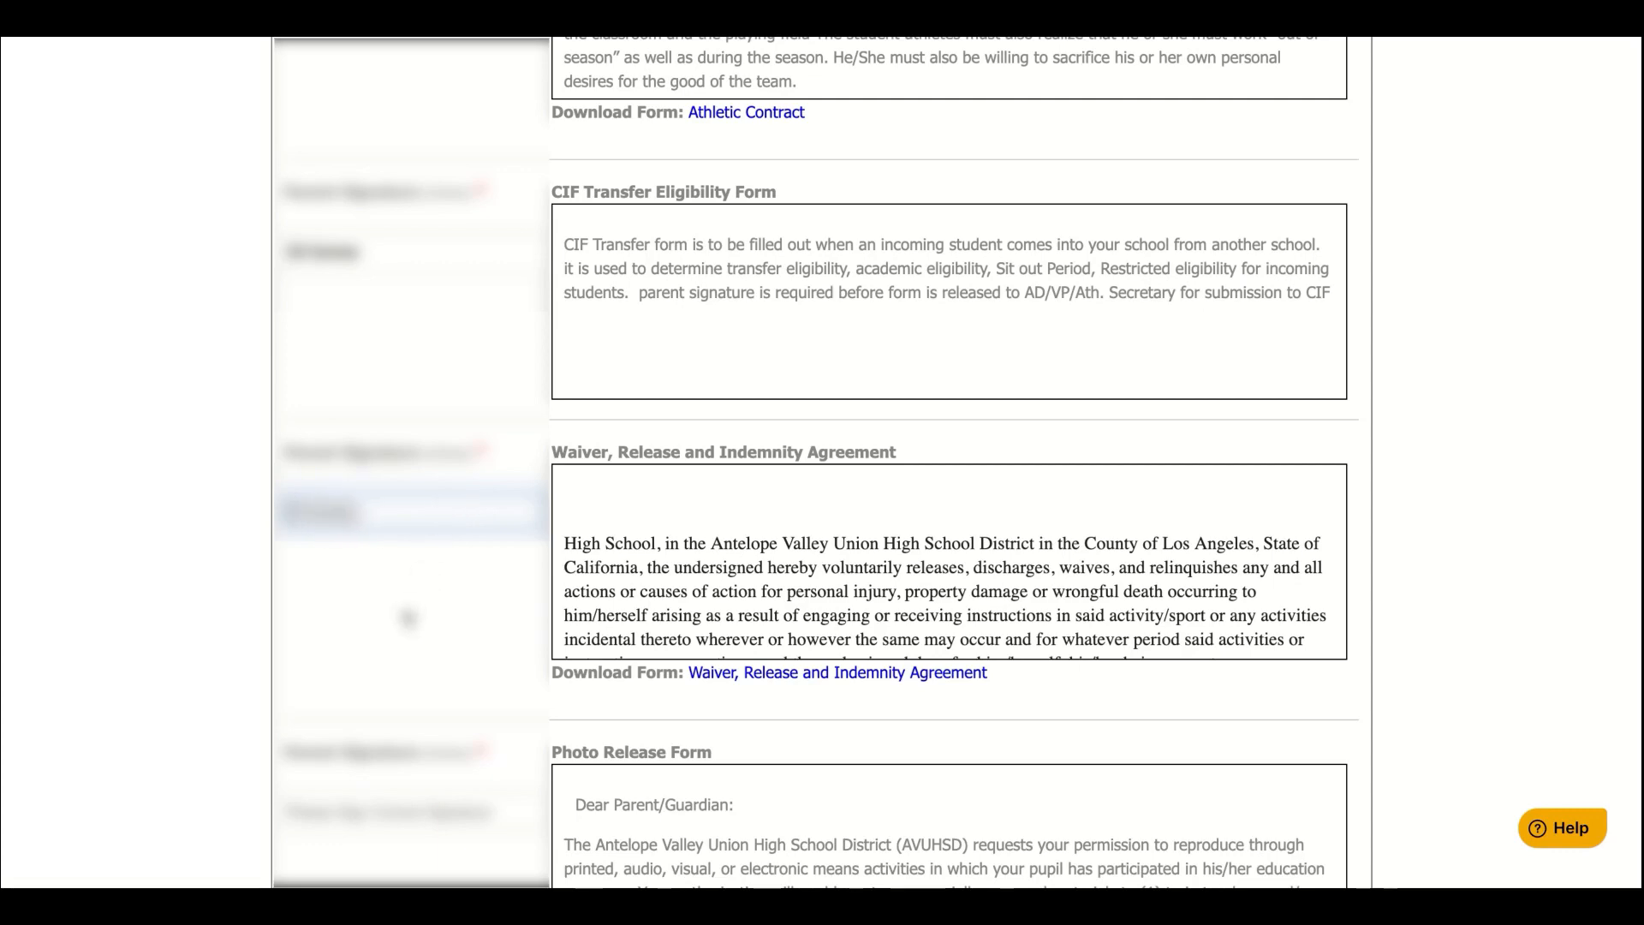
pyautogui.scroll(-4, 402, 608)
pyautogui.press('Tab')
pyautogui.write('HCl Sweeny')
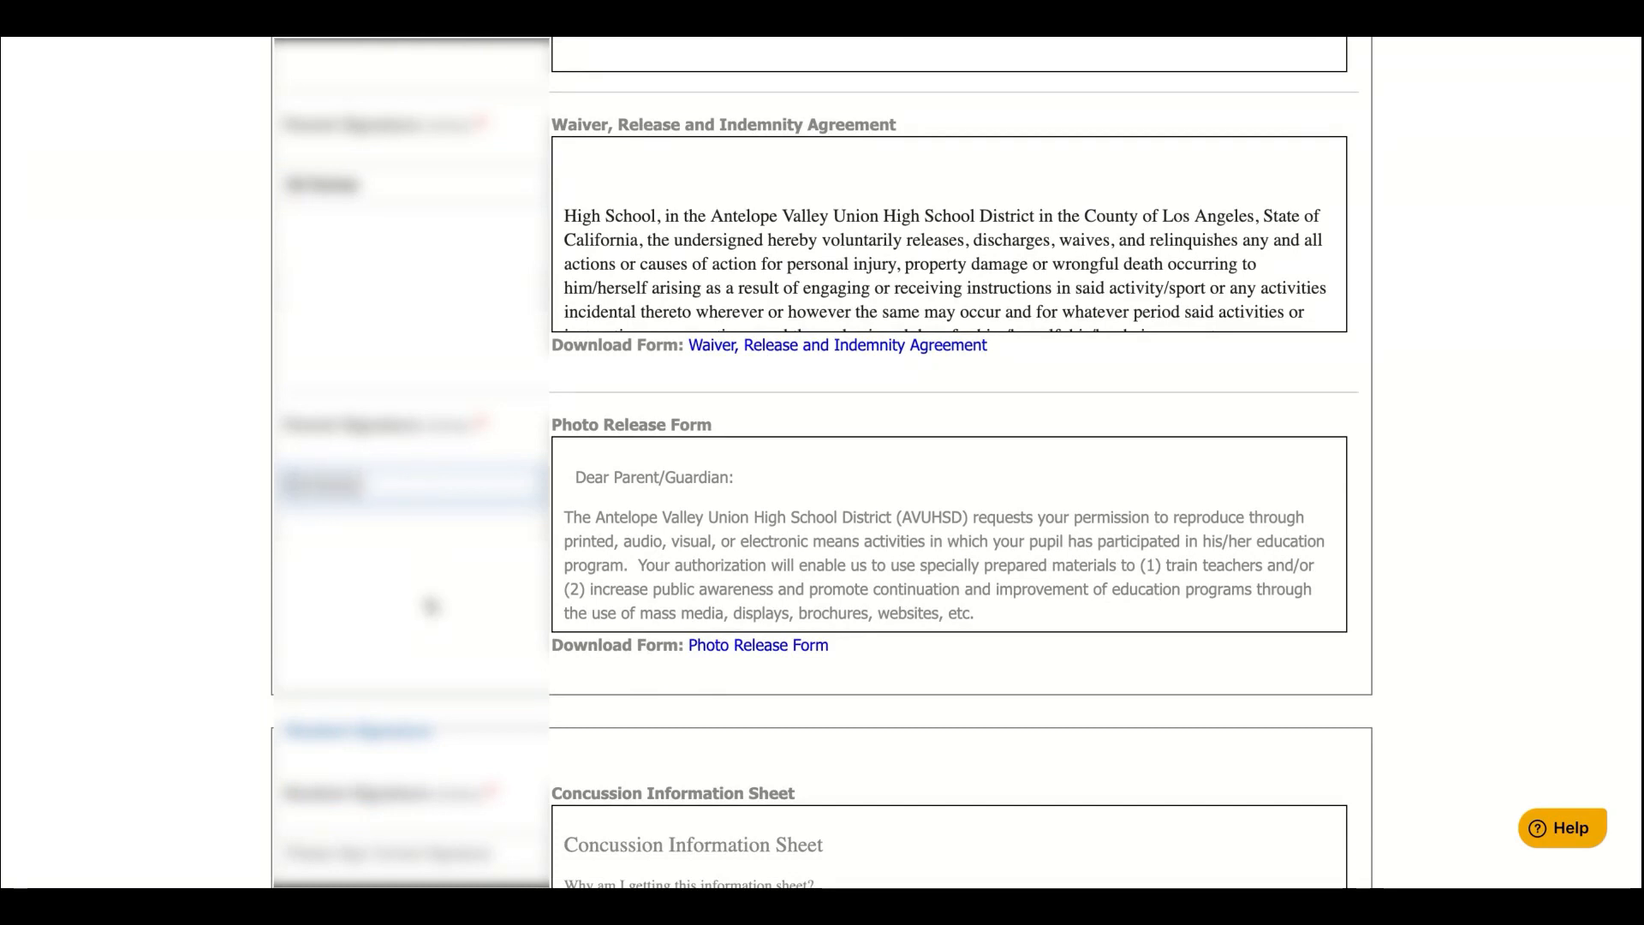
pyautogui.scroll(-6, 434, 605)
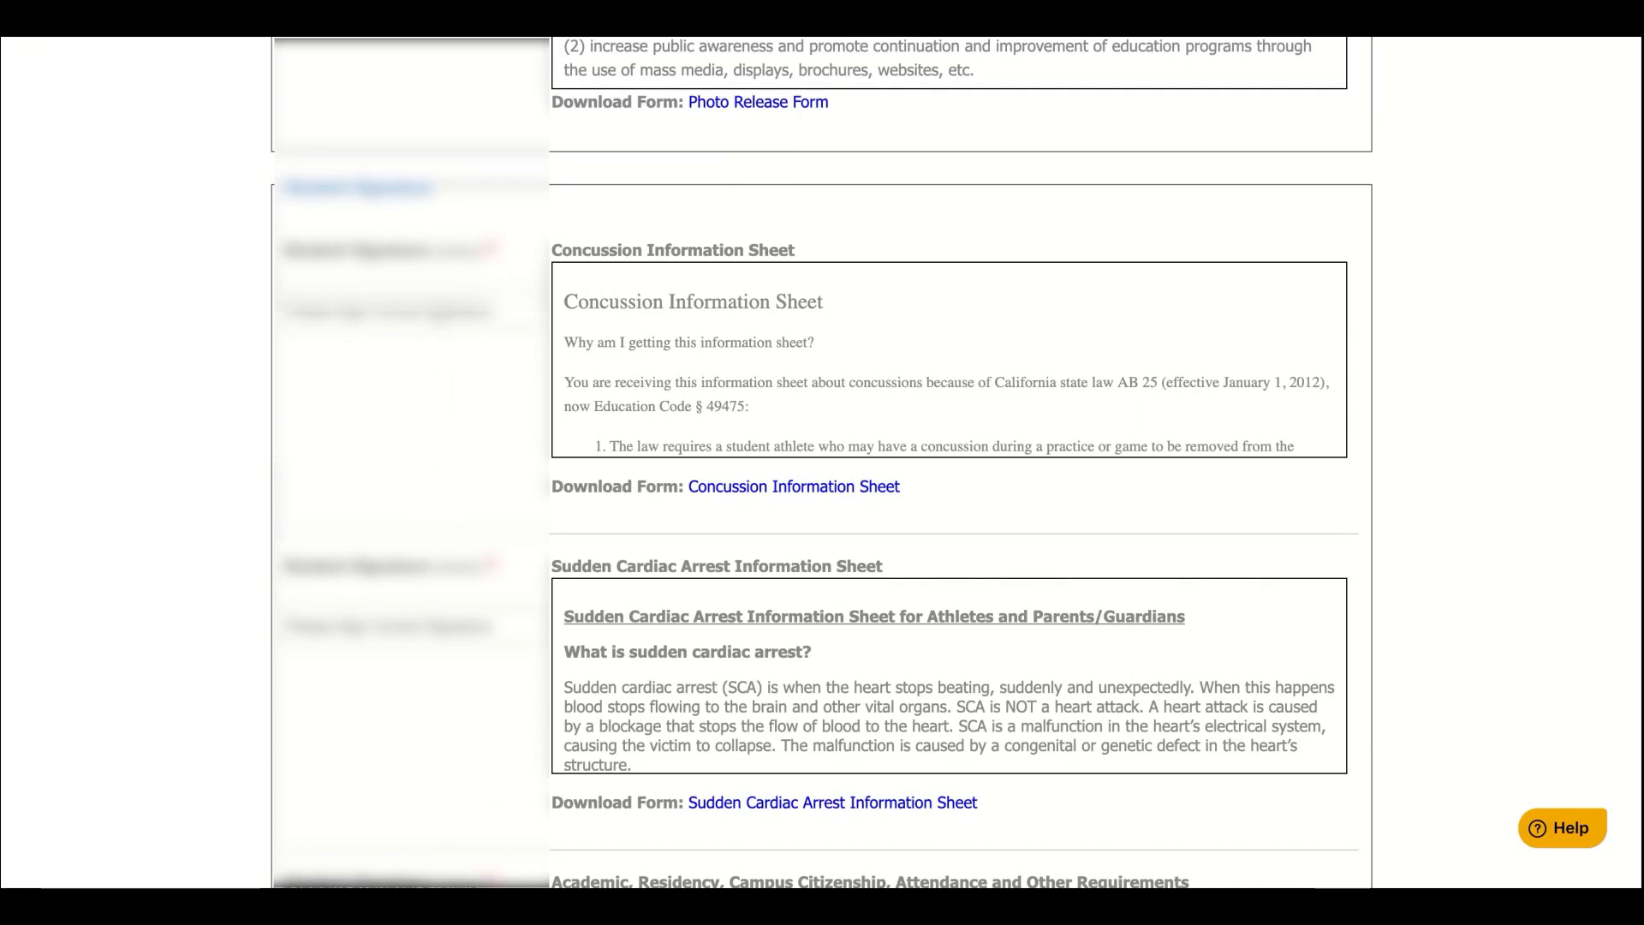
# Type the student's signature for the Concussion and Sudden Cardiac Arrest sheets
pyautogui.click(439, 316)
pyautogui.write('HCl')
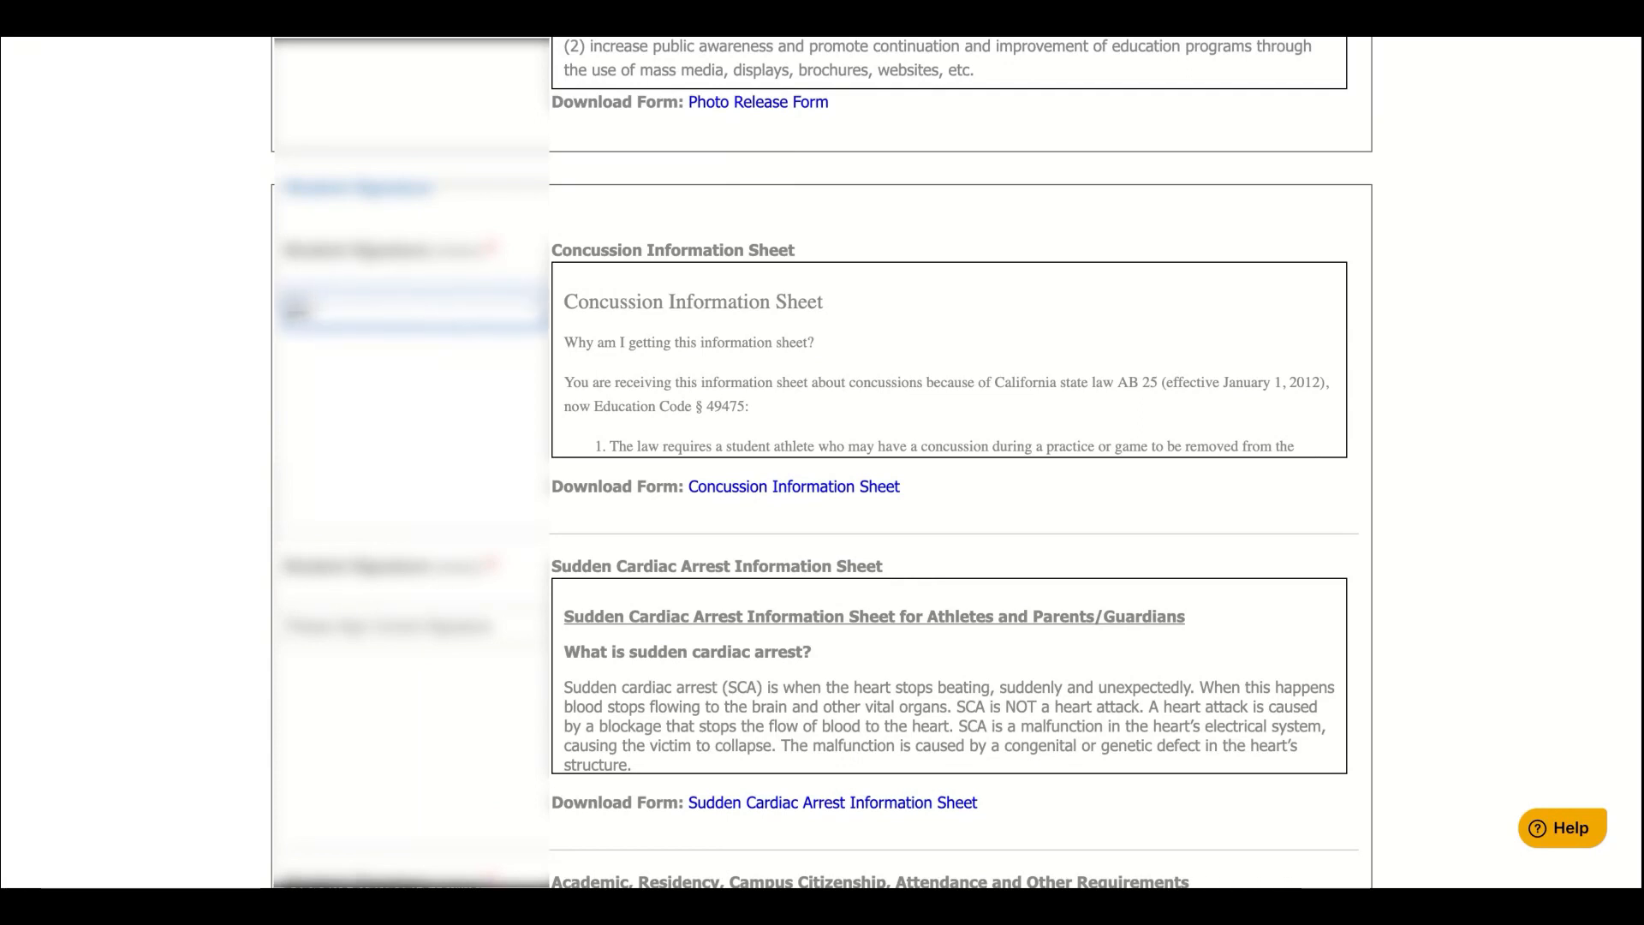
pyautogui.write(' Tester')
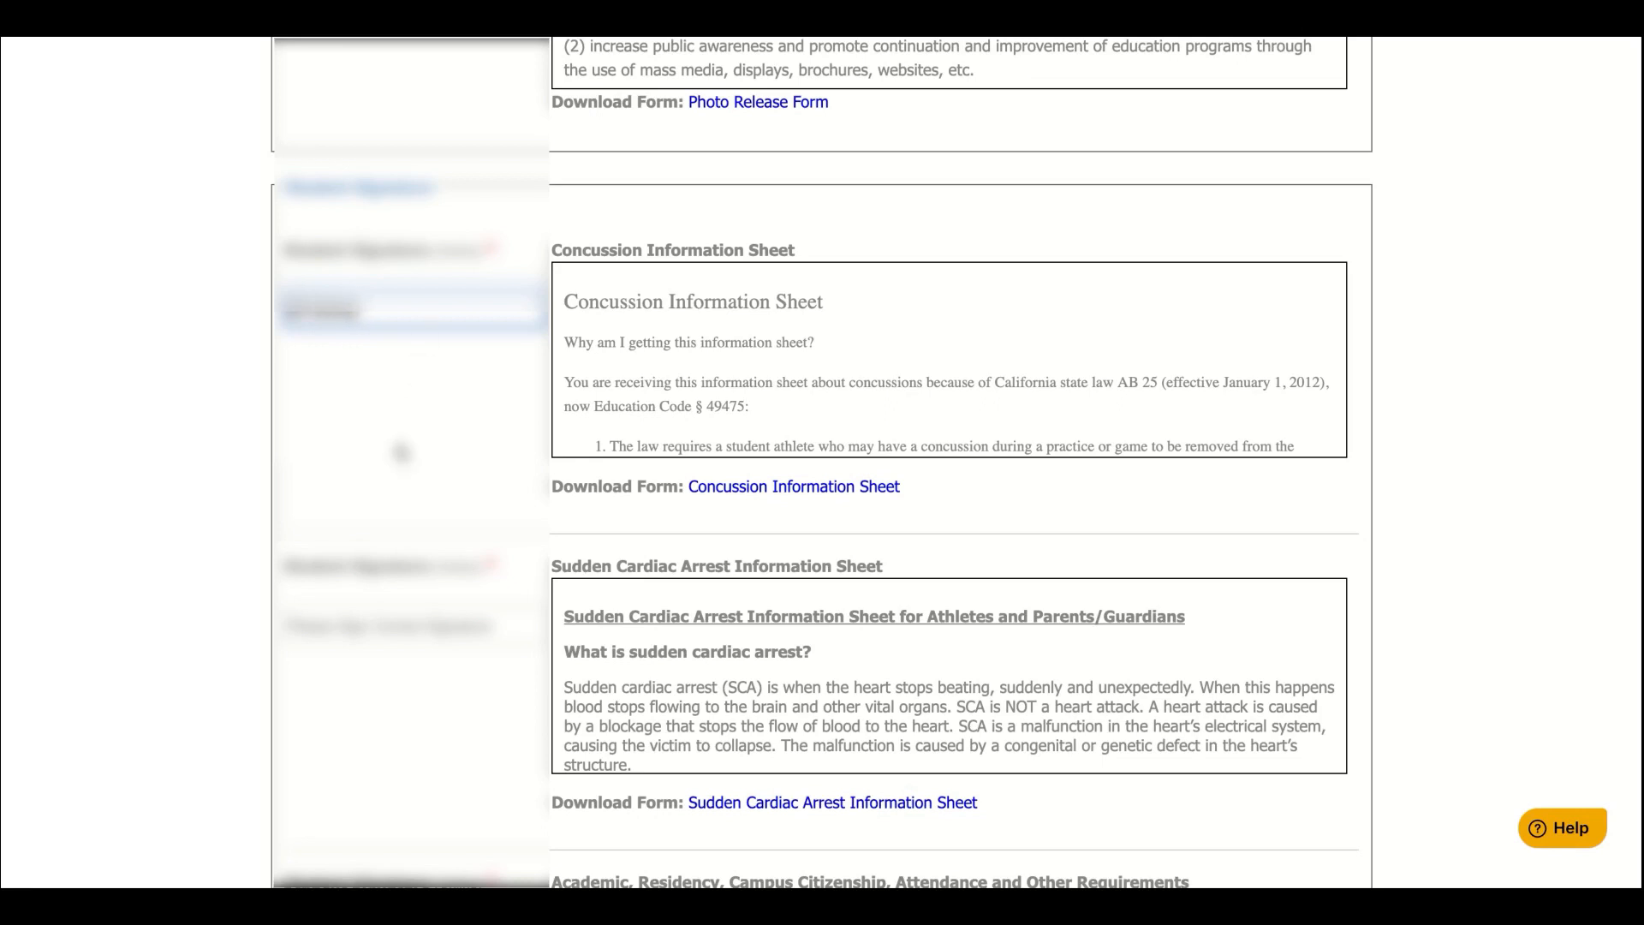
pyautogui.scroll(-2, 400, 452)
pyautogui.click(388, 490)
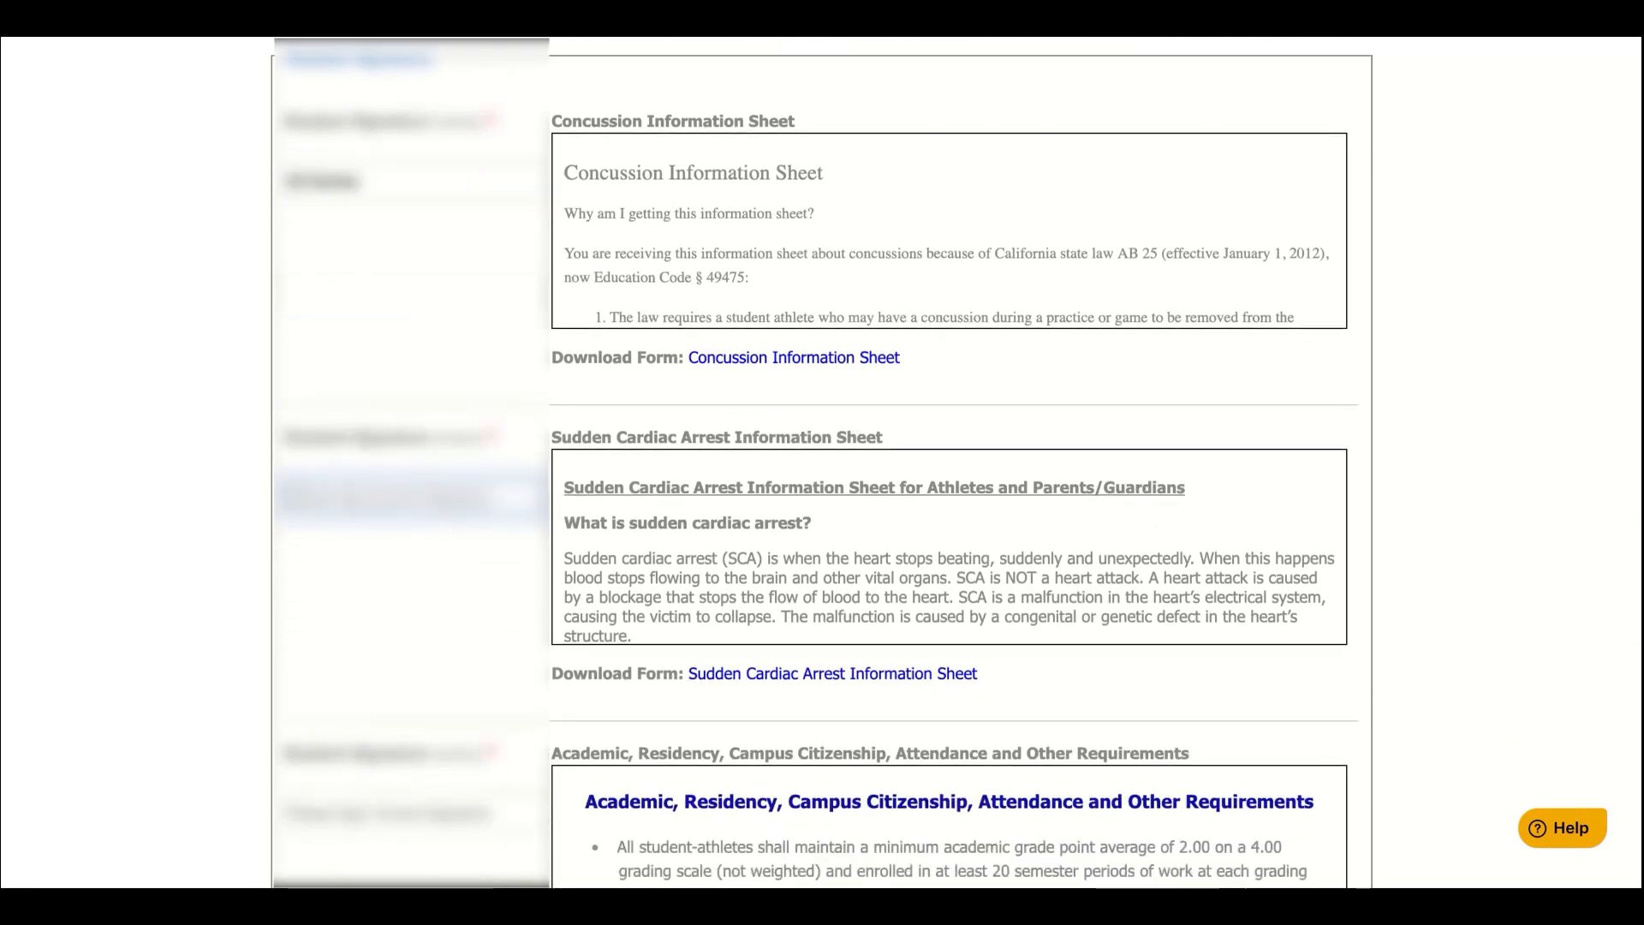
pyautogui.write('H Tester')
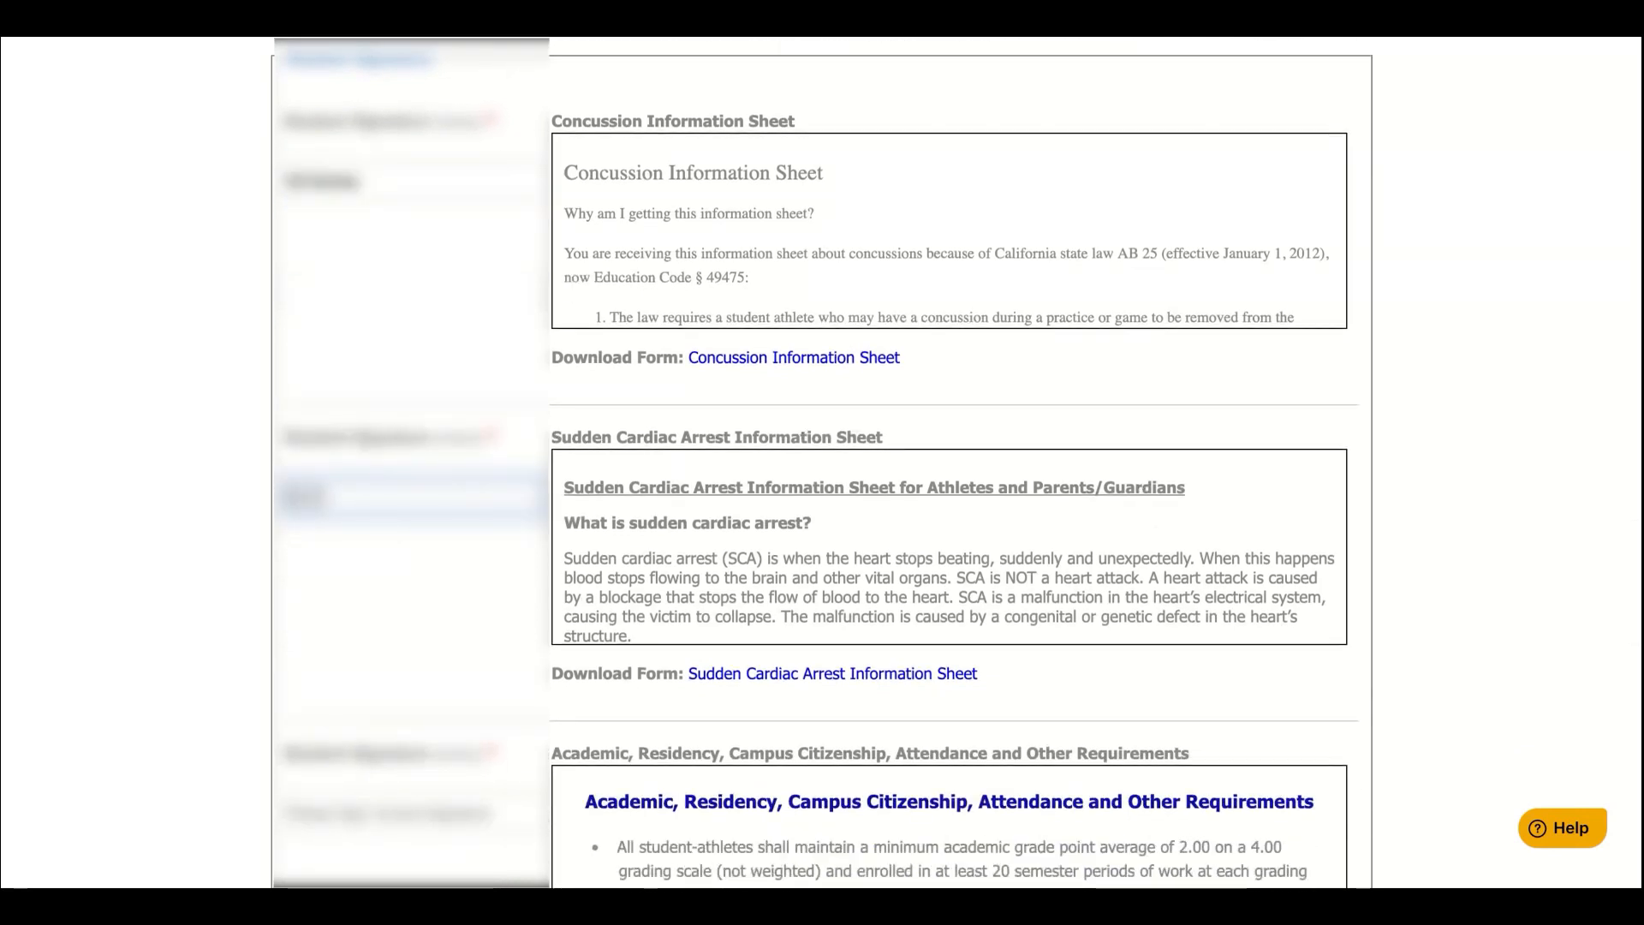
pyautogui.scroll(-4, 388, 490)
pyautogui.scroll(-1, 391, 404)
# Sign as student for Academic Requirements, Athletic Code, Athletic Contract, CIF Transfer and Waiver
pyautogui.click(391, 404)
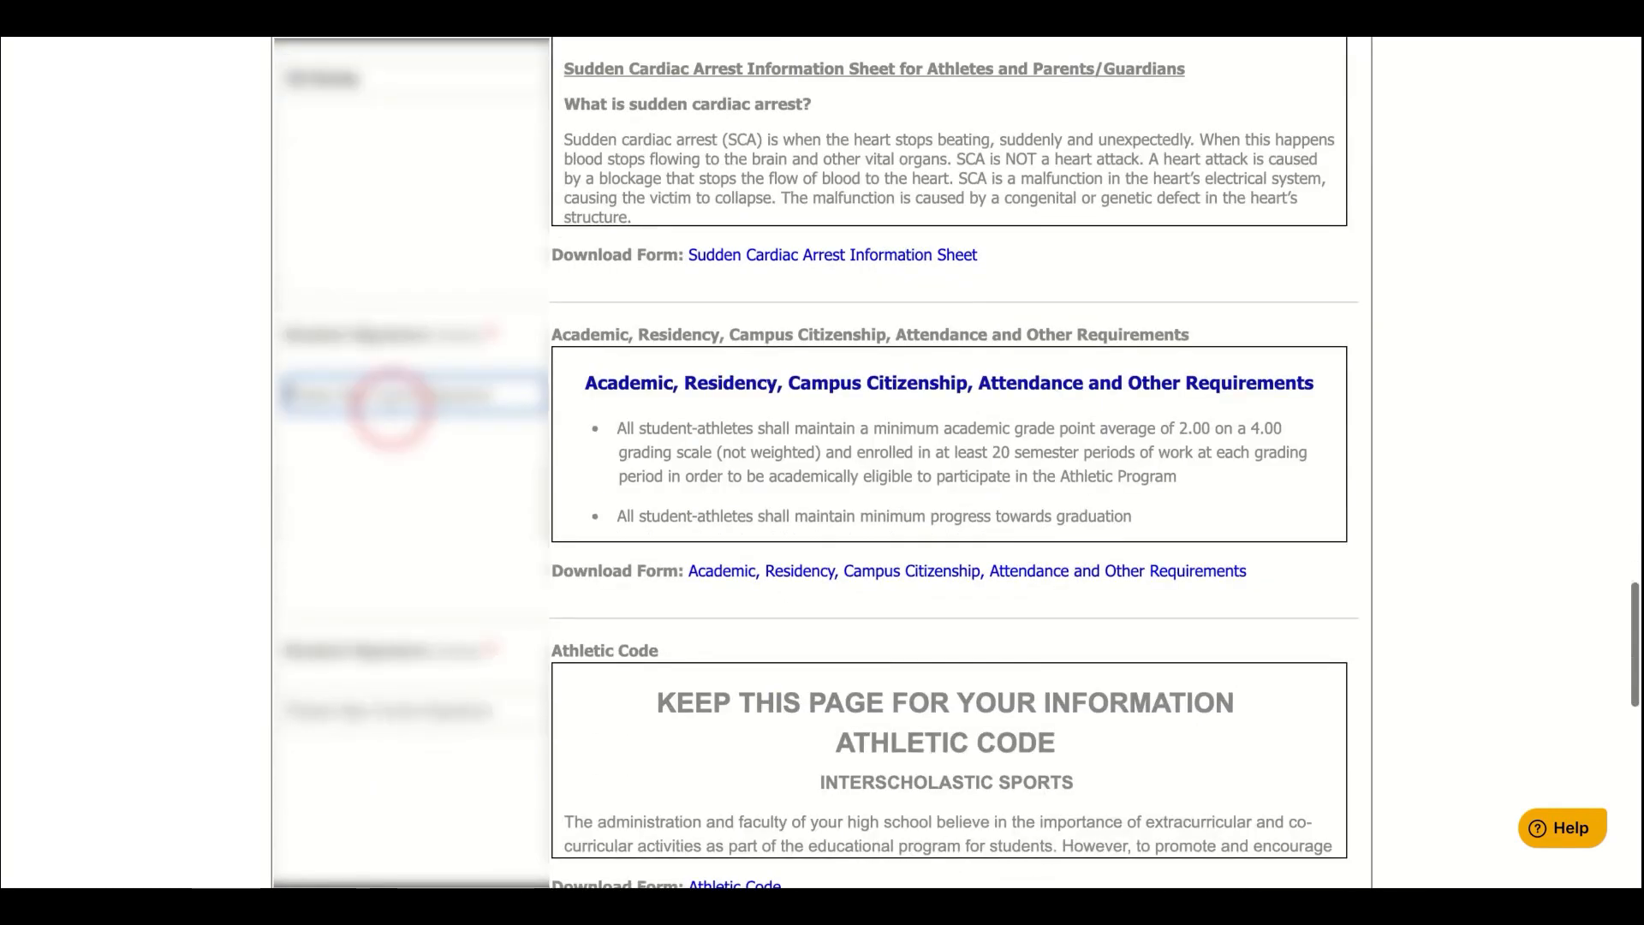
pyautogui.write('H Tester')
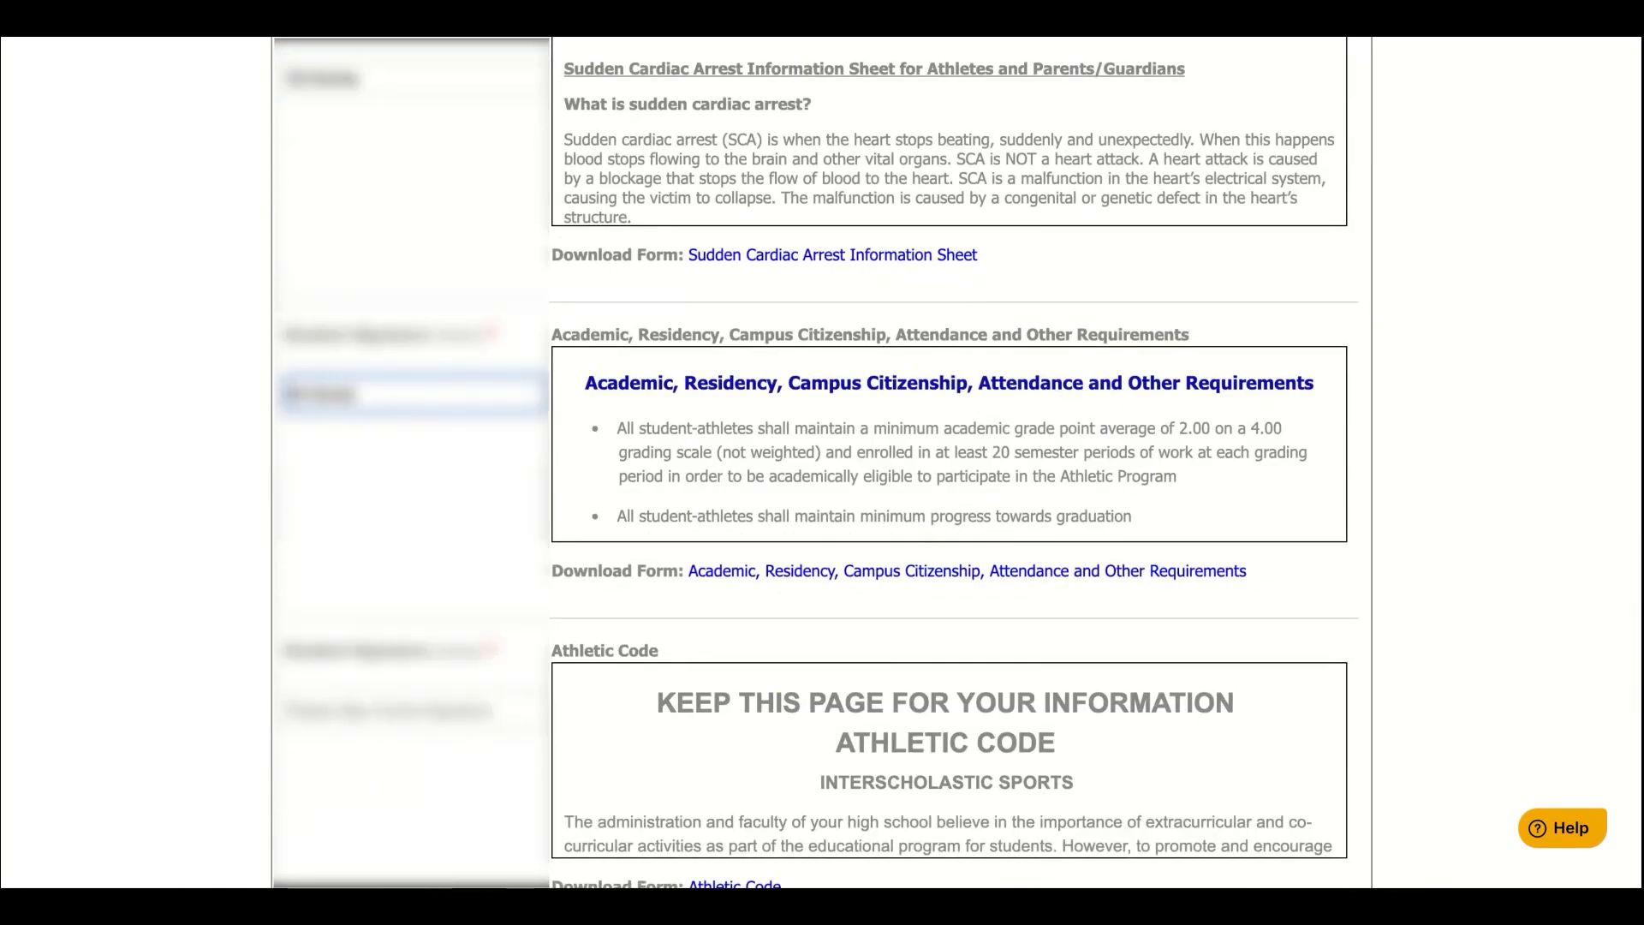
pyautogui.scroll(-3, 399, 531)
pyautogui.click(292, 479)
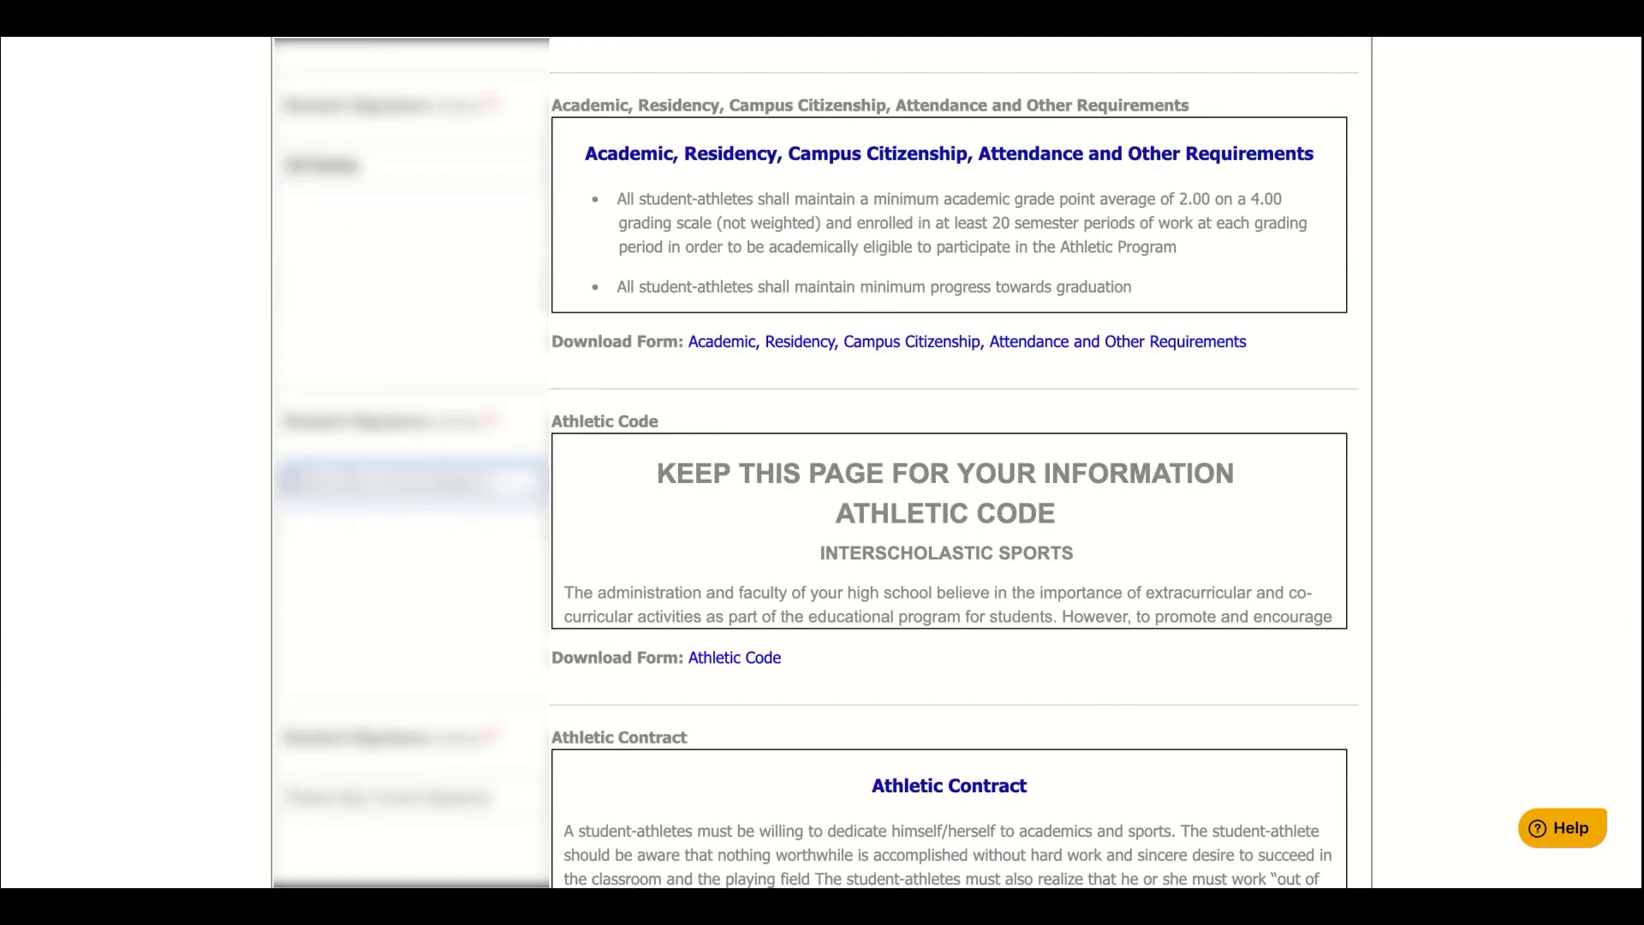
pyautogui.write('H Tester')
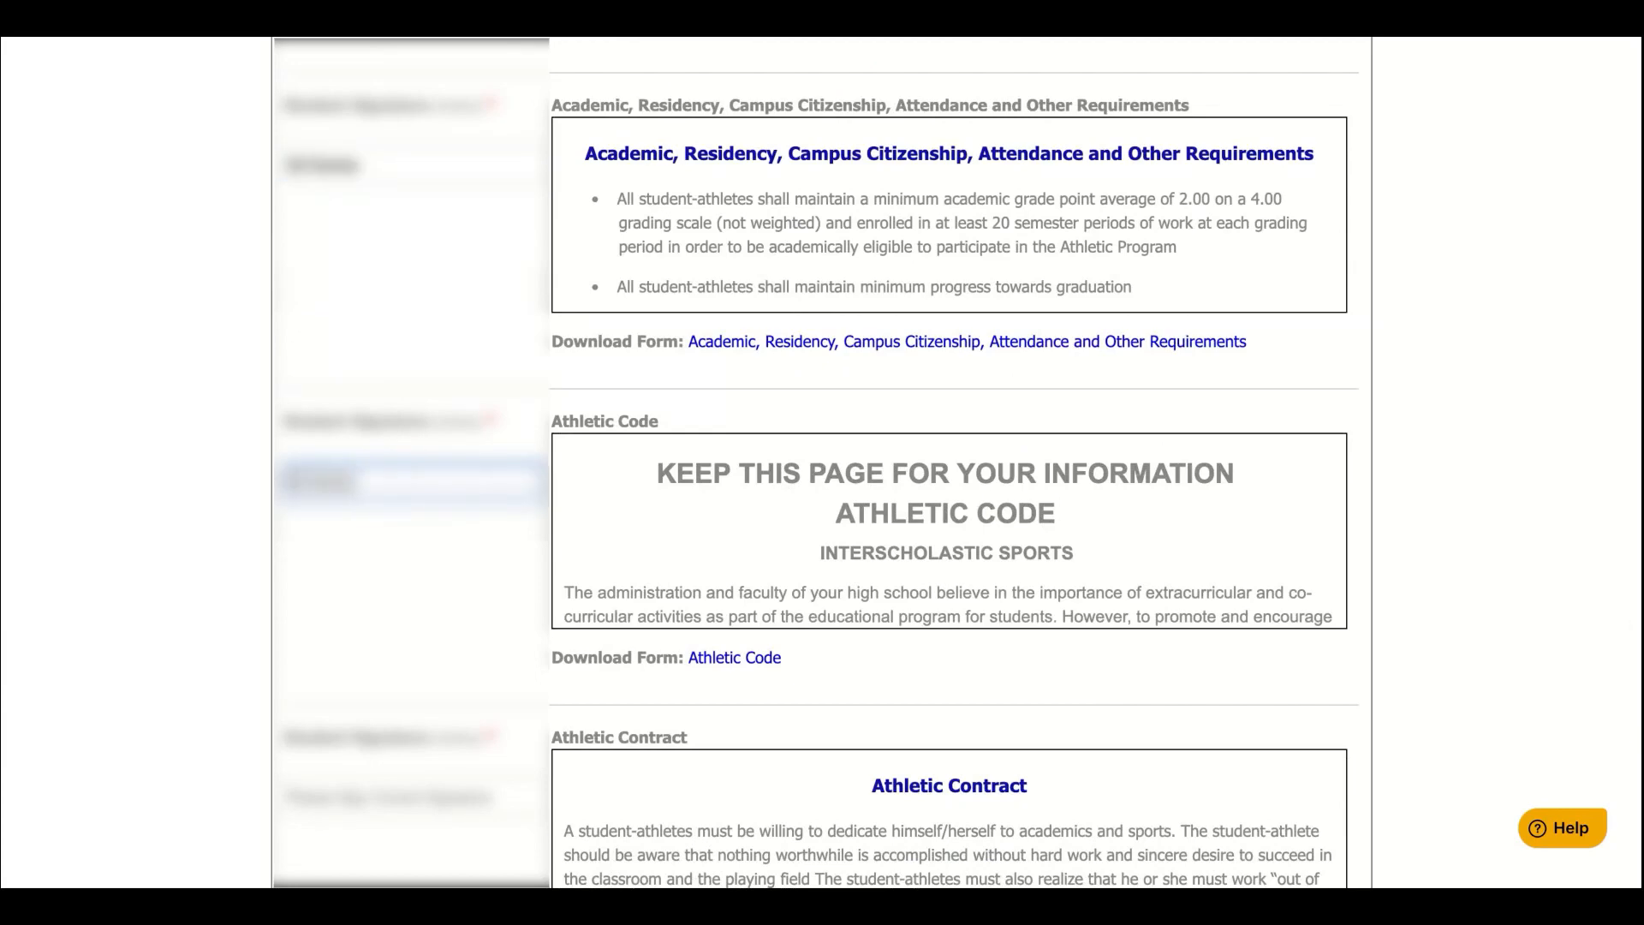
pyautogui.click(372, 794)
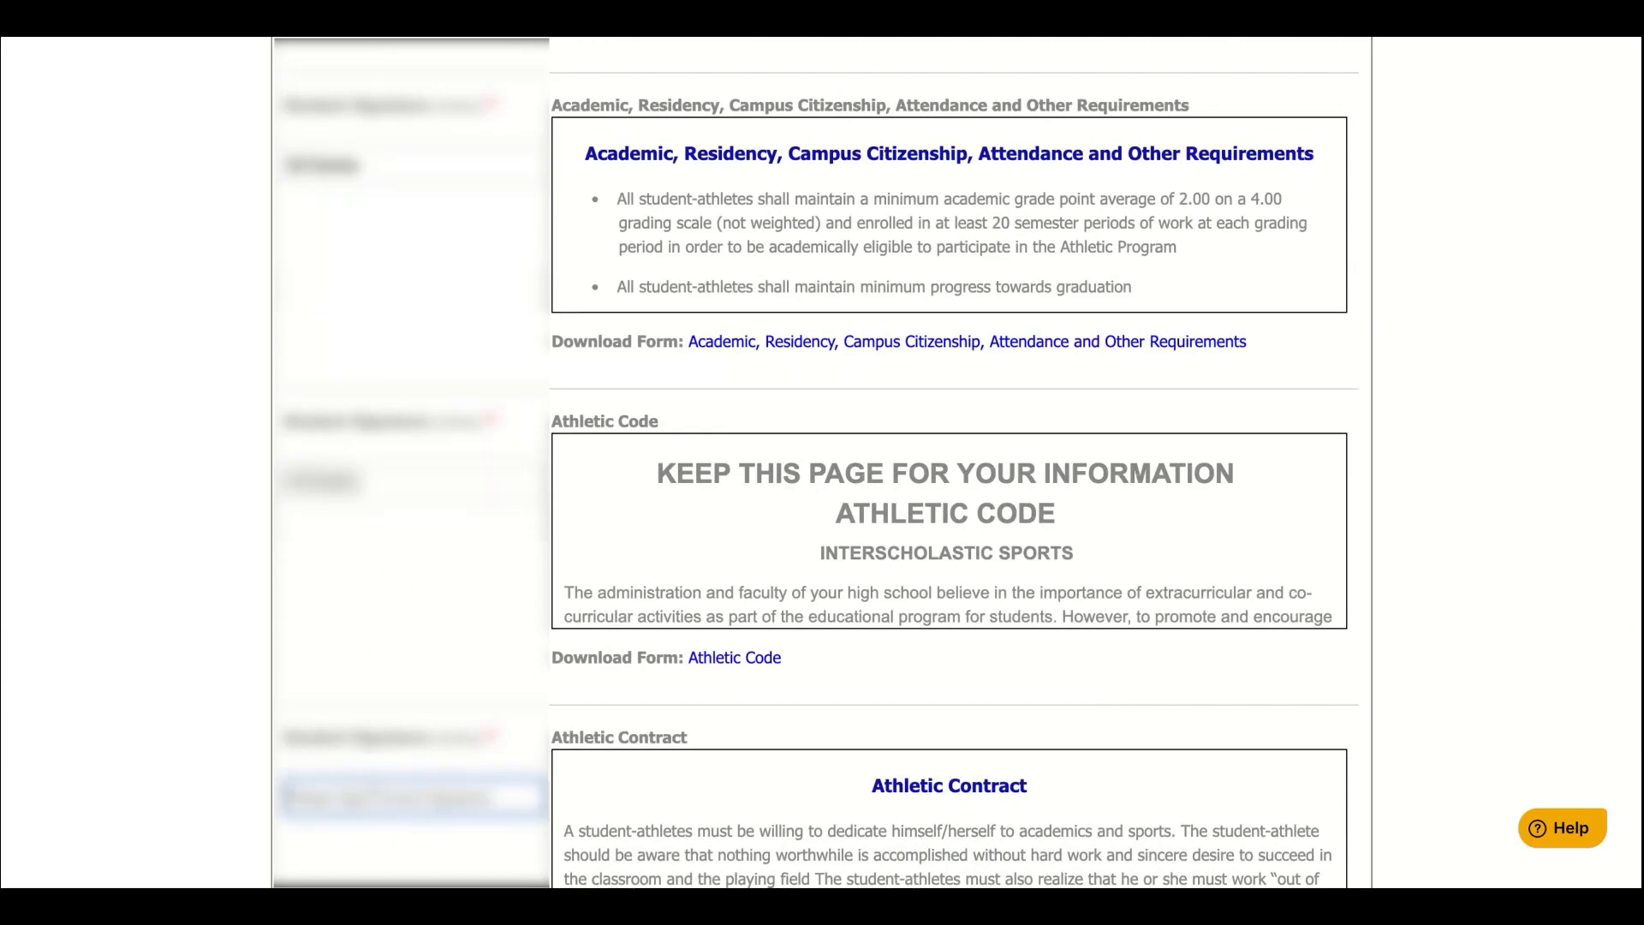
pyautogui.write('H Tester')
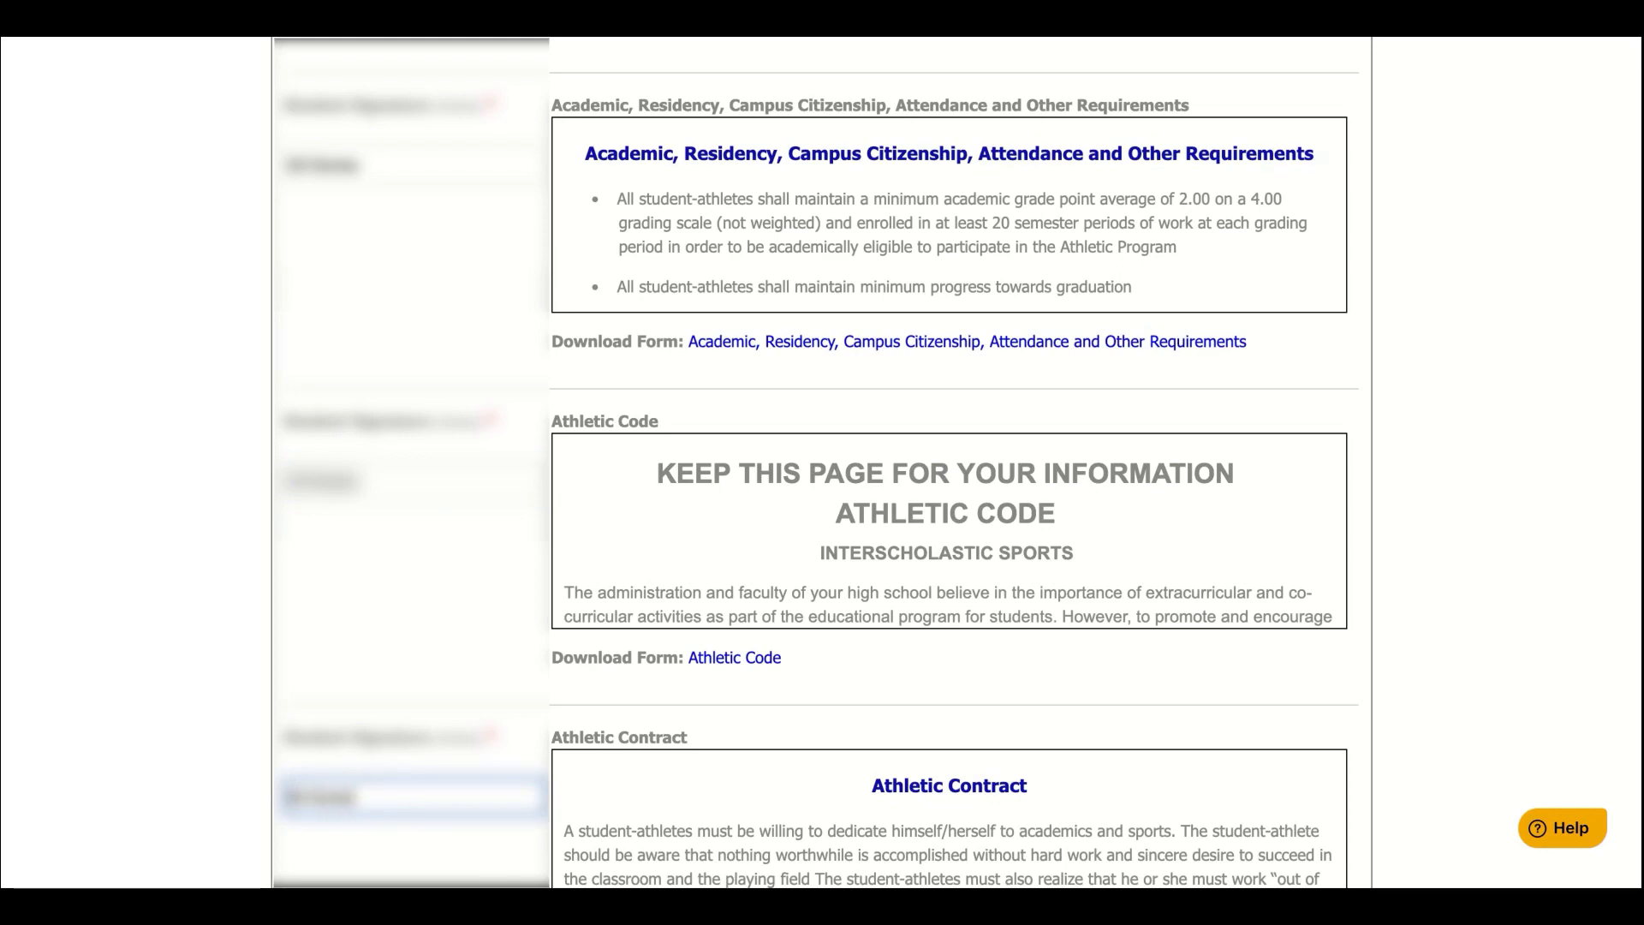
pyautogui.scroll(-1, 372, 827)
pyautogui.scroll(-10, 372, 827)
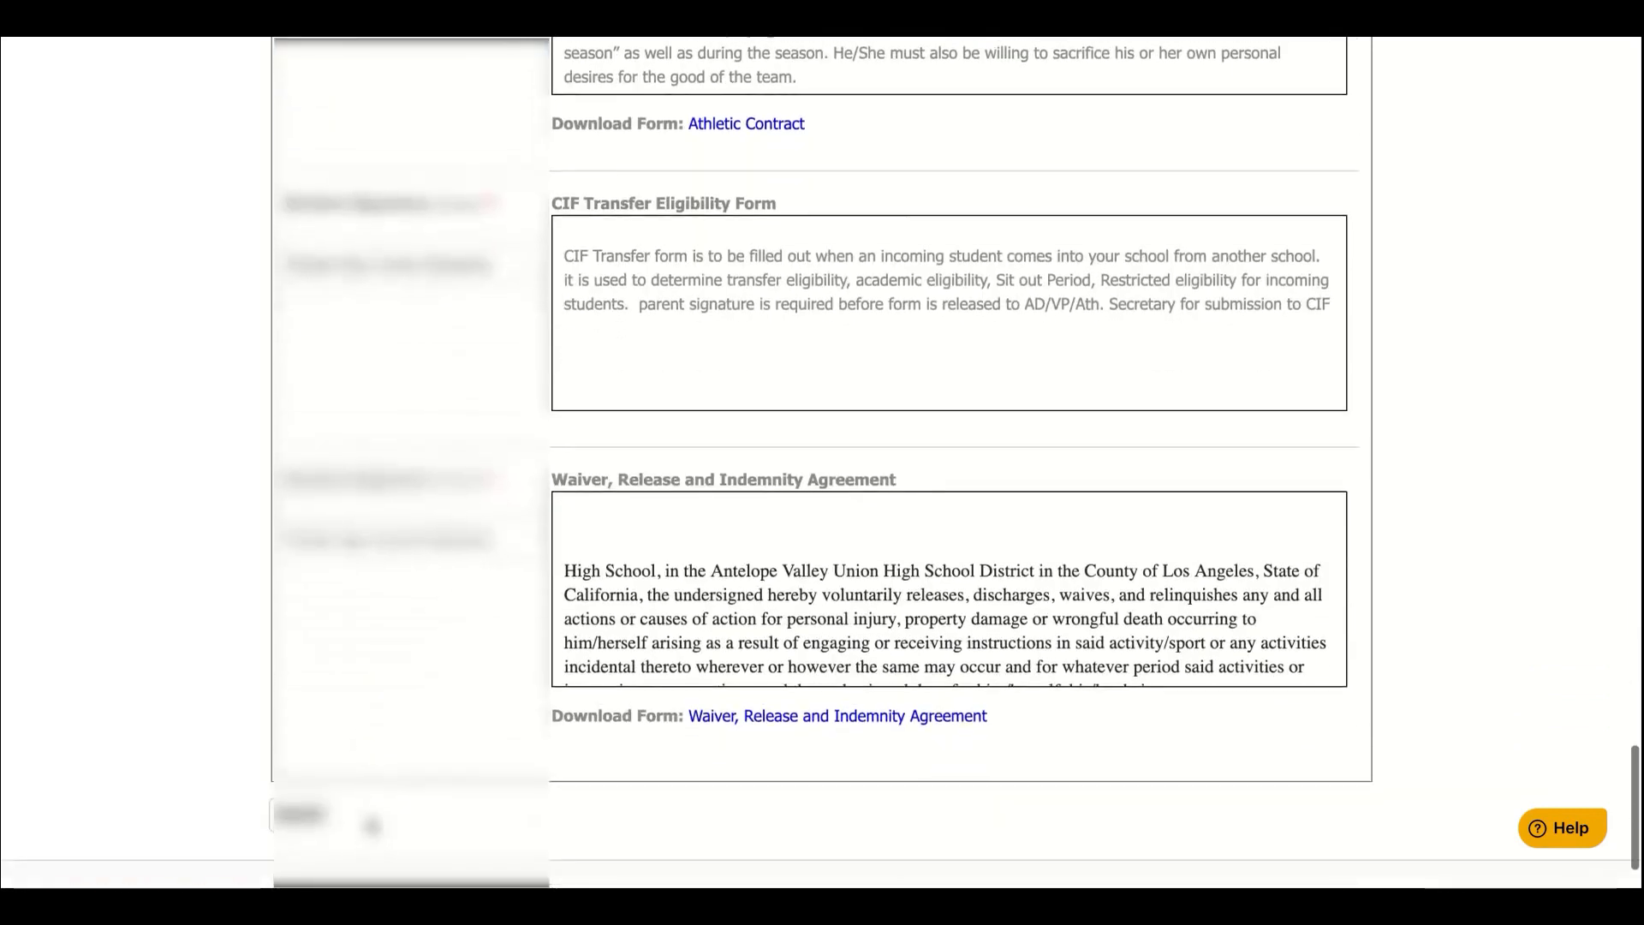
pyautogui.click(384, 255)
pyautogui.write('H Tester')
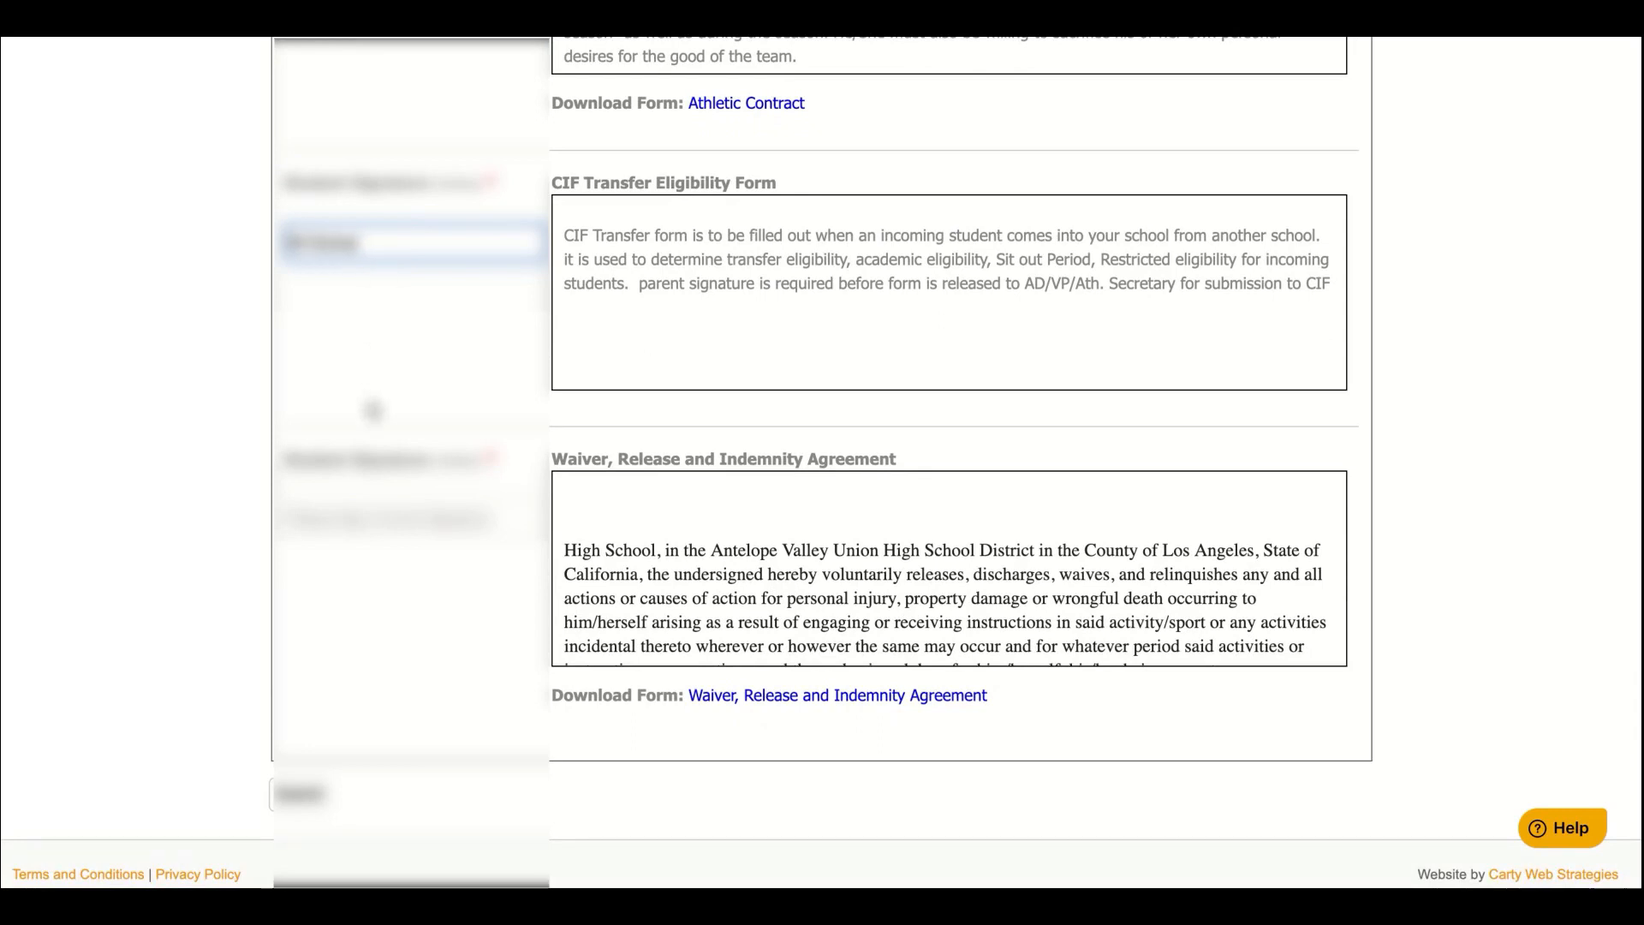
pyautogui.click(368, 518)
pyautogui.write('Bill Tester')
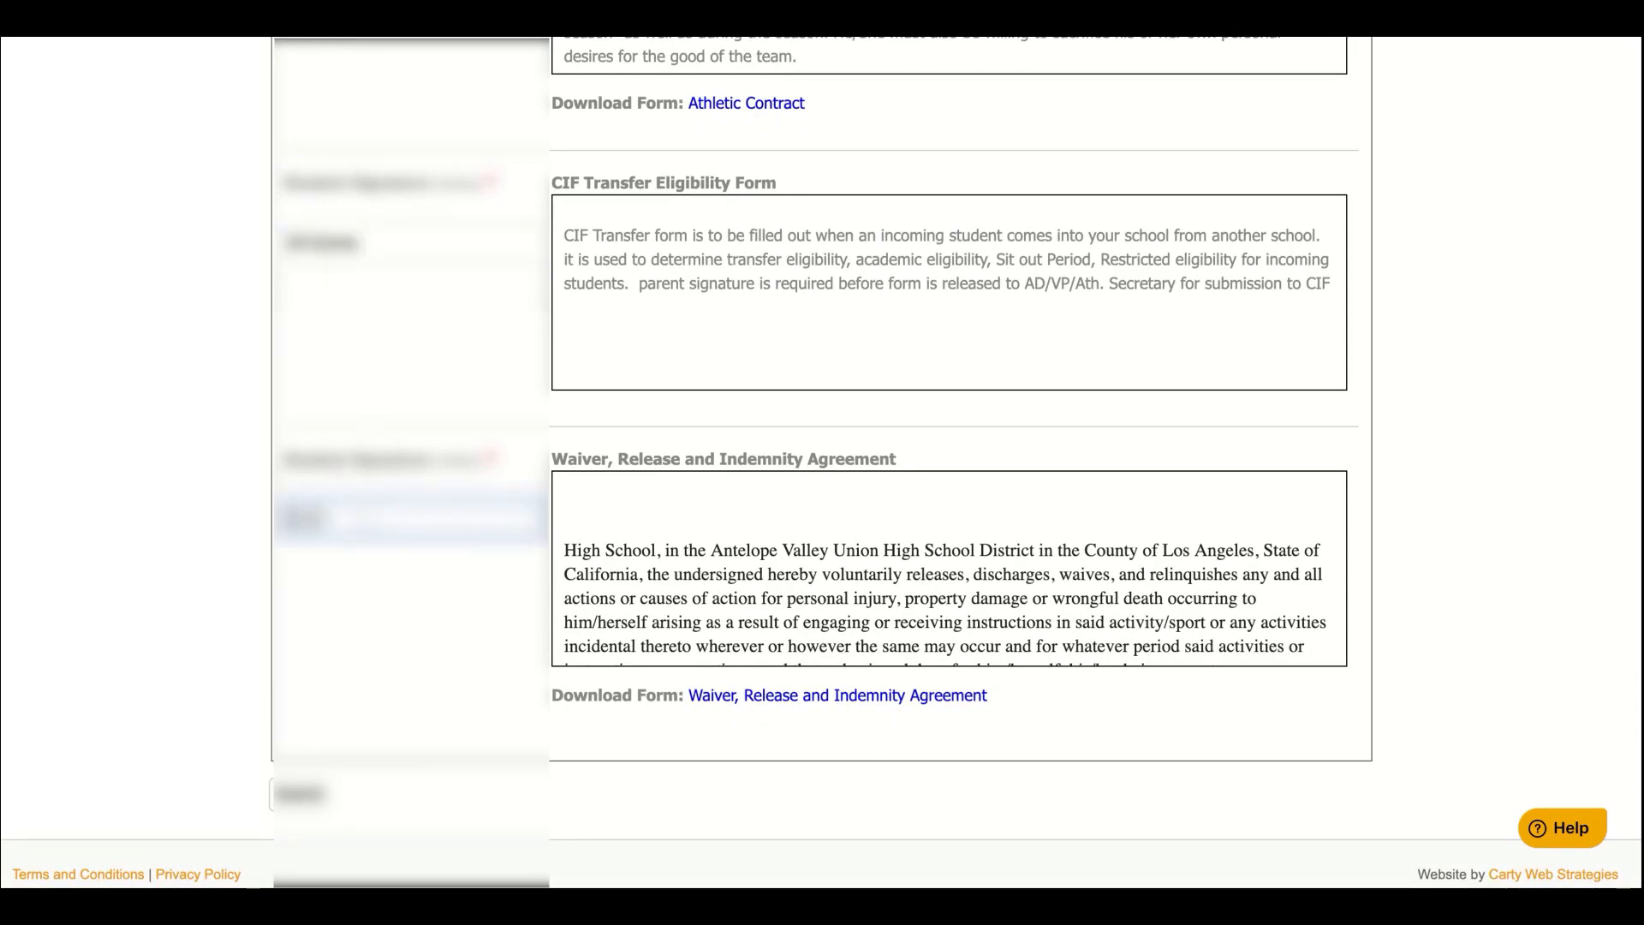
# Submit the signed forms, then apply for Track & Field, Girls with the signature acknowledgment ticked
pyautogui.click(307, 795)
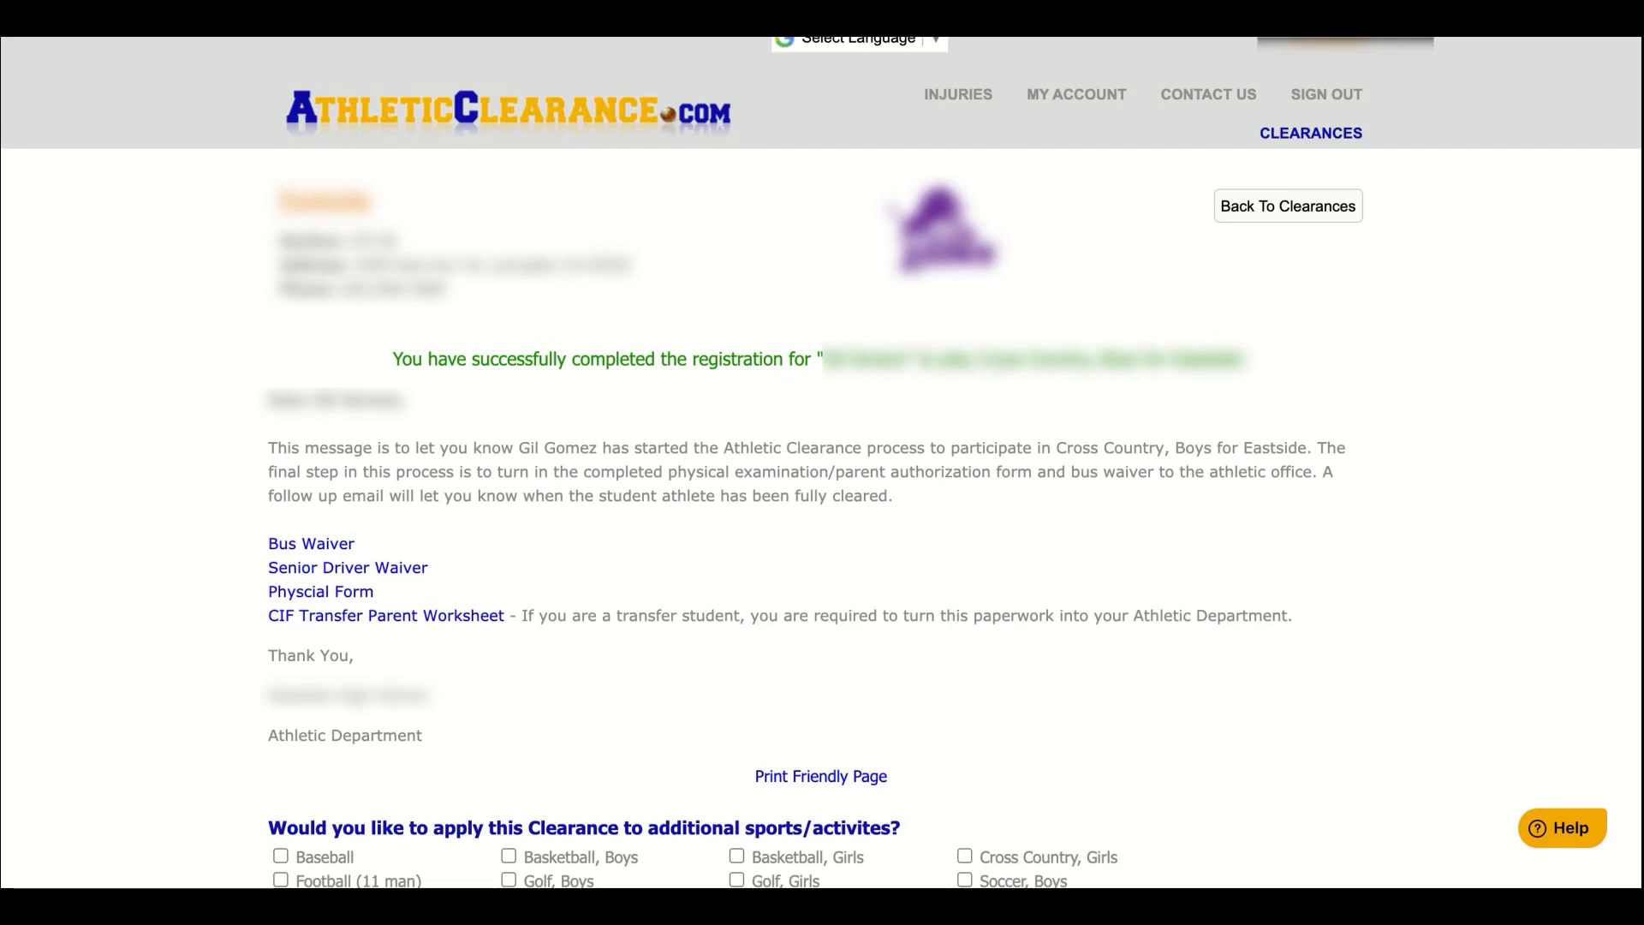
pyautogui.scroll(-4, 958, 488)
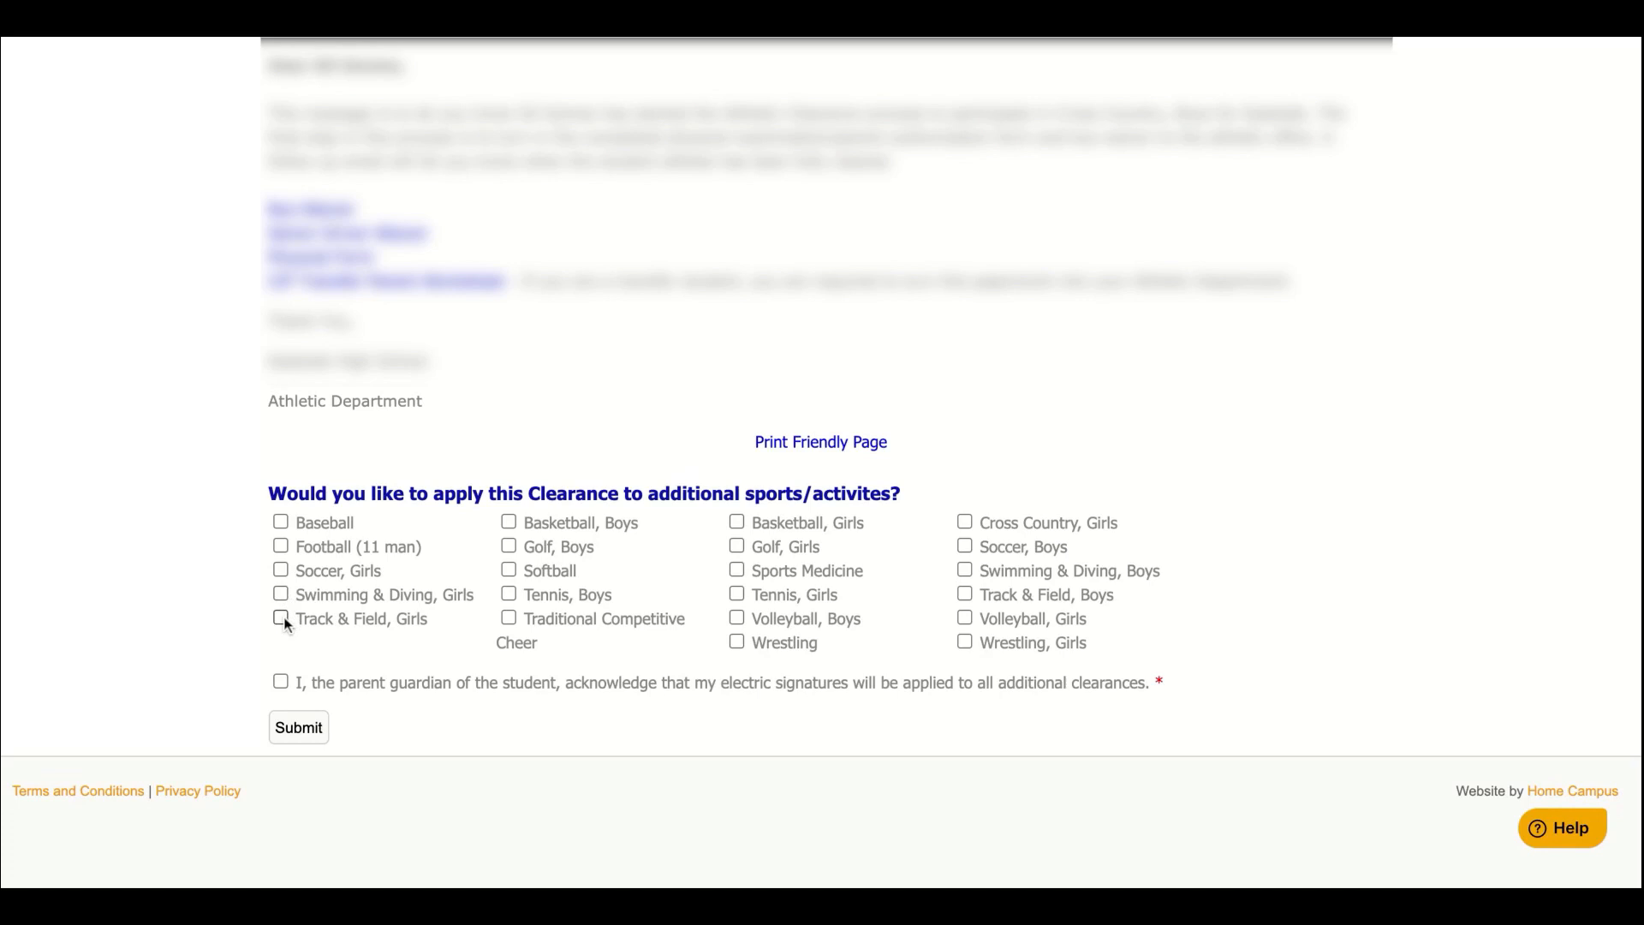
pyautogui.click(284, 619)
pyautogui.click(281, 682)
pyautogui.click(294, 727)
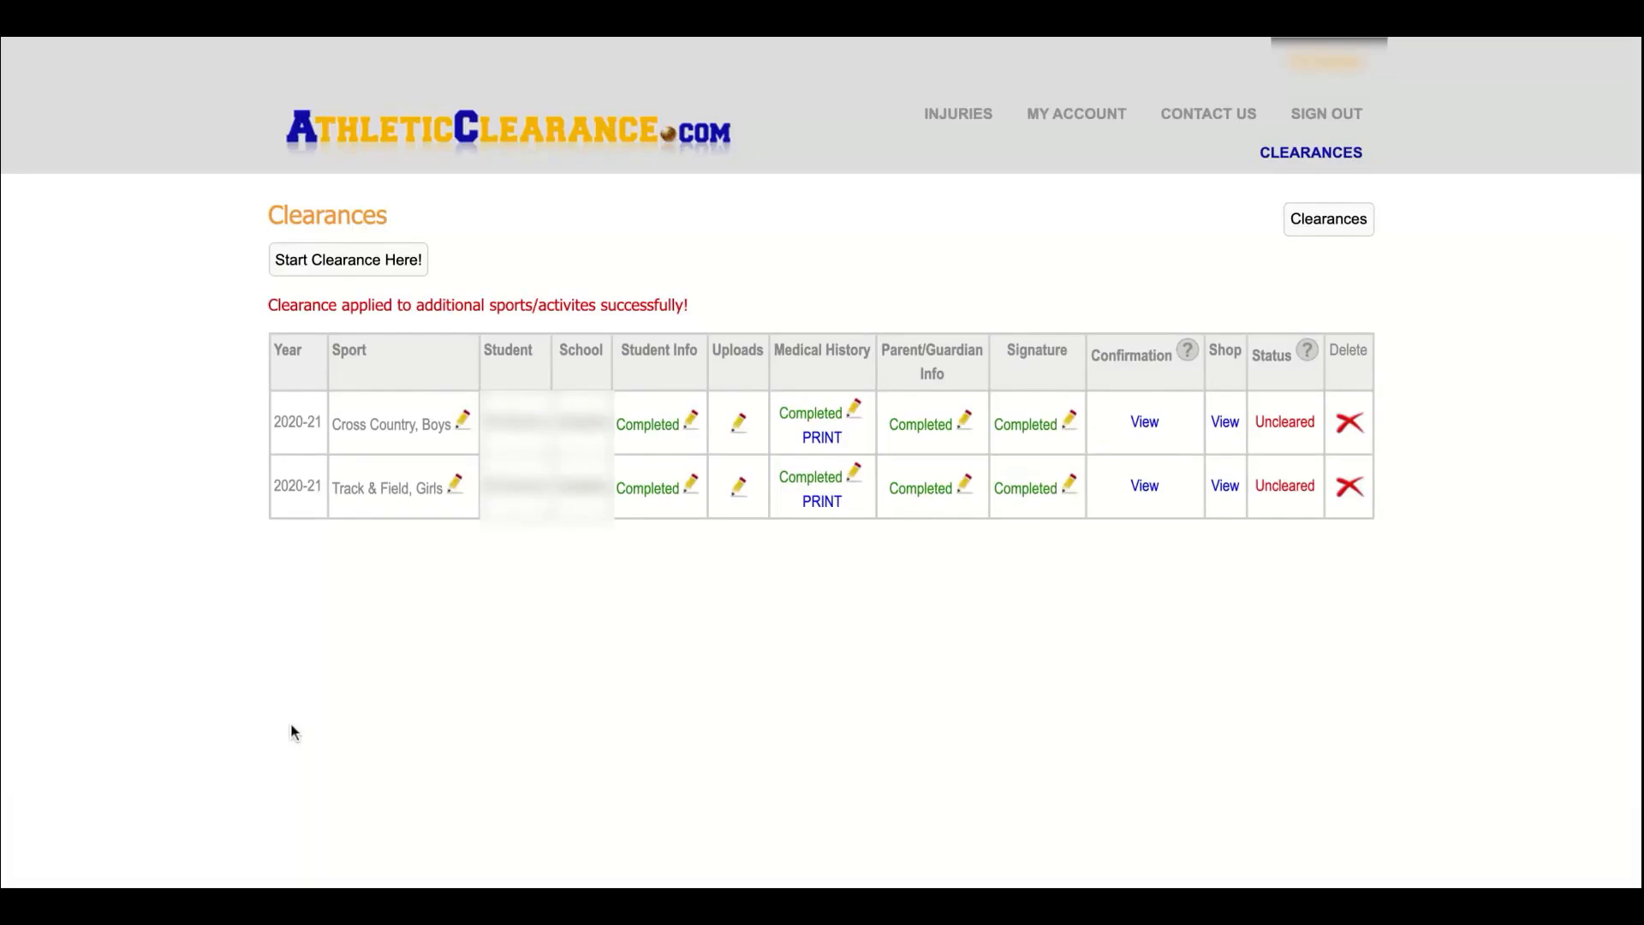